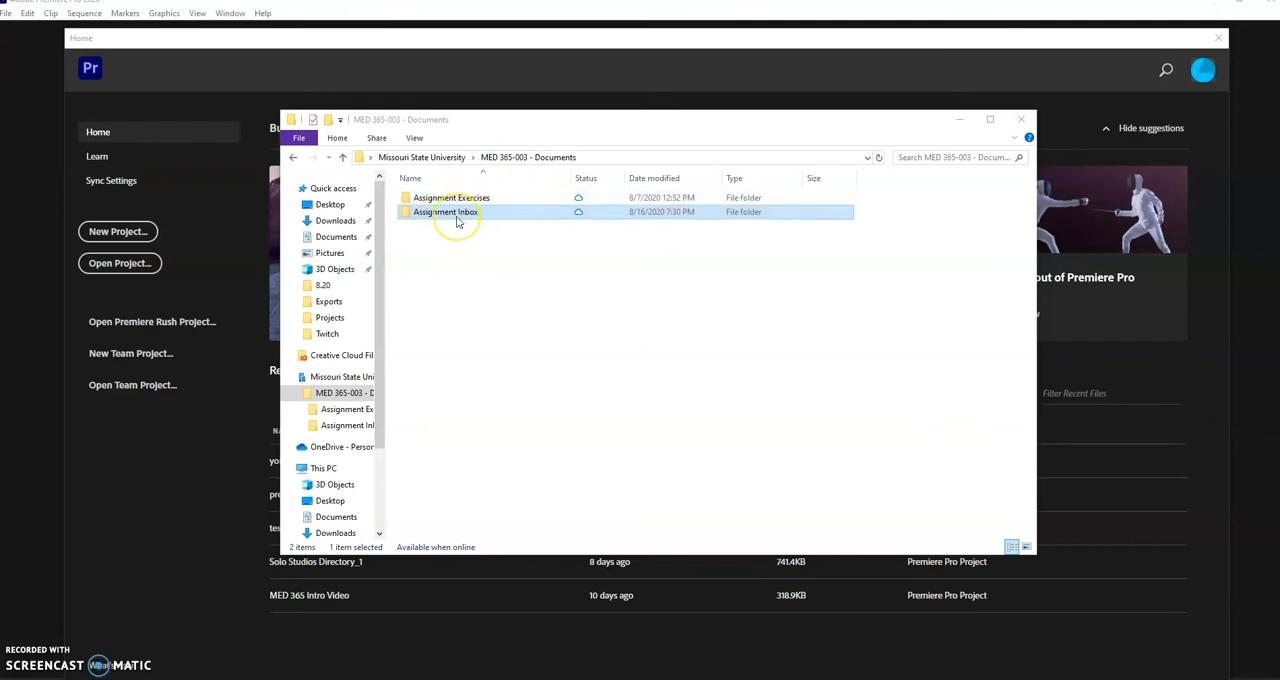
# Examine the test project folder and its subfolders inside the first student's folder in Assignment Inbox.
pyautogui.doubleClick(457, 223)
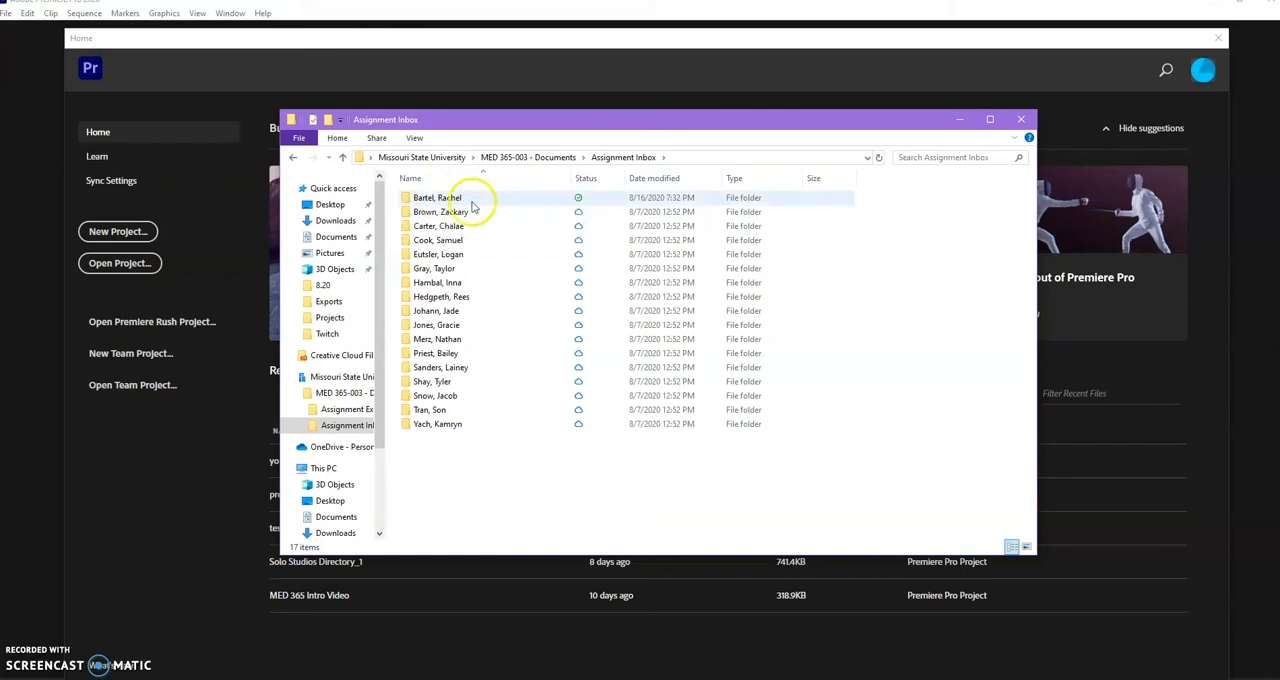
pyautogui.doubleClick(440, 200)
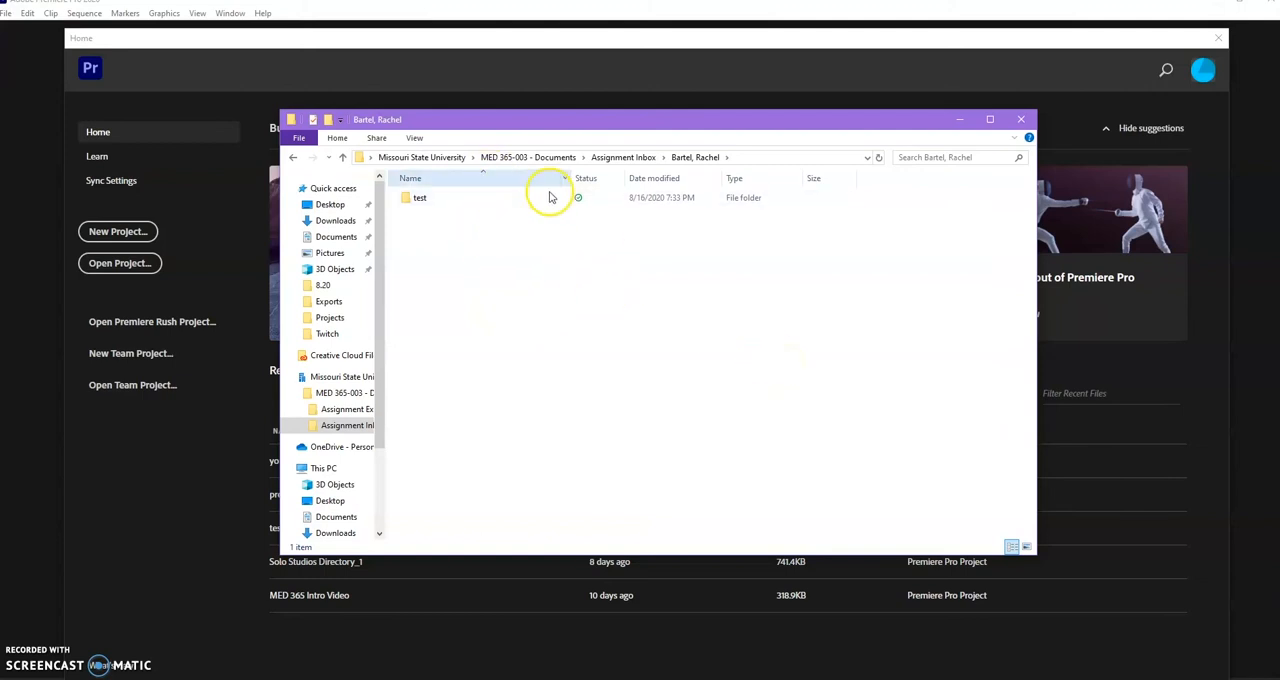
pyautogui.doubleClick(472, 206)
pyautogui.click(450, 203)
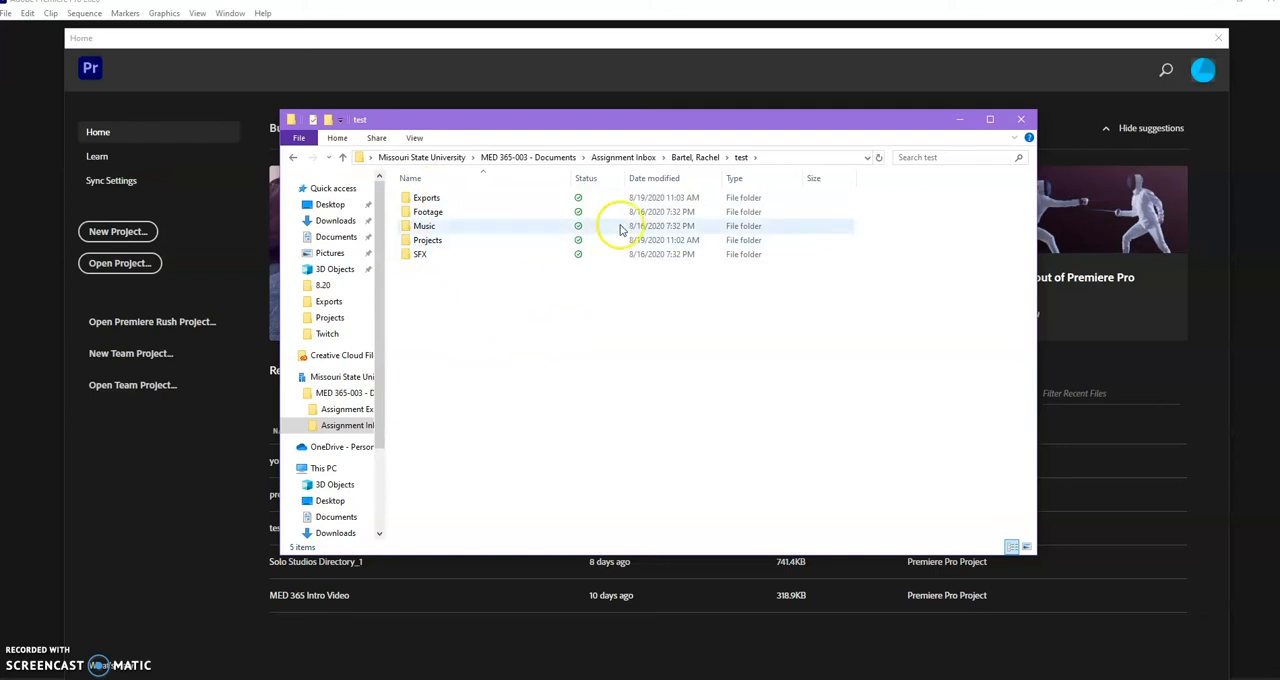
pyautogui.click(690, 158)
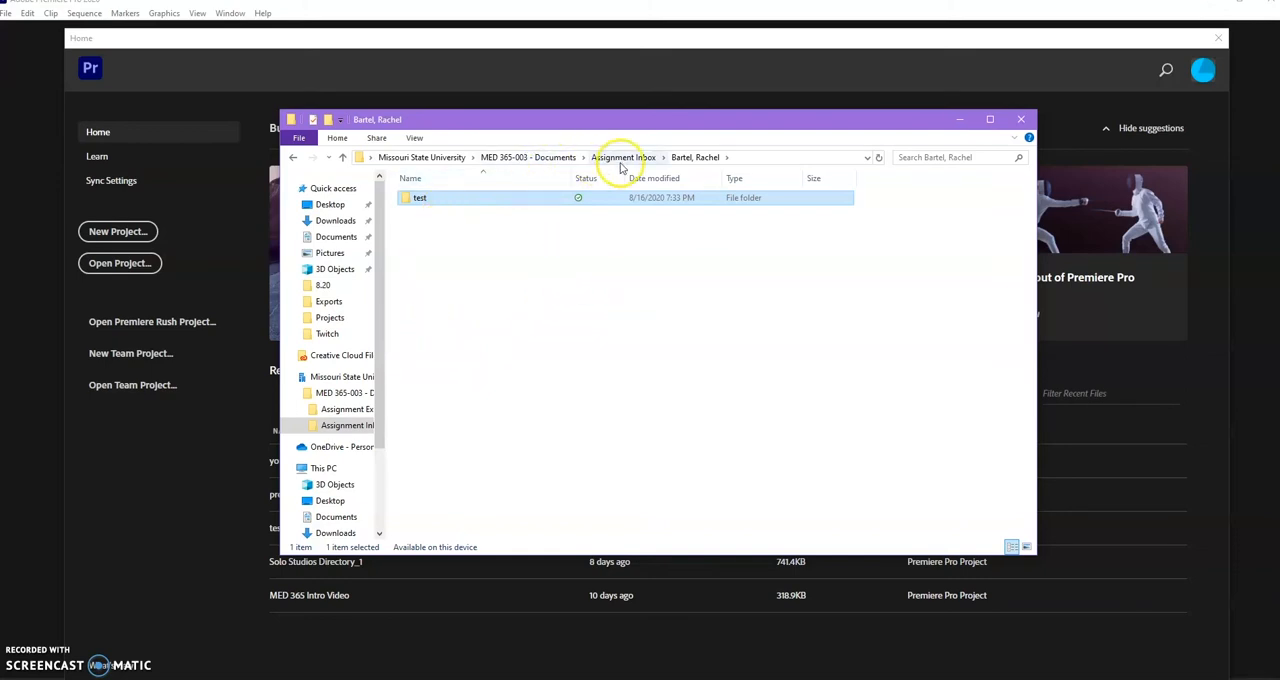
pyautogui.doubleClick(443, 205)
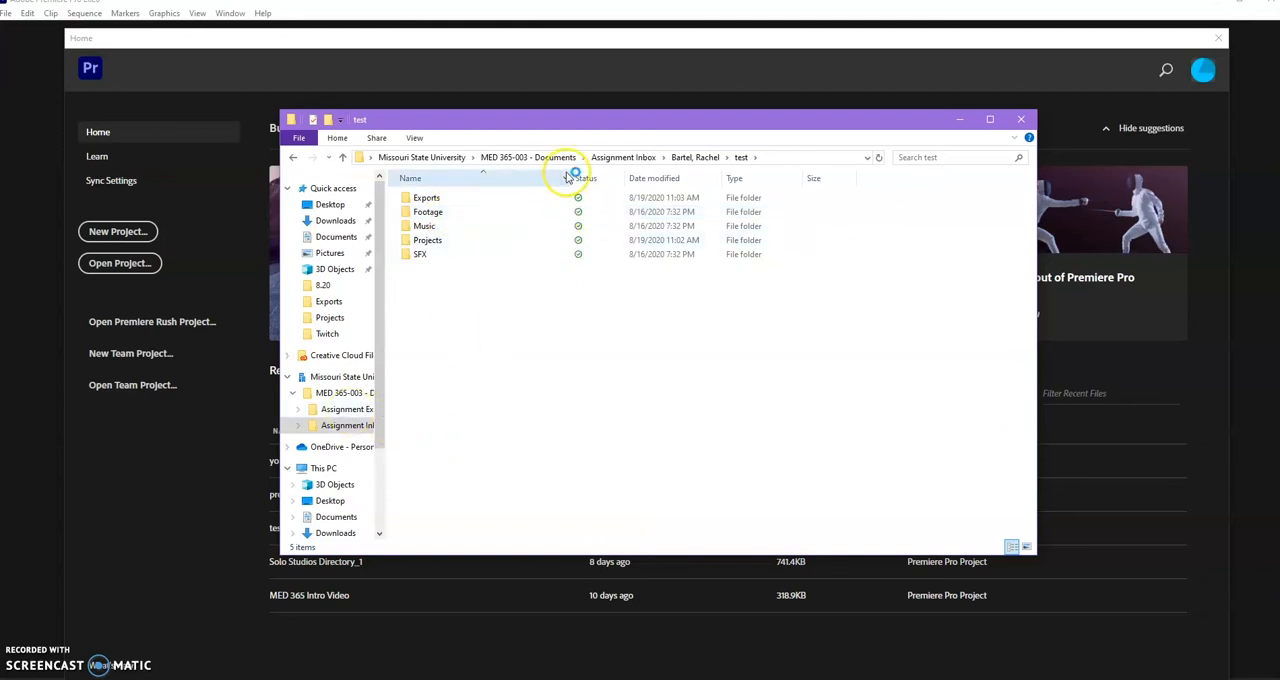
# Open the Scene 1 footage folder in MED 365-003 - Documents under Assignment Exercises, IEP, Video, Break Dailies.
pyautogui.click(553, 159)
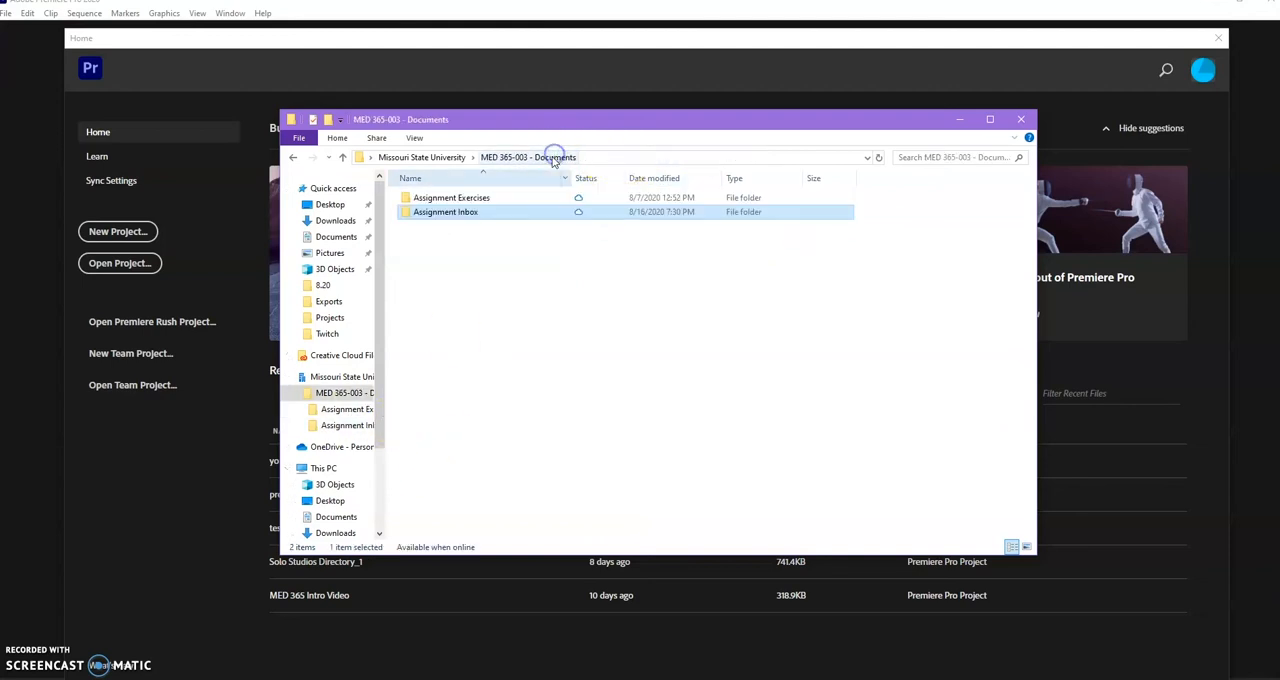
pyautogui.doubleClick(478, 199)
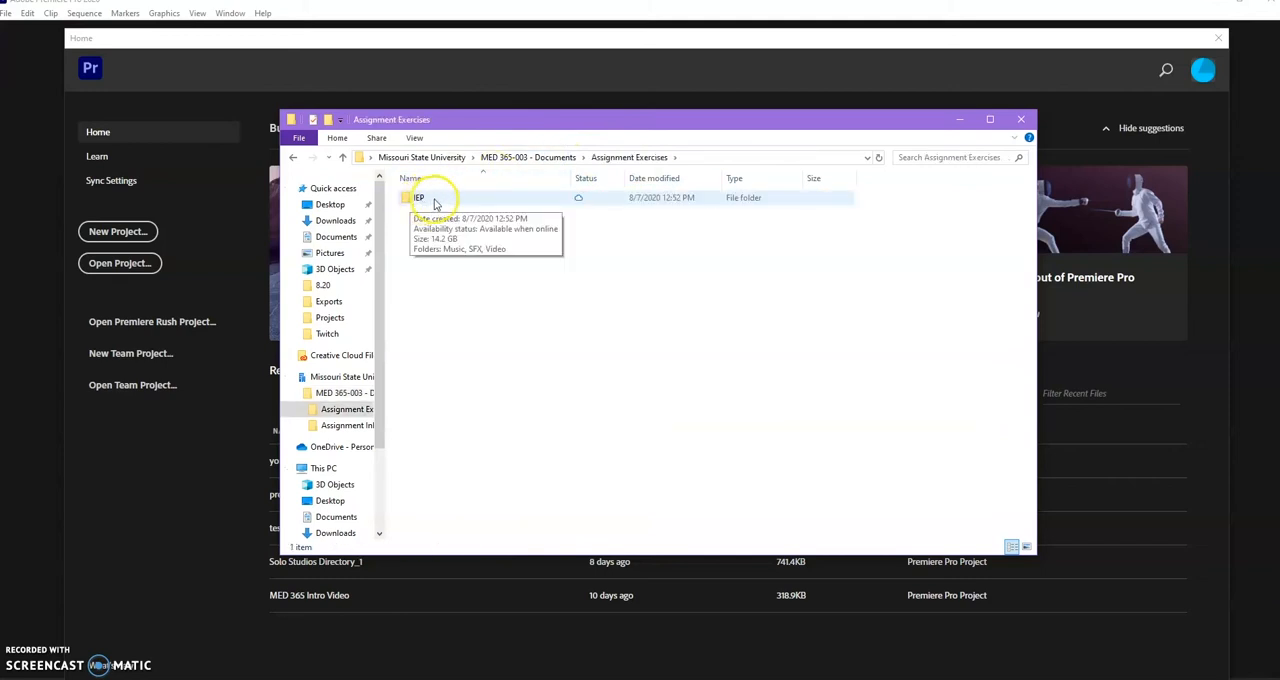
pyautogui.doubleClick(435, 201)
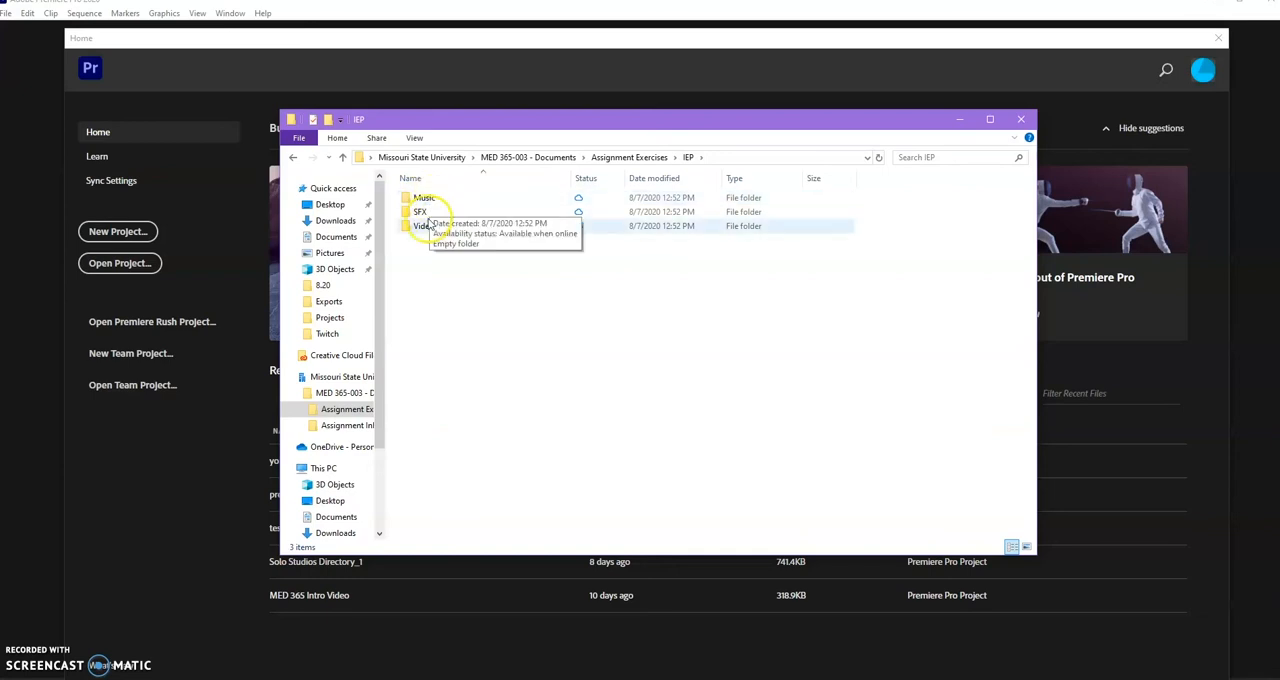
pyautogui.doubleClick(435, 229)
pyautogui.doubleClick(435, 201)
pyautogui.click(437, 211)
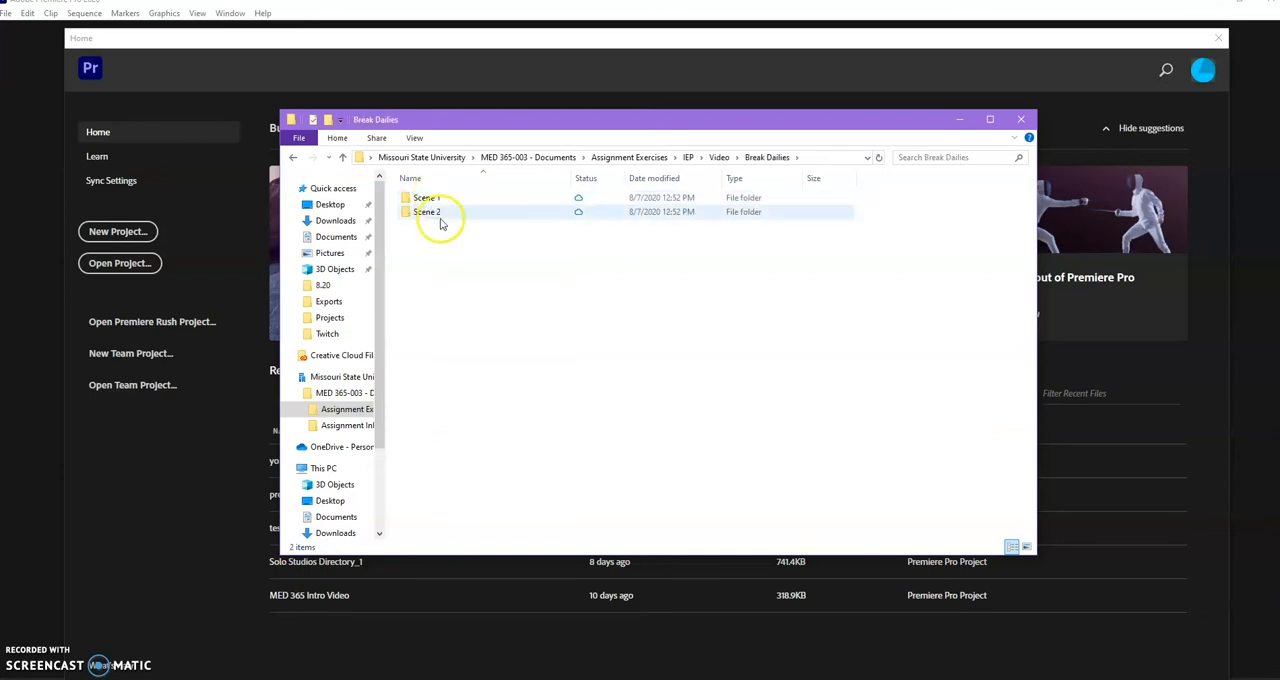
pyautogui.doubleClick(448, 197)
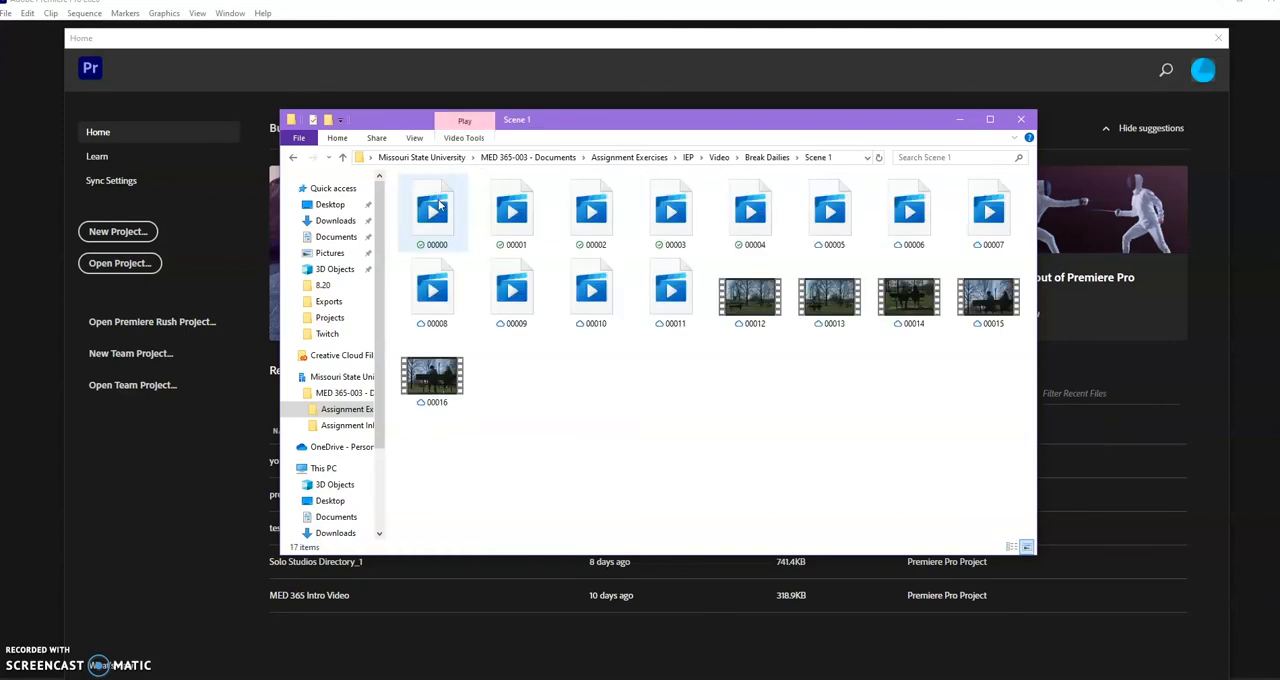
# Copy the five video clips 00000 through 00004 from the Scene 1 folder.
pyautogui.click(440, 205)
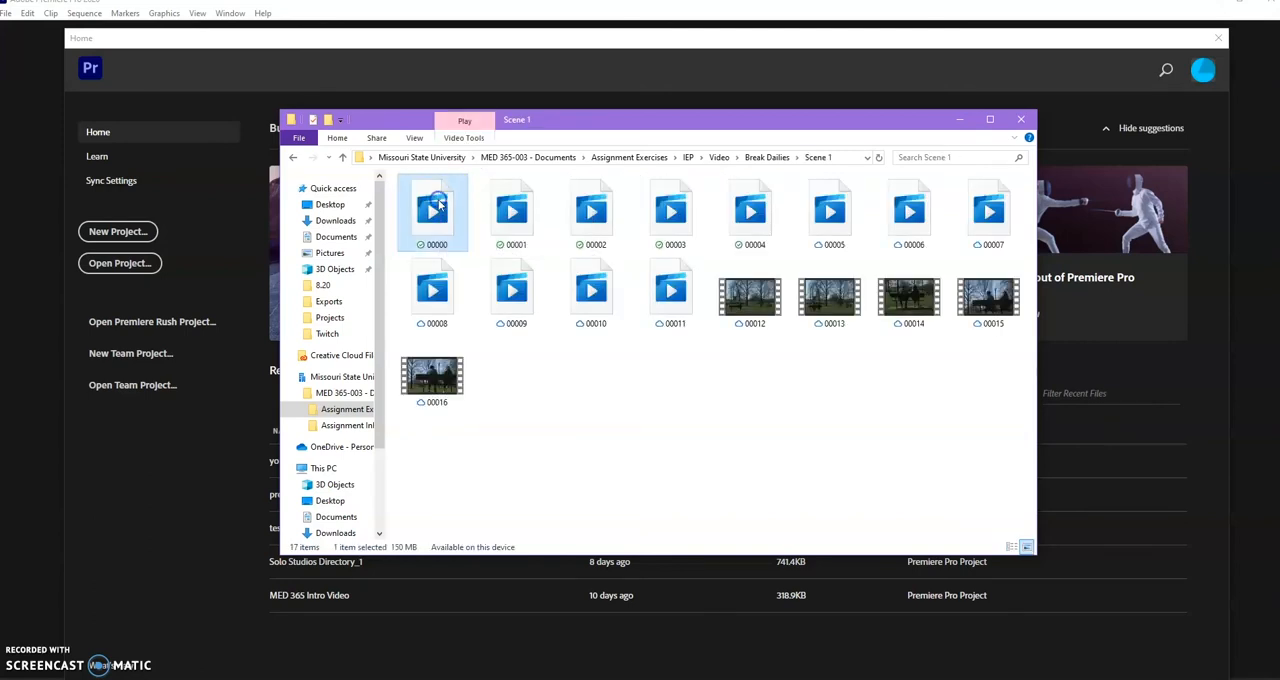
pyautogui.keyDown('shift'); pyautogui.click(750, 227); pyautogui.keyUp('shift')
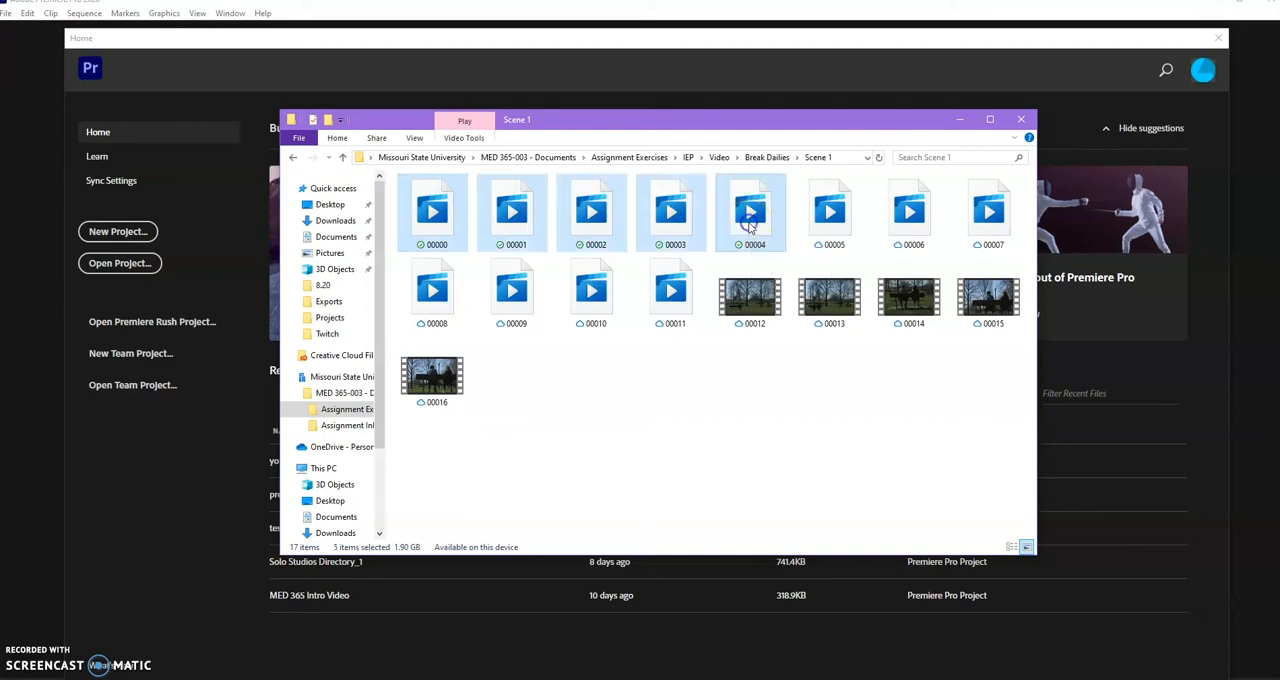
pyautogui.rightClick(659, 214)
pyautogui.click(630, 384)
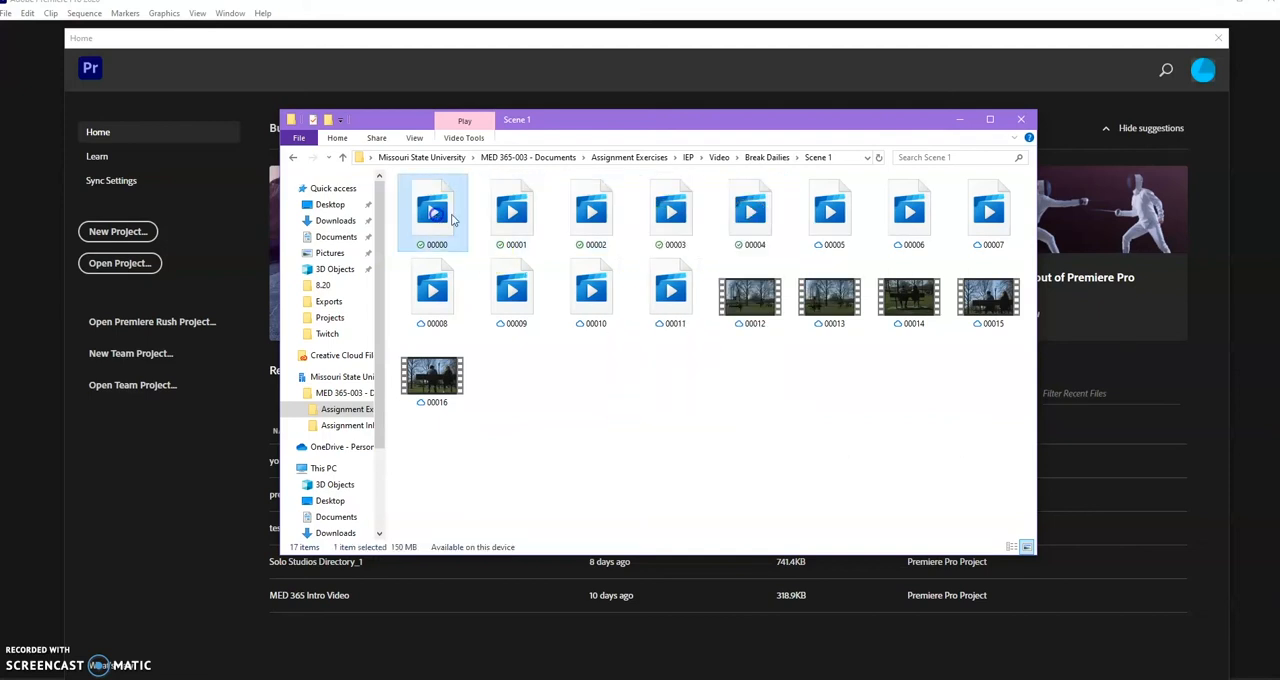
pyautogui.rightClick(682, 206)
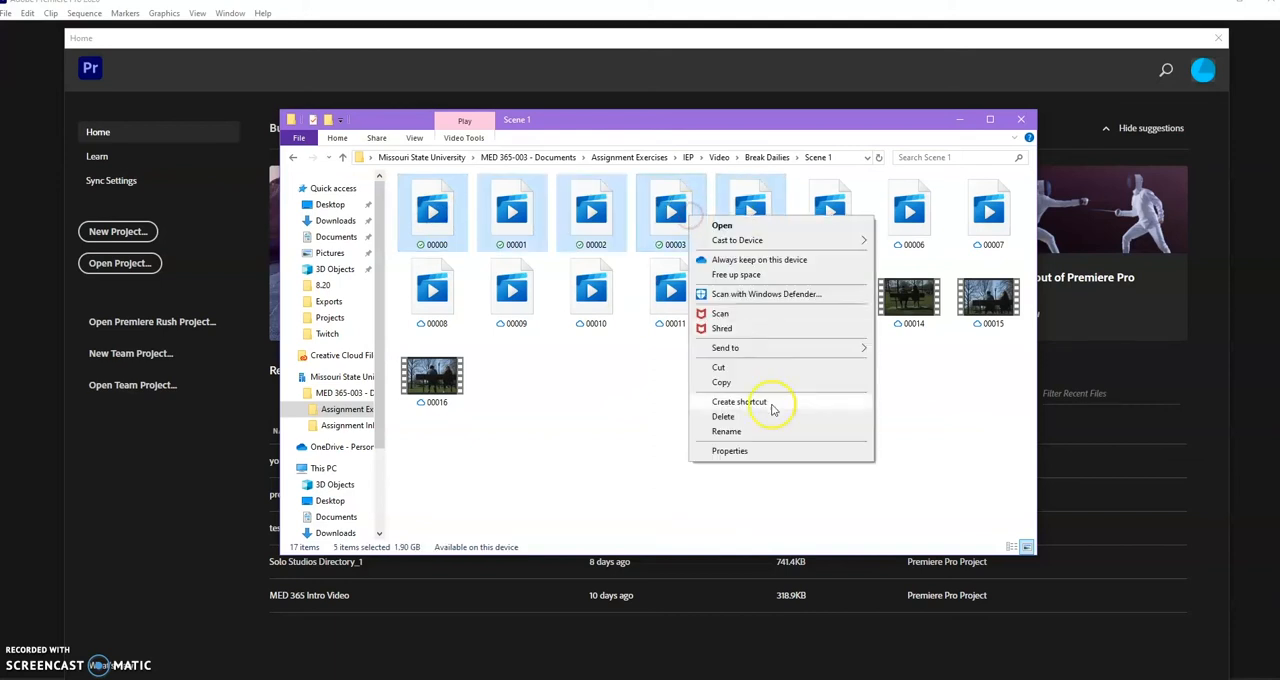
pyautogui.click(745, 388)
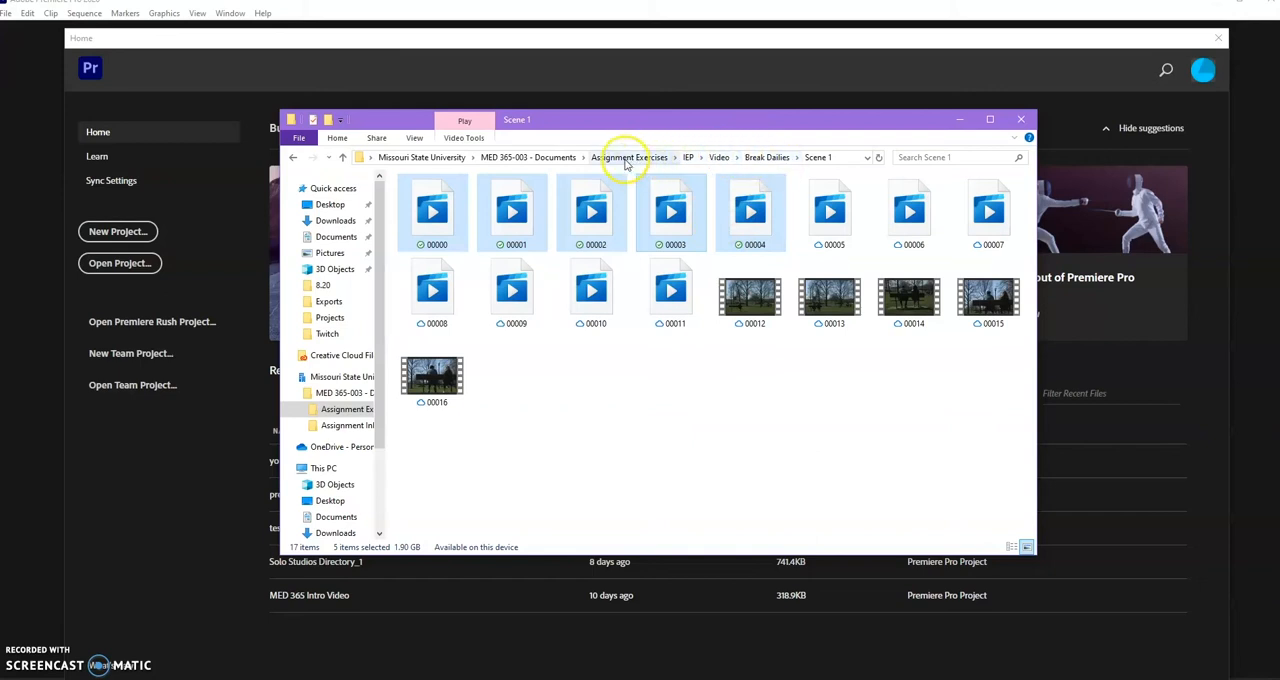
# Paste the copied clips into the Footage folder of the test project in the first student's Assignment Inbox folder.
pyautogui.click(689, 159)
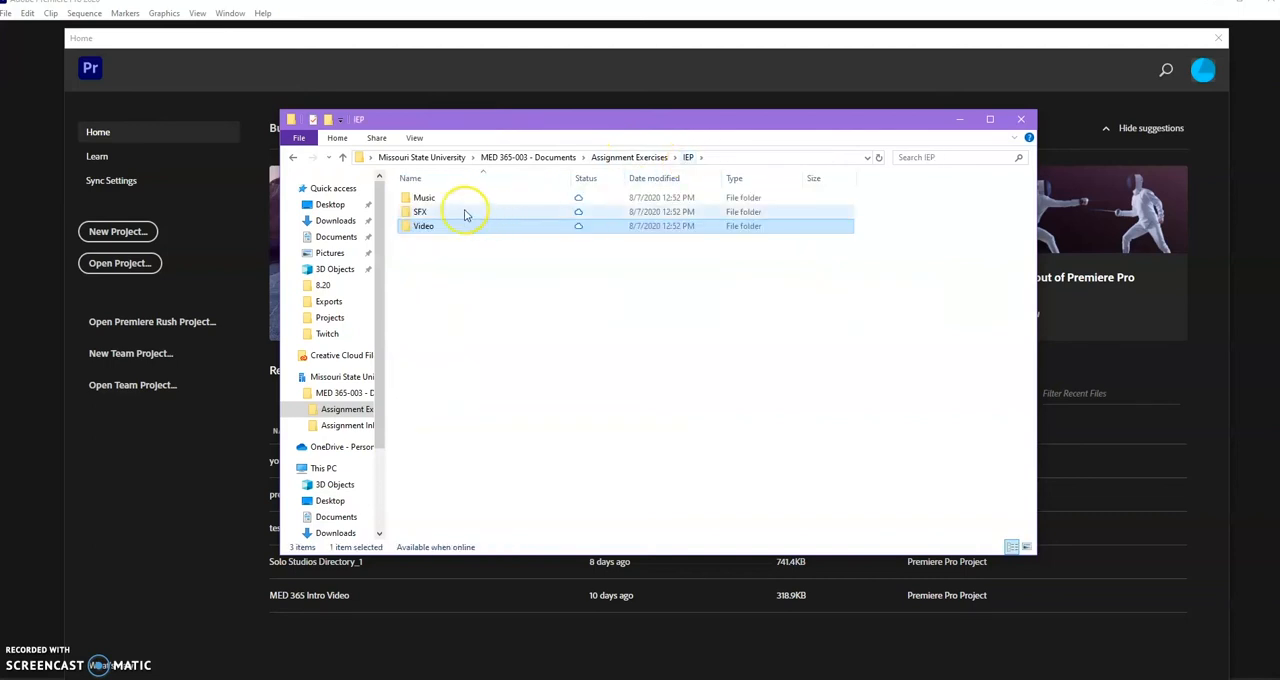
pyautogui.click(632, 158)
pyautogui.click(543, 158)
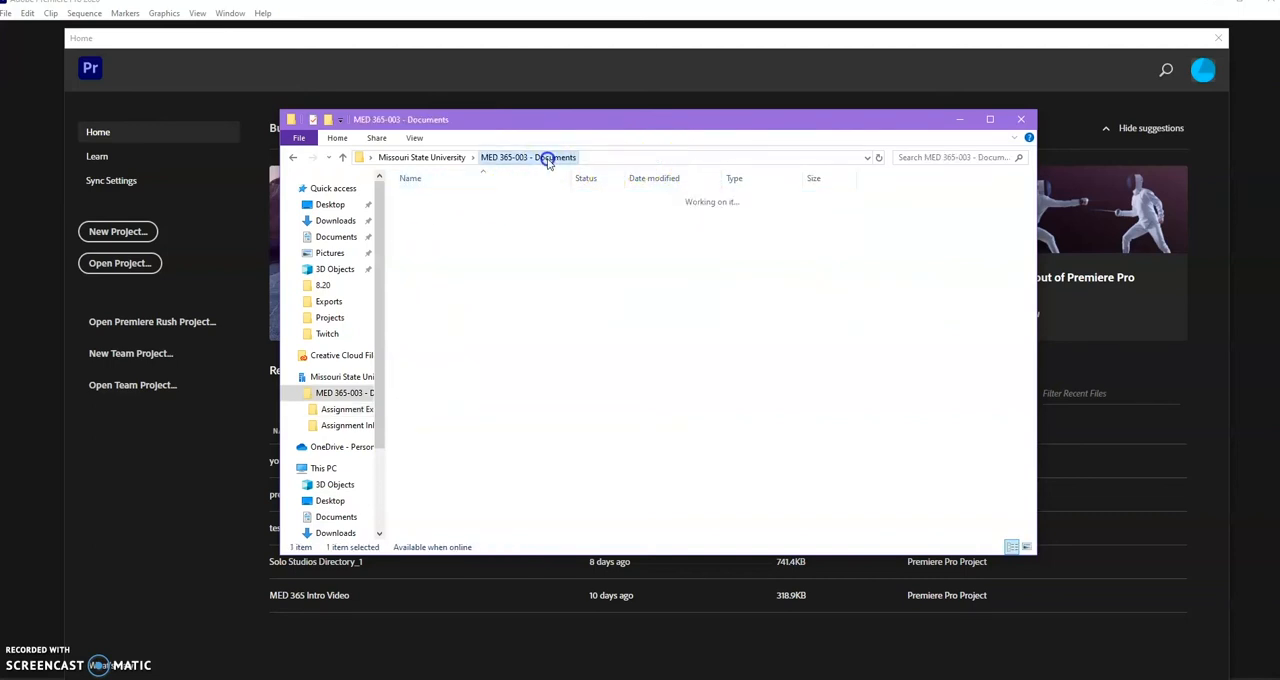
pyautogui.doubleClick(460, 210)
pyautogui.doubleClick(464, 200)
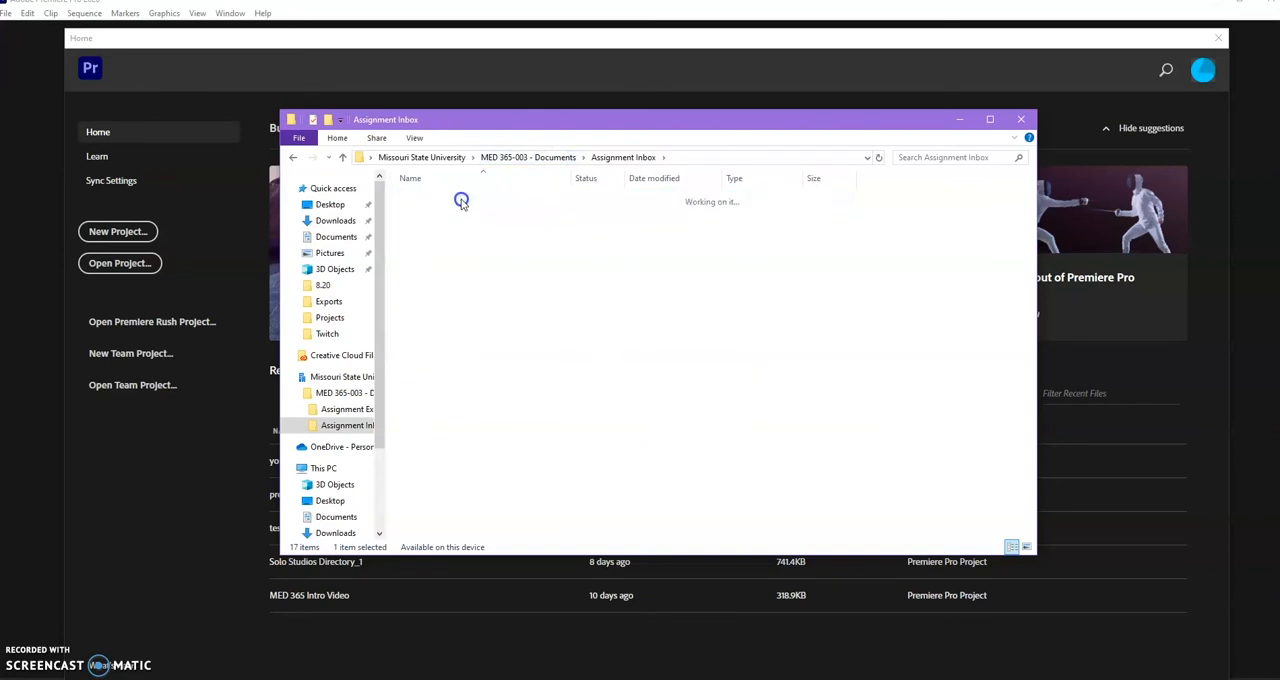
pyautogui.doubleClick(460, 200)
pyautogui.doubleClick(449, 211)
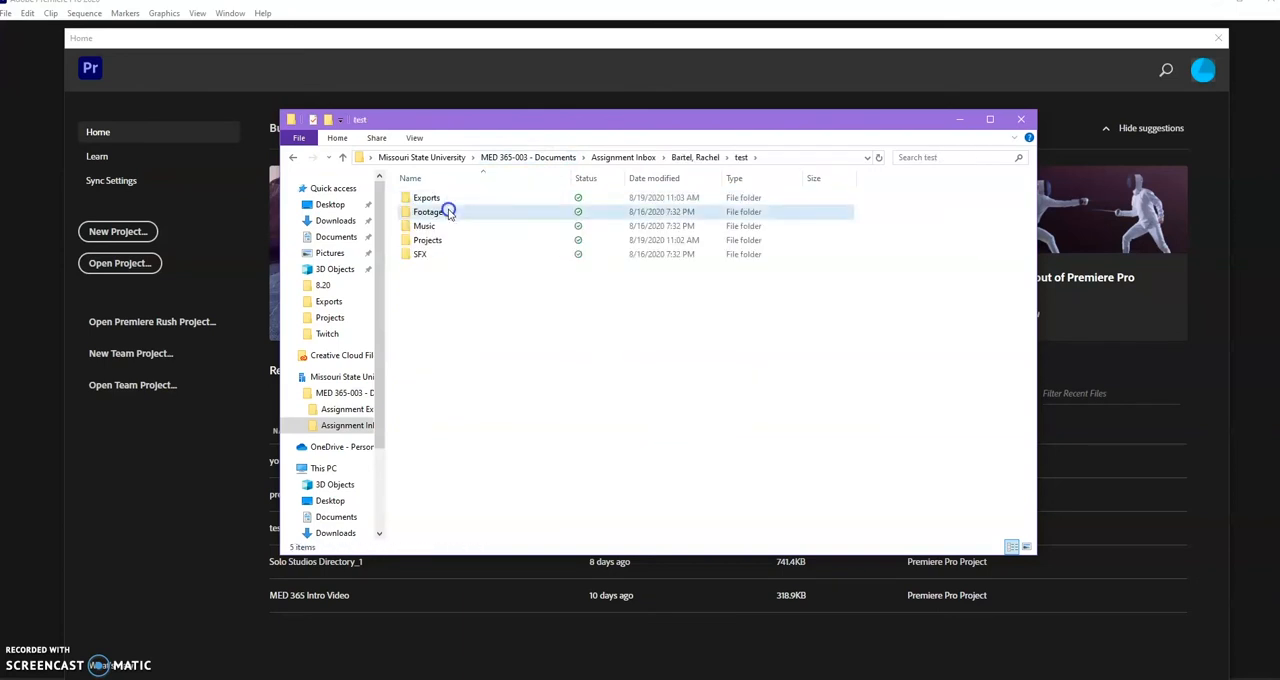
pyautogui.rightClick(466, 254)
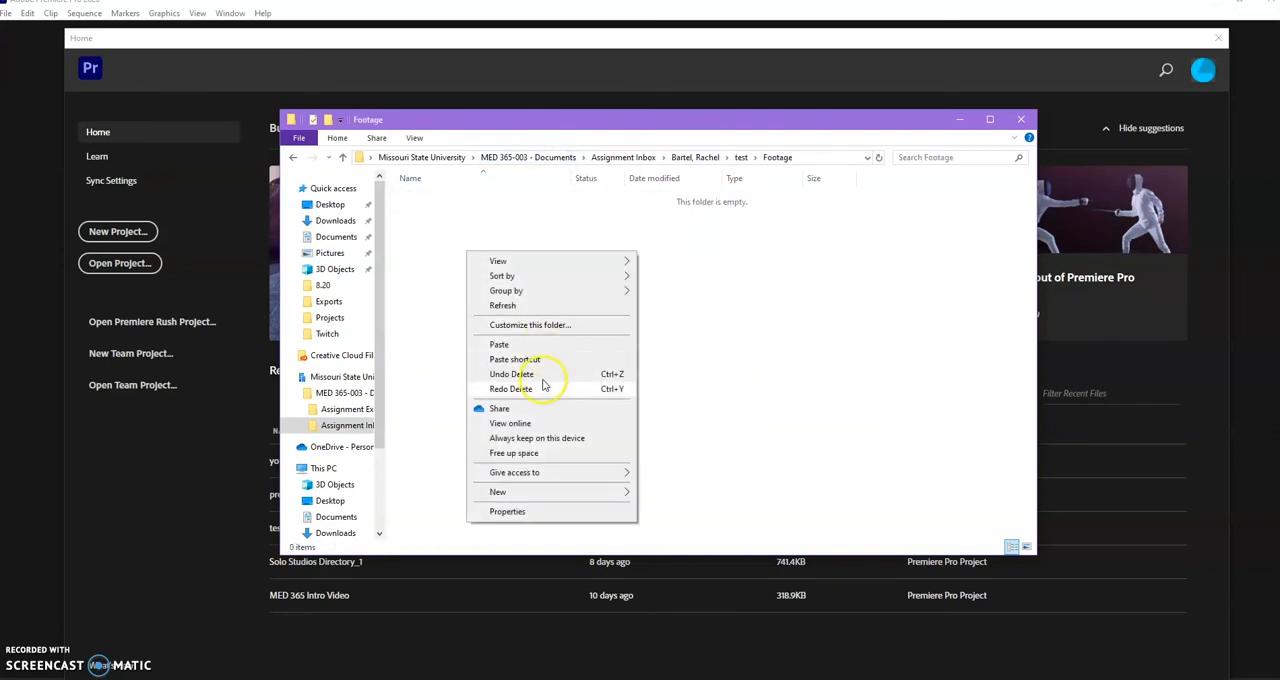
pyautogui.click(500, 344)
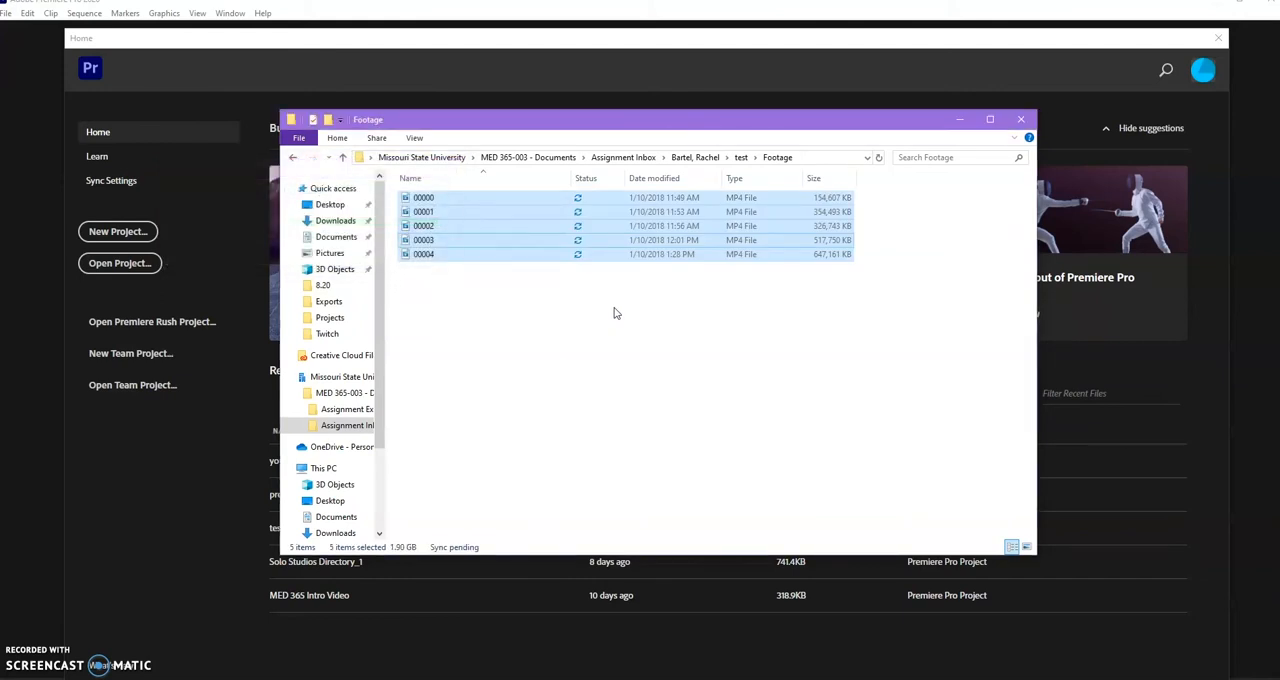
pyautogui.click(595, 332)
# Review the test project folder's Exports, Footage, Music, Projects and SFX subfolders and their sync status.
pyautogui.click(740, 158)
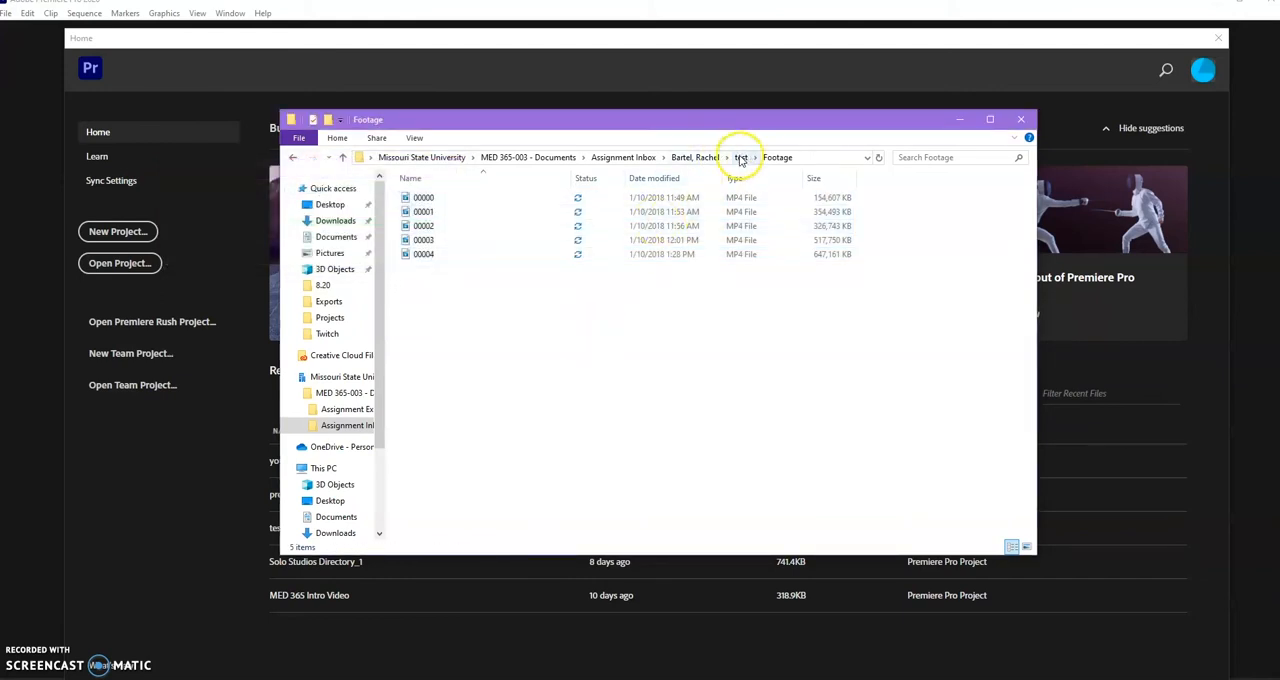
pyautogui.click(740, 158)
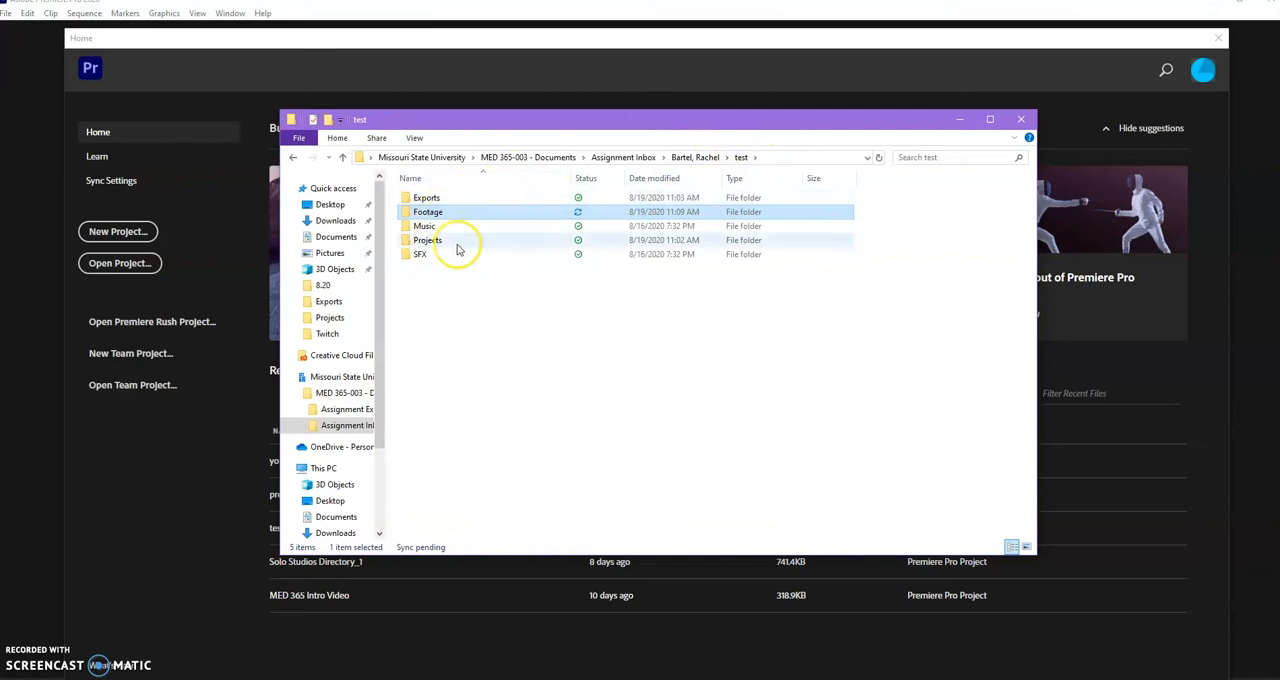
pyautogui.click(449, 306)
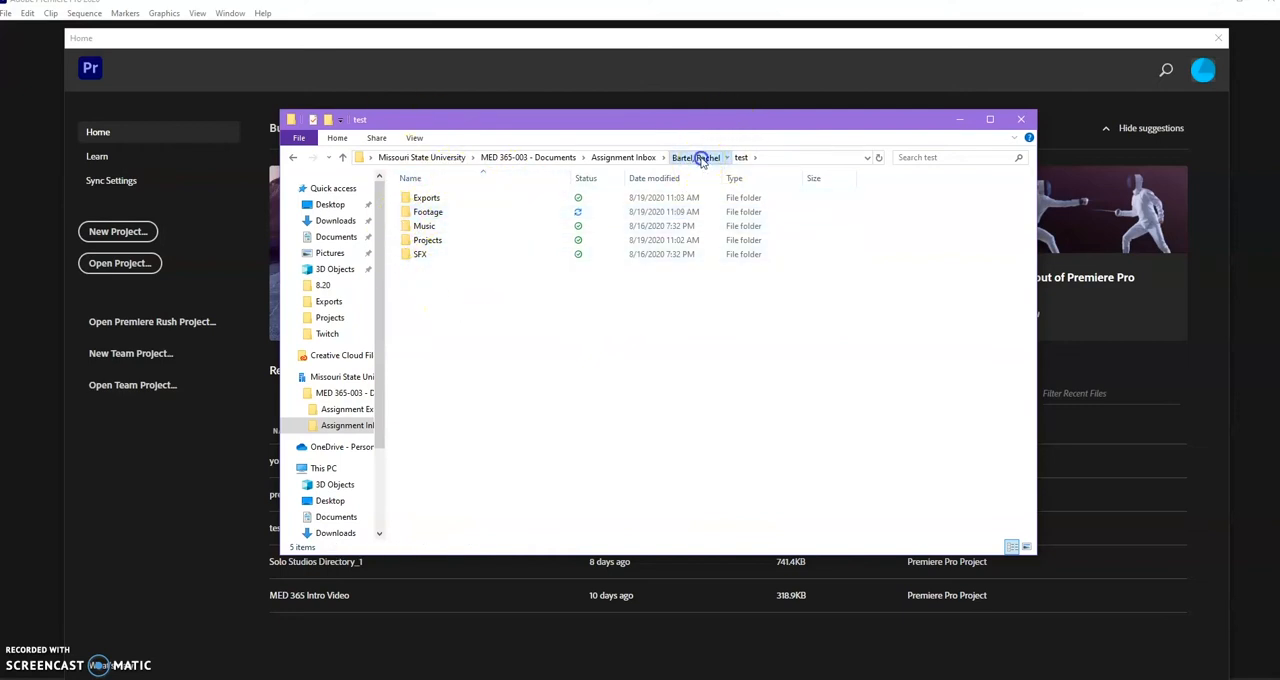
pyautogui.click(697, 157)
pyautogui.doubleClick(437, 199)
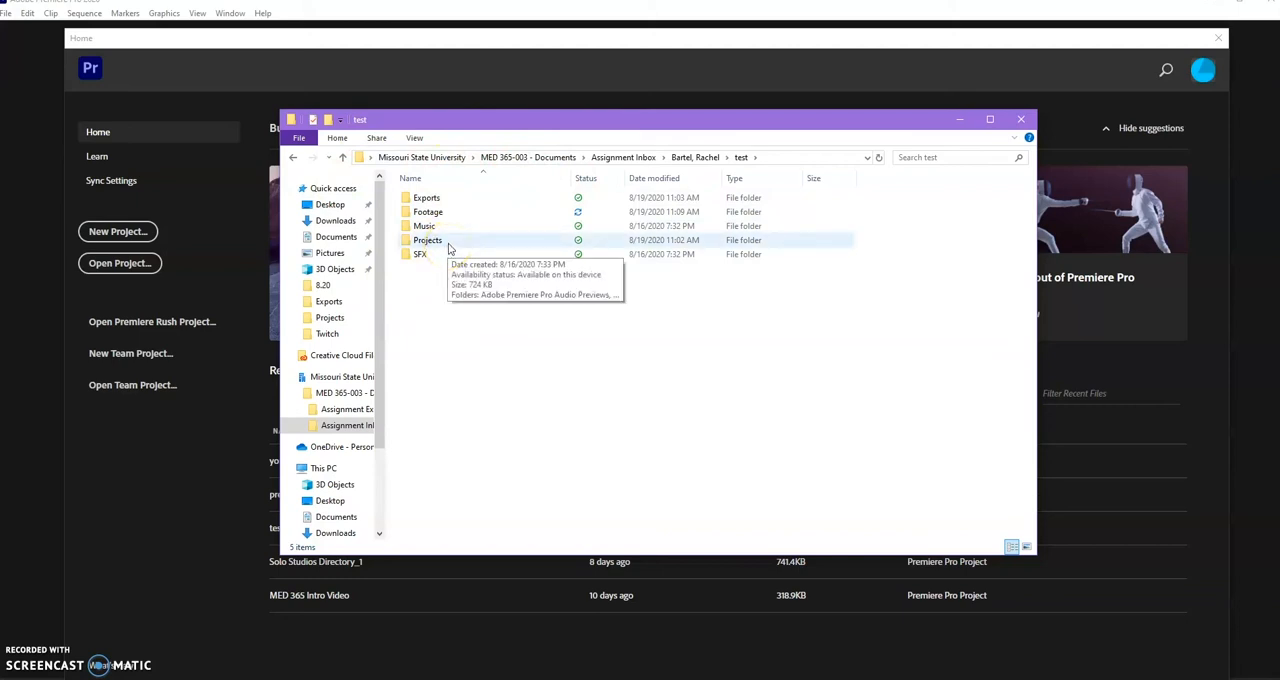
pyautogui.click(437, 211)
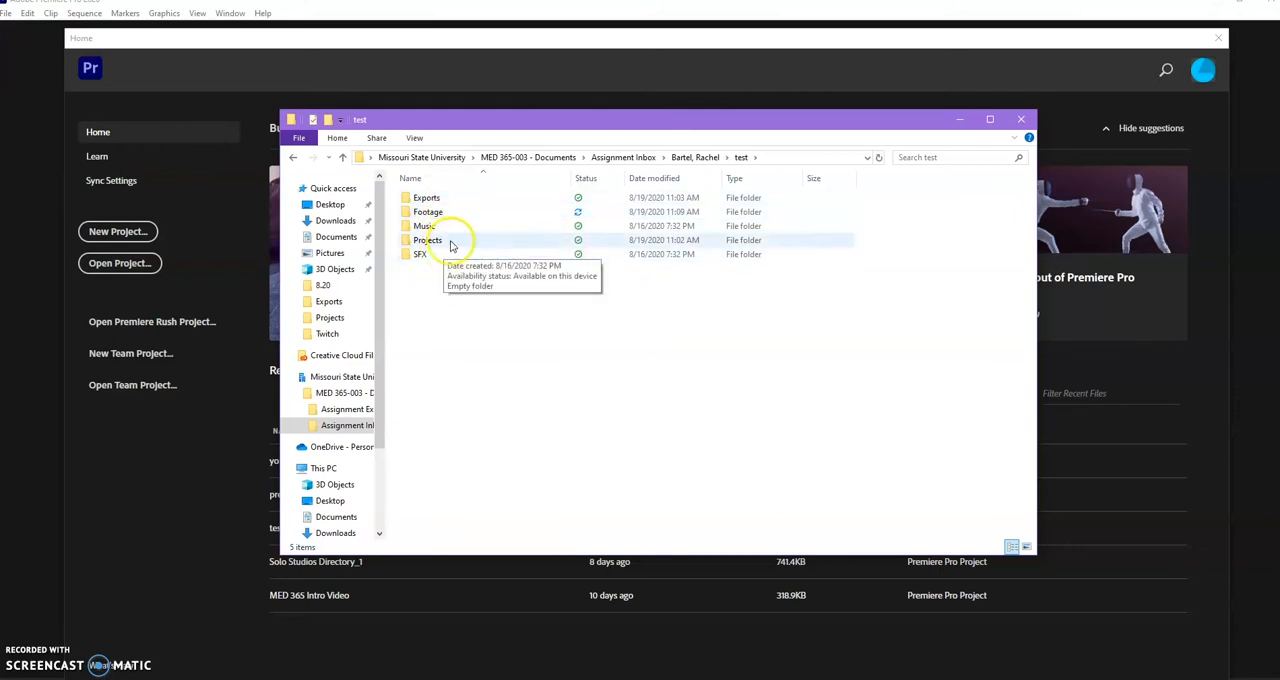
pyautogui.click(447, 230)
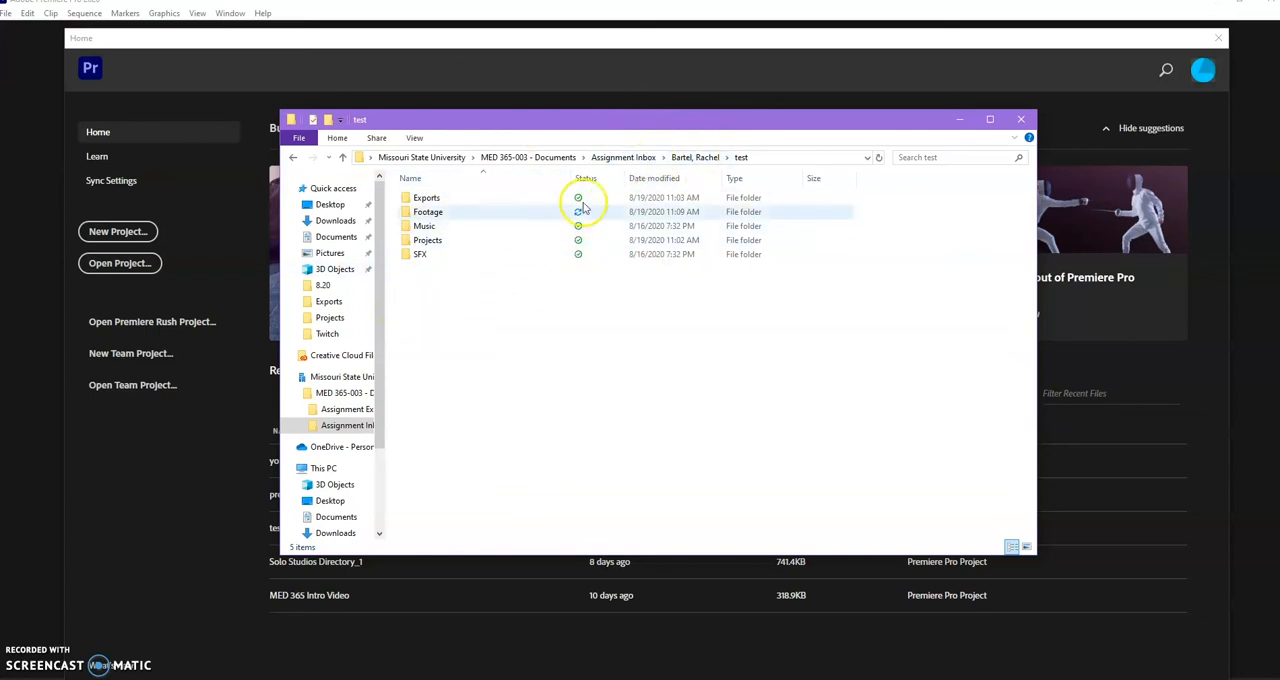
pyautogui.click(695, 157)
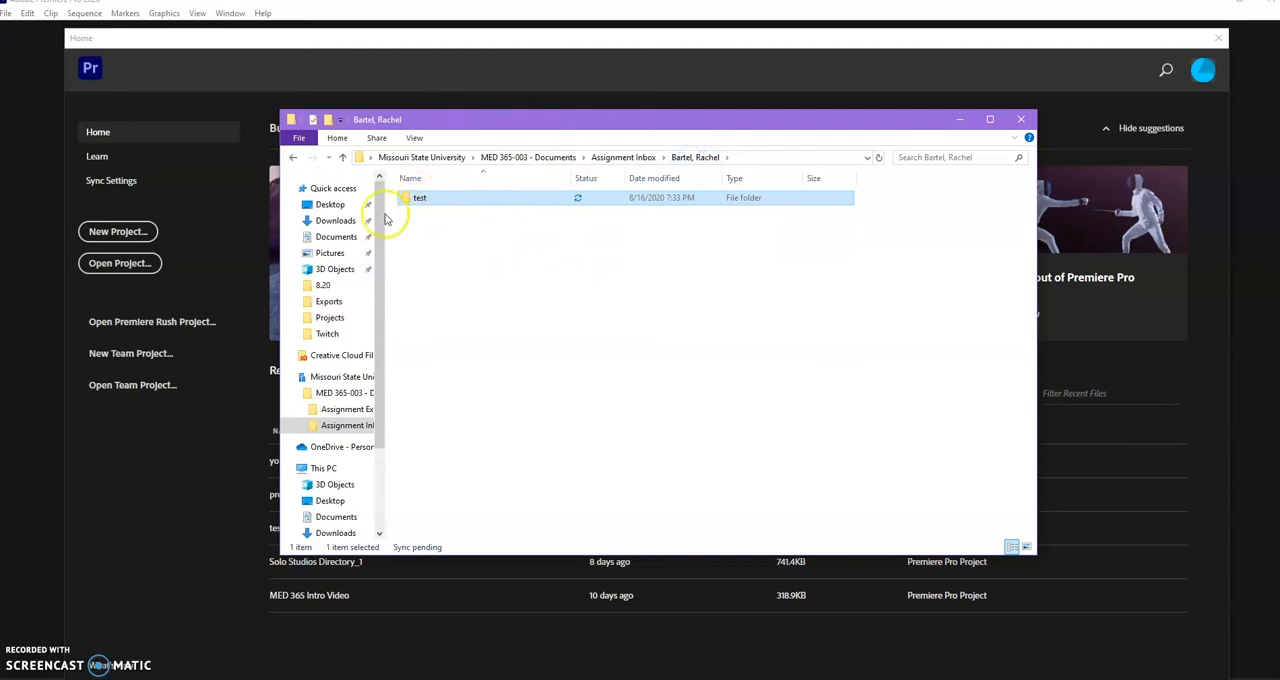
pyautogui.doubleClick(443, 199)
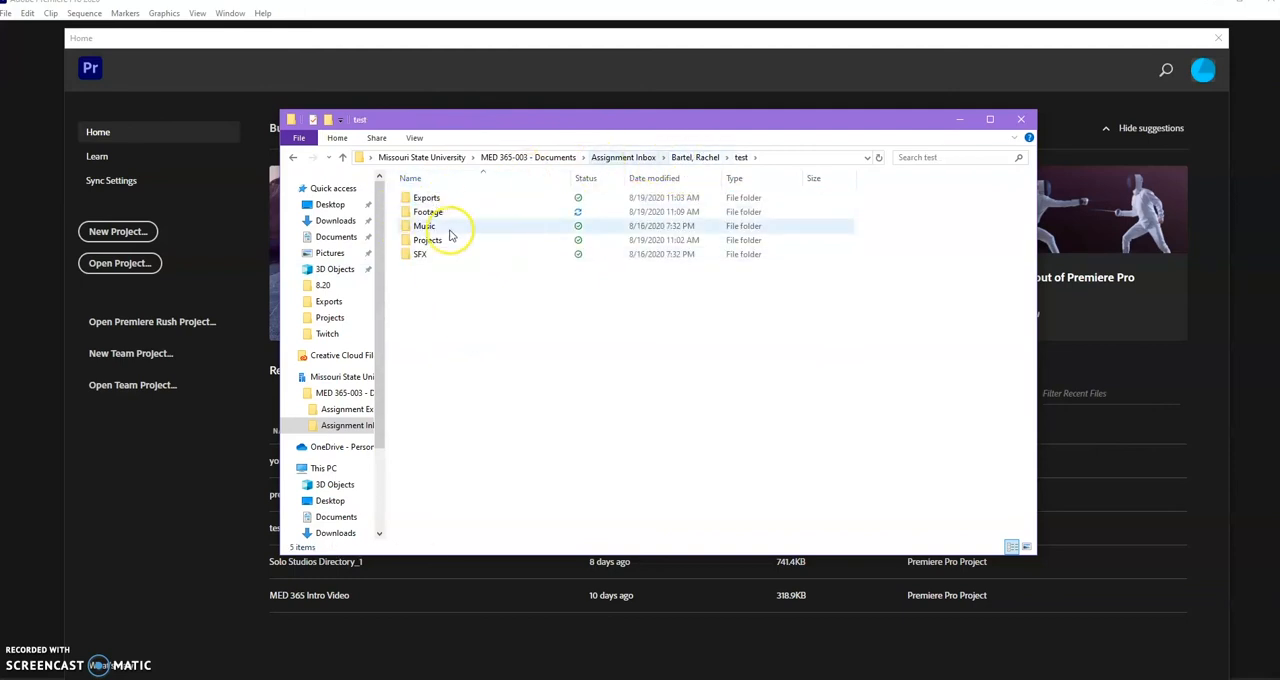
# Start a new project named test and browse for its location to test, Projects in the first student's Assignment Inbox folder.
pyautogui.click(175, 484)
pyautogui.click(118, 231)
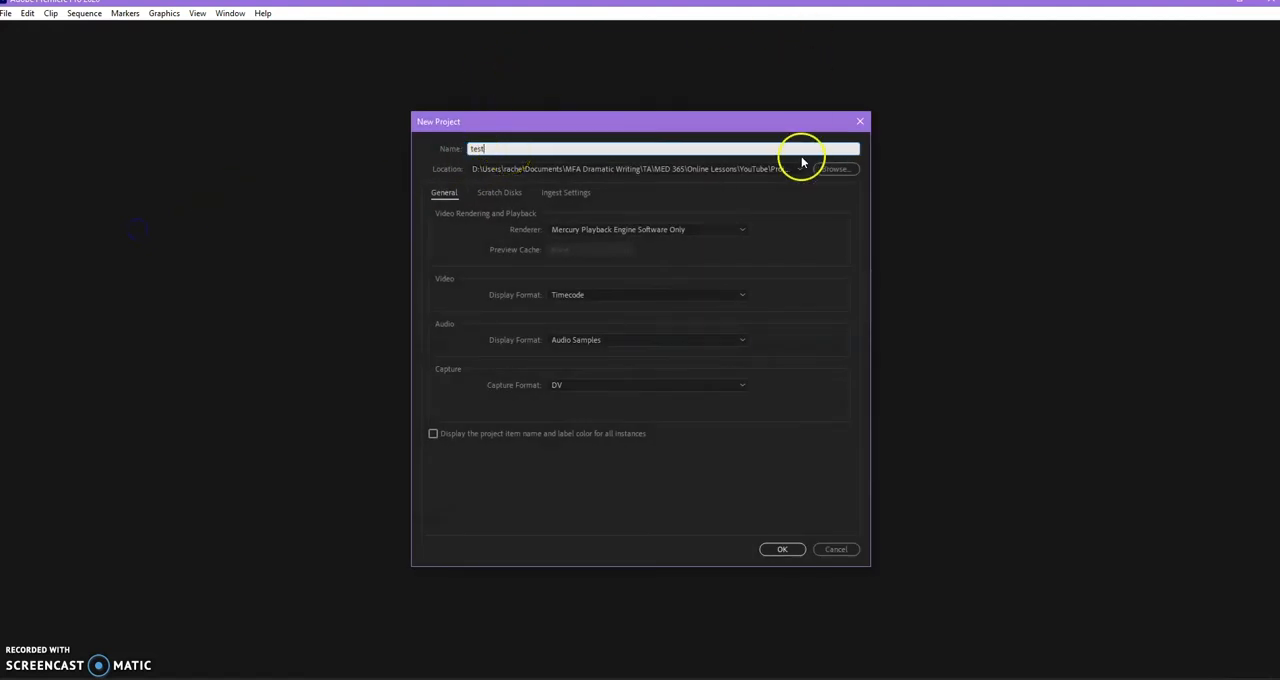
pyautogui.click(835, 170)
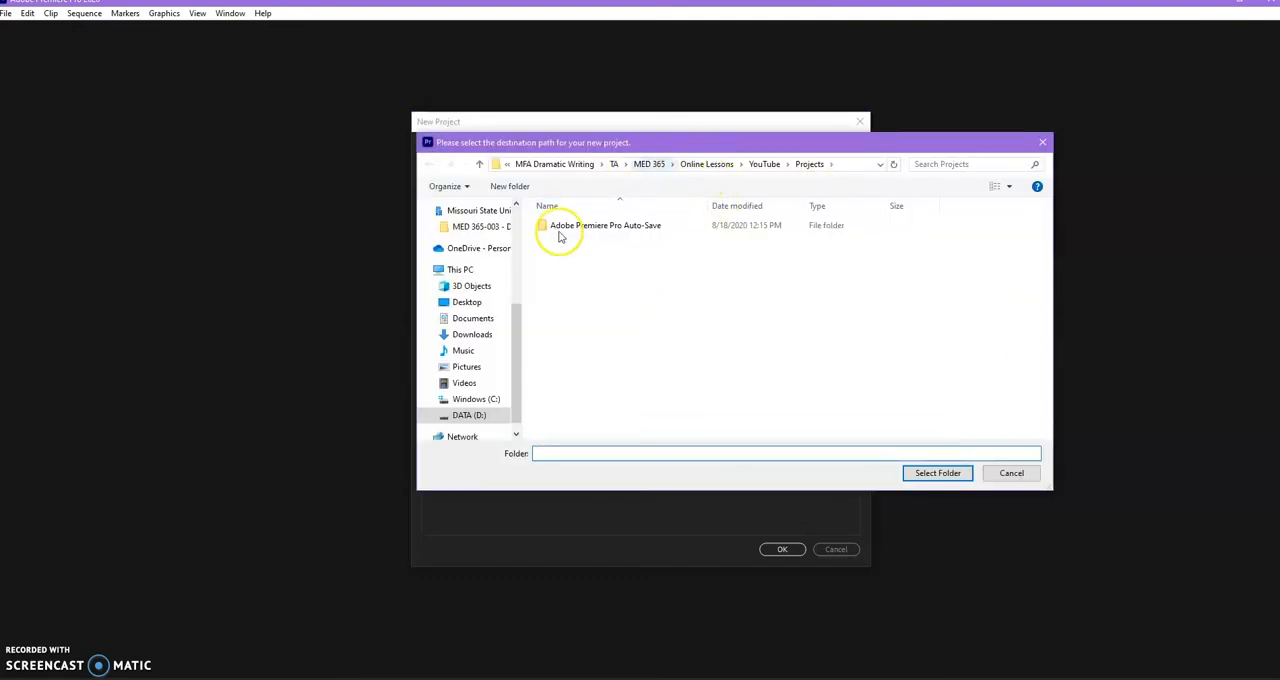
pyautogui.scroll(2, 470, 270)
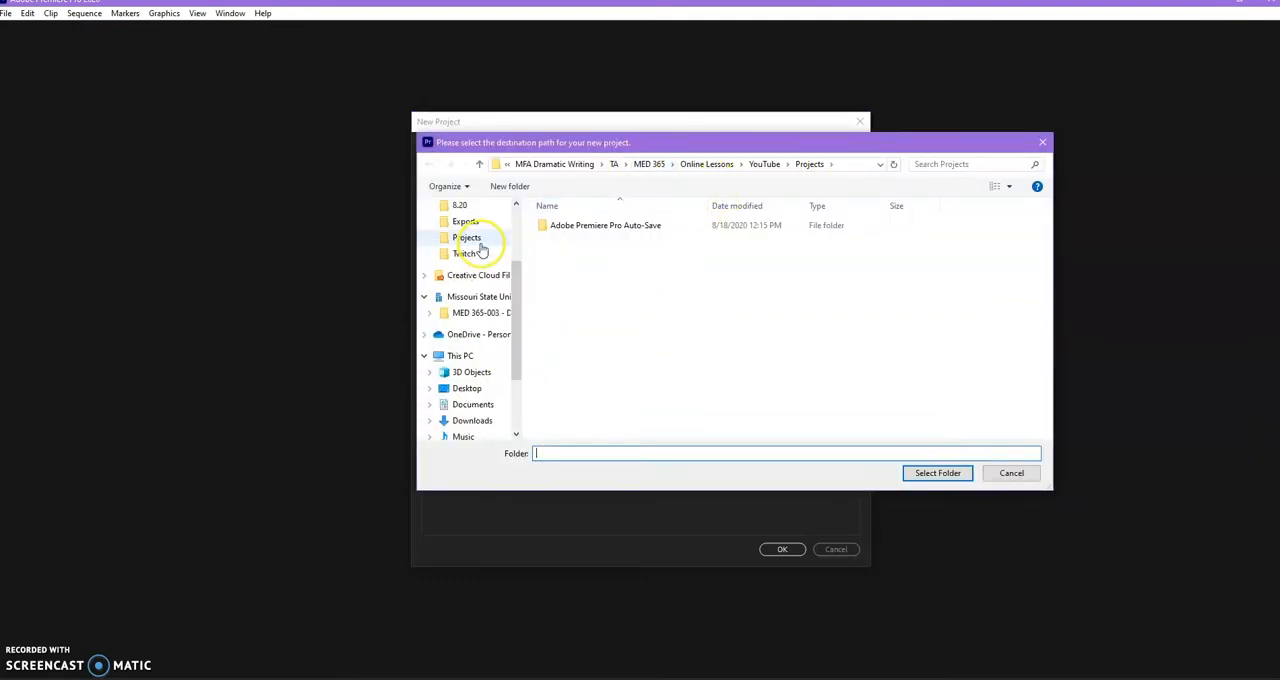
pyautogui.click(477, 312)
pyautogui.doubleClick(594, 241)
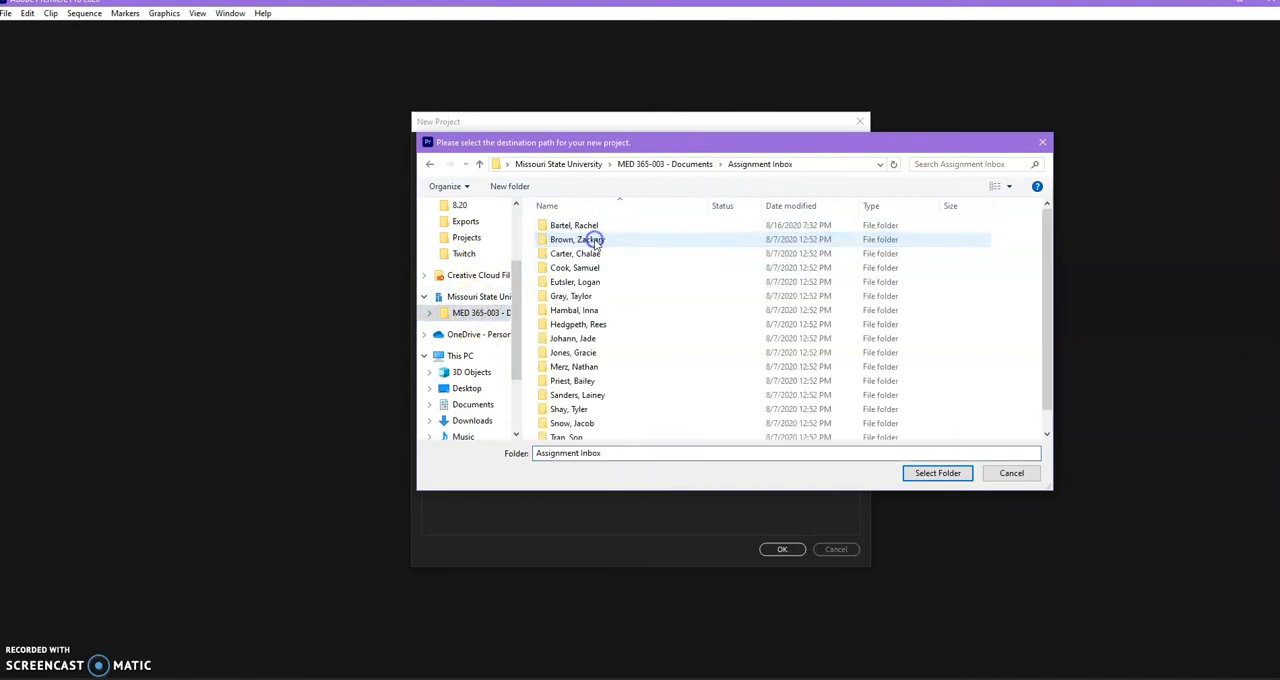
pyautogui.doubleClick(583, 225)
pyautogui.doubleClick(583, 225)
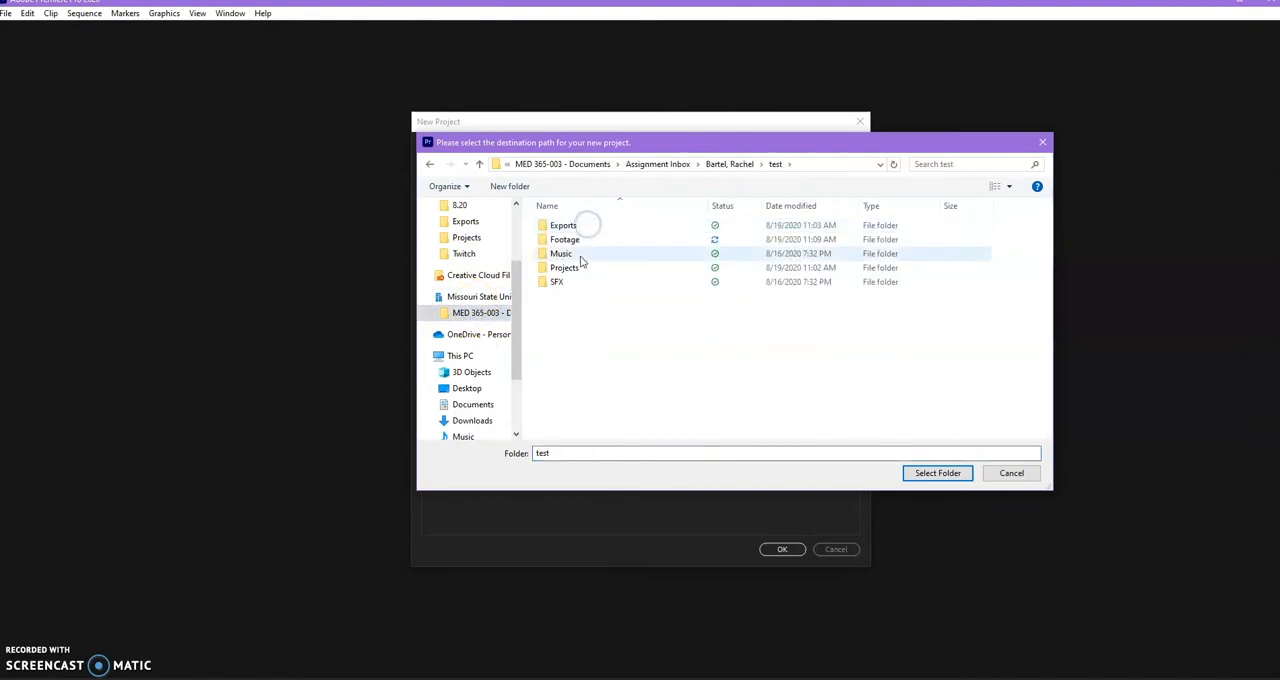
pyautogui.doubleClick(566, 267)
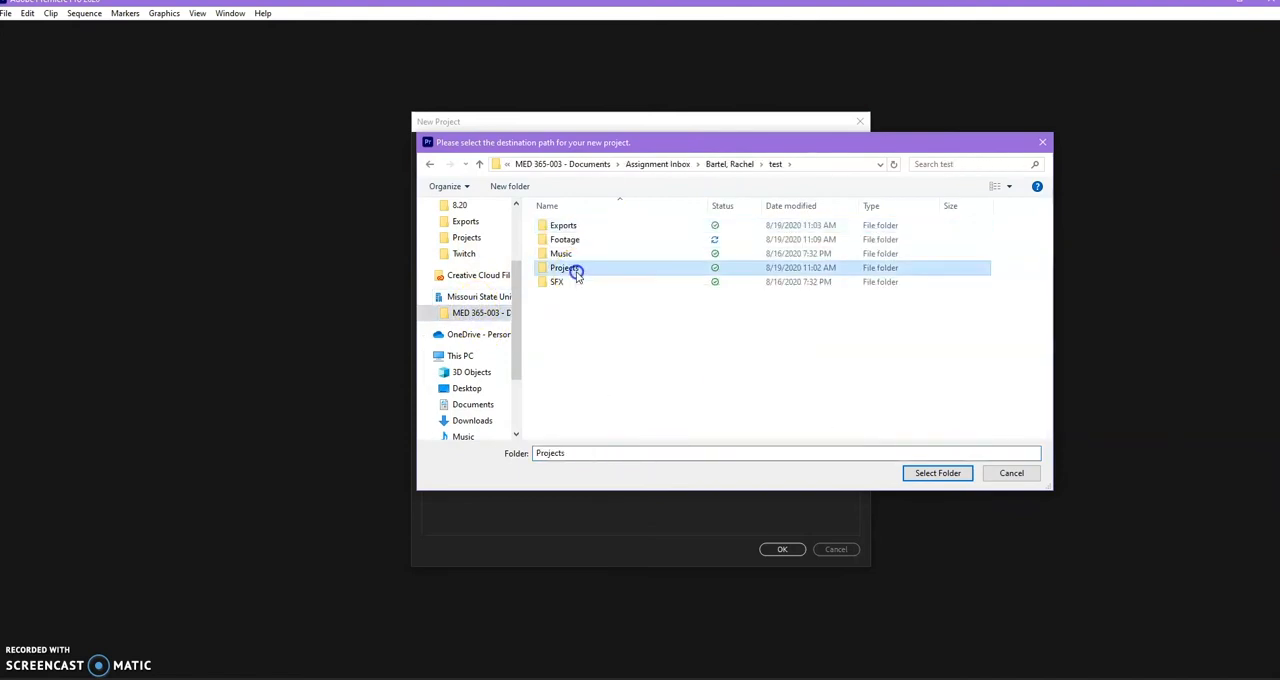
# Choose the test folder's Projects subfolder as the save location and create the project.
pyautogui.click(776, 164)
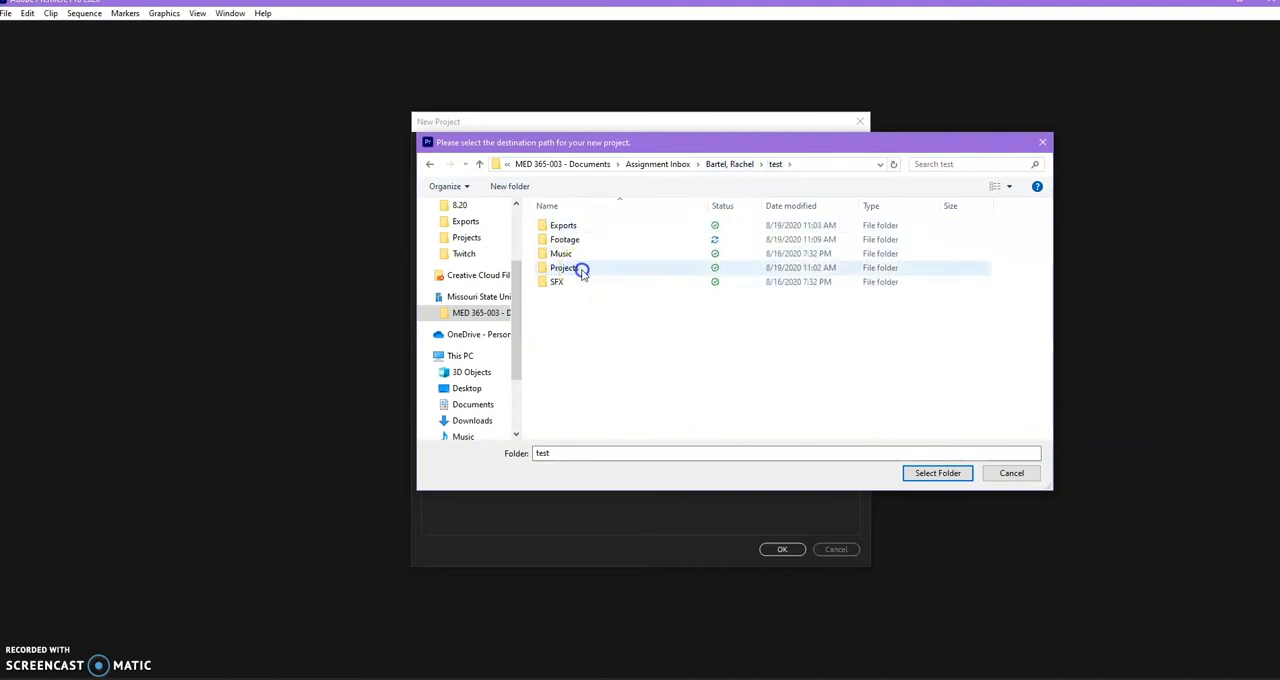
pyautogui.doubleClick(581, 270)
pyautogui.rightClick(582, 272)
pyautogui.click(854, 329)
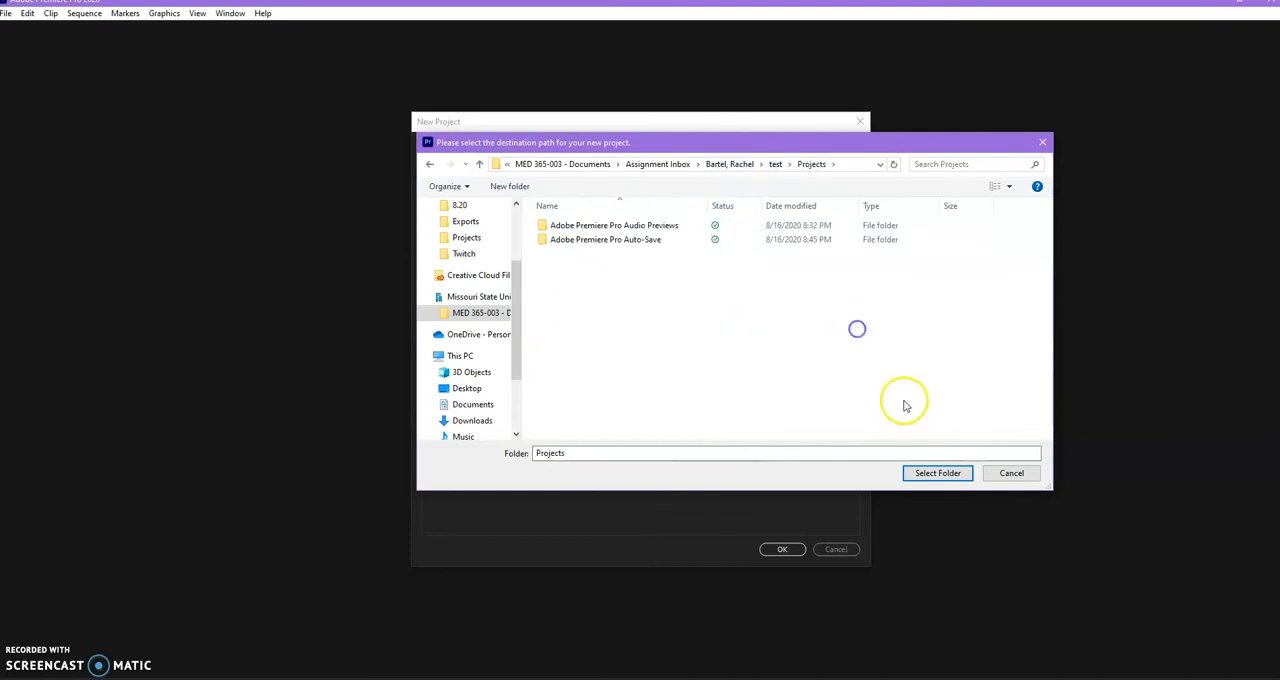
pyautogui.click(937, 473)
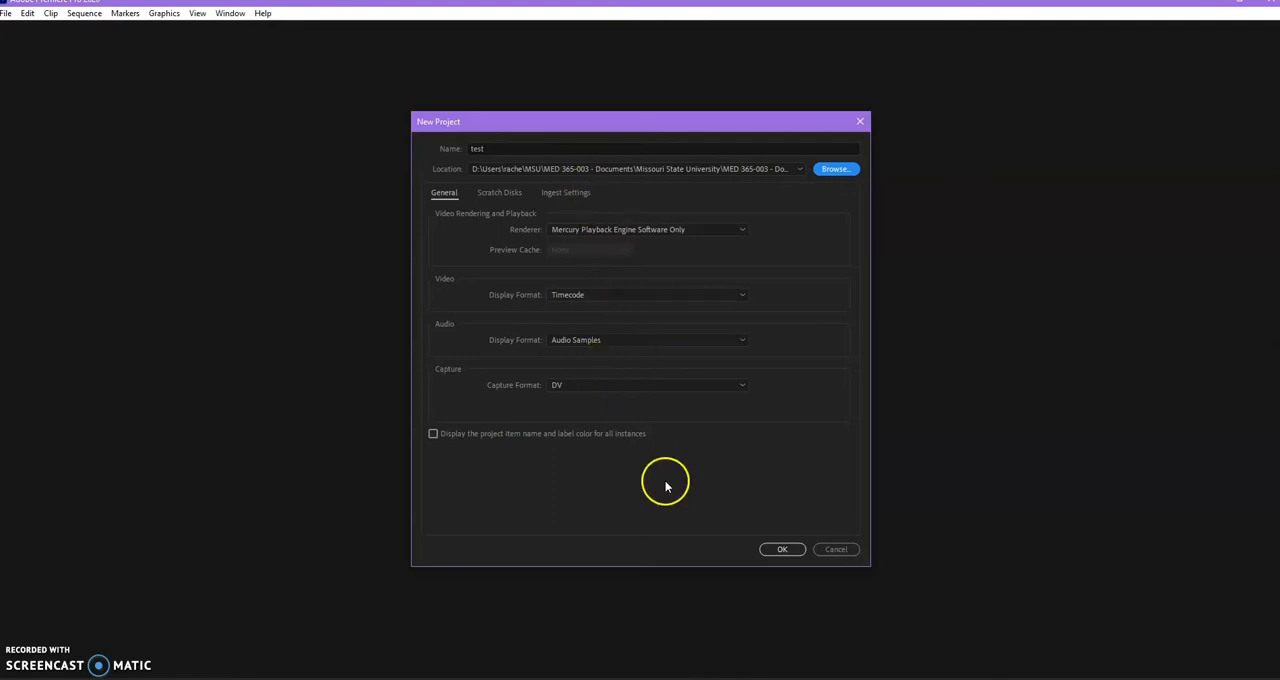
pyautogui.click(783, 550)
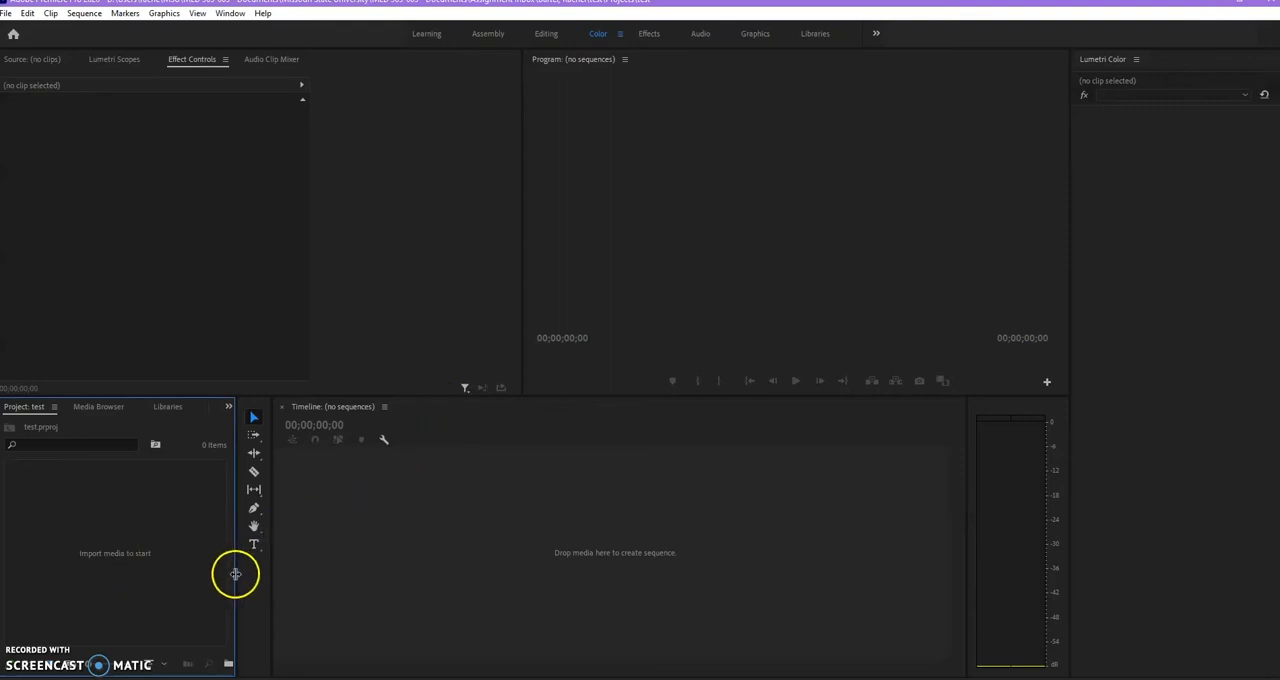
# Widen the project panel and create two bins named Footage and Music in the test project.
pyautogui.moveTo(235, 573); pyautogui.dragTo(277, 574)
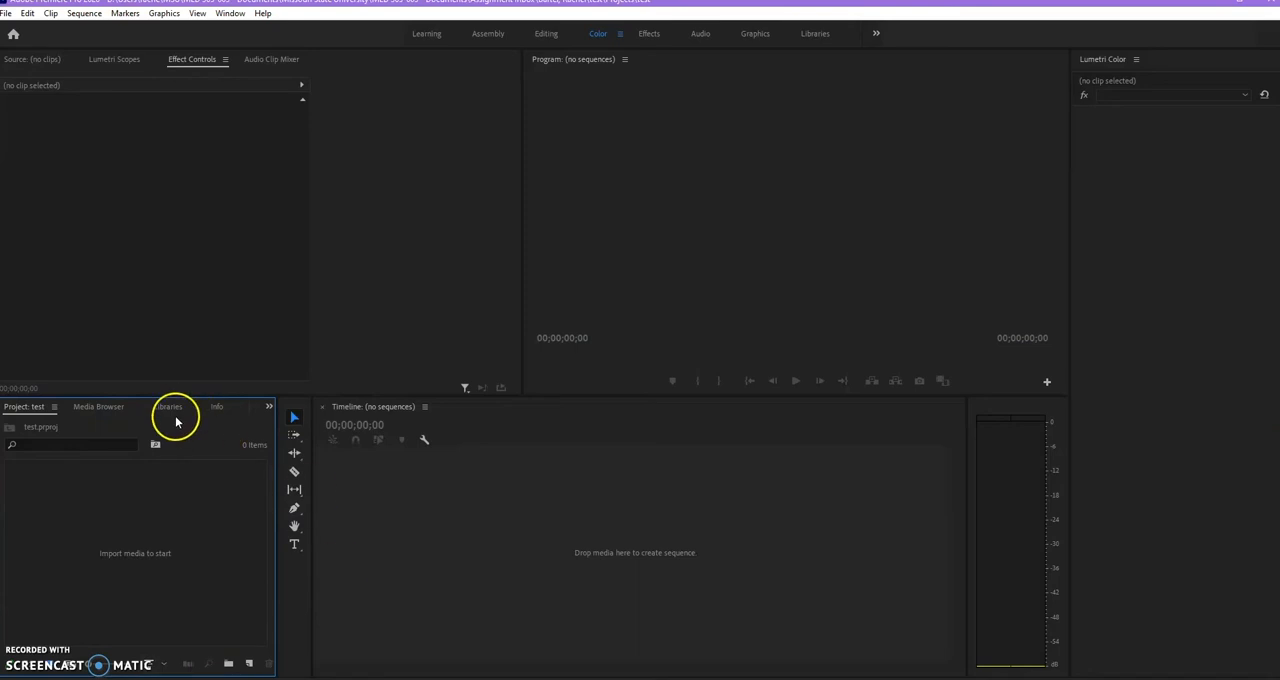
pyautogui.click(228, 665)
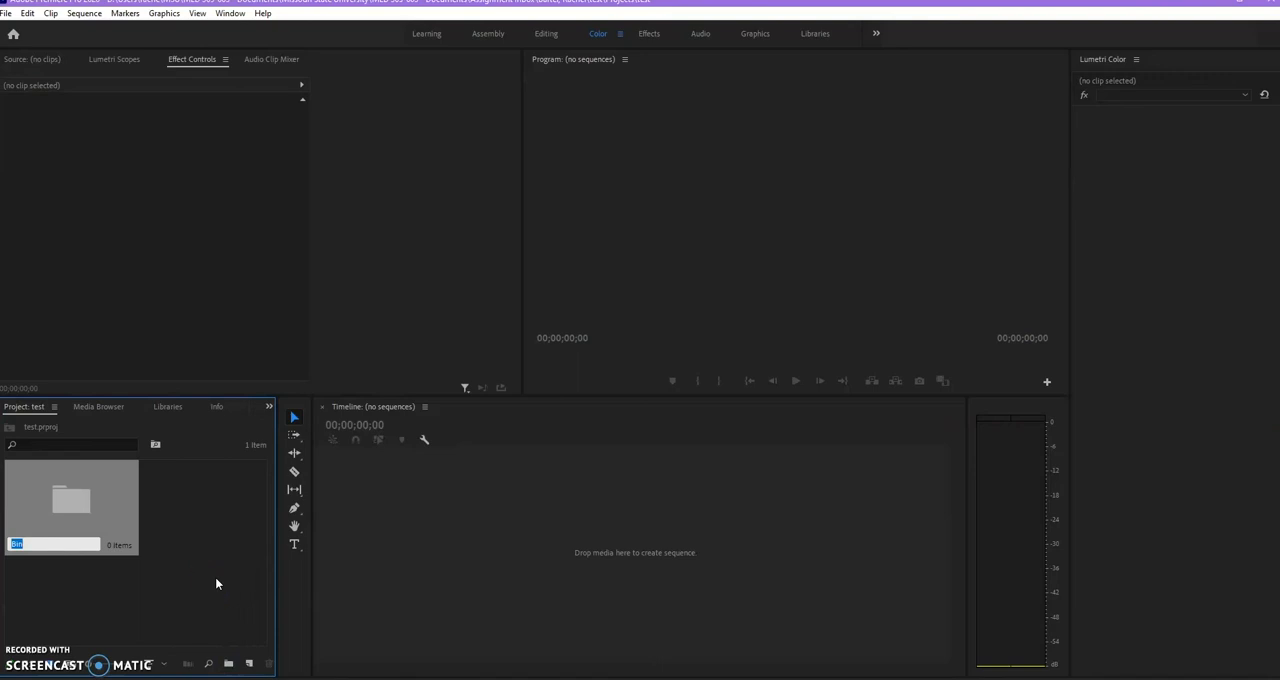
pyautogui.write('Footage')
pyautogui.click(150, 540)
pyautogui.click(229, 665)
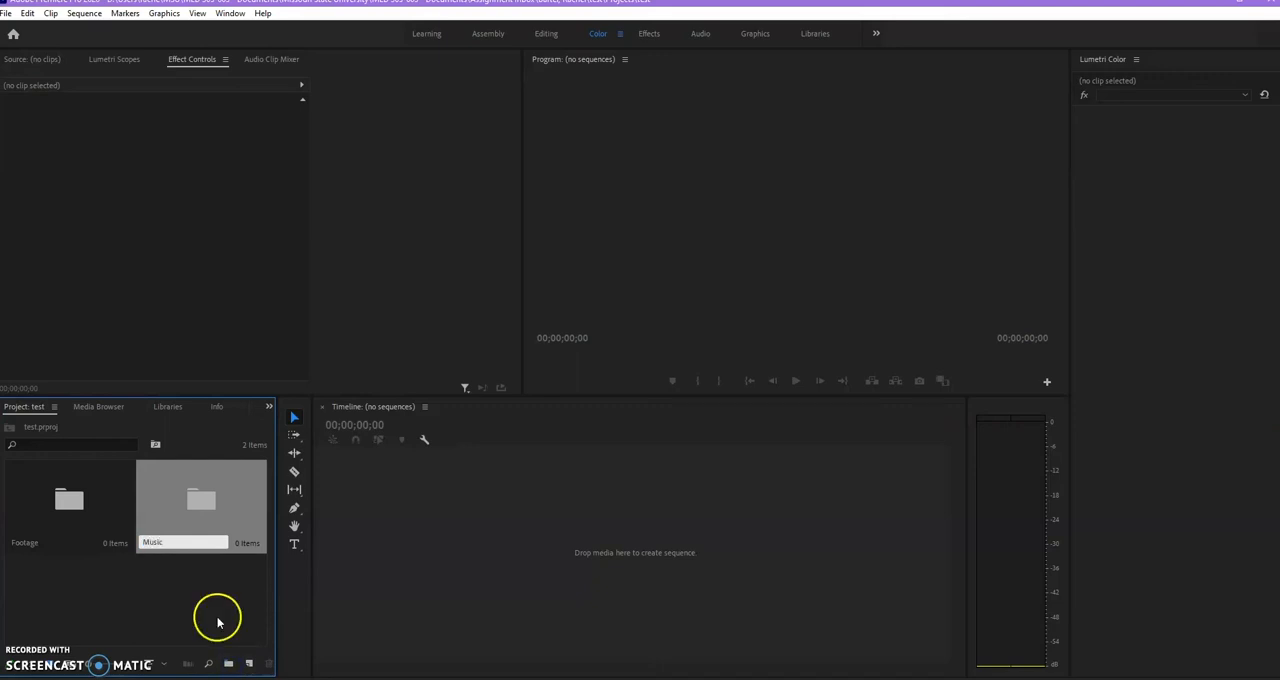
pyautogui.click(218, 622)
# Create two more bins named SFX and Sequences in the test project.
pyautogui.click(228, 664)
pyautogui.write('SF')
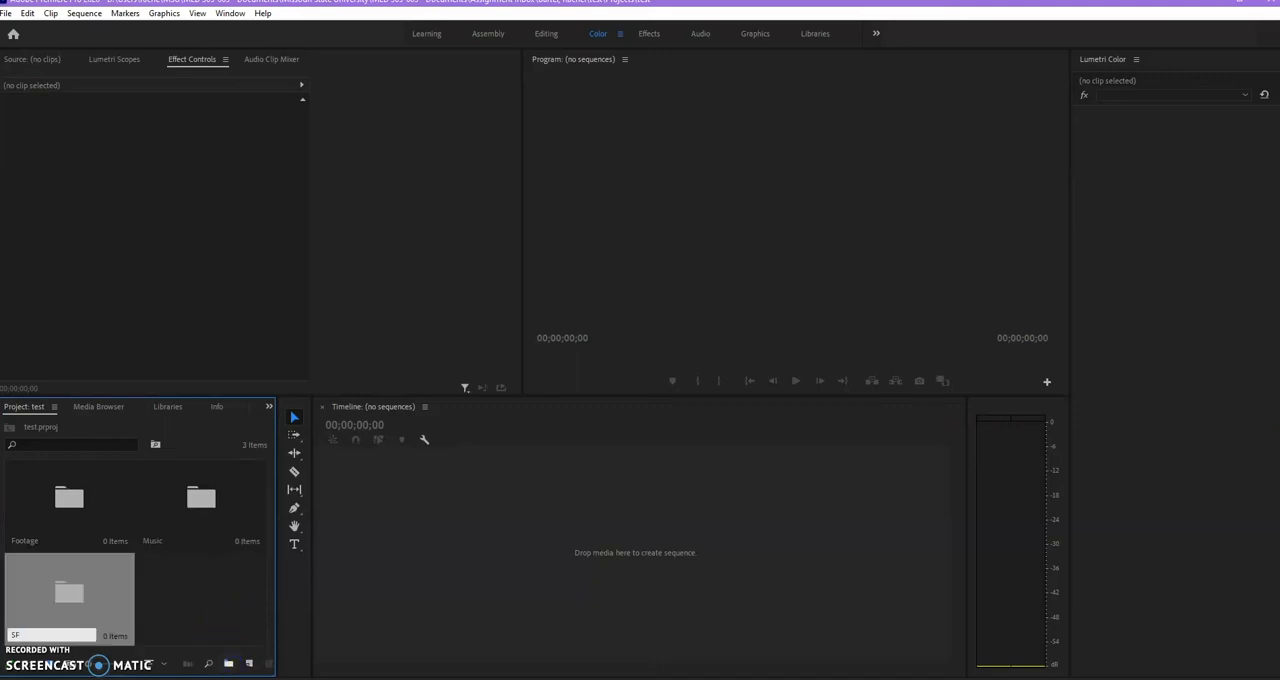
pyautogui.write('X')
pyautogui.click(201, 591)
pyautogui.click(228, 664)
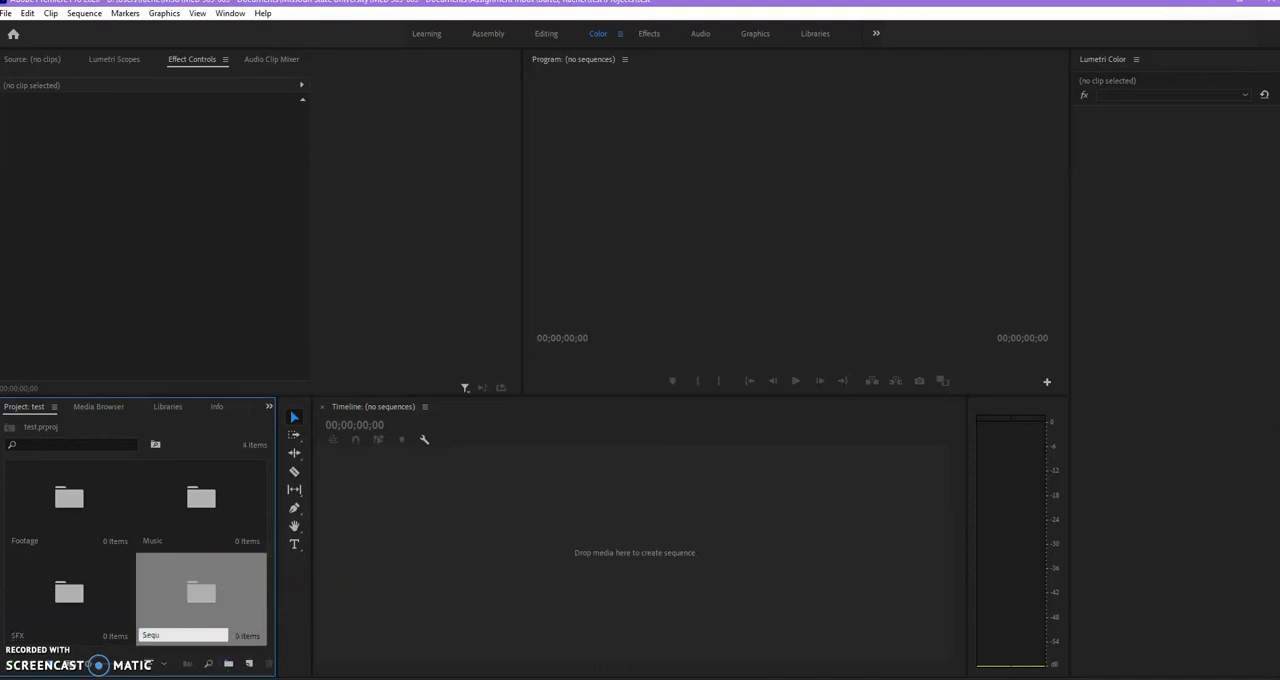
pyautogui.click(131, 593)
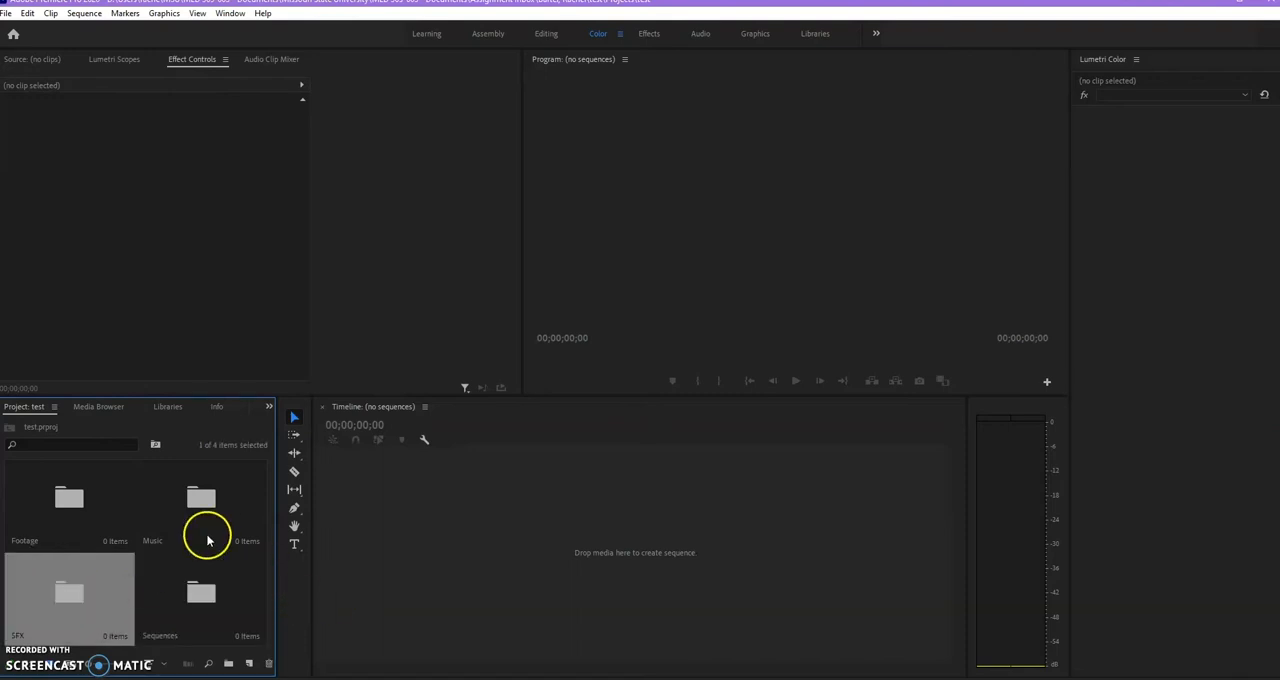
pyautogui.click(97, 520)
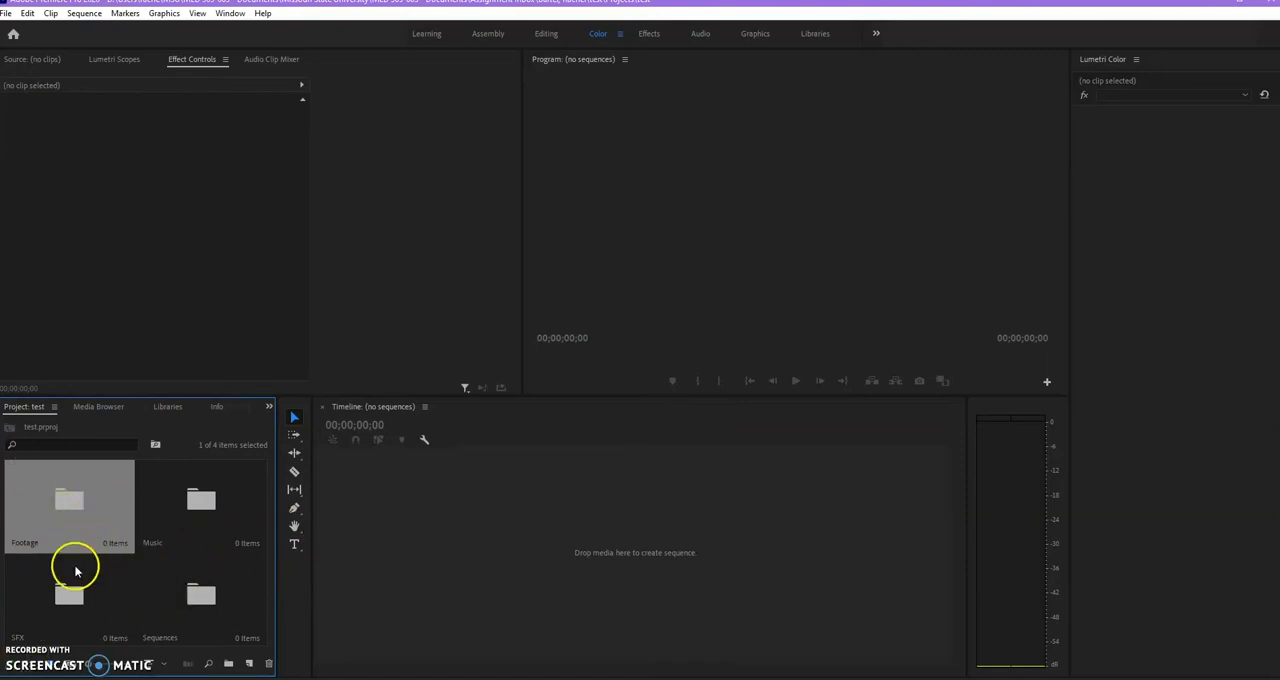
pyautogui.click(190, 596)
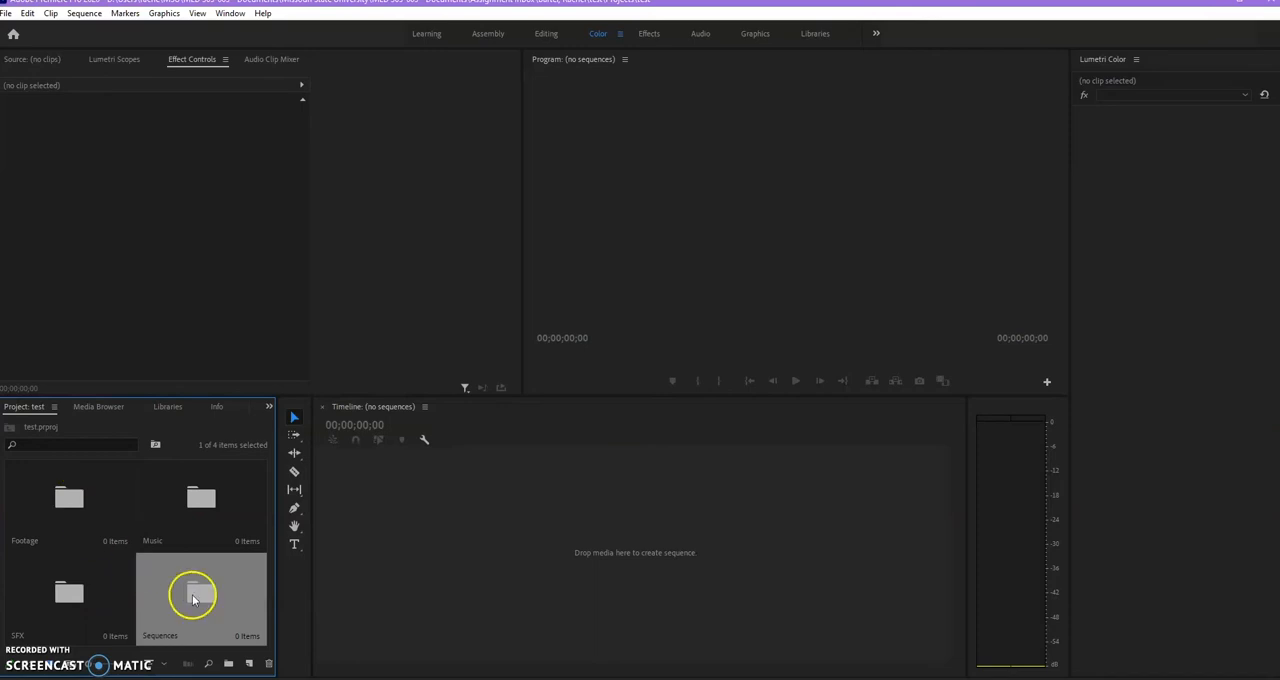
pyautogui.click(93, 526)
pyautogui.click(160, 560)
pyautogui.click(82, 496)
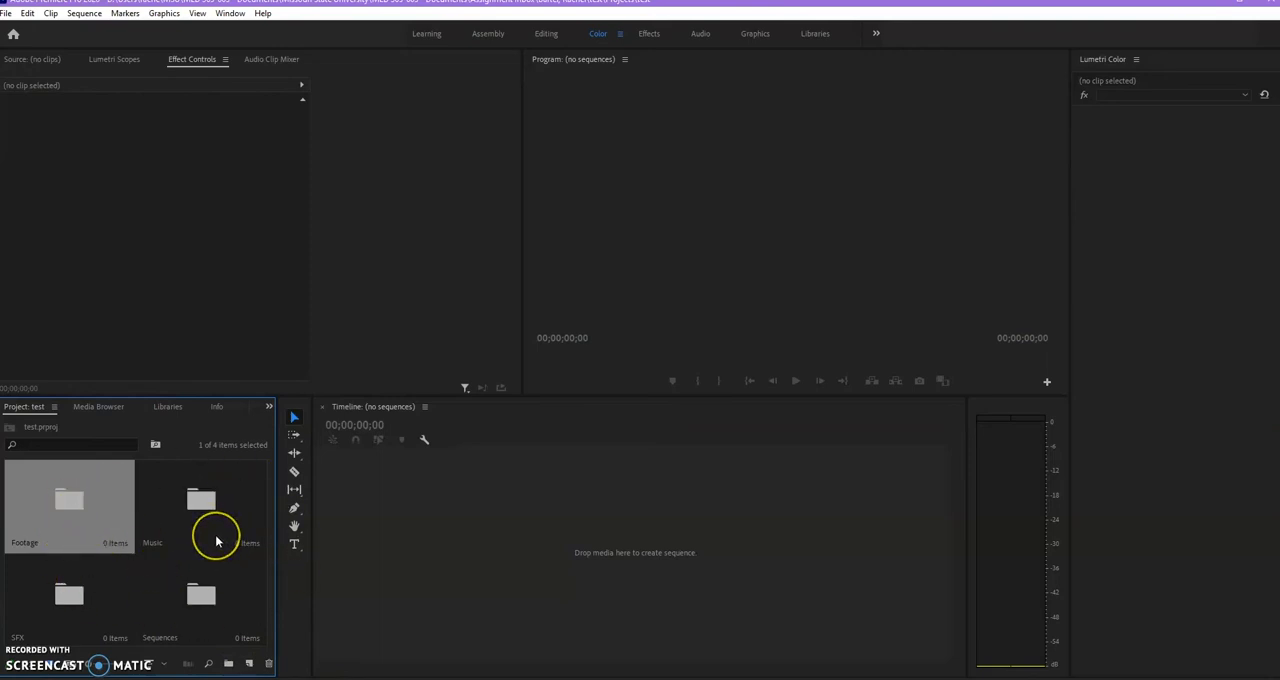
pyautogui.click(149, 541)
# Open the Footage bin and browse for media to import in the Footage subfolder of the first student's test folder.
pyautogui.doubleClick(53, 500)
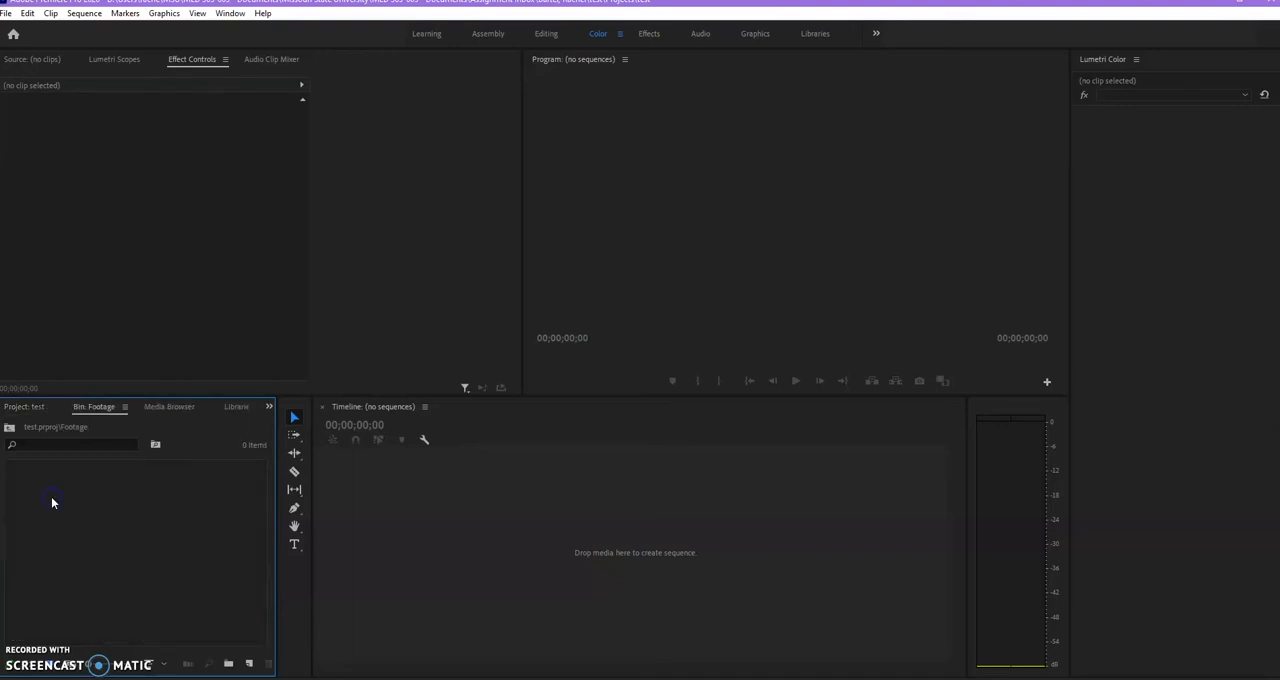
pyautogui.doubleClick(124, 561)
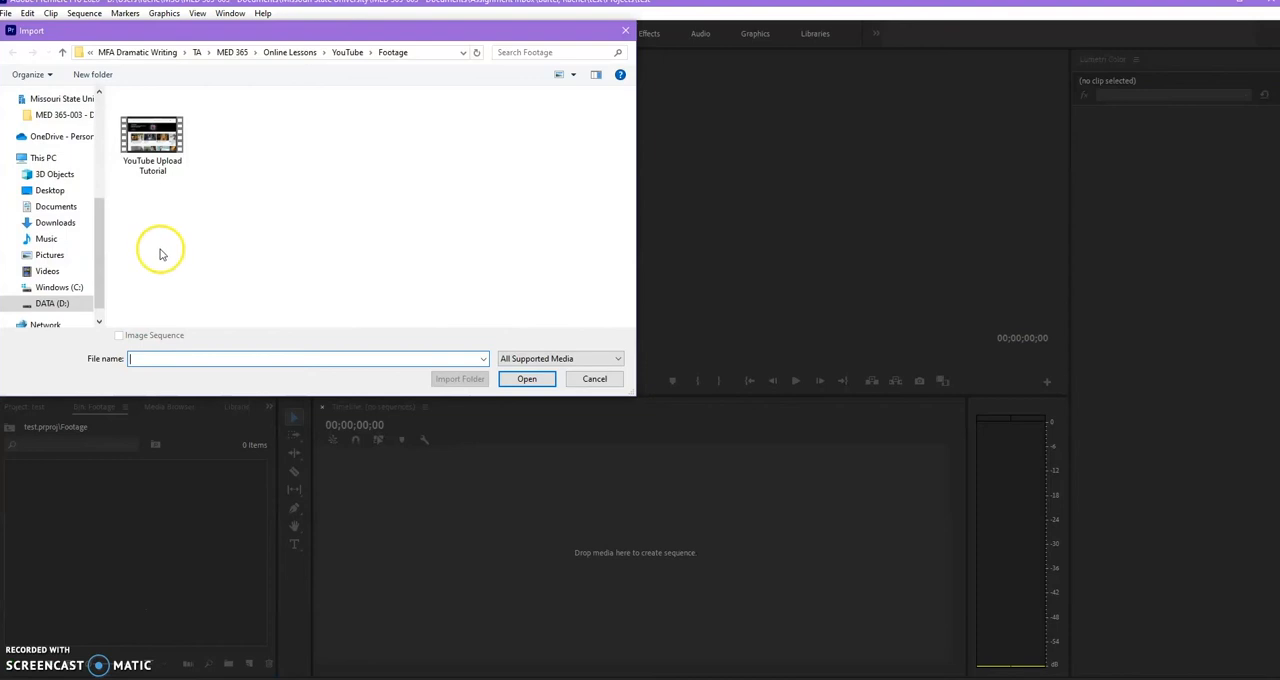
pyautogui.scroll(1, 55, 180)
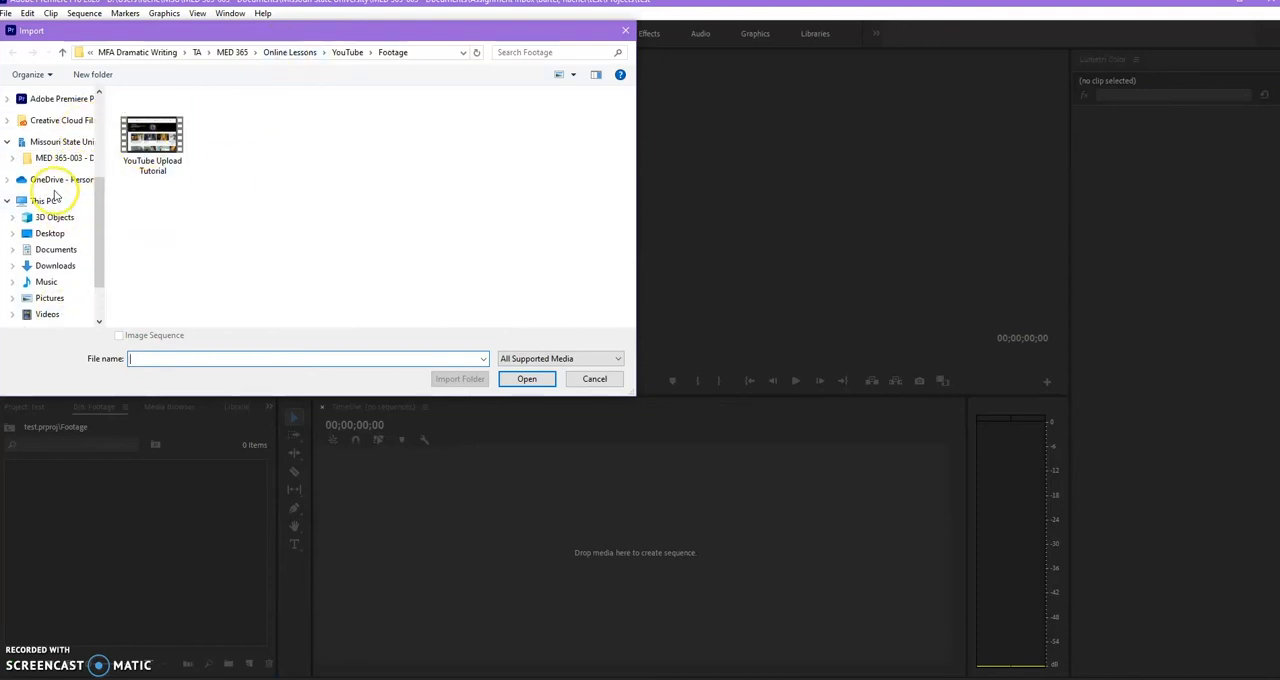
pyautogui.click(56, 162)
pyautogui.click(180, 128)
pyautogui.doubleClick(180, 128)
pyautogui.doubleClick(174, 114)
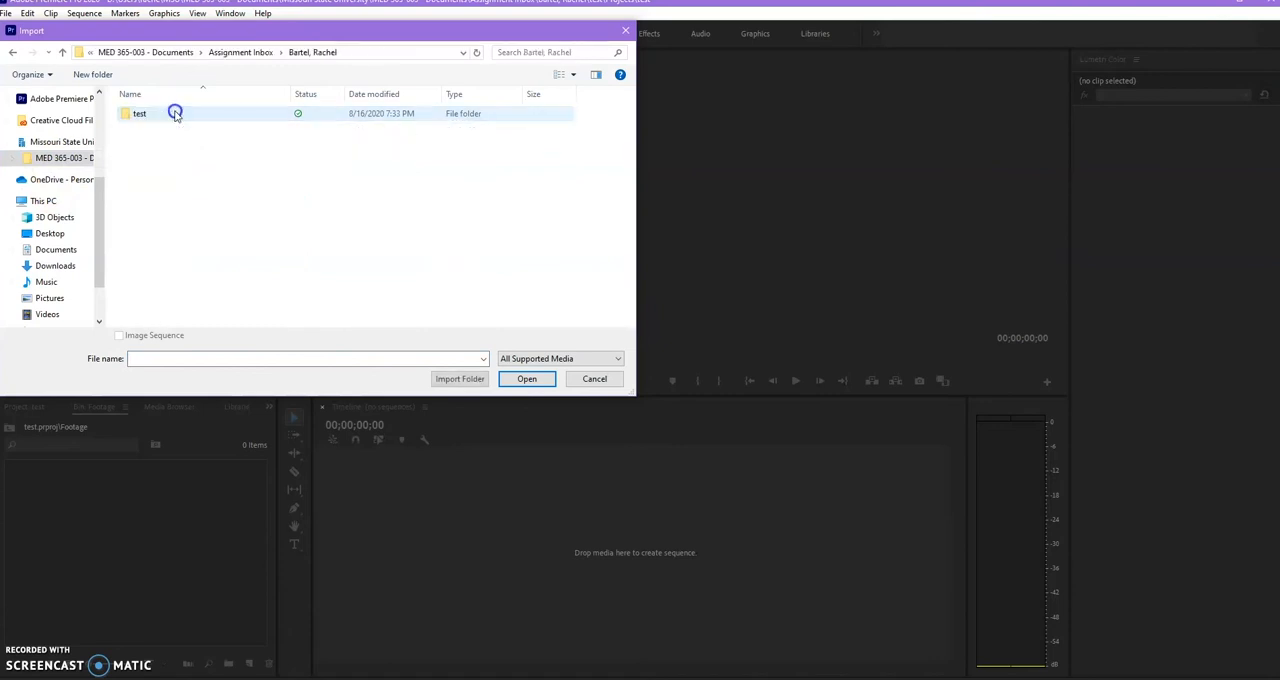
pyautogui.doubleClick(174, 114)
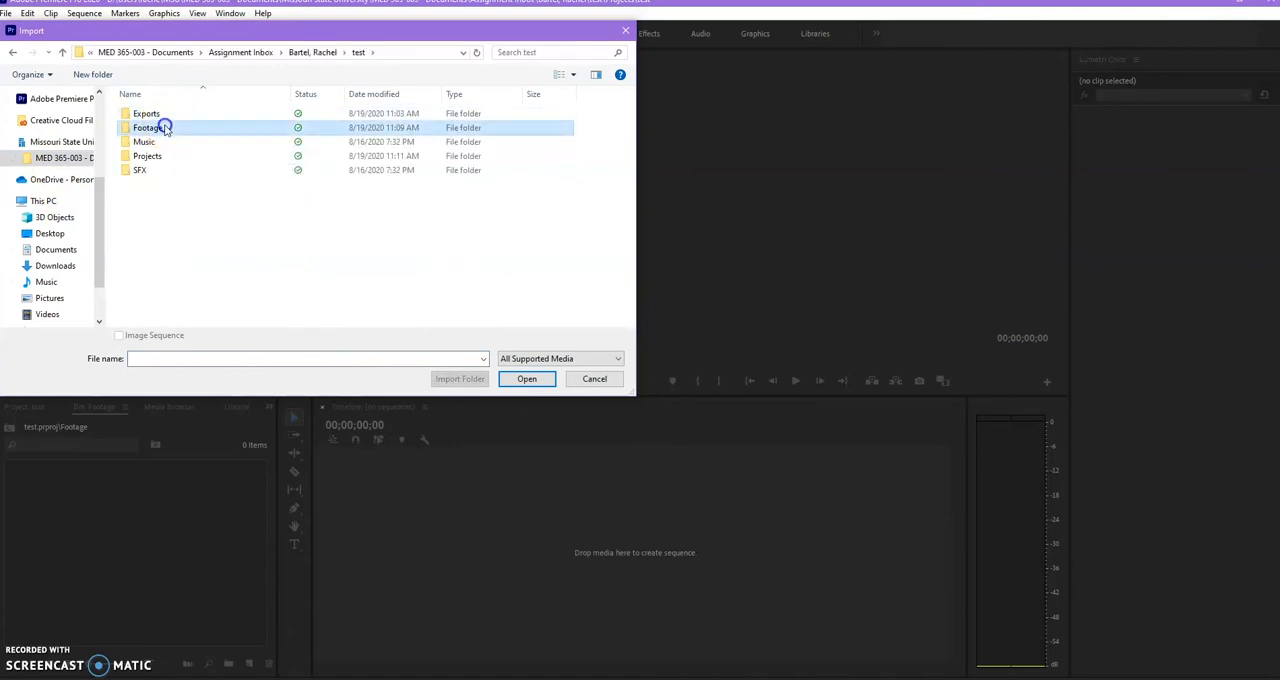
pyautogui.doubleClick(166, 126)
# Import the five video clips 00000 through 00004 into the Footage bin.
pyautogui.click(166, 127)
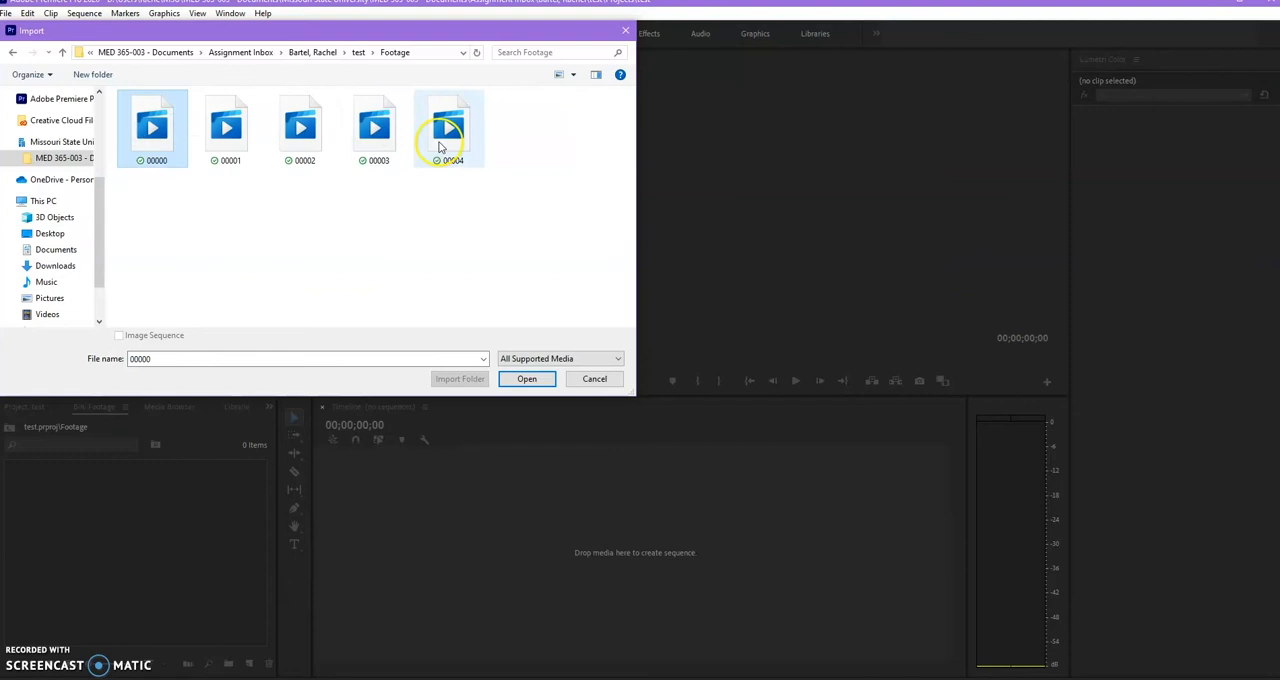
pyautogui.keyDown('shift'); pyautogui.click(439, 147); pyautogui.keyUp('shift')
pyautogui.click(526, 378)
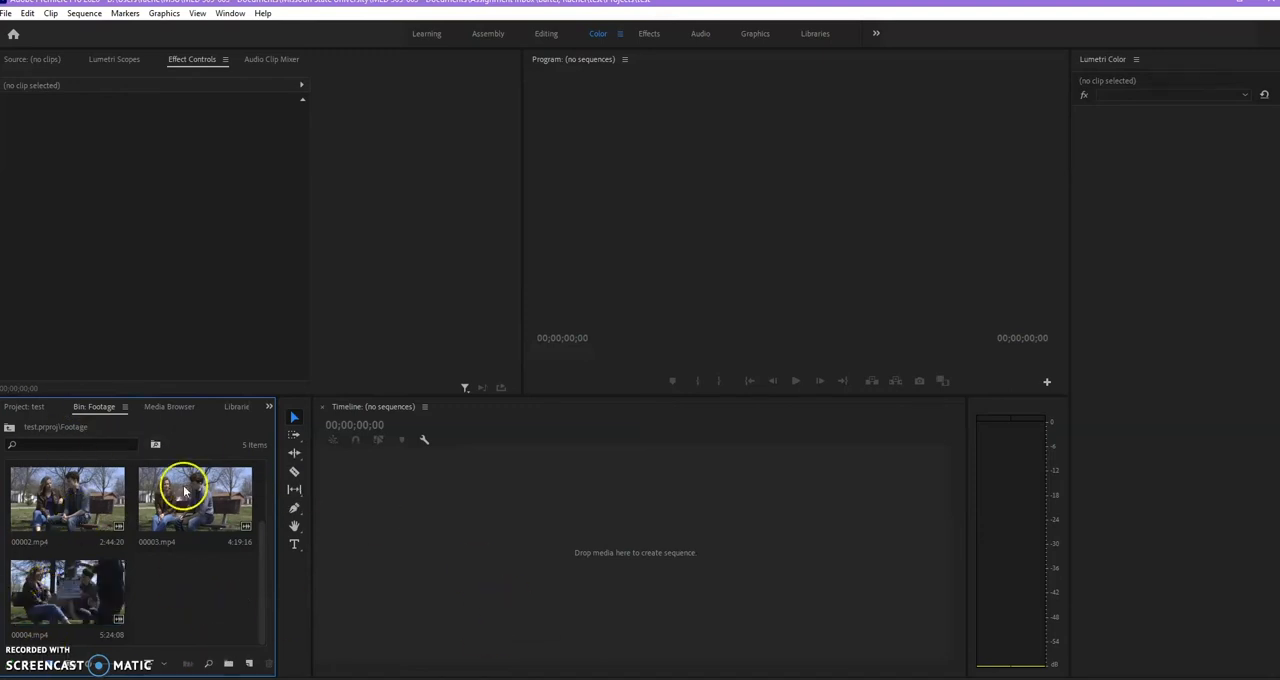
# Create a sequence from the 00004.mp4 clip in the Footage bin and rename the sequence Assembly.
pyautogui.click(25, 407)
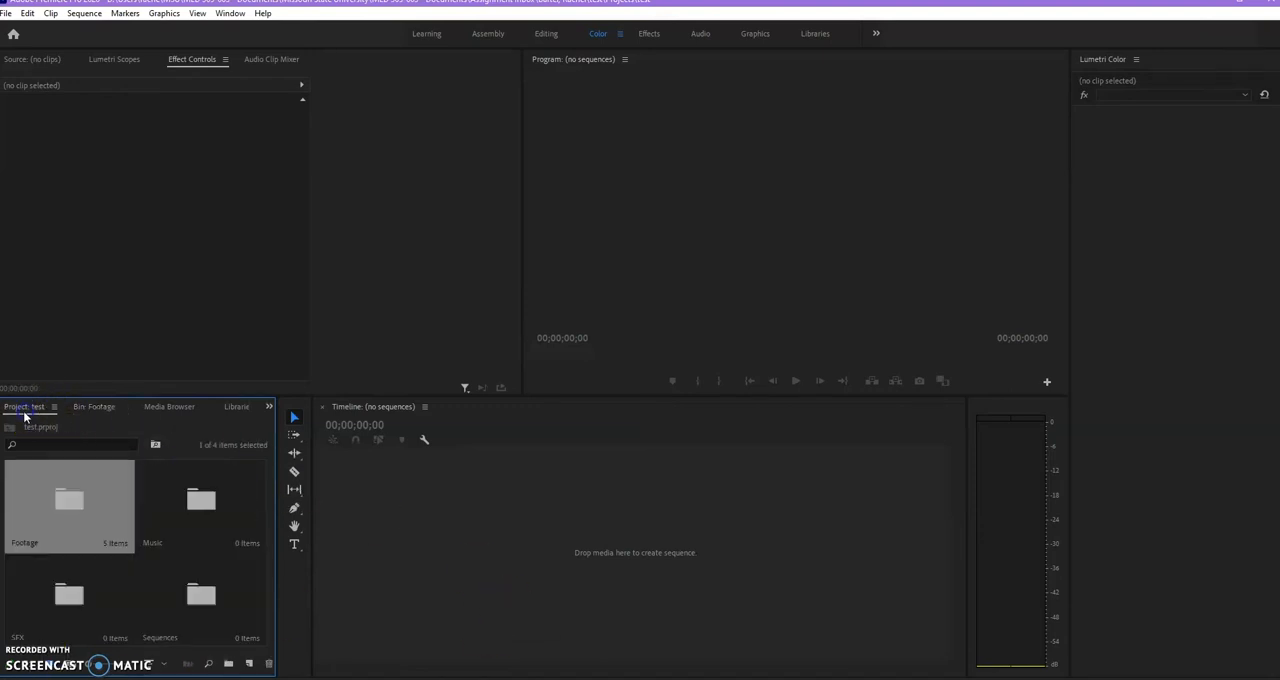
pyautogui.doubleClick(80, 500)
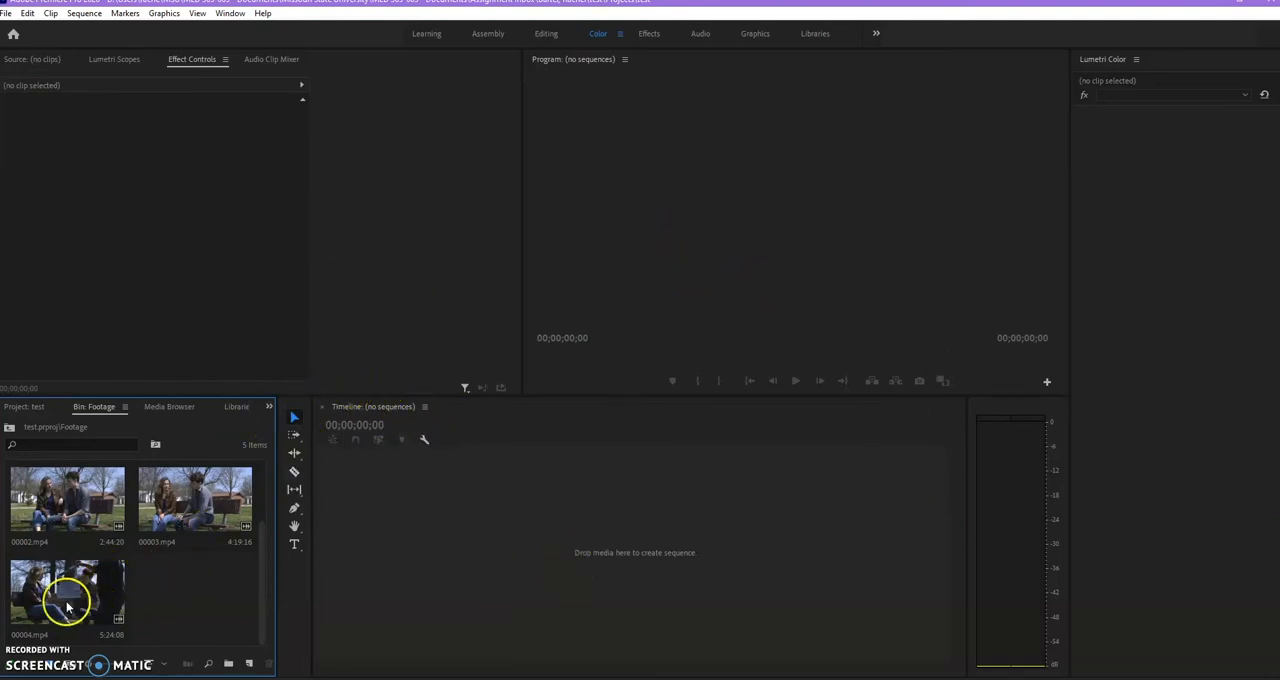
pyautogui.moveTo(60, 603); pyautogui.dragTo(423, 560)
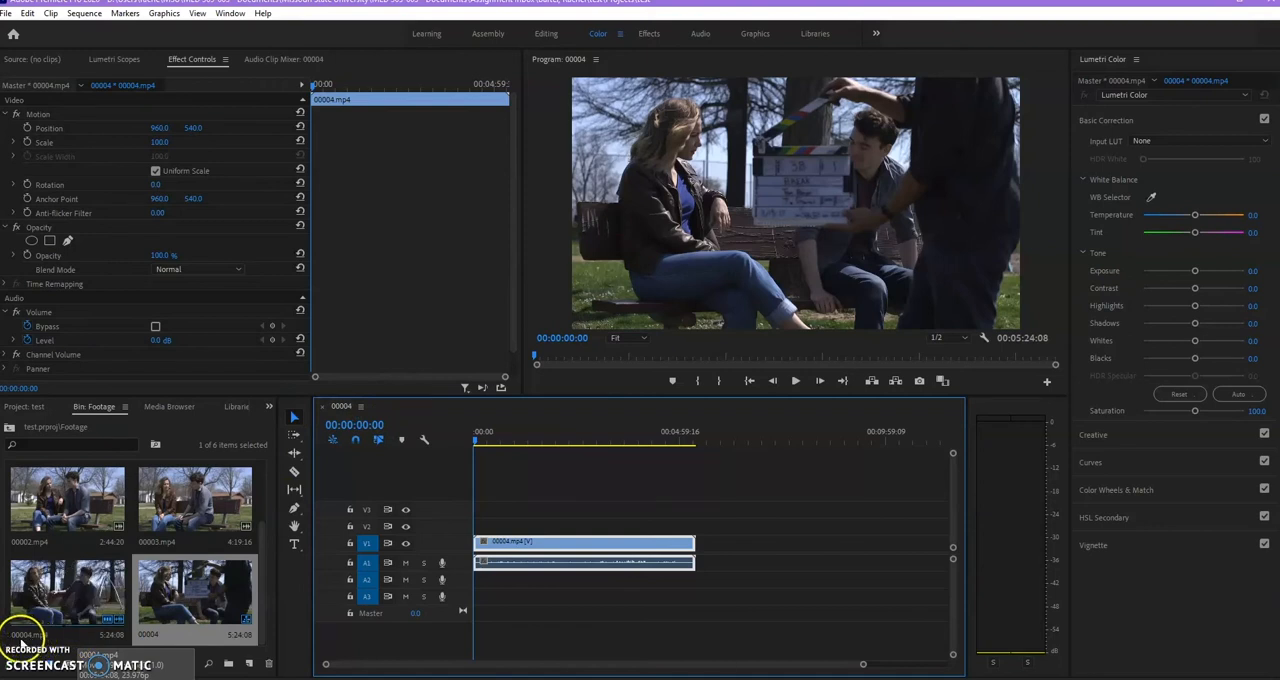
pyautogui.click(149, 634)
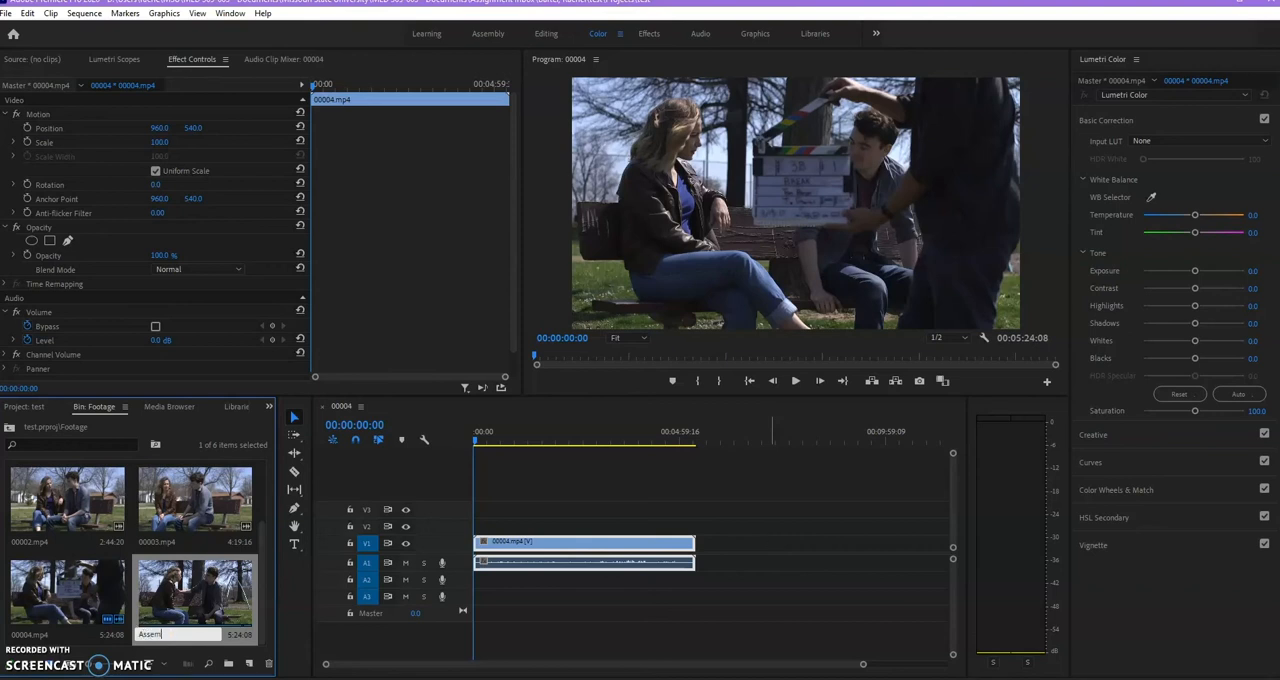
pyautogui.click(215, 510)
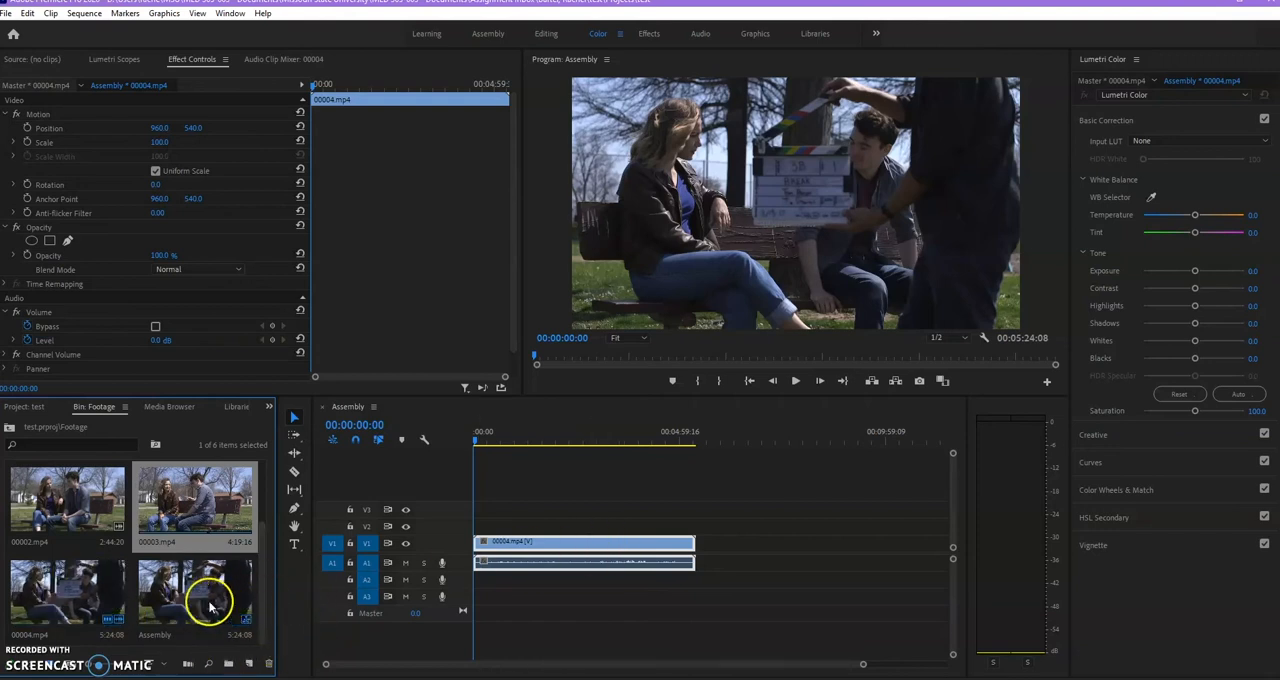
# Move the Assembly sequence from the Footage bin into the Sequences bin and open that bin.
pyautogui.click(177, 594)
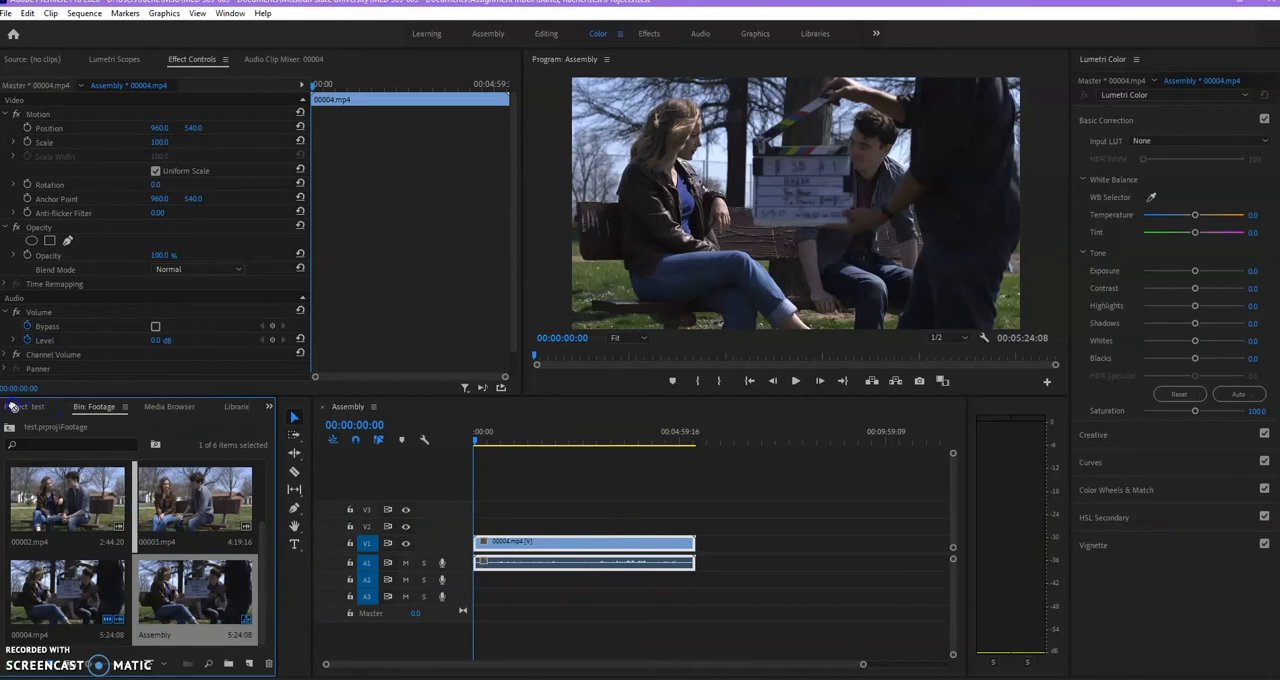
pyautogui.click(13, 407)
pyautogui.moveTo(135, 496); pyautogui.dragTo(199, 607)
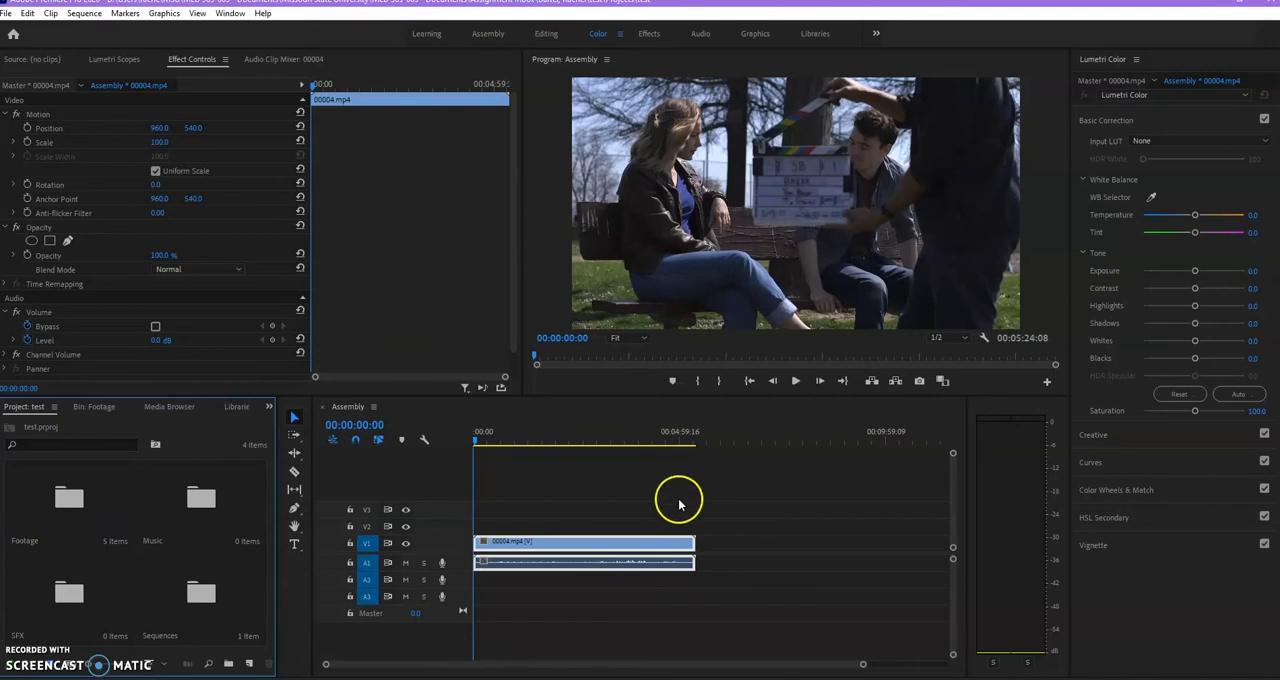
pyautogui.doubleClick(205, 592)
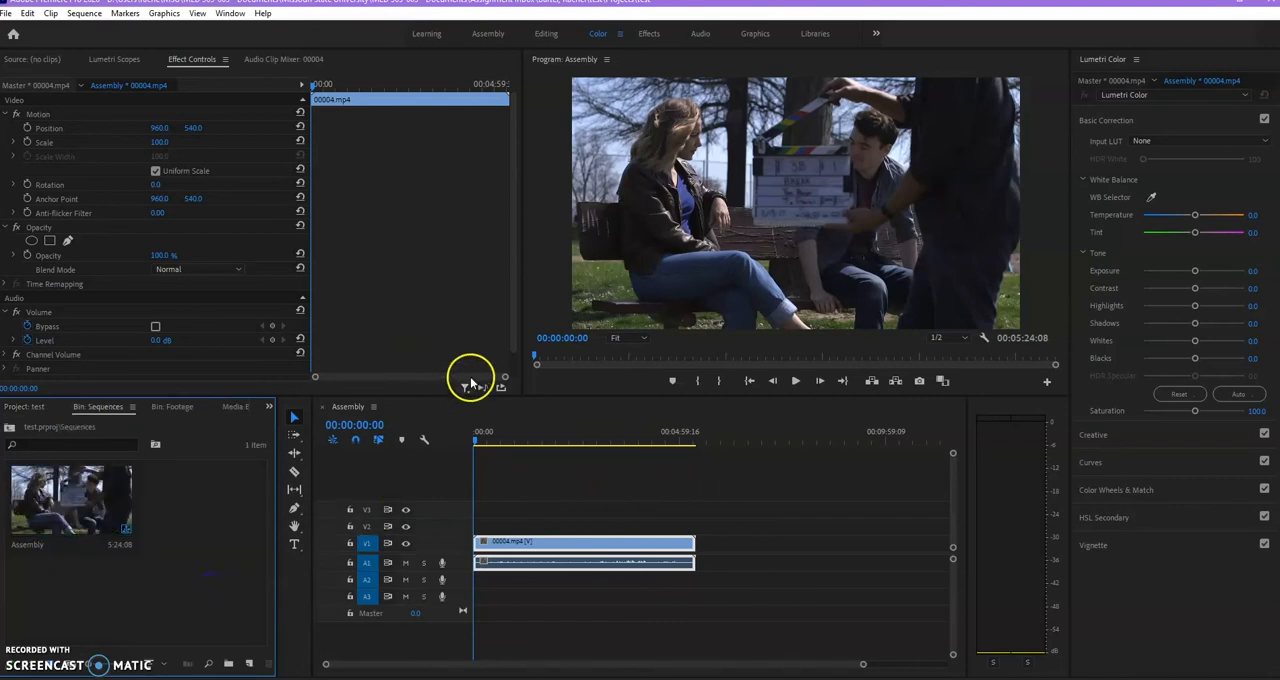
# Scrub the Assembly sequence to 00:01:26:02 to preview the footage.
pyautogui.click(504, 433)
pyautogui.moveTo(485, 437); pyautogui.dragTo(531, 434)
pyautogui.click(796, 150)
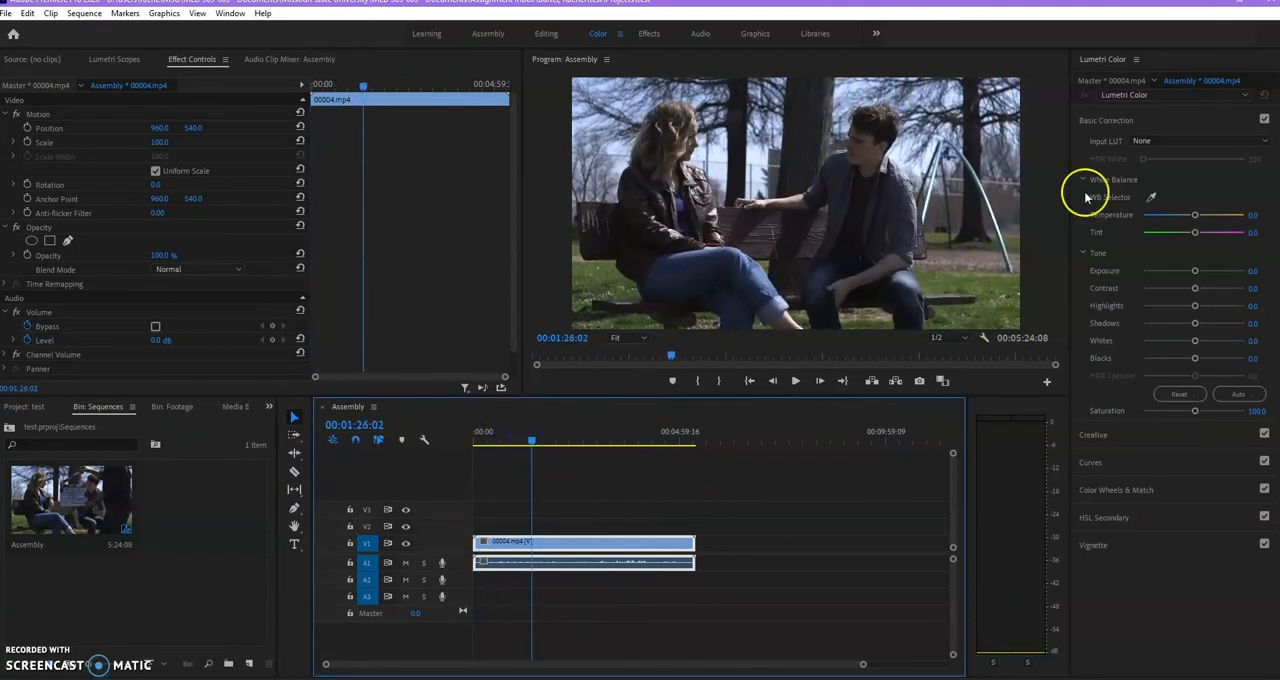
# Play the Assembly sequence in short stretches from 00:01:26:02 and stop it at 00:01:33:20.
pyautogui.click(795, 381)
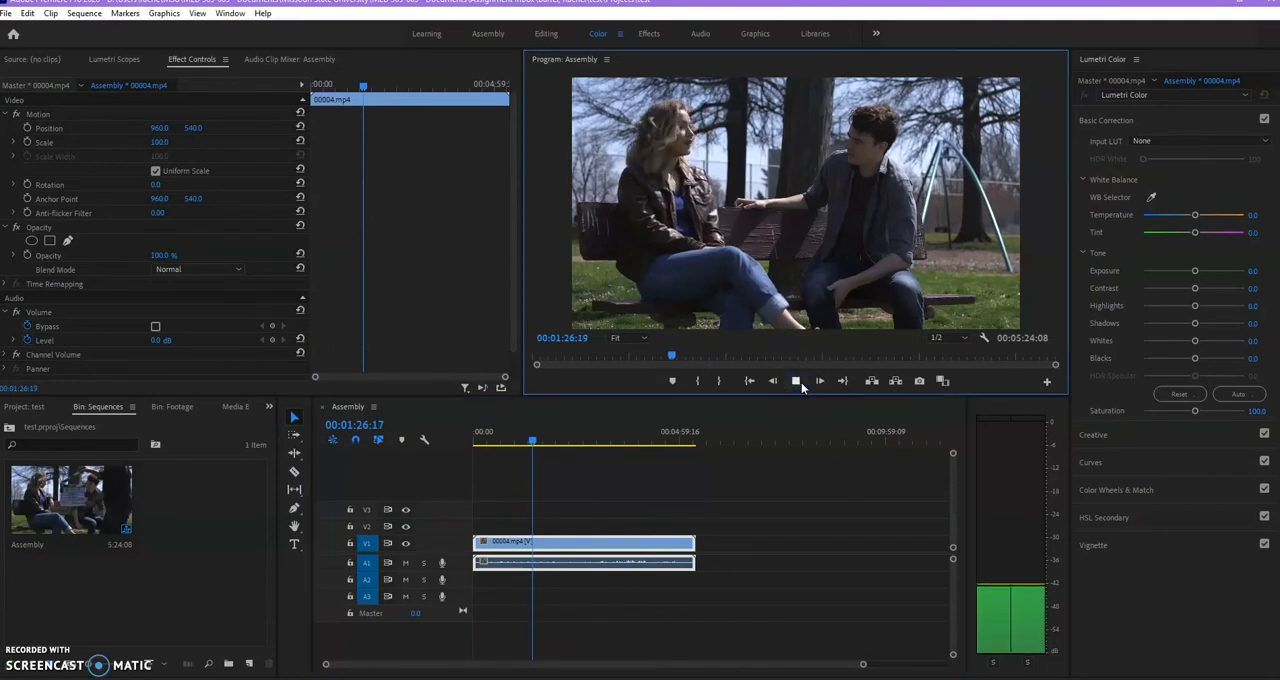
pyautogui.click(796, 381)
pyautogui.click(604, 520)
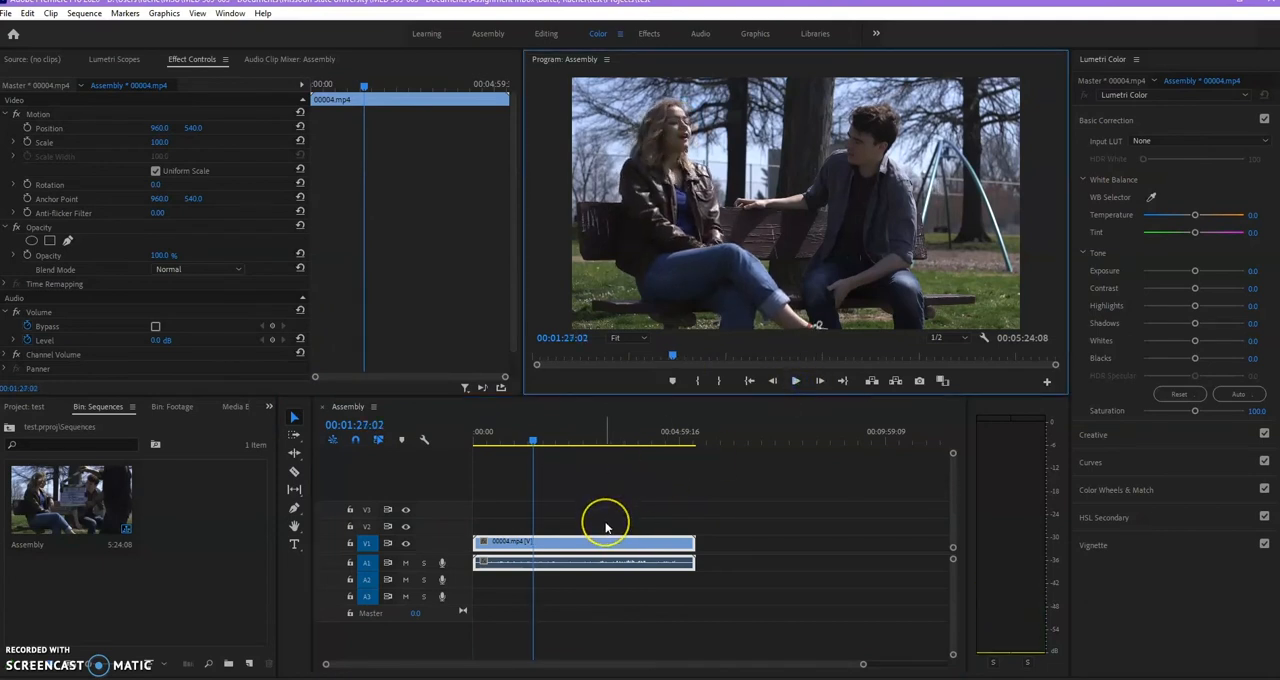
pyautogui.click(796, 382)
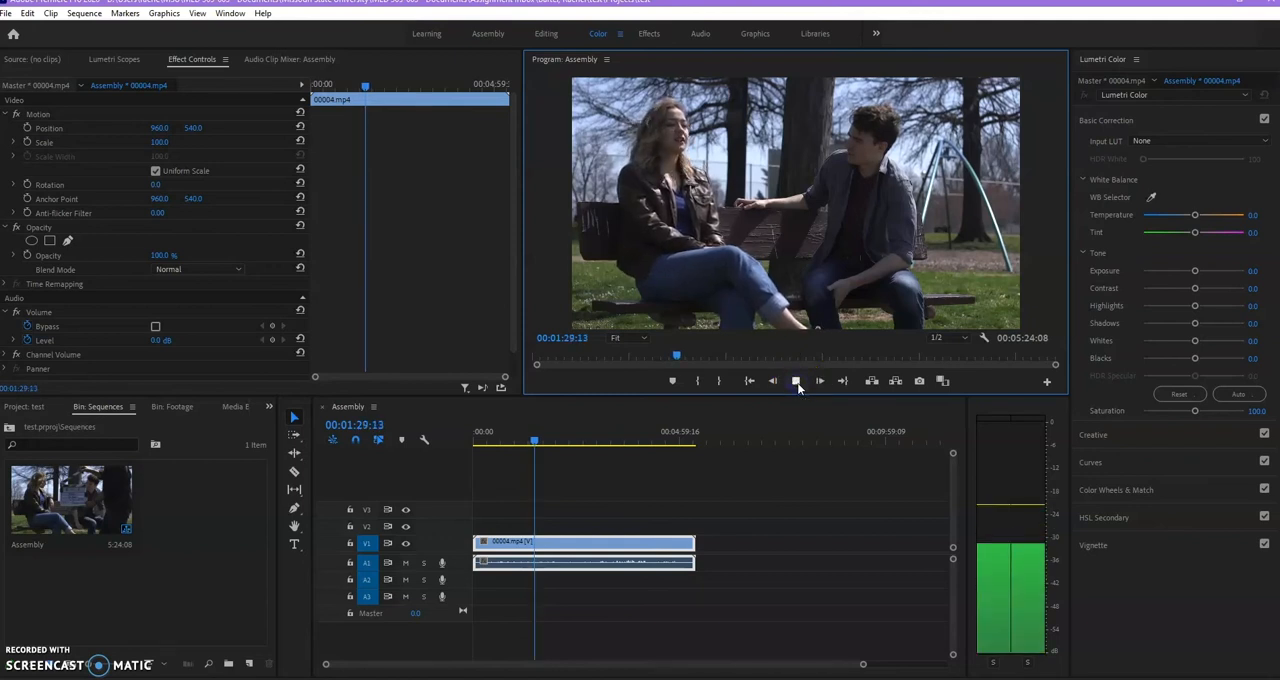
pyautogui.click(796, 381)
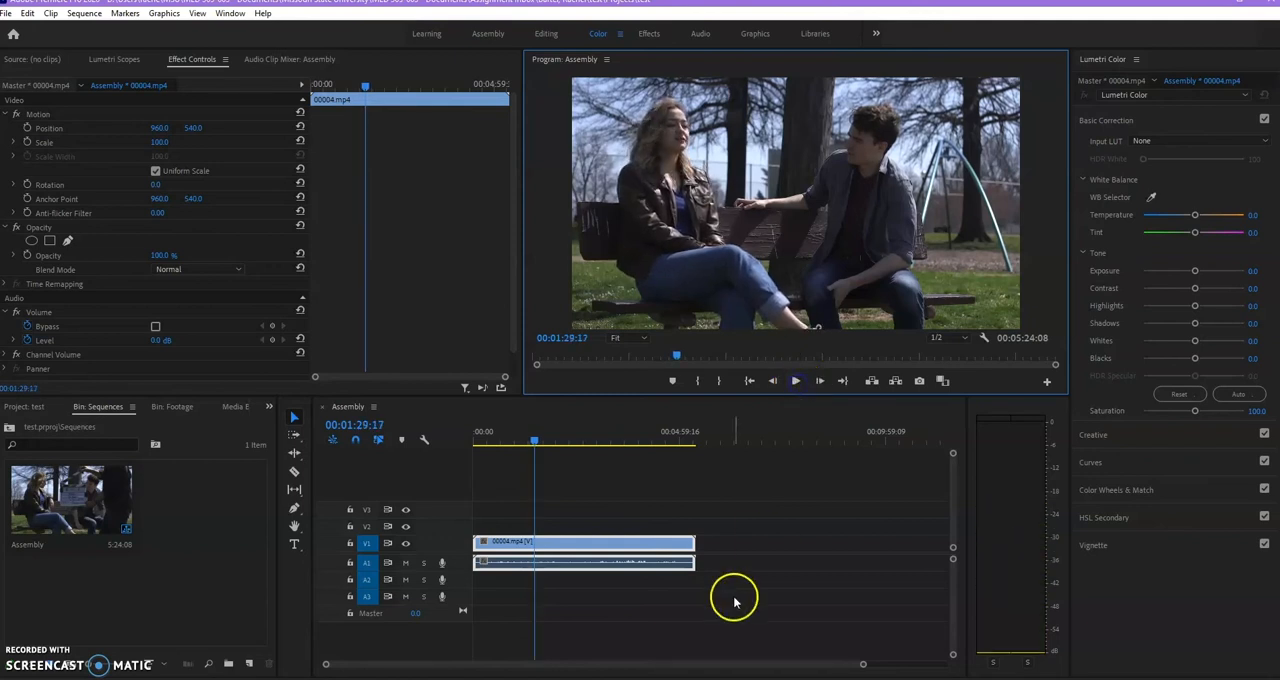
pyautogui.press('space')
pyautogui.click(757, 551)
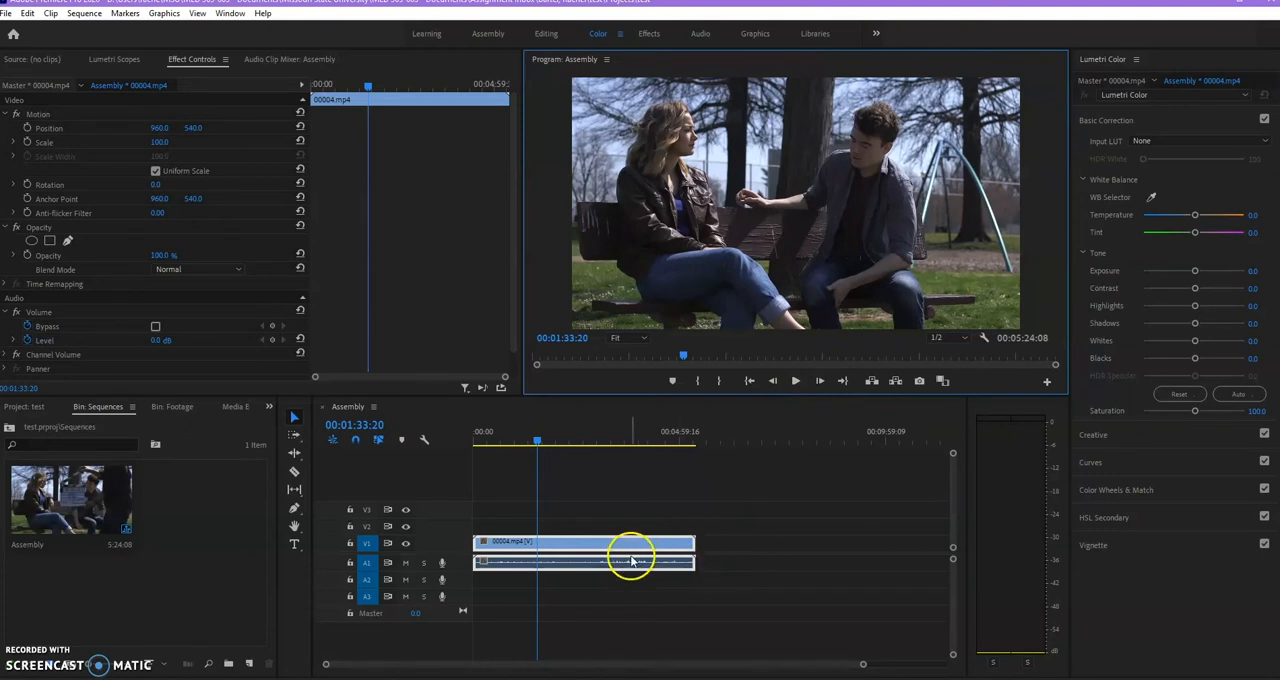
# Try the 00004.mp4 clip's video on track V3 and its audio on A2, and return both to V1 and A1.
pyautogui.moveTo(494, 541); pyautogui.dragTo(498, 513)
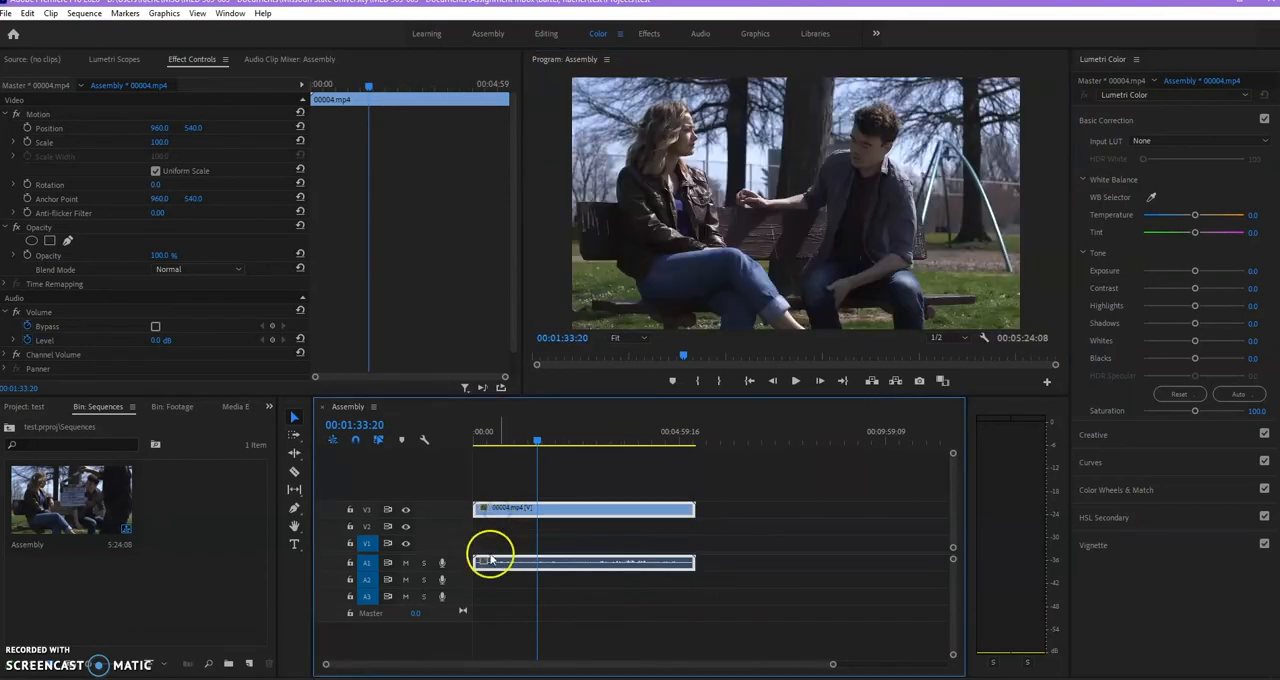
pyautogui.moveTo(509, 580); pyautogui.dragTo(508, 580)
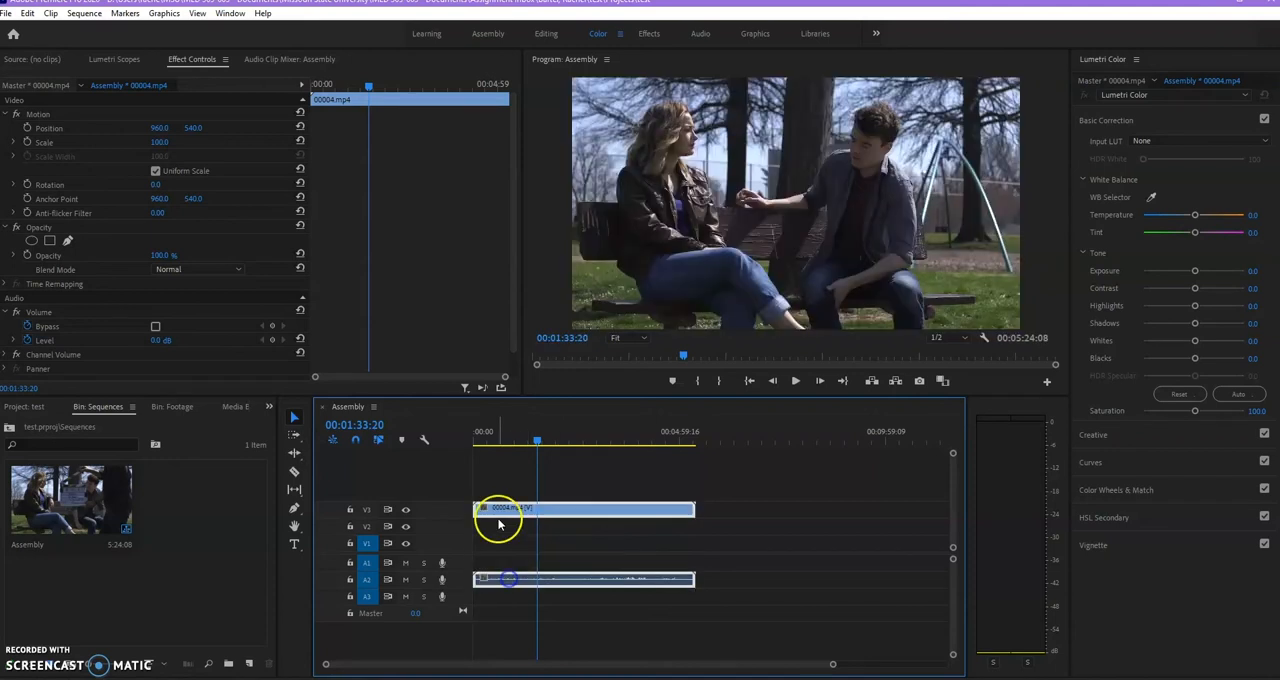
pyautogui.moveTo(497, 511); pyautogui.dragTo(506, 563)
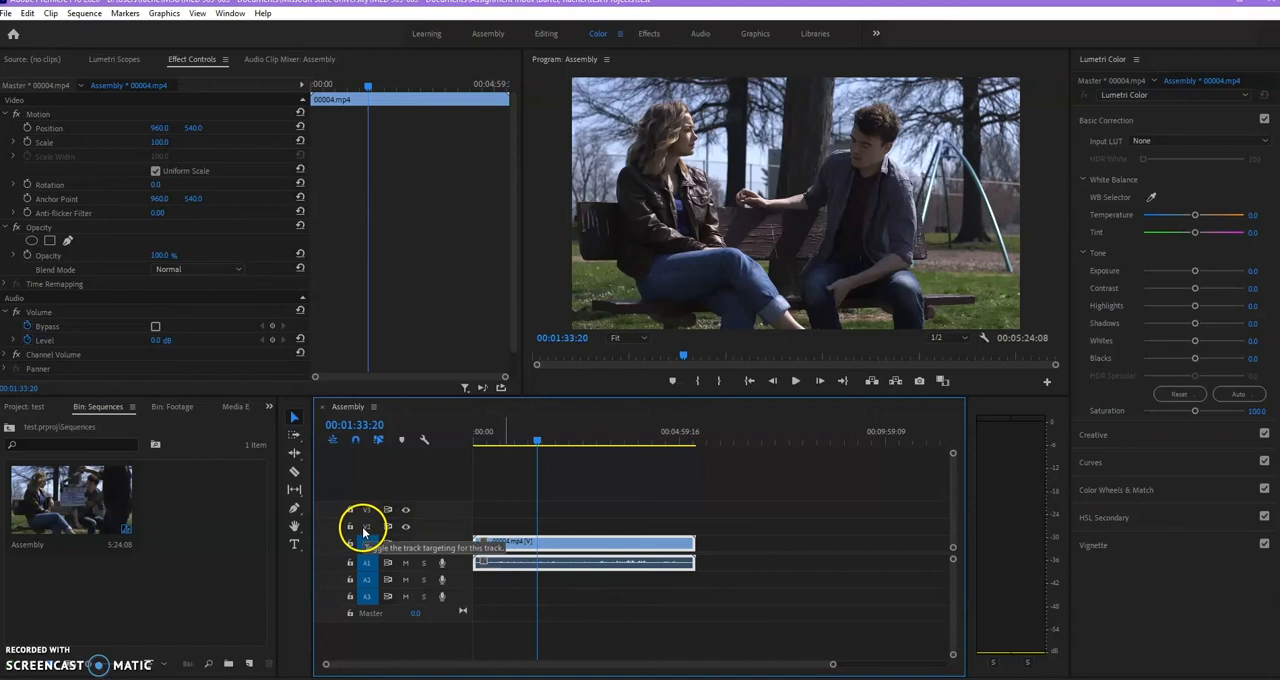
# Move the clip's video to V3 and back to V1, and leave only tracks V1 and A1 targeted.
pyautogui.moveTo(518, 548); pyautogui.dragTo(516, 514)
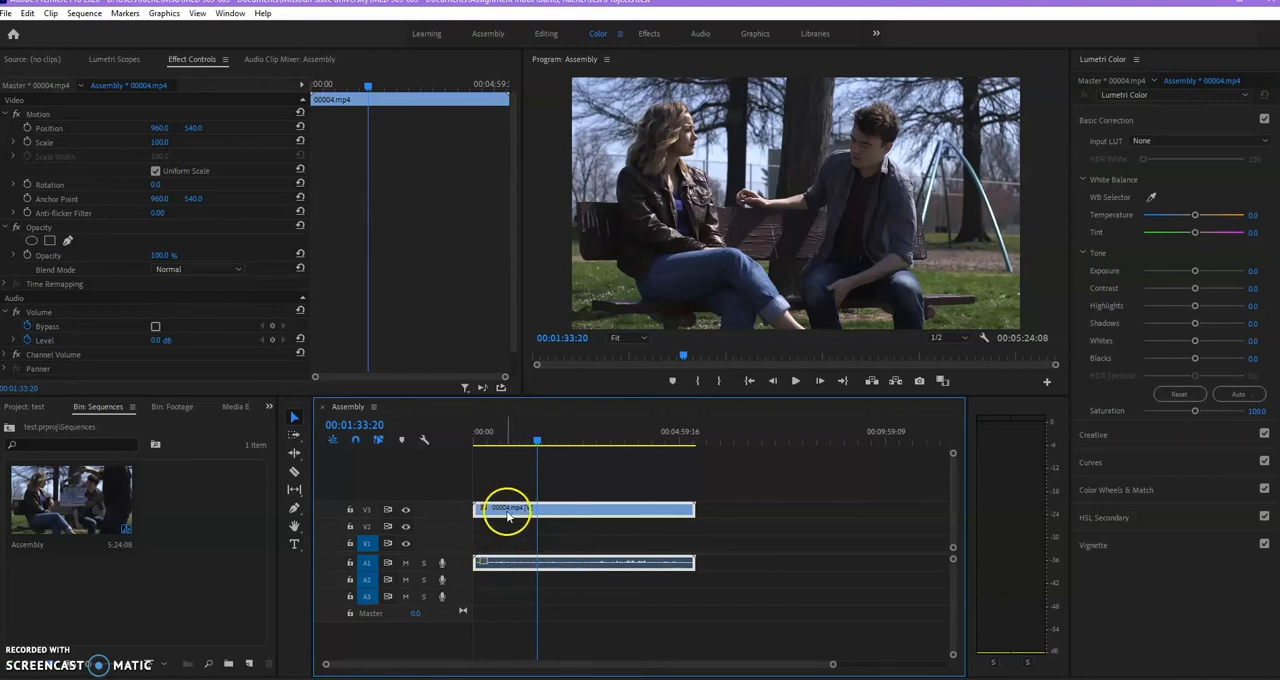
pyautogui.click(367, 511)
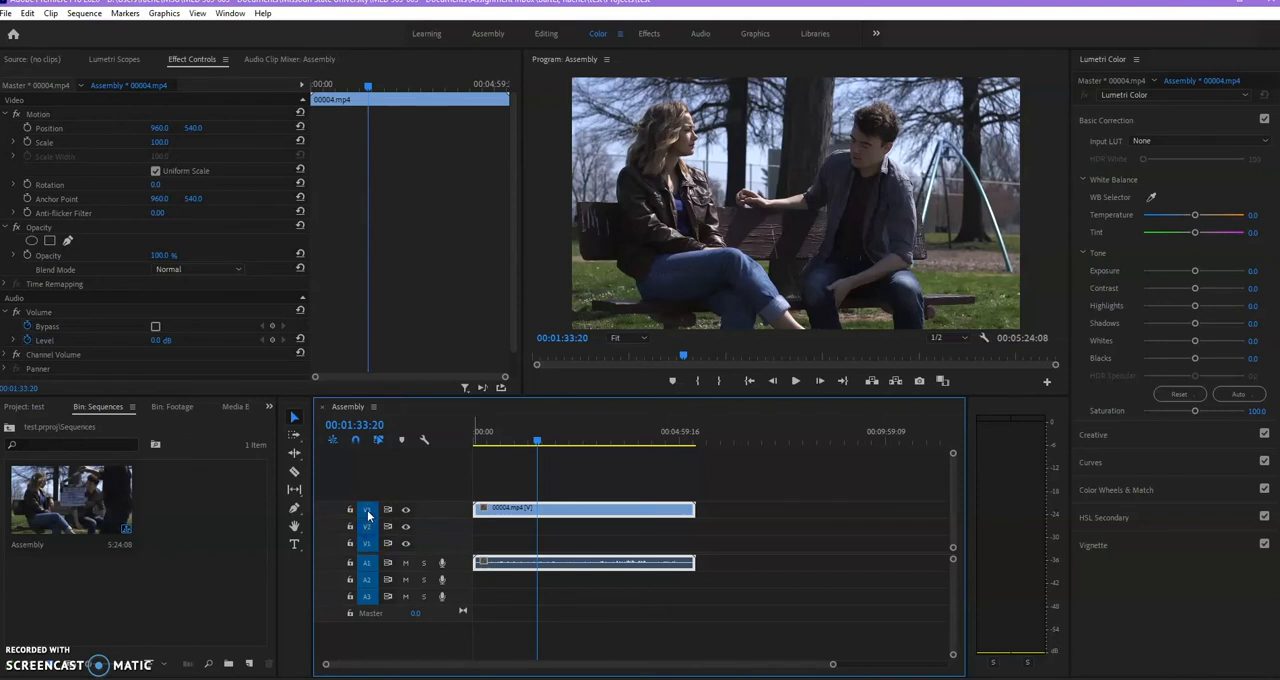
pyautogui.click(368, 527)
pyautogui.click(369, 587)
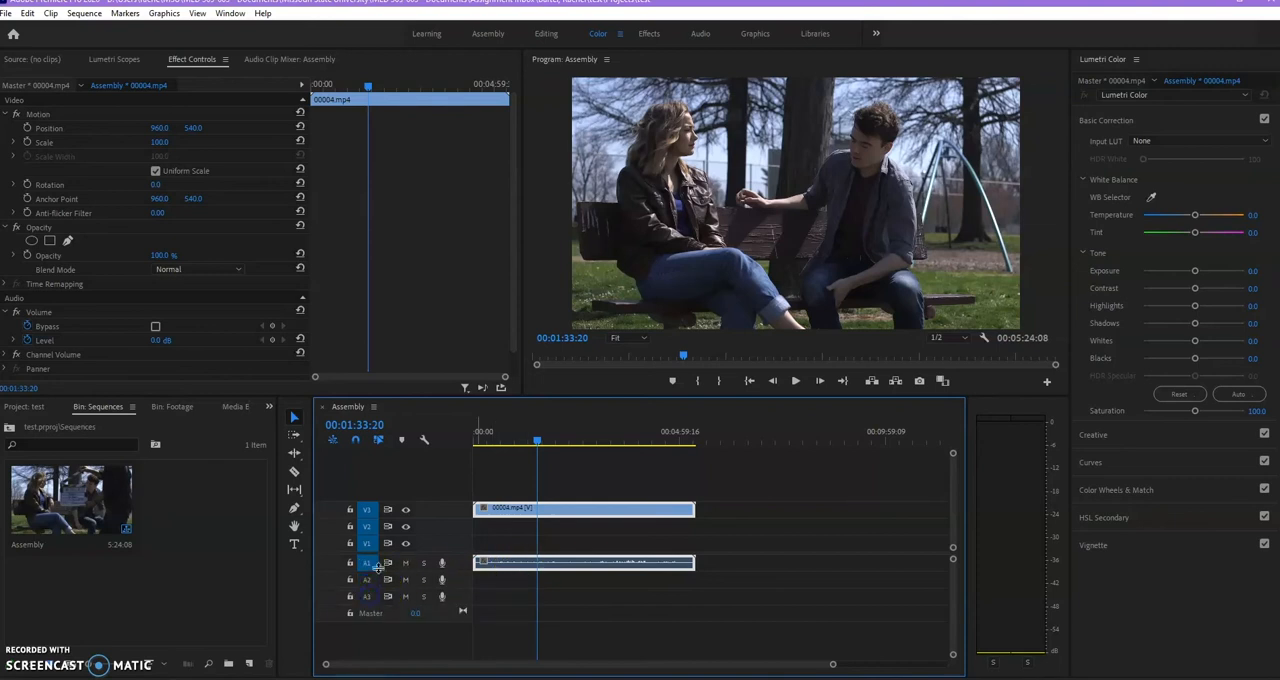
pyautogui.moveTo(367, 534); pyautogui.dragTo(364, 518)
pyautogui.moveTo(524, 515); pyautogui.dragTo(538, 546)
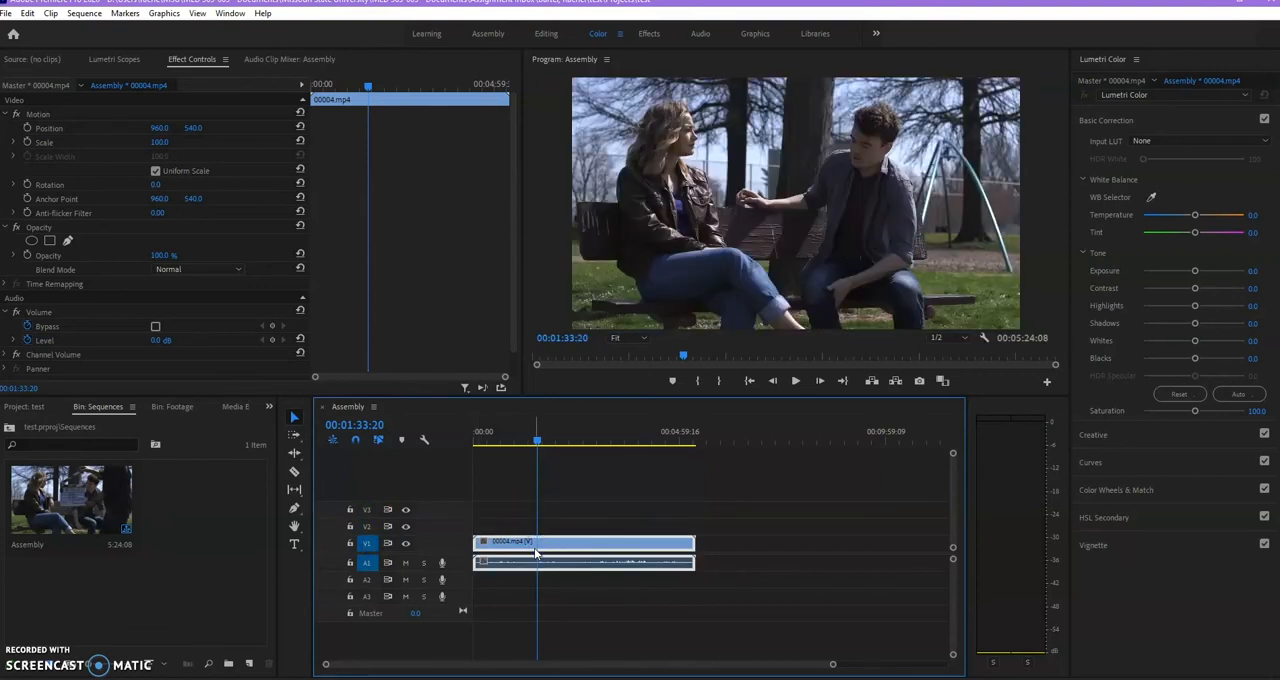
pyautogui.click(366, 562)
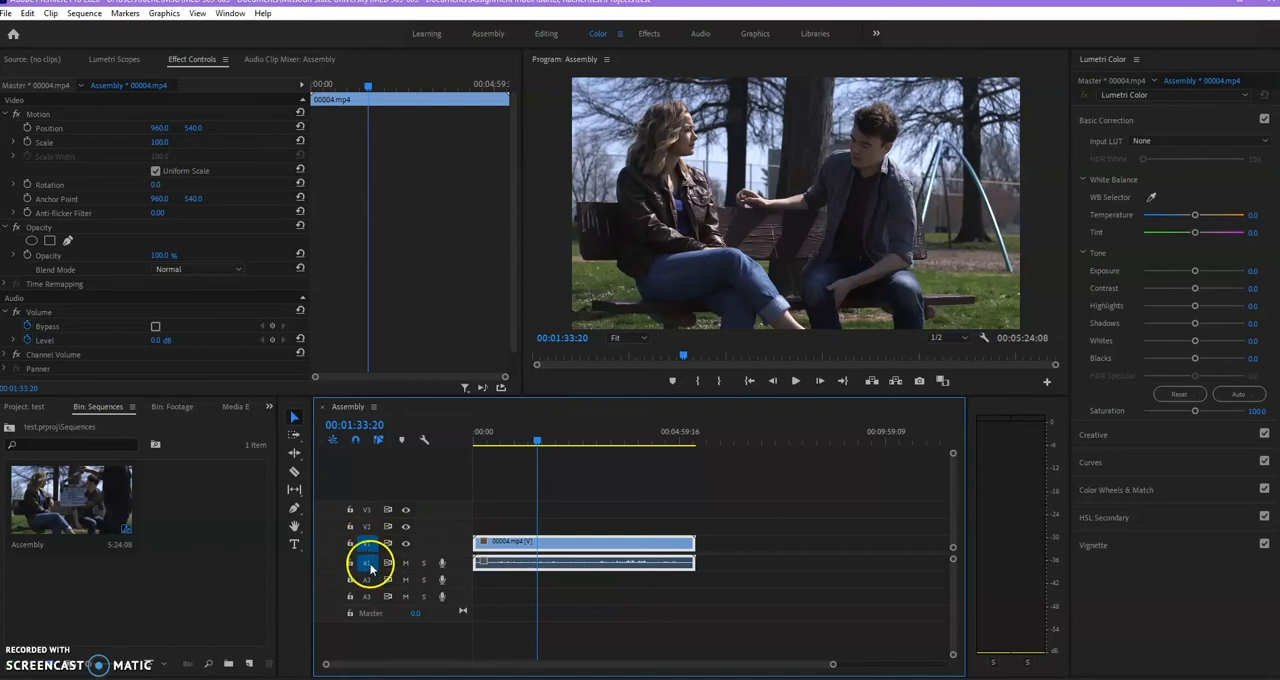
pyautogui.doubleClick(520, 546)
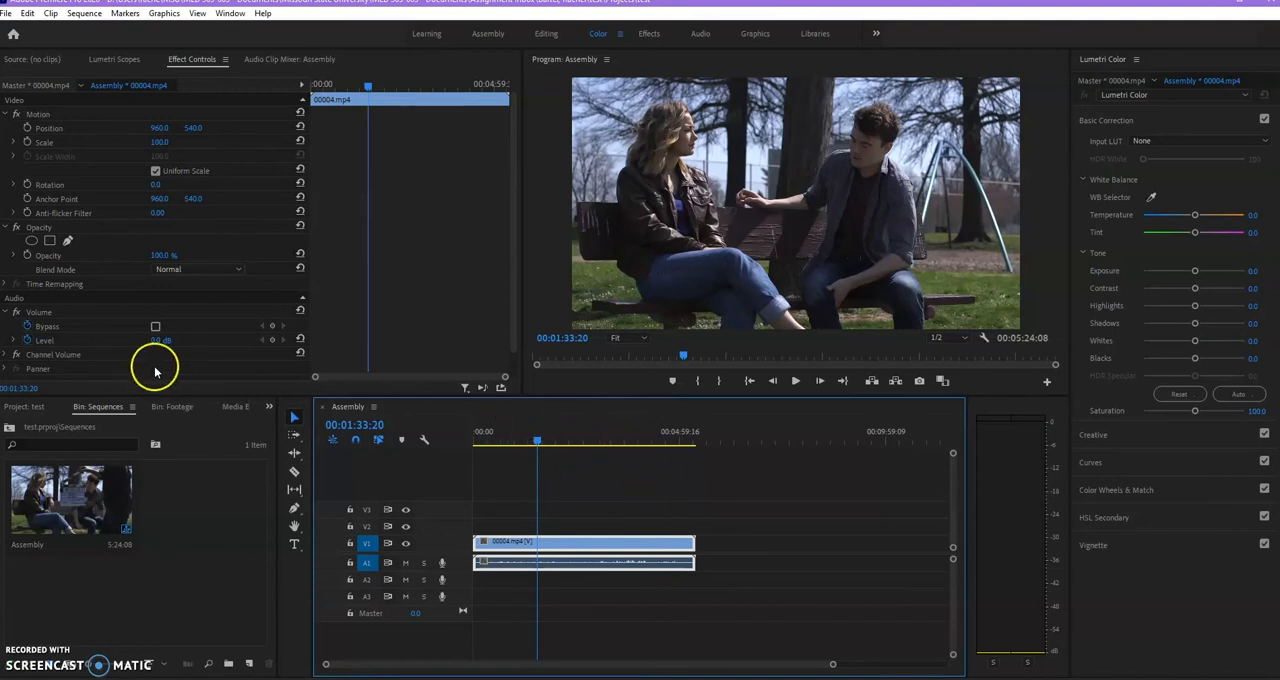
# Save the project.
pyautogui.click(10, 14)
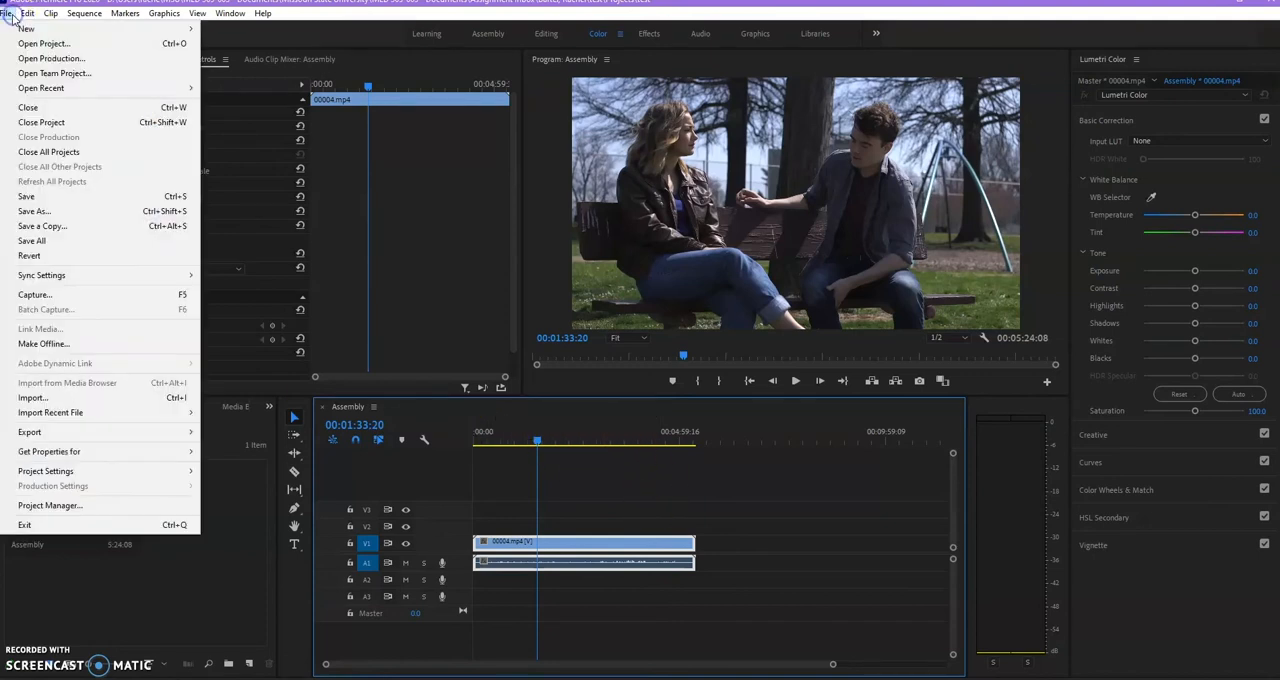
pyautogui.click(40, 198)
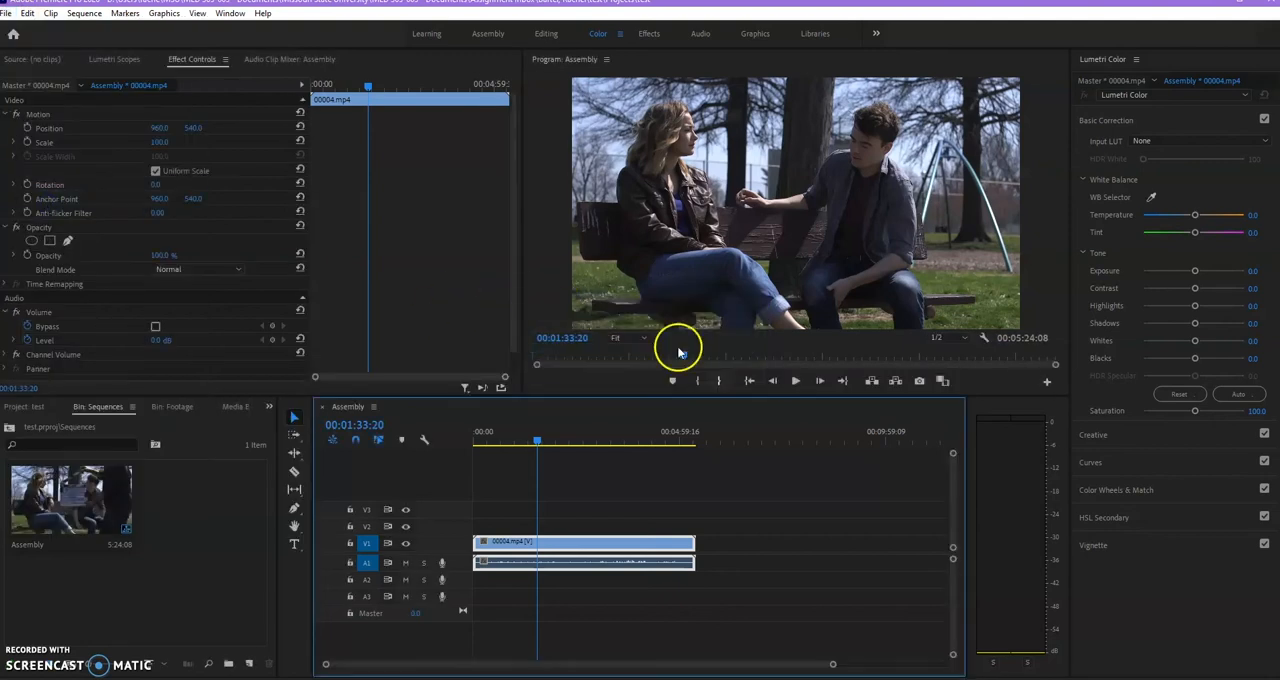
pyautogui.hotkey('ctrl', 's')
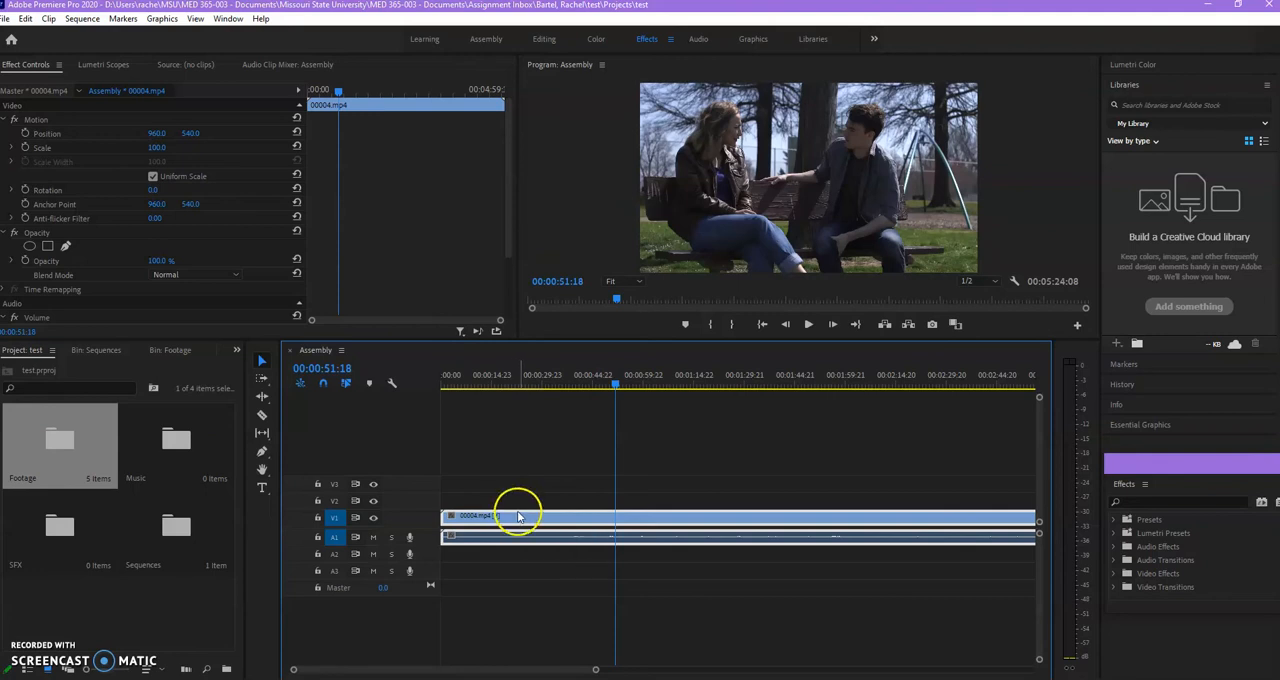
# Deselect the 00004.mp4 clip in the Assembly timeline and reselect its linked video and audio together.
pyautogui.click(521, 513)
pyautogui.moveTo(506, 495); pyautogui.dragTo(575, 583)
pyautogui.click(557, 538)
pyautogui.click(532, 579)
pyautogui.click(543, 537)
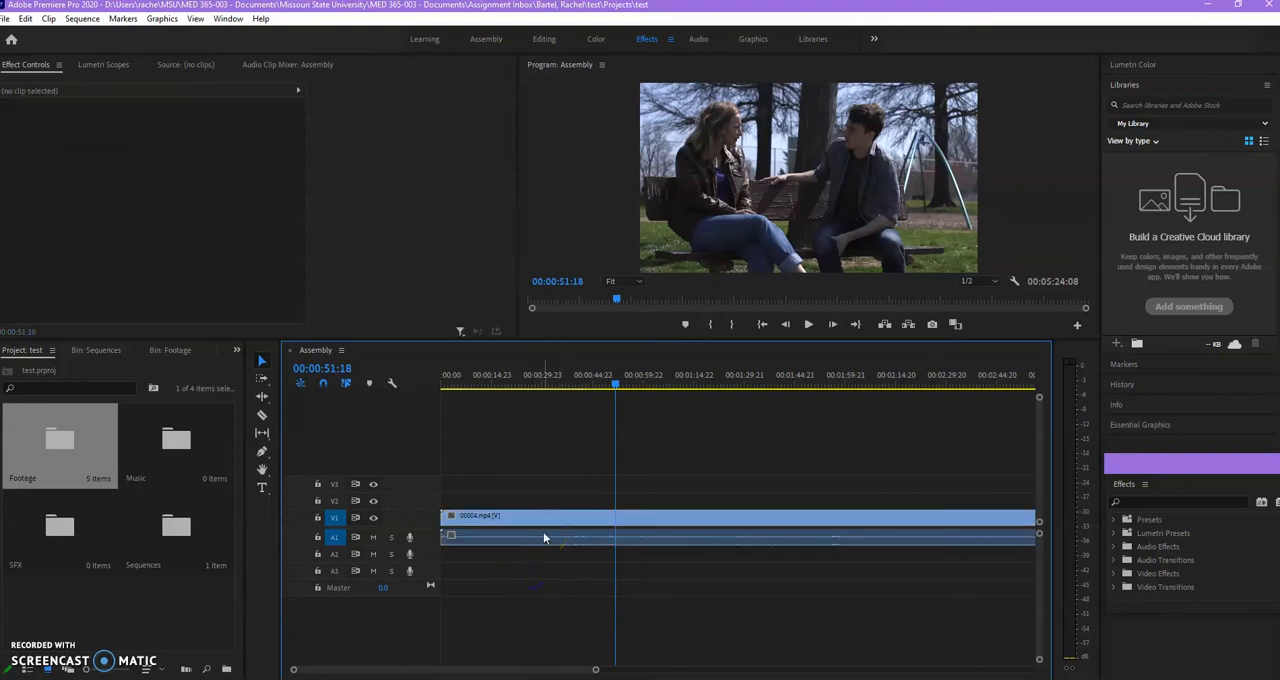
pyautogui.click(543, 531)
pyautogui.moveTo(488, 520)
pyautogui.mouseDown()
pyautogui.moveTo(683, 520)
pyautogui.moveTo(500, 524)
pyautogui.mouseUp()
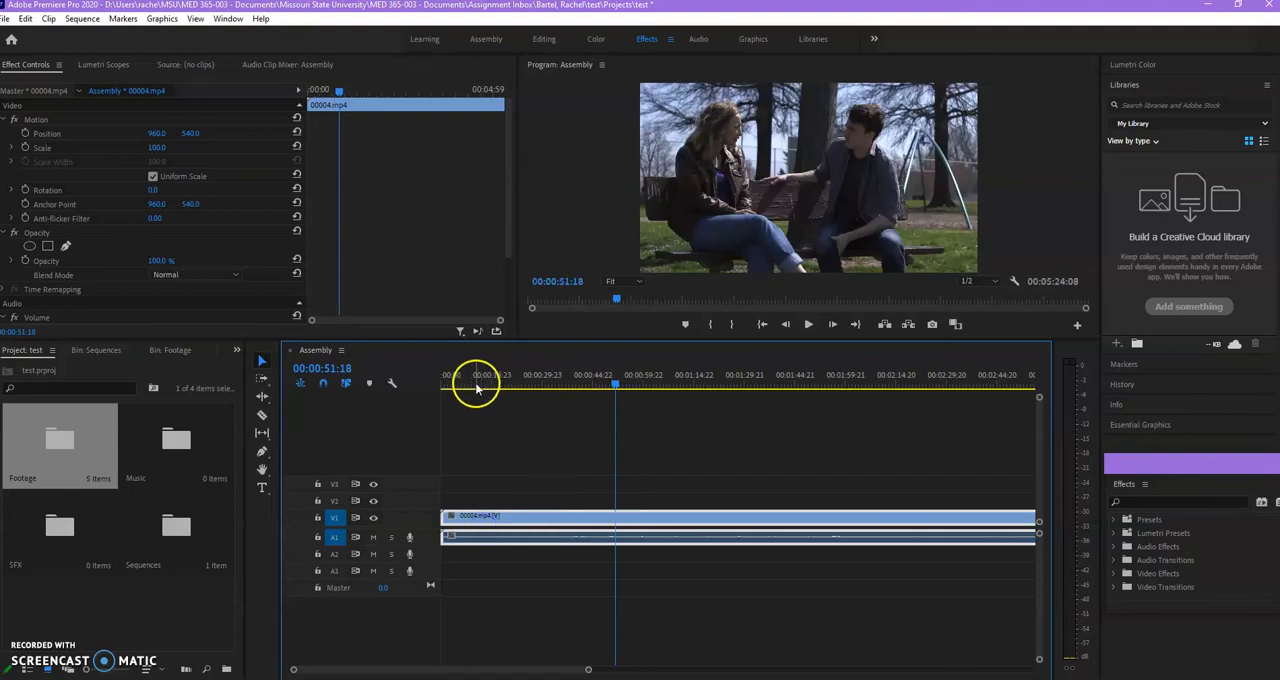
# Play the sequence from its start to 00:00:02:19 and cut the 00004.mp4 clip there with the Razor tool.
pyautogui.moveTo(455, 382); pyautogui.dragTo(422, 390)
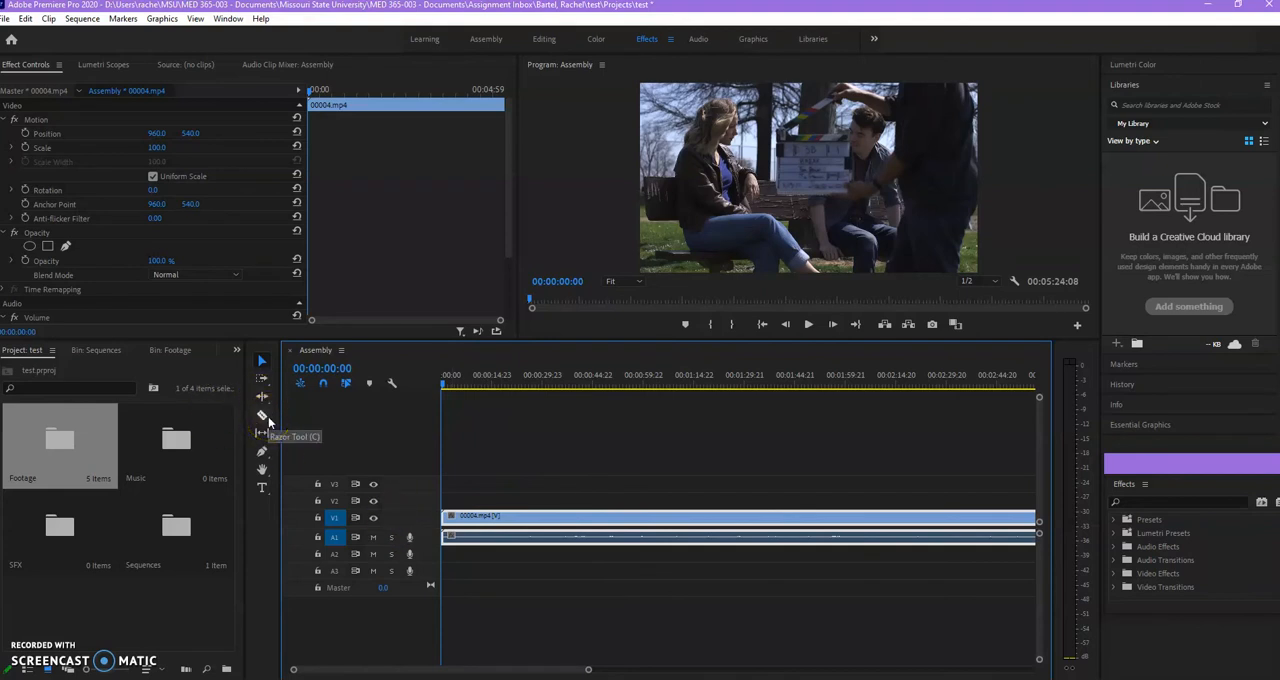
pyautogui.click(266, 416)
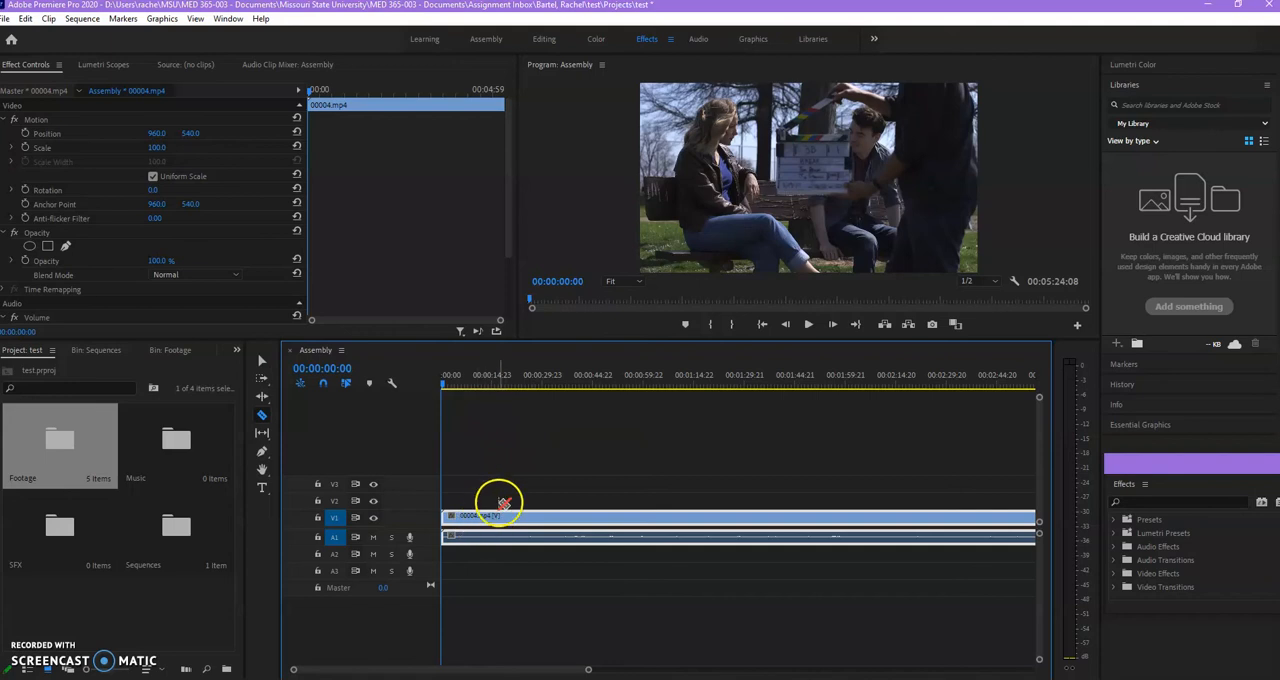
pyautogui.press('space')
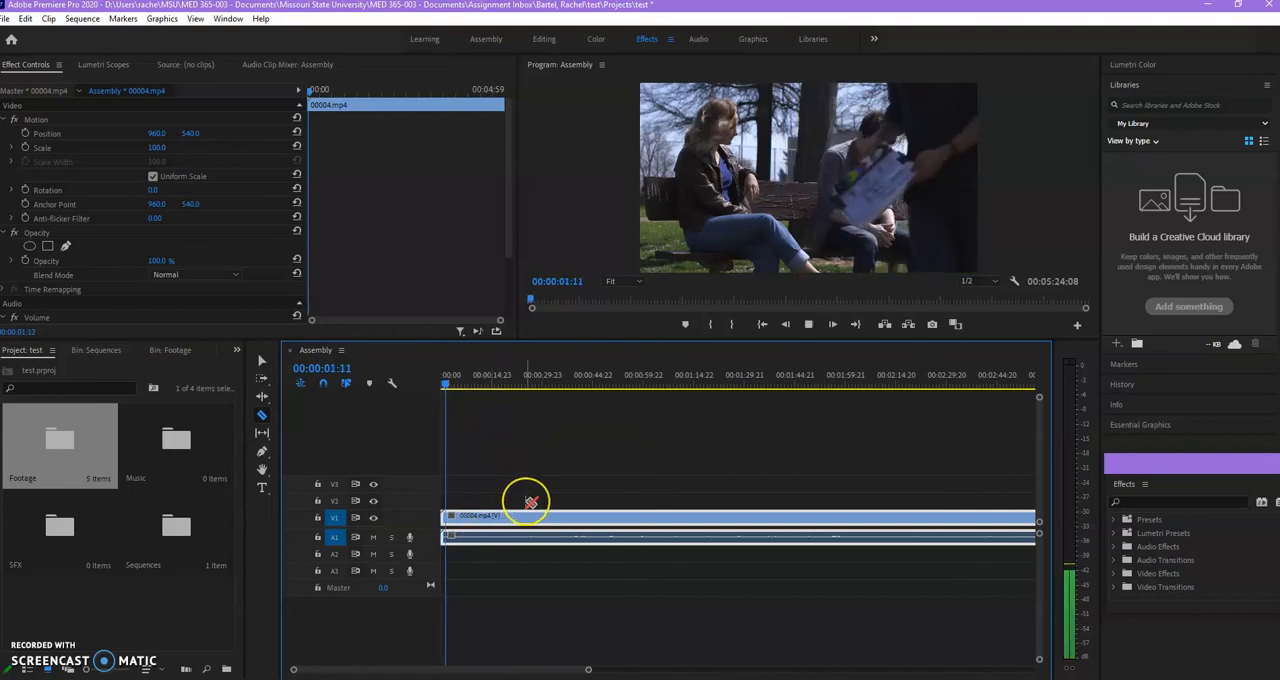
pyautogui.press('space')
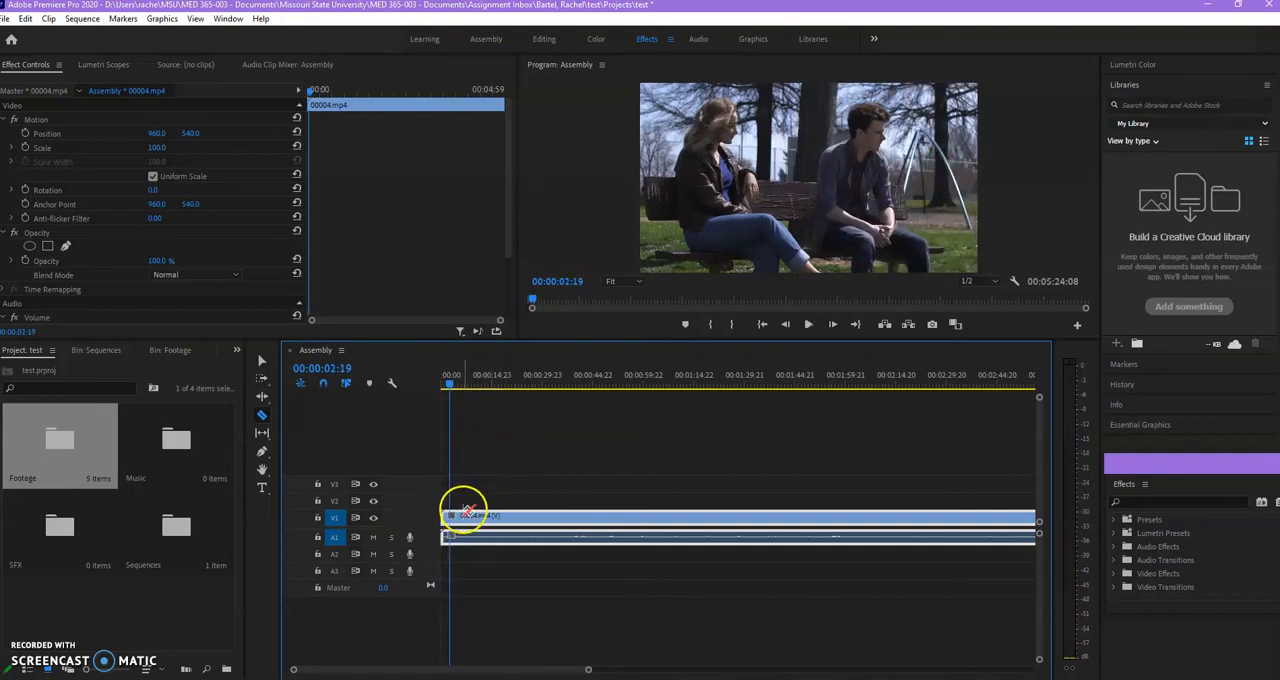
pyautogui.click(482, 517)
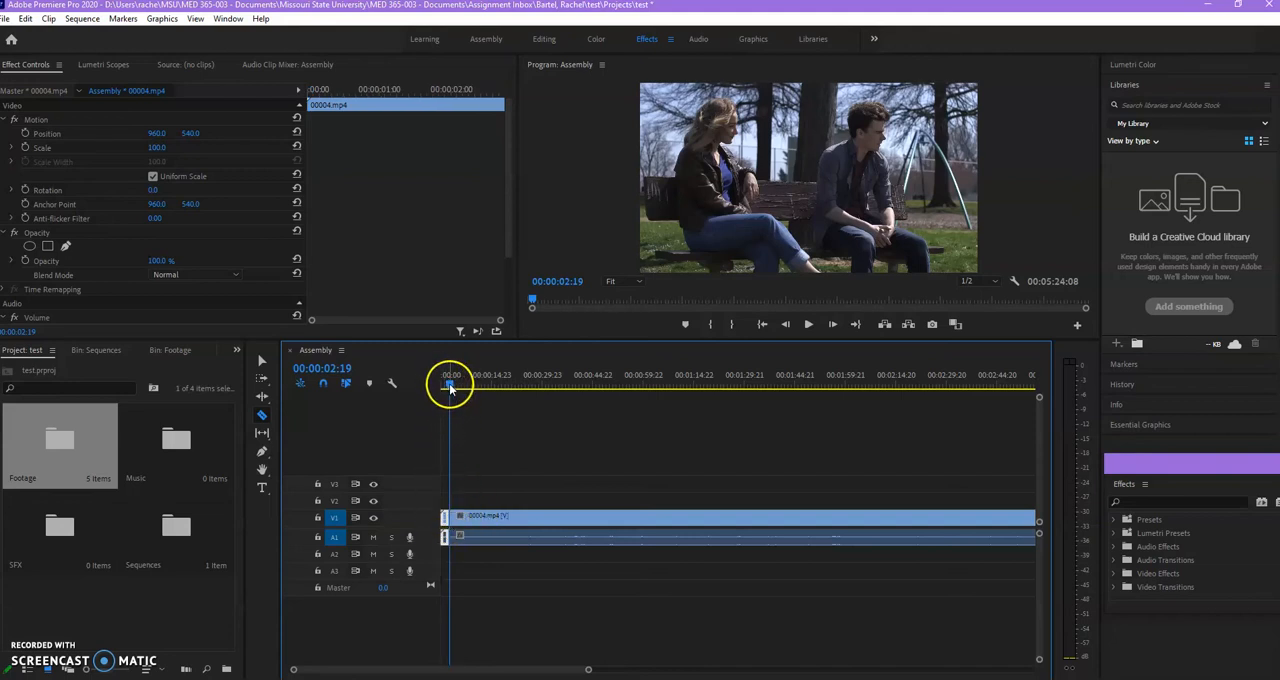
# Delete the short slate segment before the cut, shift the remaining clip to the sequence start and play the new opening.
pyautogui.moveTo(450, 387); pyautogui.dragTo(472, 387)
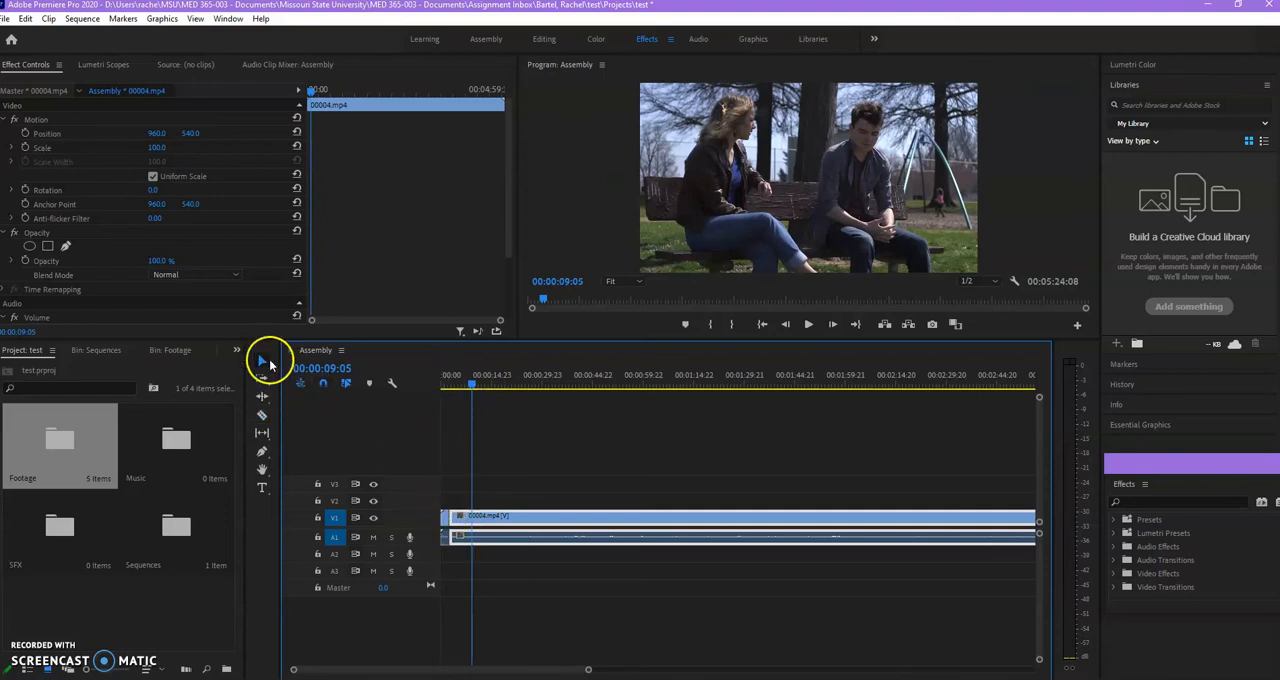
pyautogui.click(443, 520)
pyautogui.moveTo(443, 519); pyautogui.dragTo(487, 519)
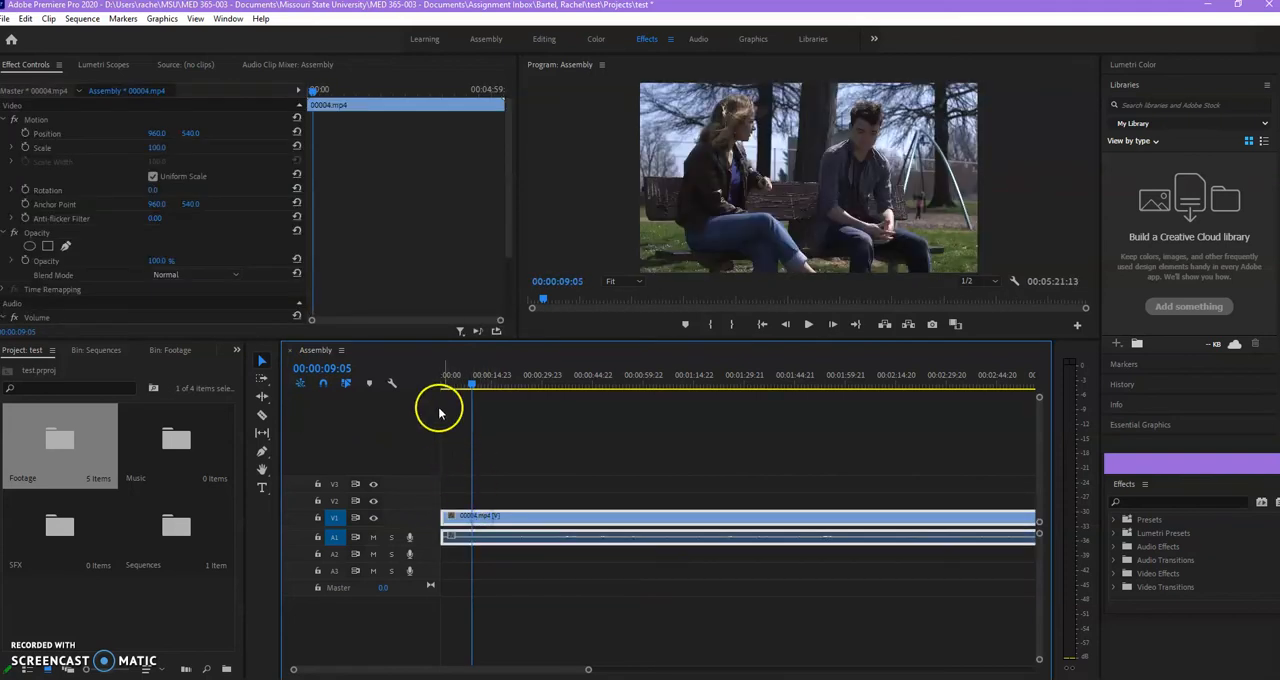
pyautogui.moveTo(457, 371); pyautogui.dragTo(425, 377)
pyautogui.press('space')
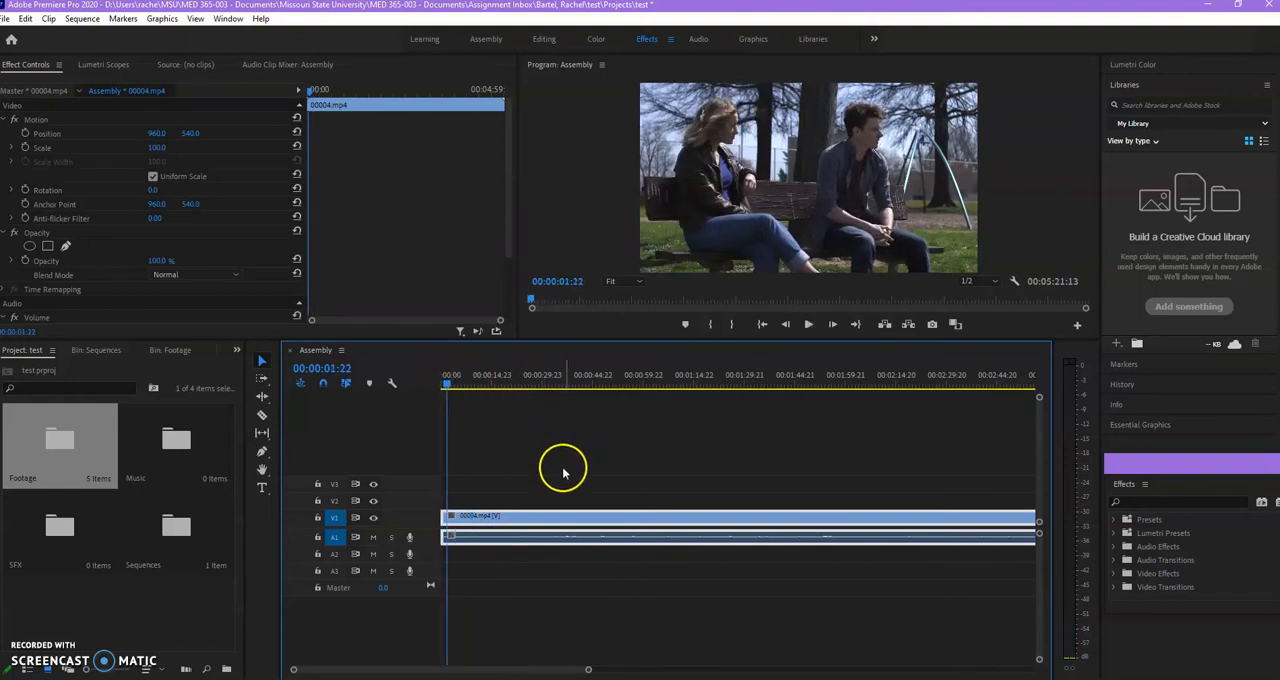
# Cut the 00004.mp4 clip with the Razor tool at 00:00:30:21 and 00:00:34:23.
pyautogui.click(544, 376)
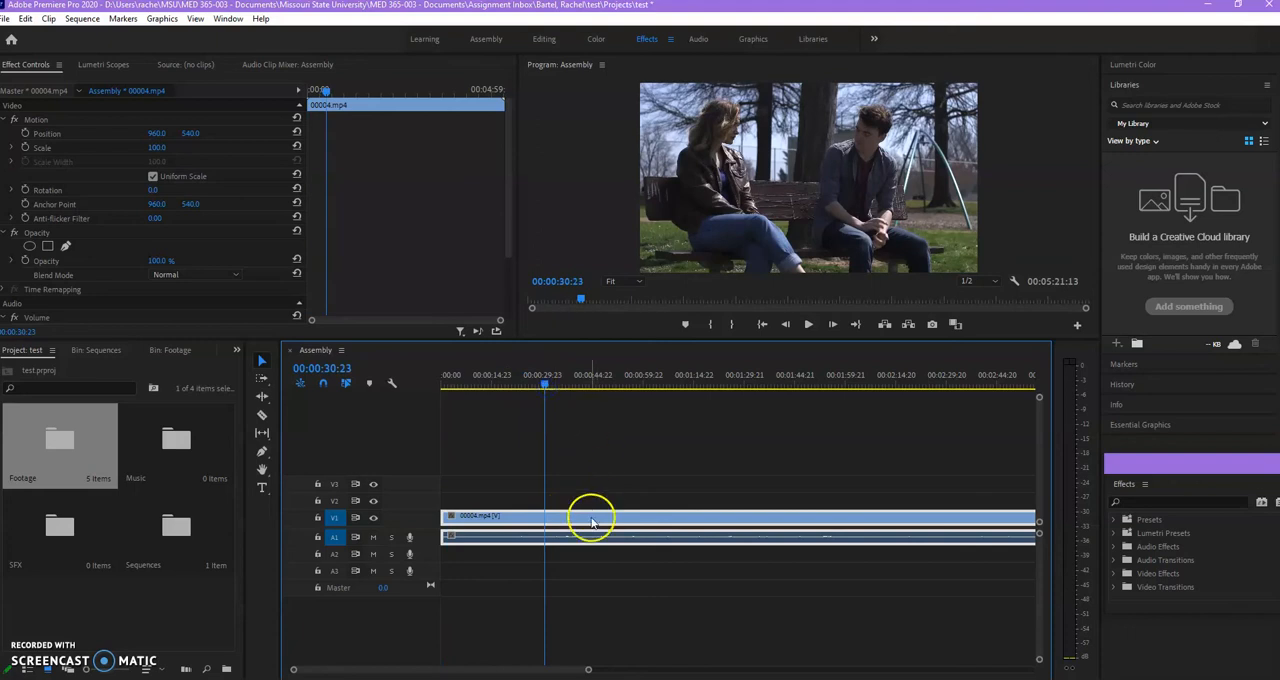
pyautogui.moveTo(547, 385)
pyautogui.mouseDown()
pyautogui.moveTo(567, 390)
pyautogui.moveTo(545, 390)
pyautogui.mouseUp()
pyautogui.press('space')
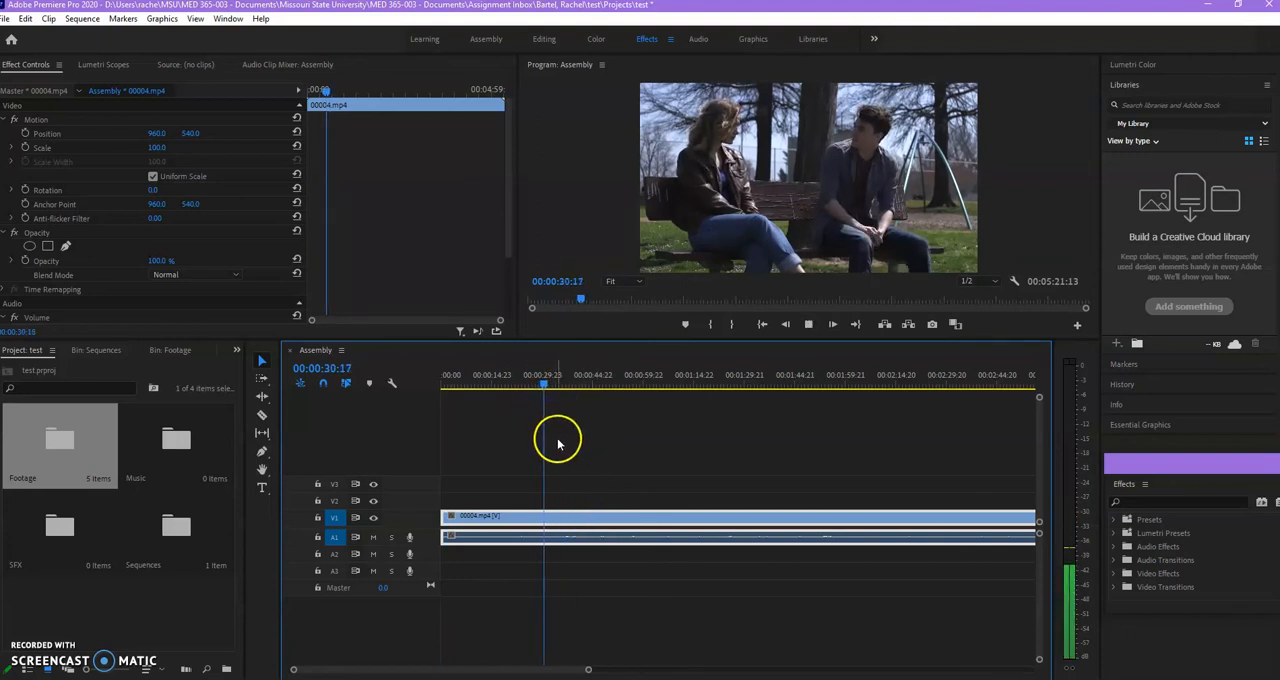
pyautogui.press('space')
pyautogui.press('c')
pyautogui.click(548, 520)
pyautogui.press('space')
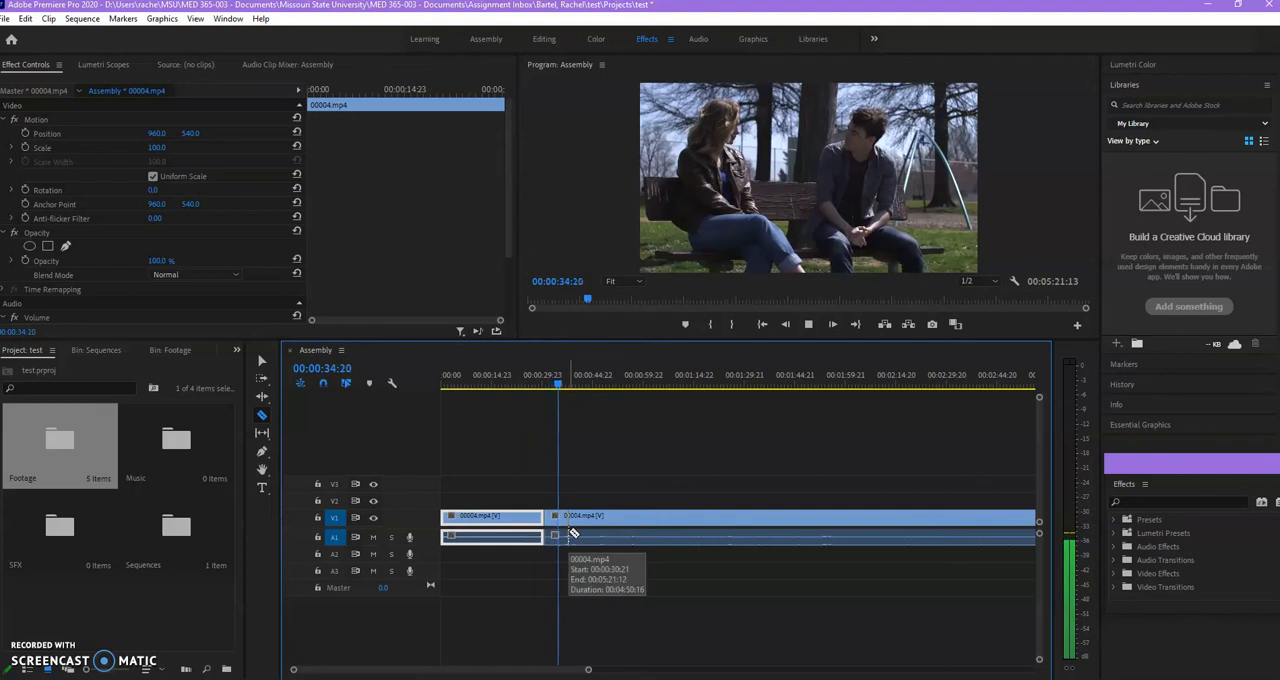
pyautogui.click(556, 527)
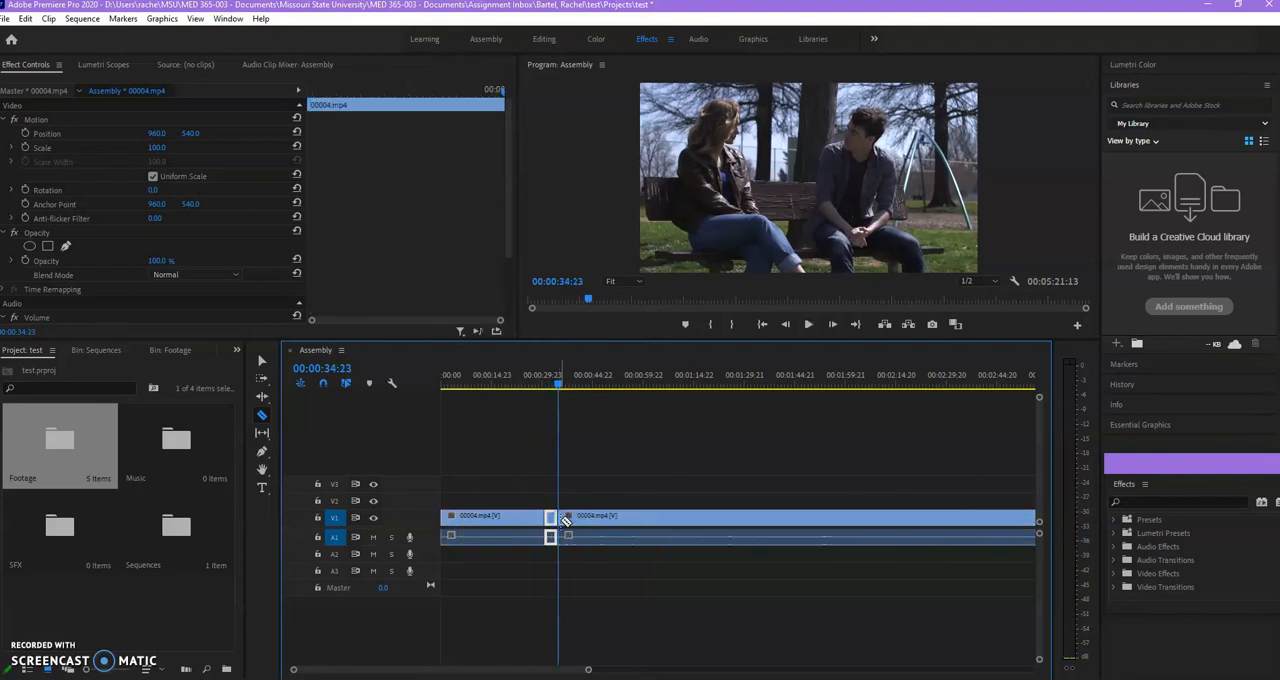
# Delete the short segment between the two cuts and move the playhead to 00:00:40:09.
pyautogui.click(553, 515)
pyautogui.press('v')
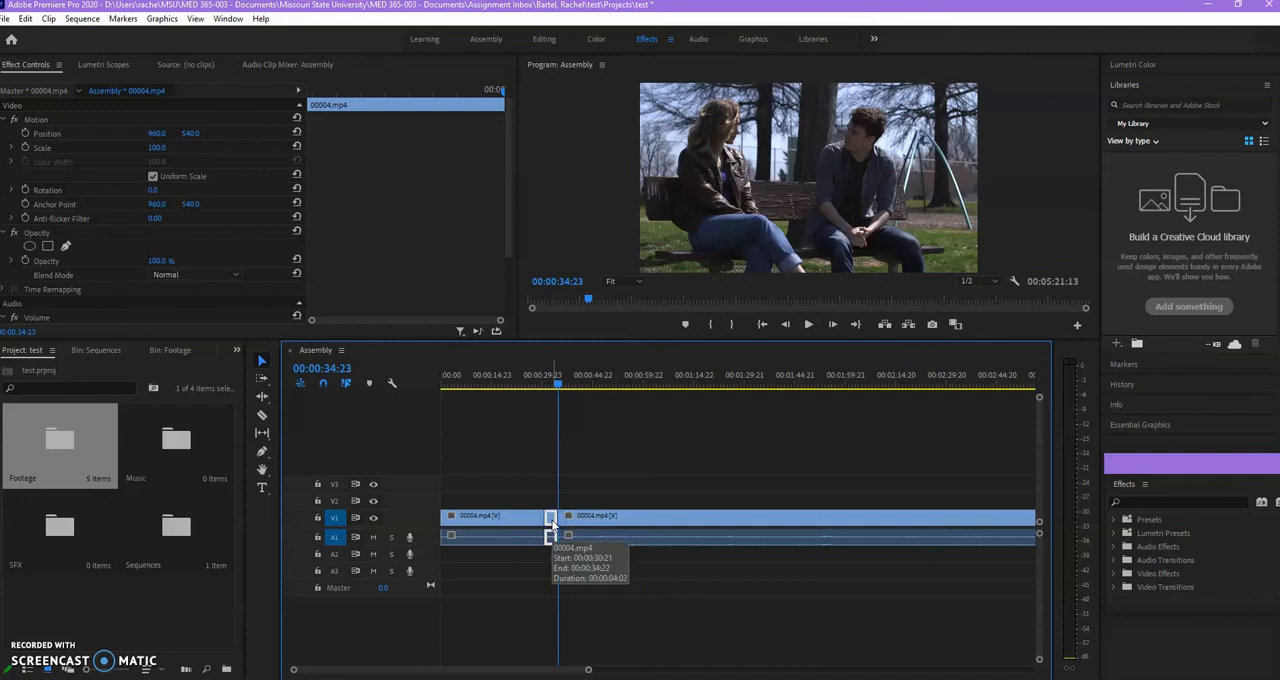
pyautogui.click(551, 519)
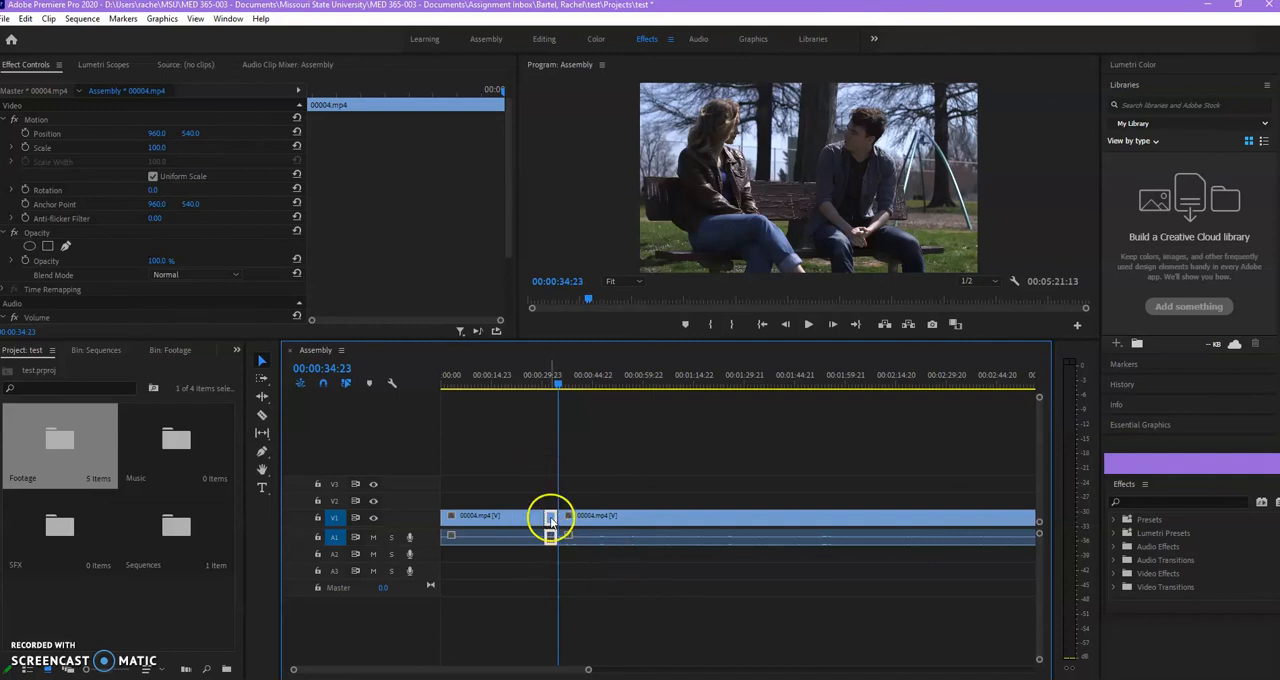
pyautogui.press('Delete')
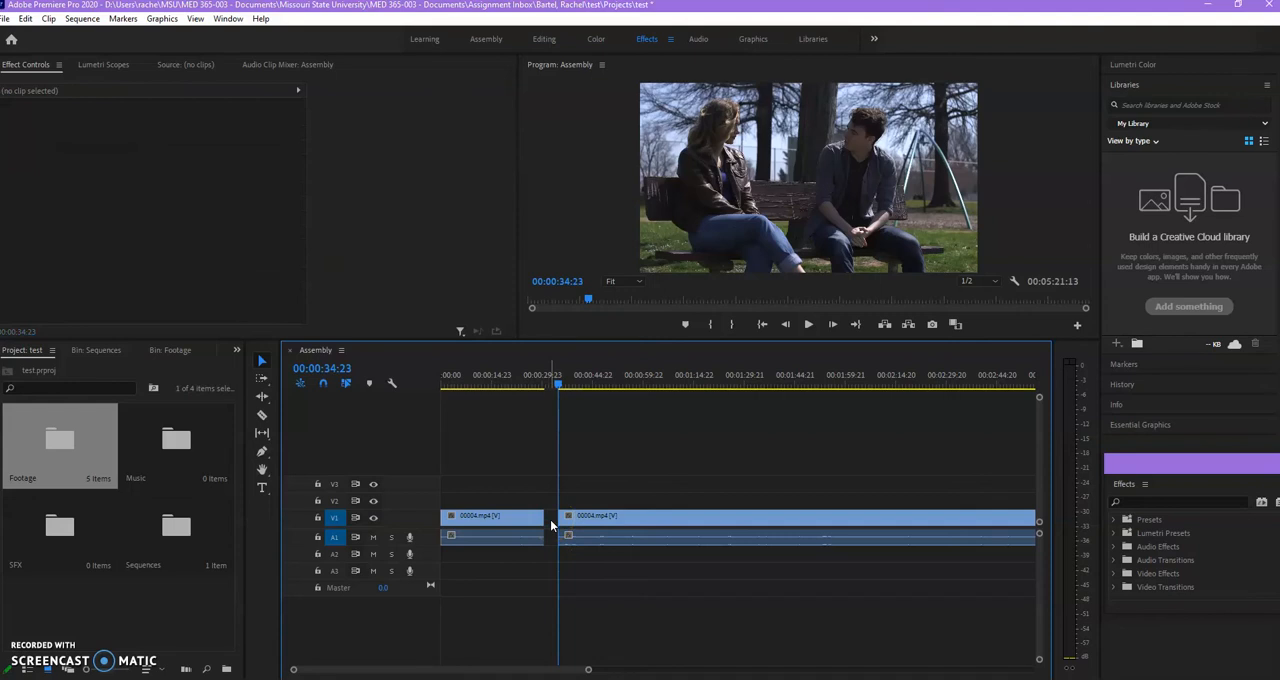
pyautogui.click(551, 522)
pyautogui.click(558, 491)
pyautogui.moveTo(559, 387); pyautogui.dragTo(577, 398)
pyautogui.click(572, 438)
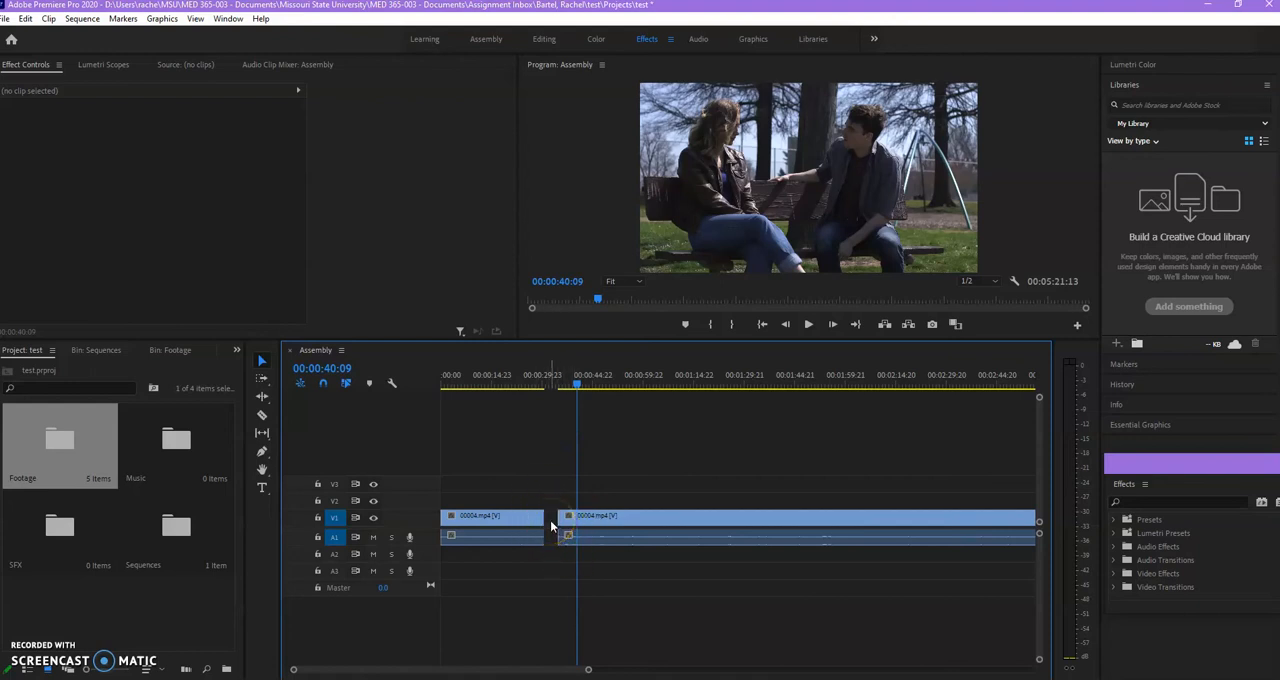
# Ripple delete the gap between the two 00004.mp4 clips and move the playhead to 00:00:28:19, just before the join.
pyautogui.click(550, 520)
pyautogui.rightClick(550, 522)
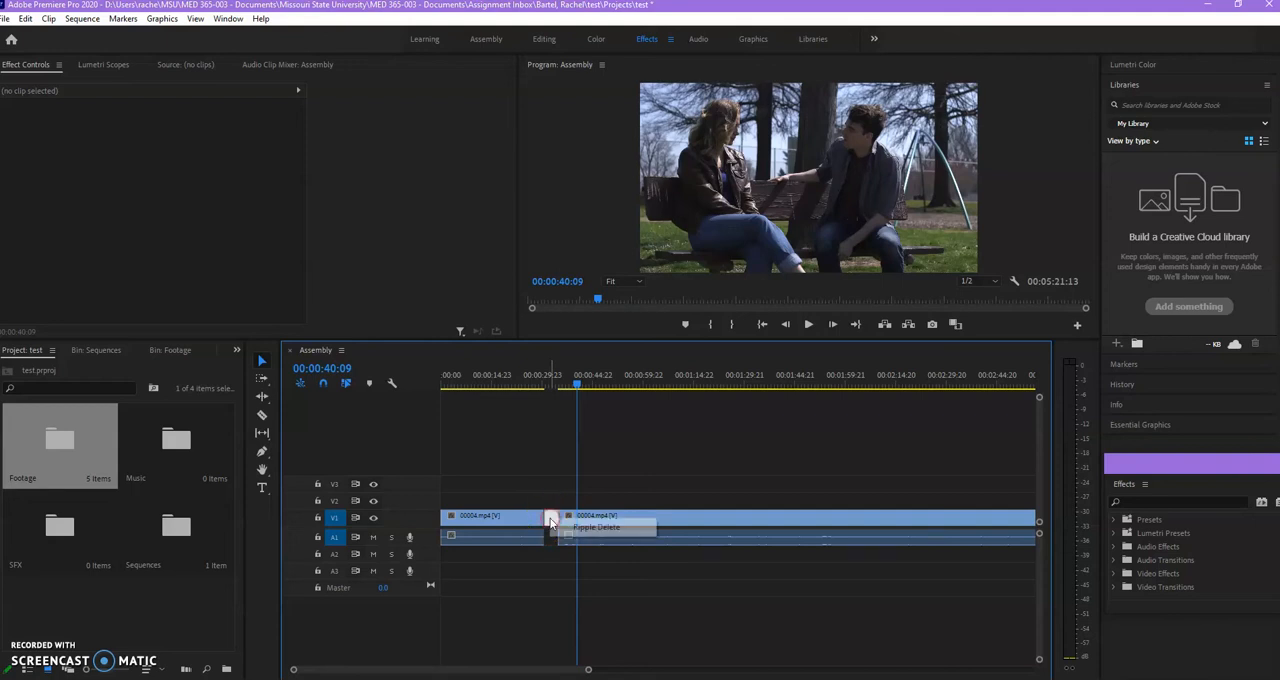
pyautogui.click(594, 528)
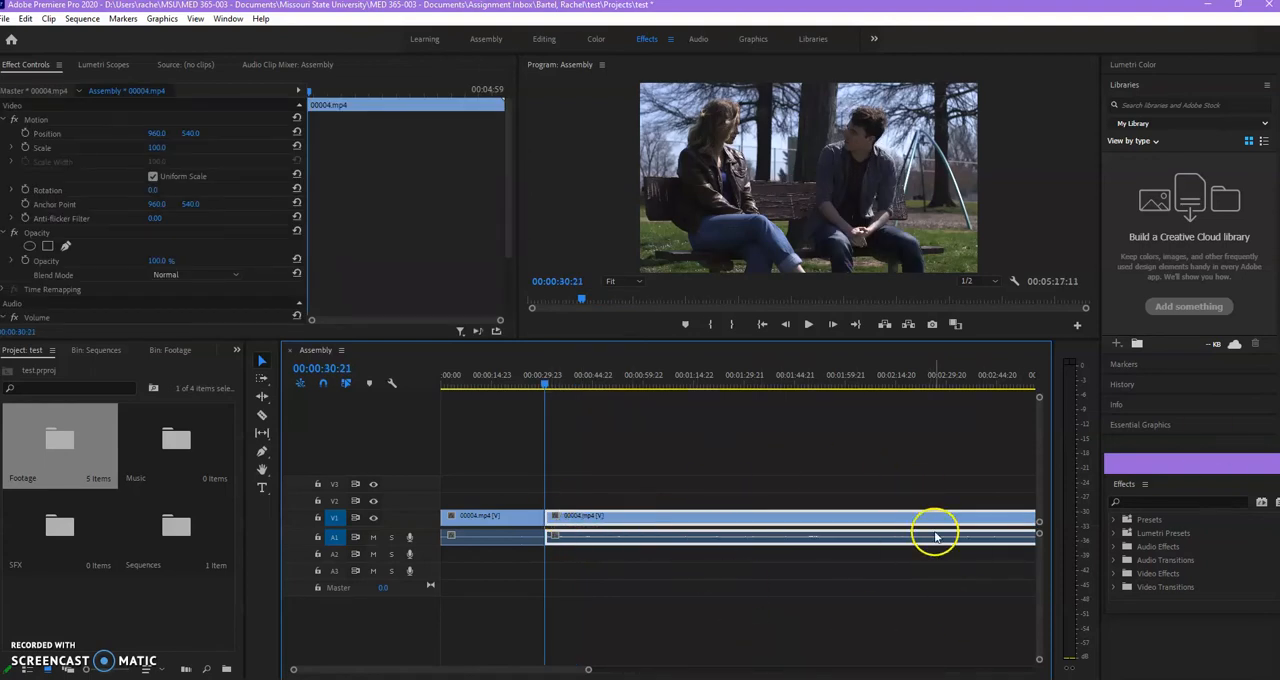
pyautogui.moveTo(543, 384); pyautogui.dragTo(521, 384)
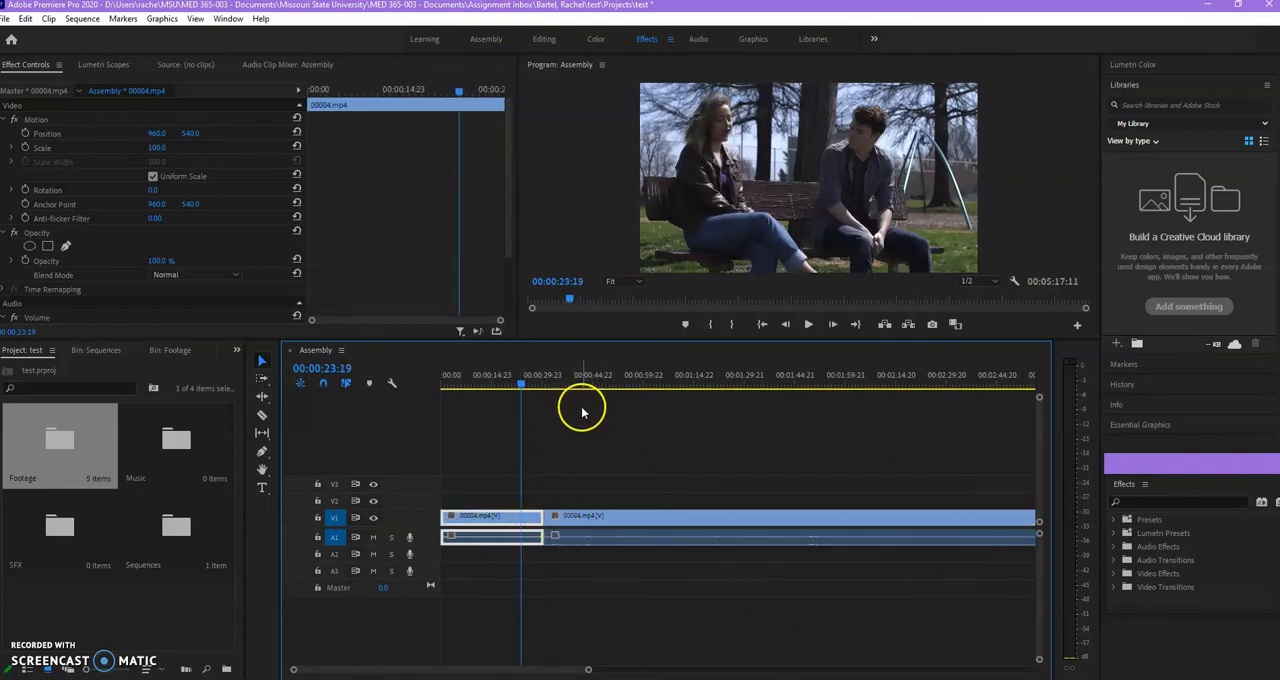
pyautogui.click(537, 376)
pyautogui.click(585, 443)
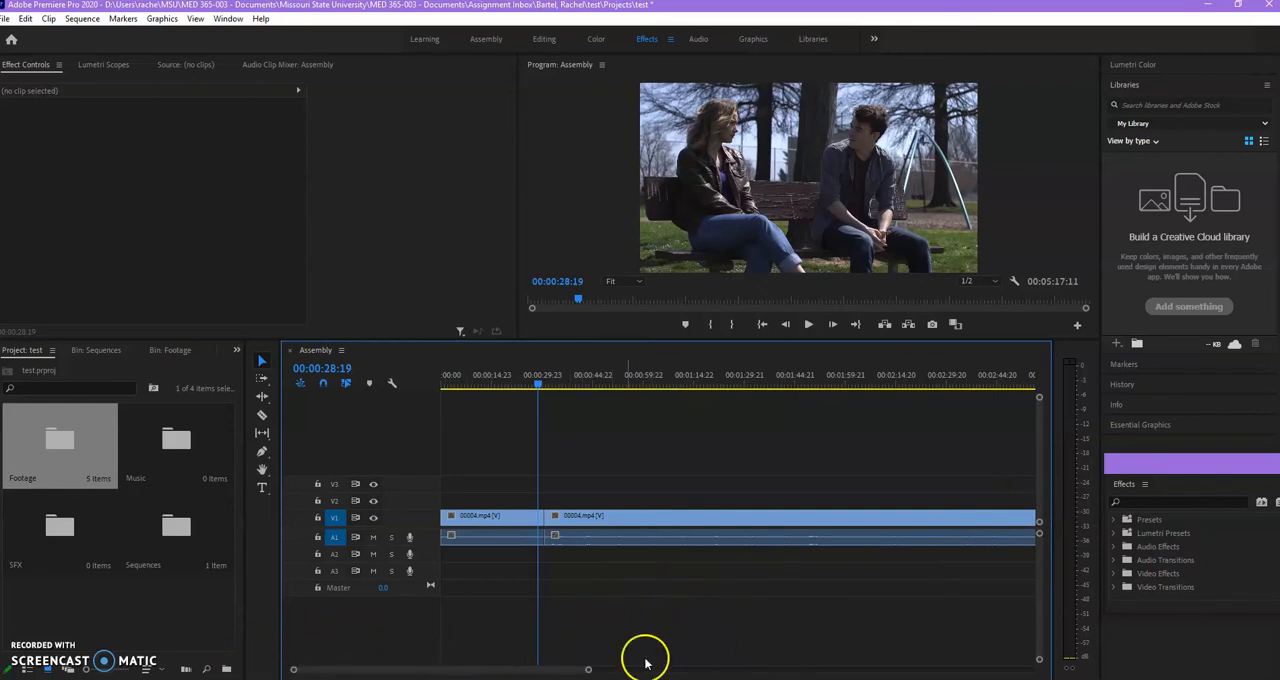
pyautogui.scroll(-2, 549, 672)
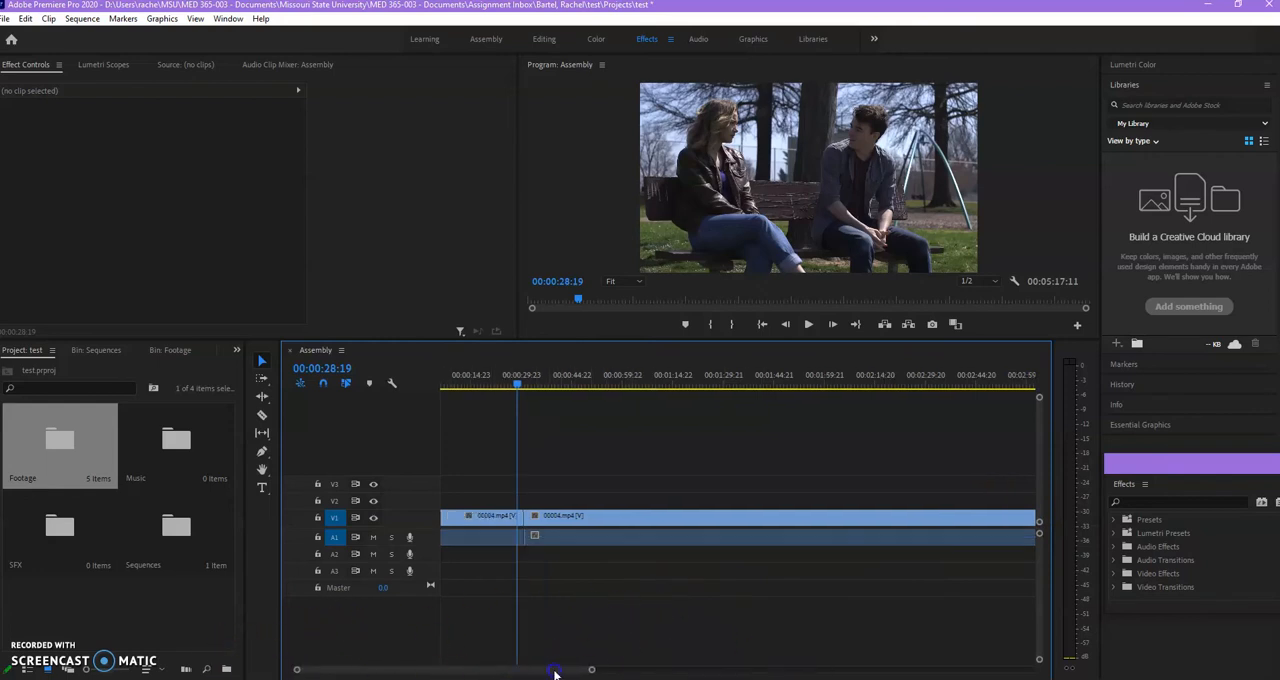
pyautogui.scroll(2, 530, 667)
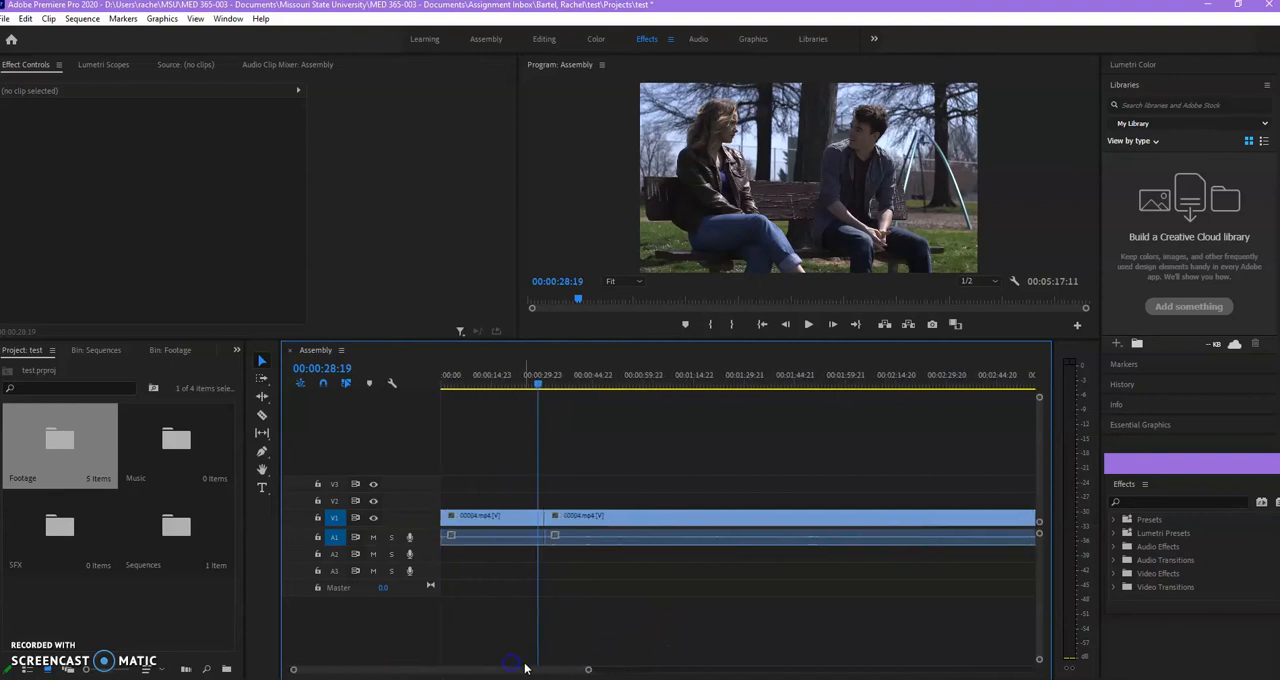
pyautogui.moveTo(588, 671); pyautogui.dragTo(861, 645)
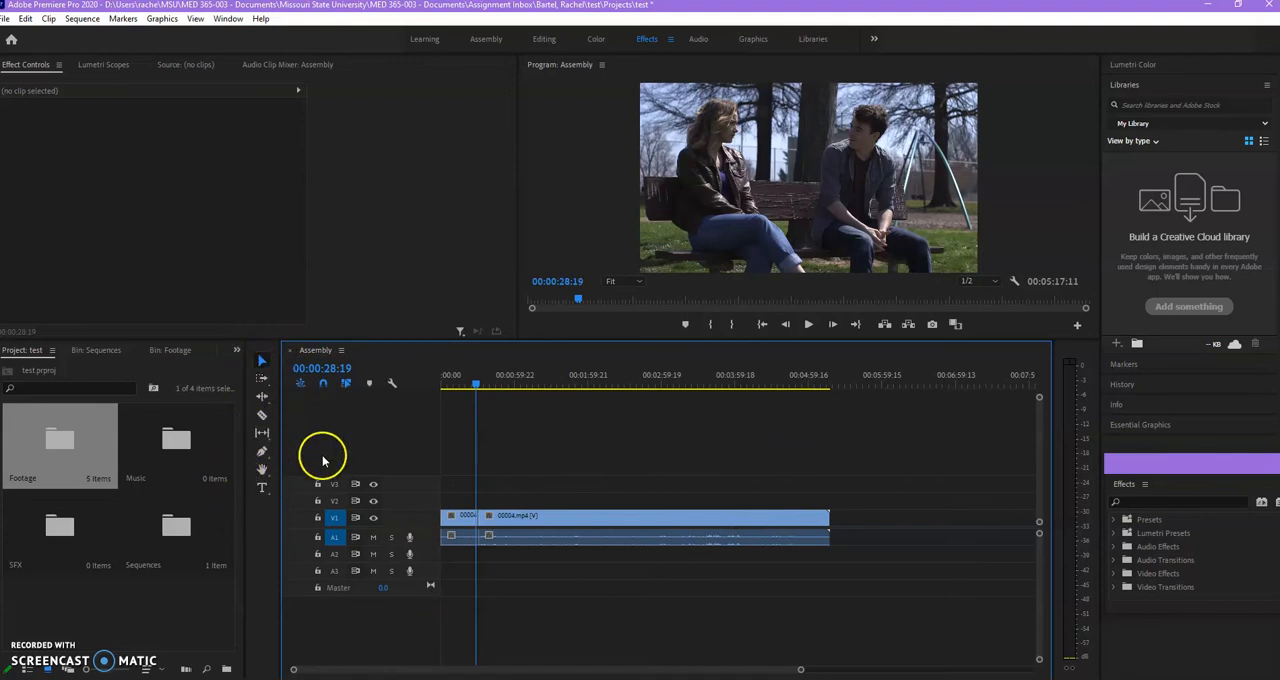
pyautogui.click(263, 381)
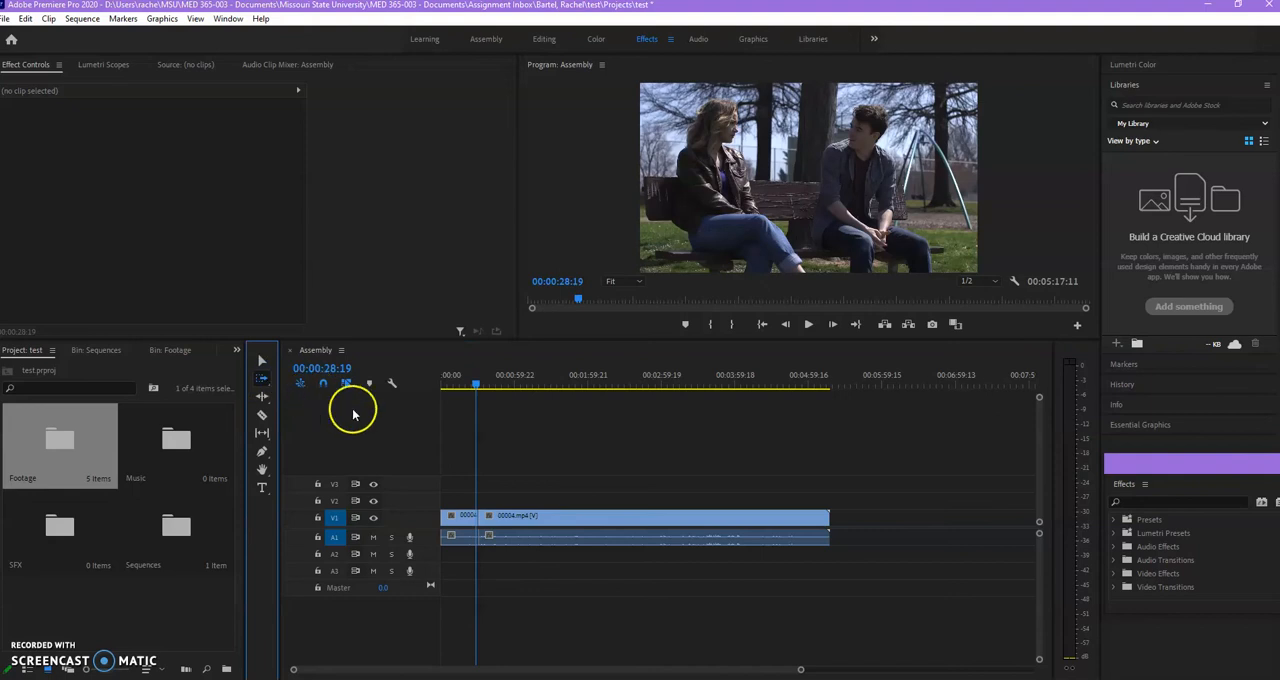
pyautogui.moveTo(802, 670); pyautogui.dragTo(617, 669)
pyautogui.click(262, 361)
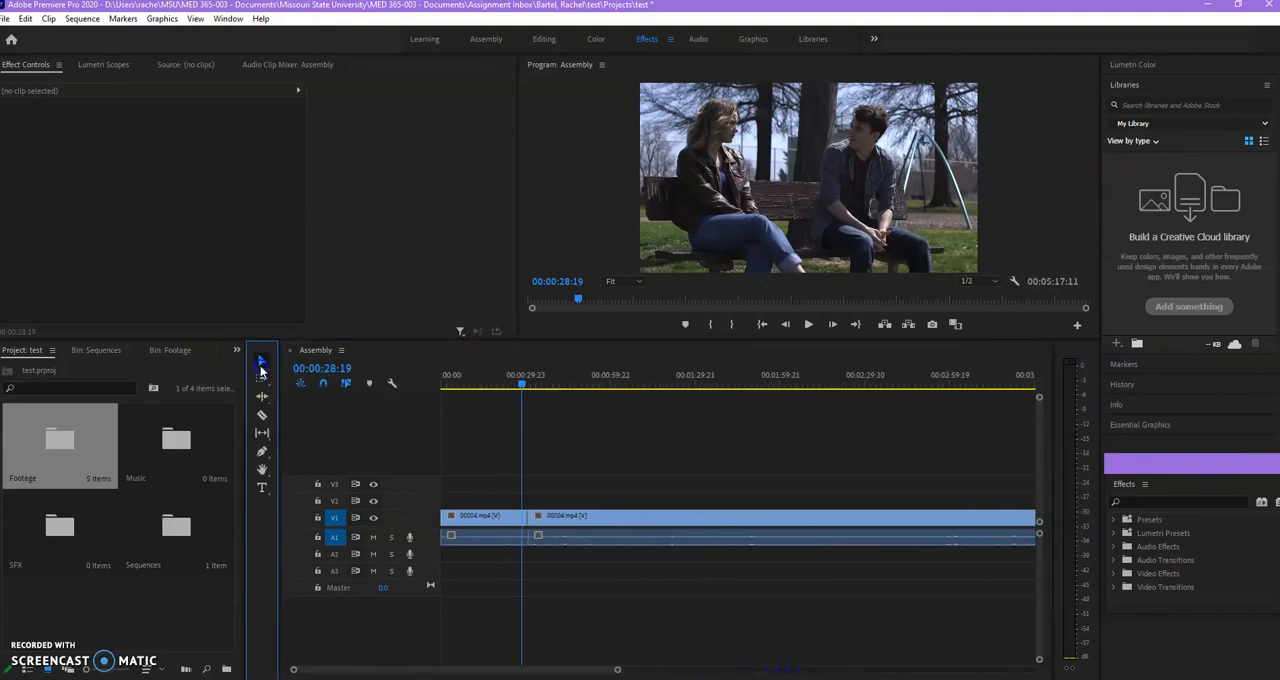
# Return the playhead to the sequence start, select the timeline clips with a selection box and clear the selection.
pyautogui.click(446, 376)
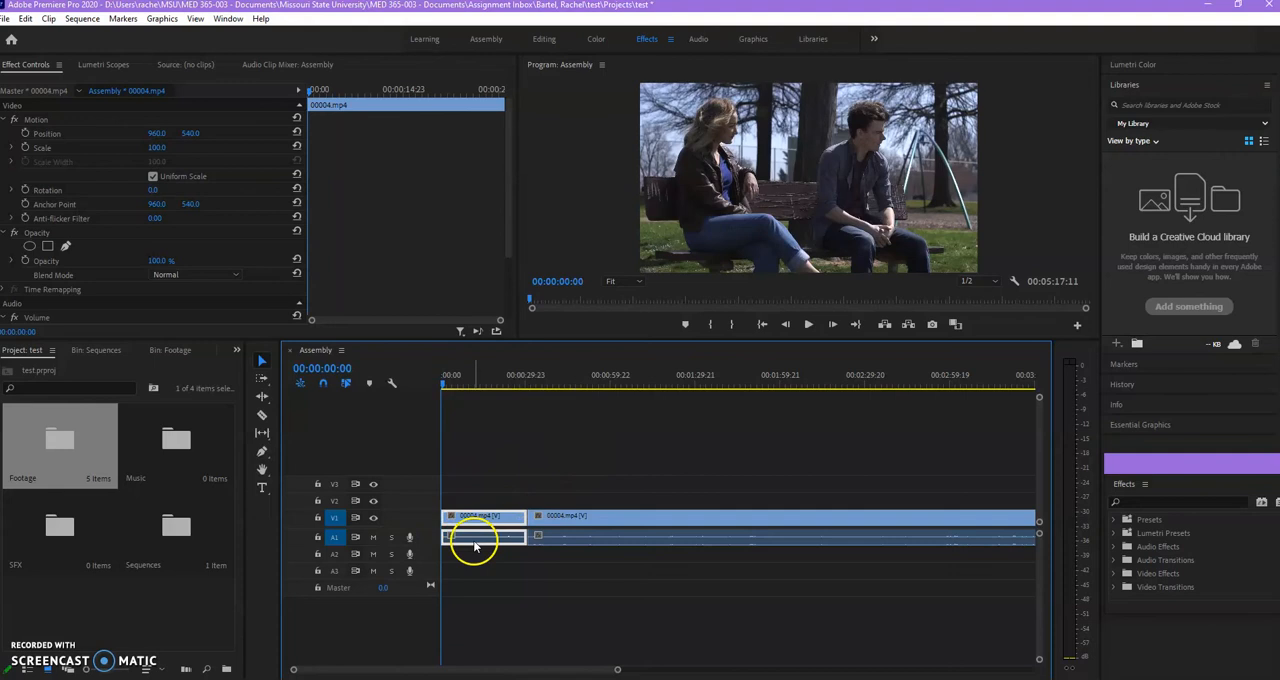
pyautogui.moveTo(505, 673); pyautogui.dragTo(427, 665)
pyautogui.moveTo(464, 417); pyautogui.dragTo(971, 600)
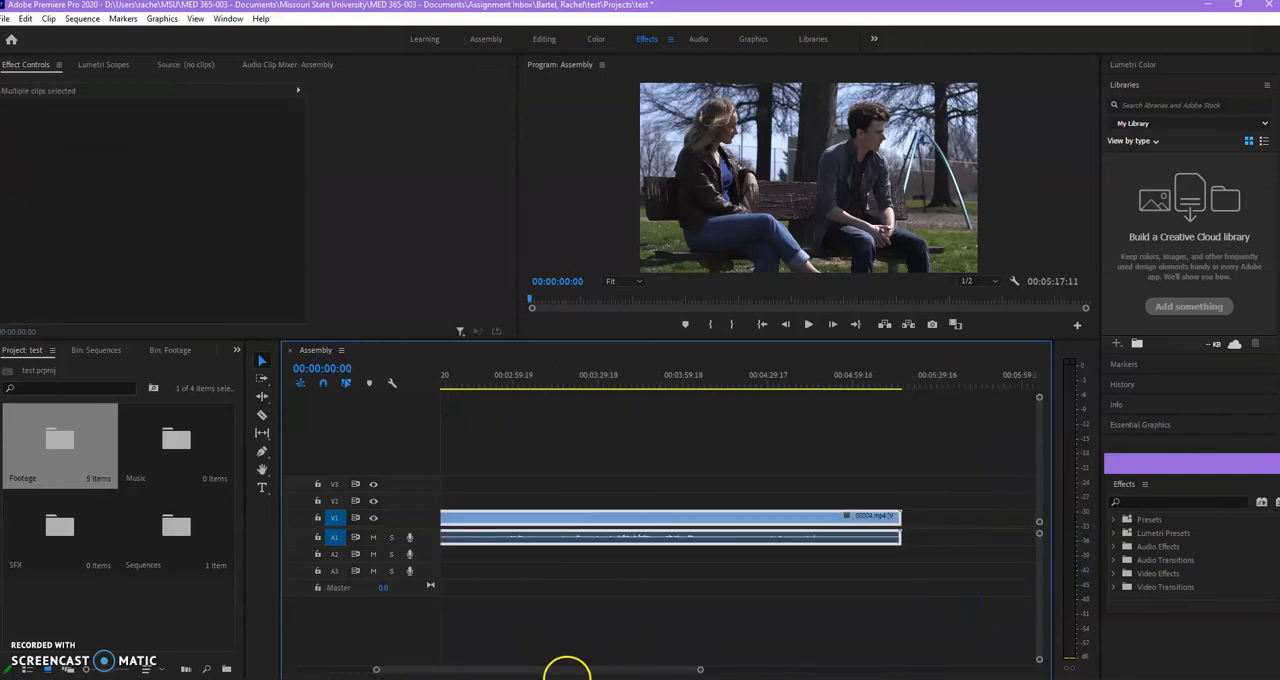
pyautogui.moveTo(545, 675); pyautogui.dragTo(405, 650)
pyautogui.click(535, 488)
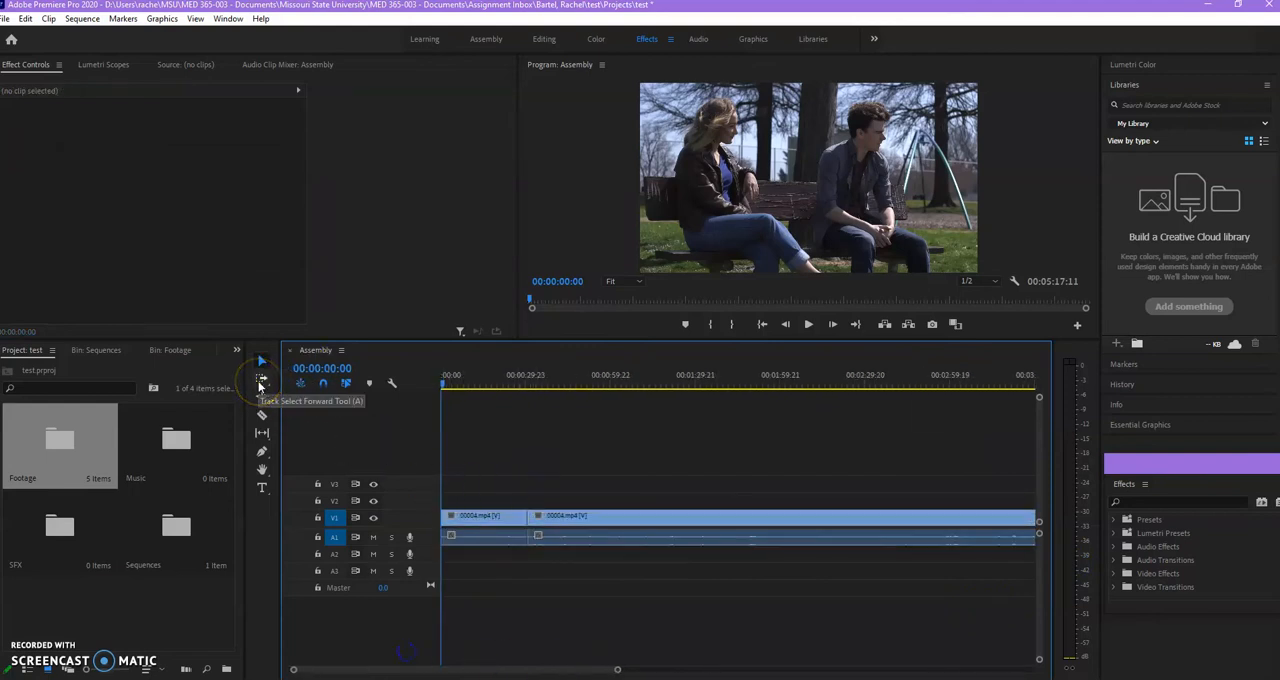
# Shift all clips about 2 min 15 s later in the sequence with the Track Select Forward tool and undo the shift.
pyautogui.click(261, 381)
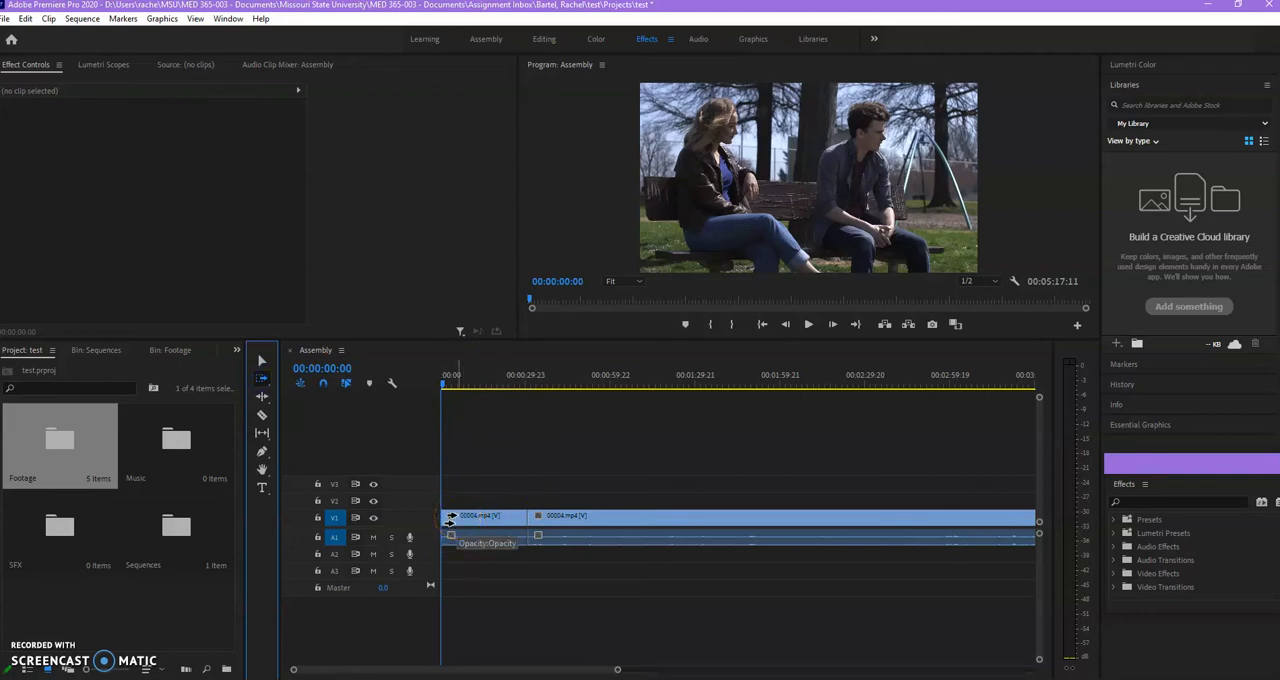
pyautogui.moveTo(455, 518); pyautogui.dragTo(845, 503)
pyautogui.moveTo(566, 673); pyautogui.dragTo(522, 668)
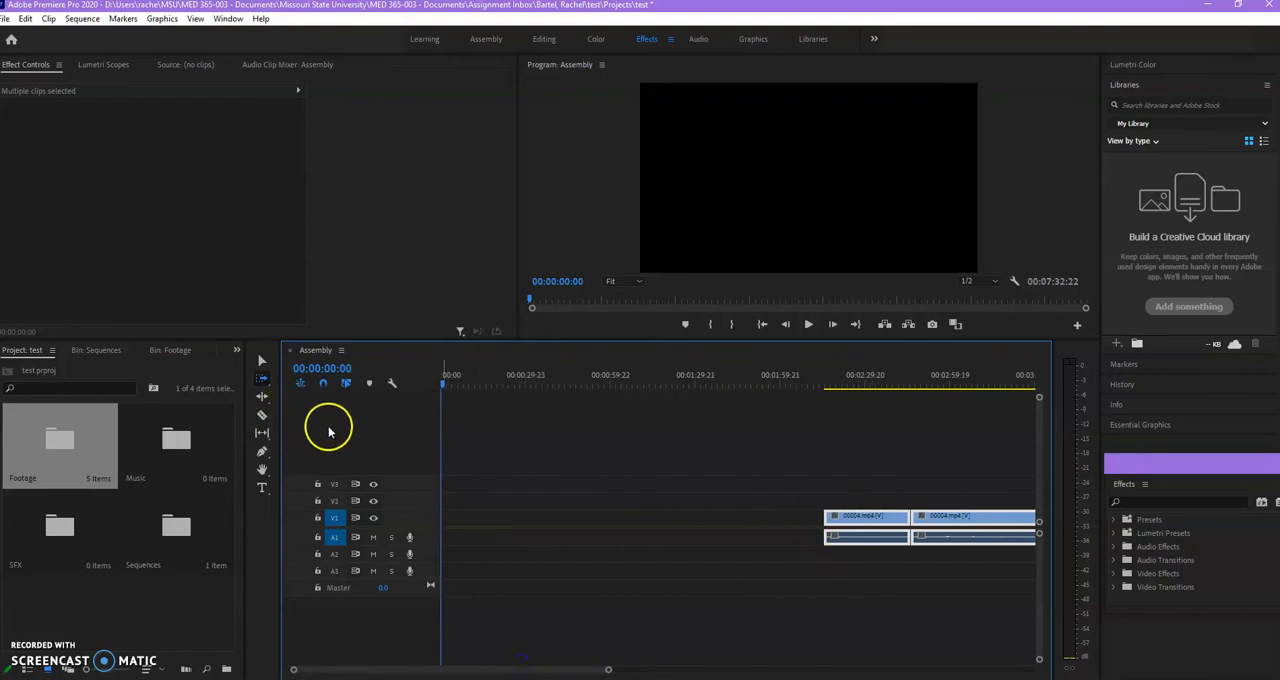
pyautogui.hotkey('ctrl', 'z')
# Move the second clip's video to track V3 and the clip about 34 s later, and shift all clips with the Track Select Forward tool.
pyautogui.click(262, 362)
pyautogui.moveTo(605, 515); pyautogui.dragTo(598, 480)
pyautogui.moveTo(610, 540); pyautogui.dragTo(705, 541)
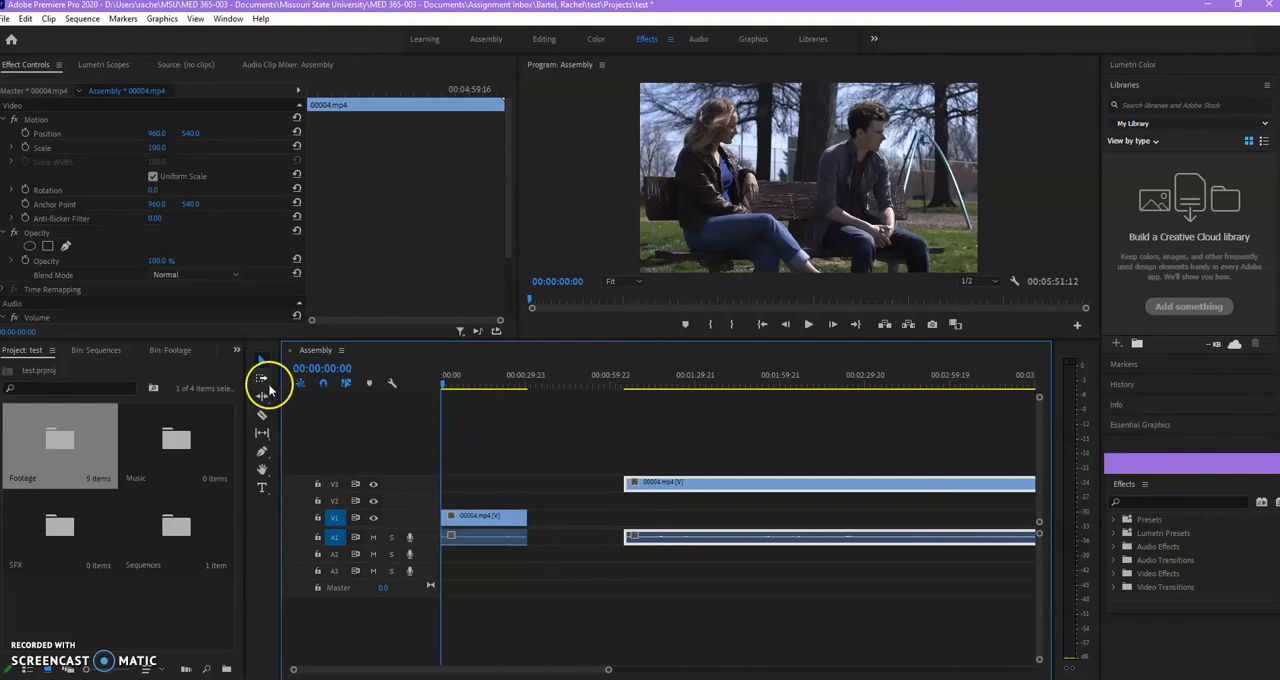
pyautogui.click(262, 380)
pyautogui.moveTo(457, 515); pyautogui.dragTo(612, 520)
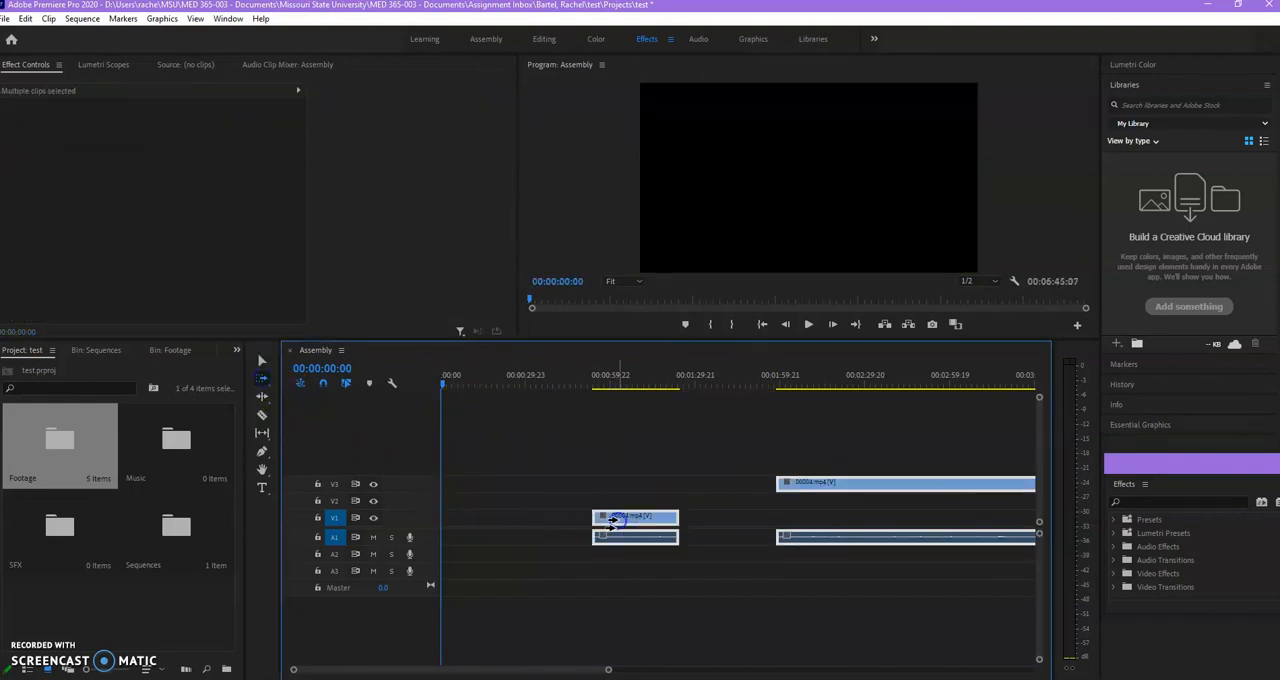
# Undo the track shift and the second clip's moves, and return to the Selection tool.
pyautogui.hotkey('ctrl', 'z')
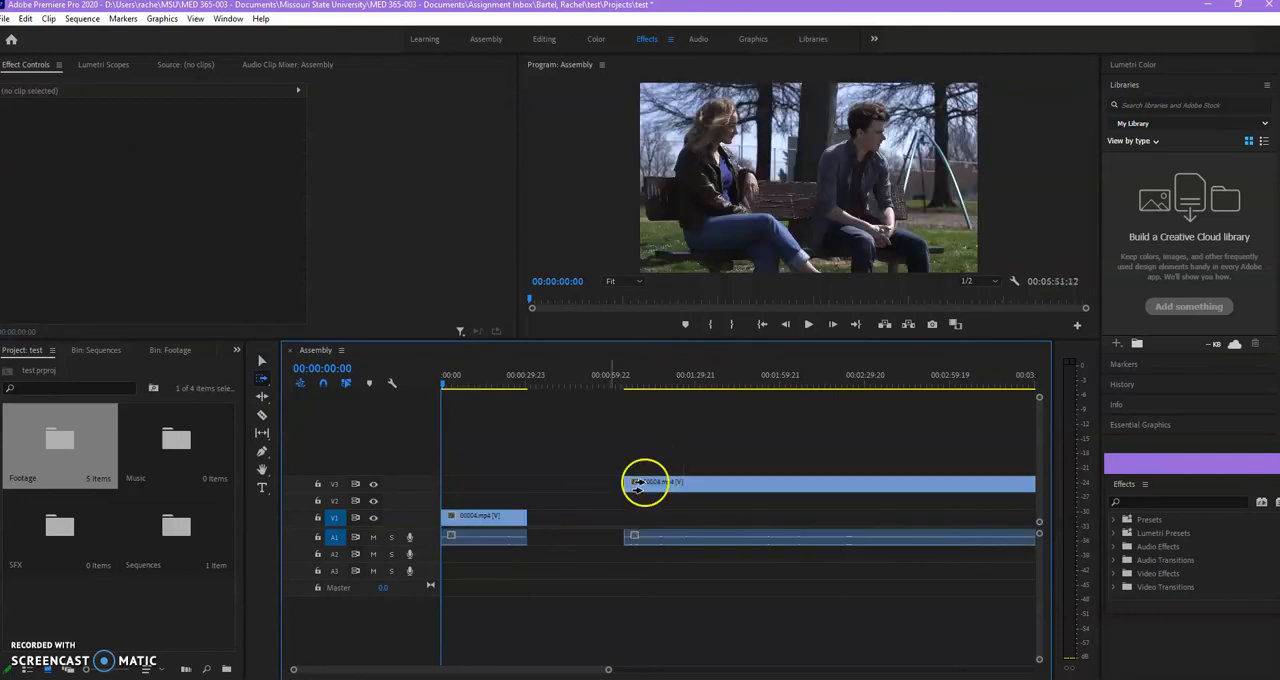
pyautogui.hotkey('ctrl', 'z')
pyautogui.hotkey('ctrl', 'z')
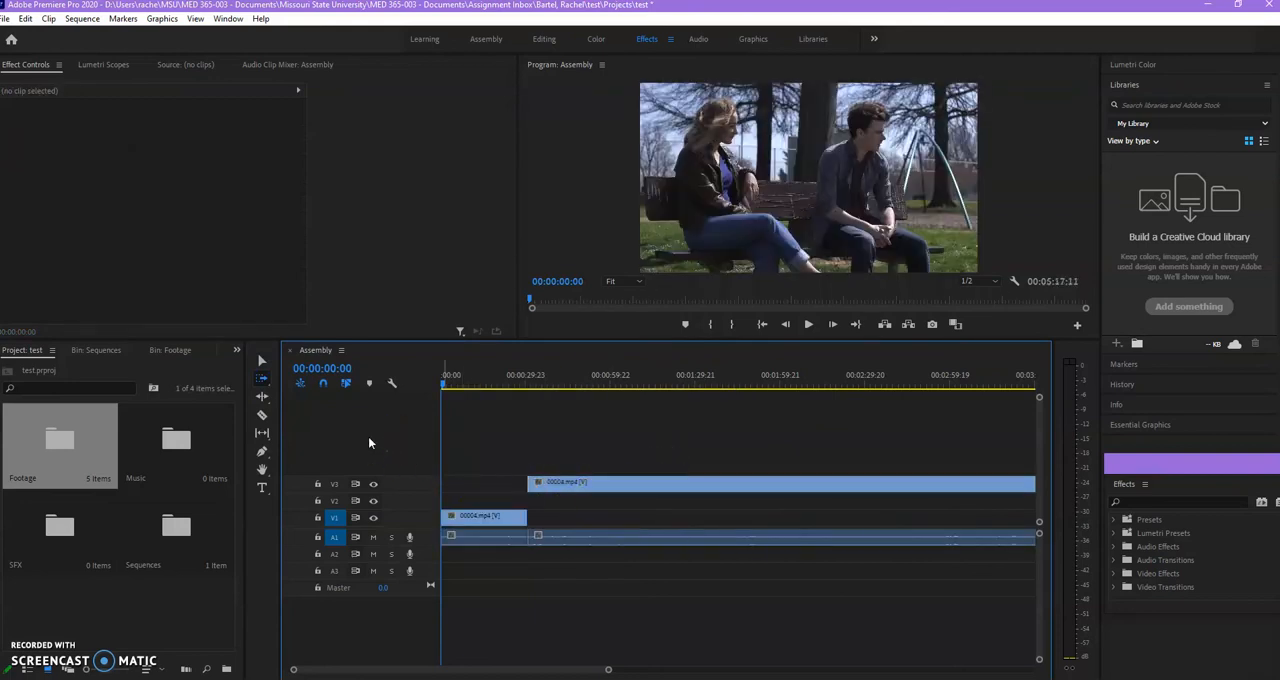
pyautogui.click(262, 362)
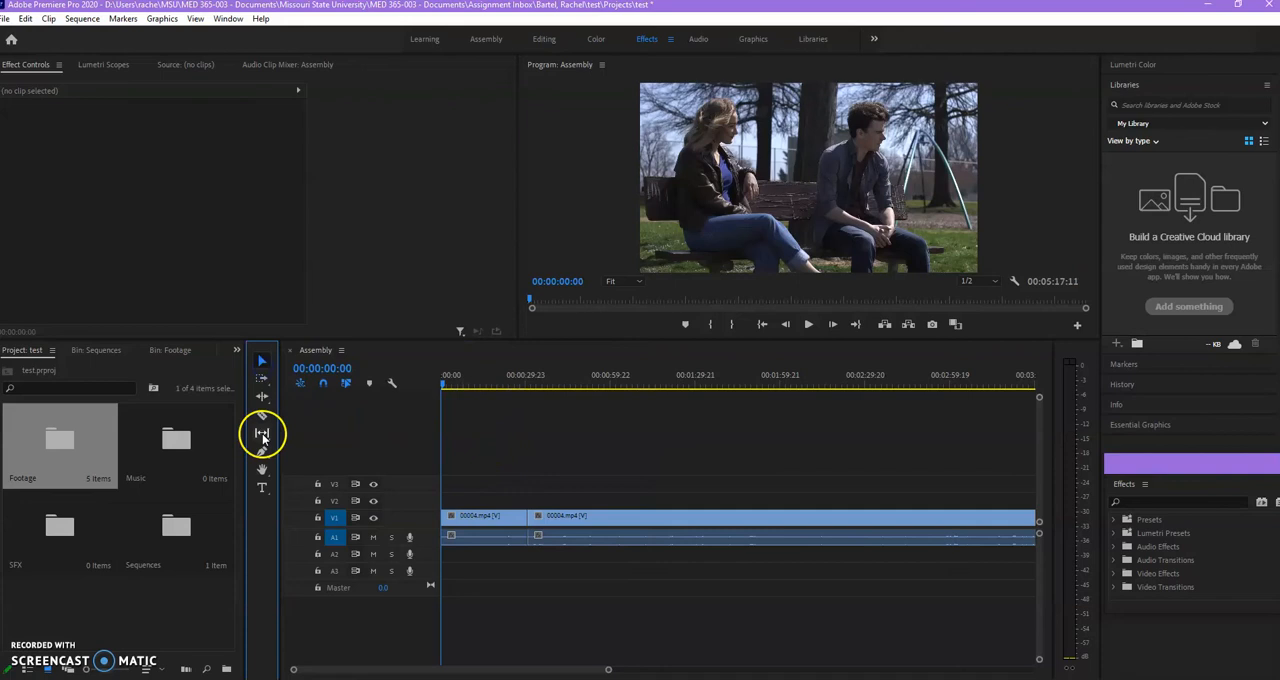
# Enlarge the program view, add the text "hey there" to the lower-left part of the frame and move the playhead to 00:00:02:21.
pyautogui.click(261, 488)
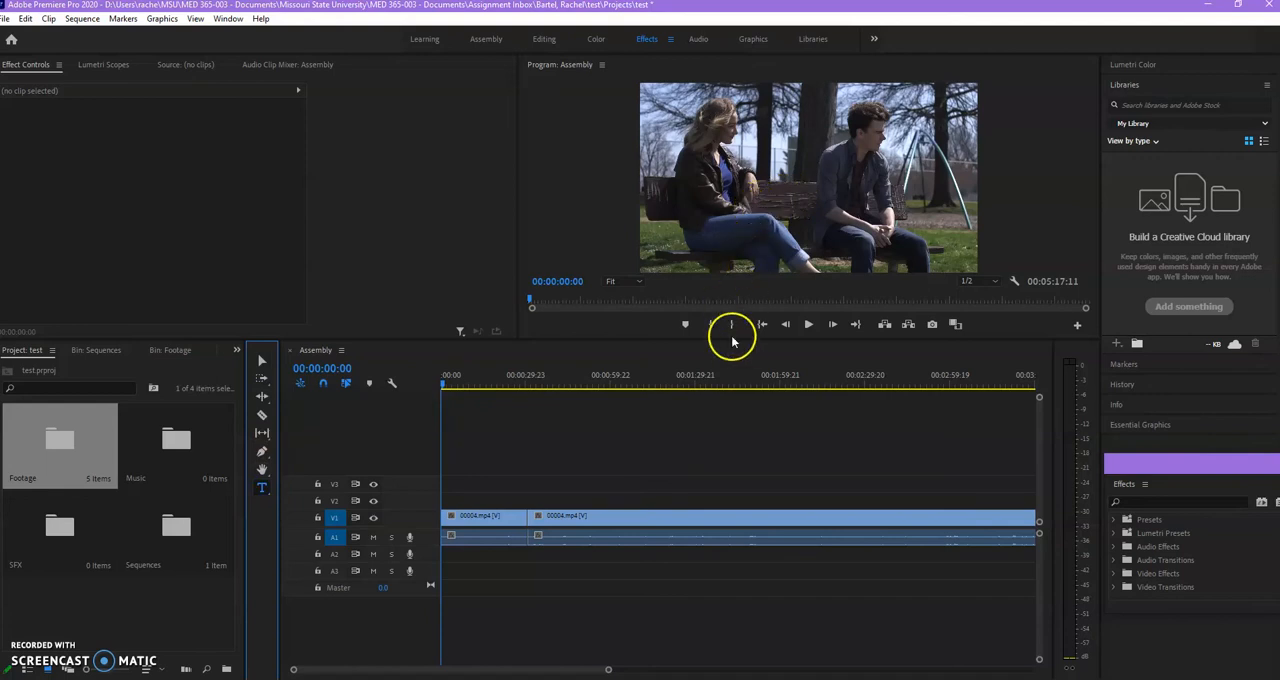
pyautogui.moveTo(734, 340); pyautogui.dragTo(726, 430)
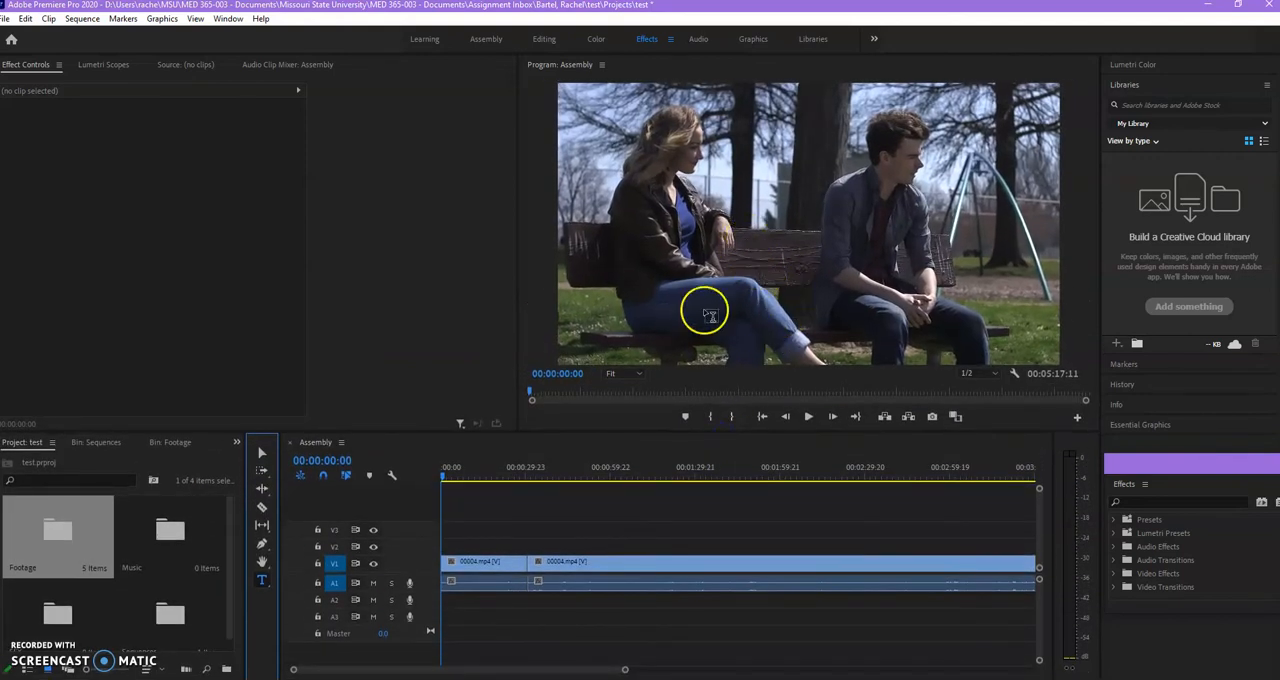
pyautogui.click(600, 318)
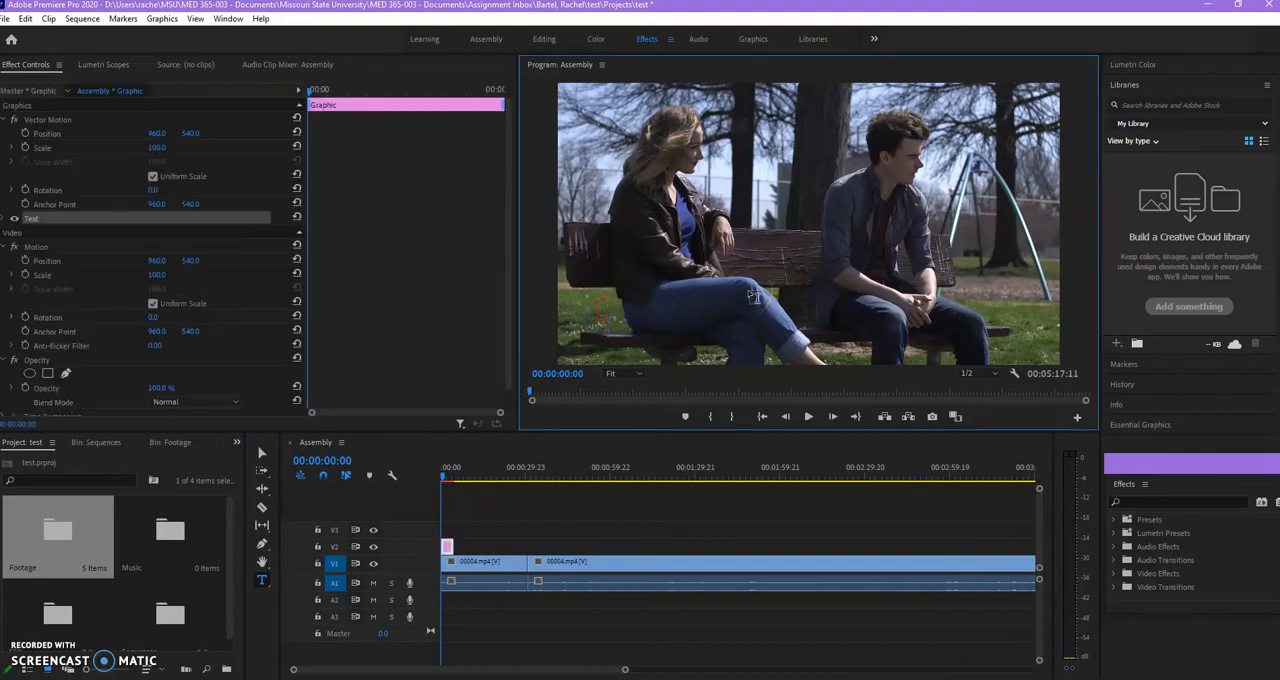
pyautogui.scroll(-2, 755, 297)
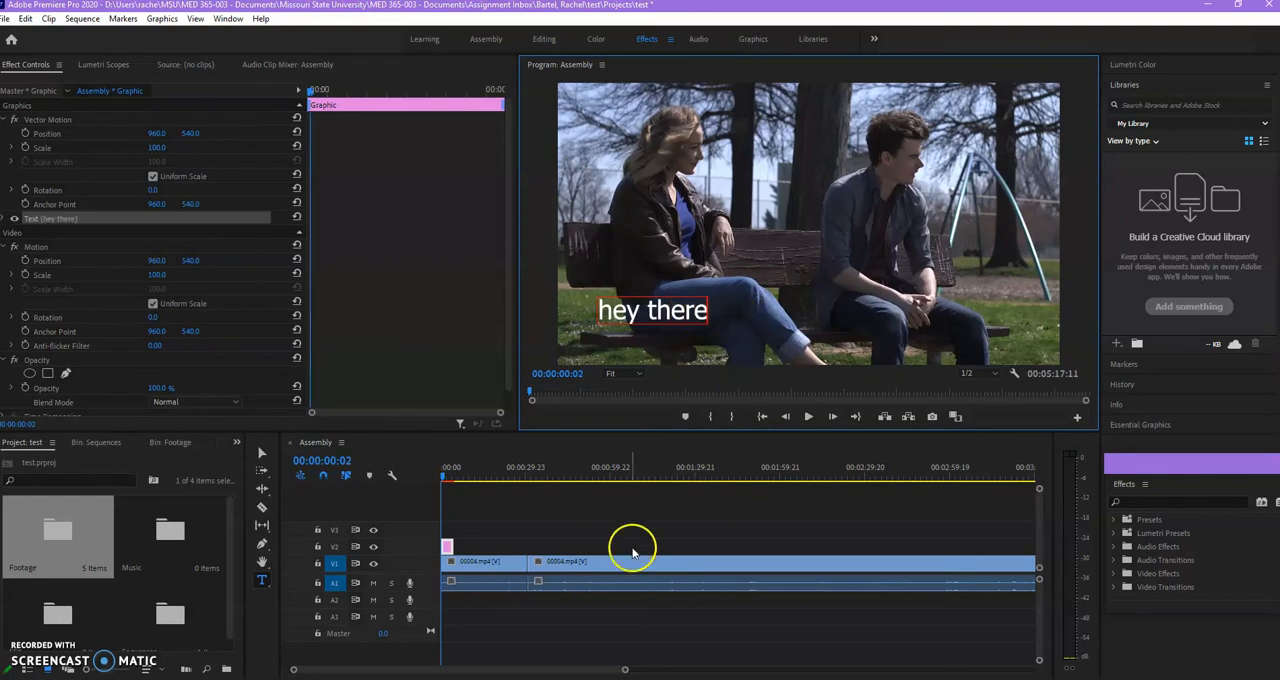
pyautogui.click(449, 470)
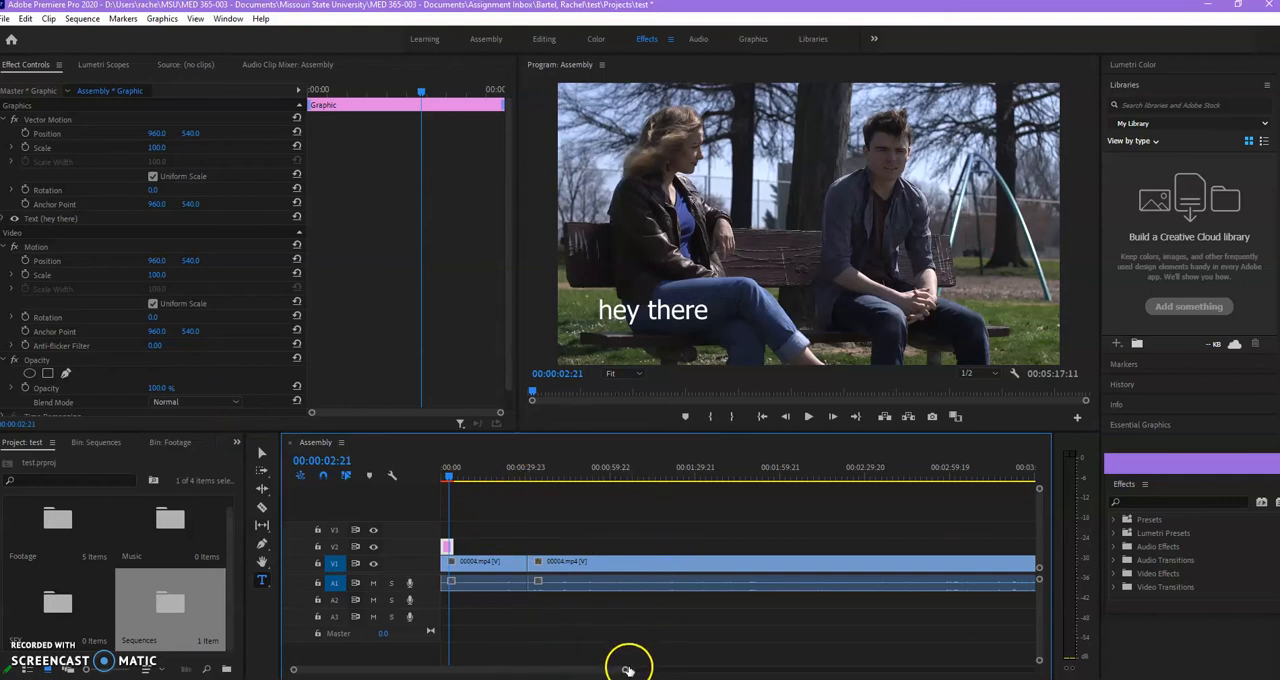
pyautogui.moveTo(624, 672); pyautogui.dragTo(768, 669)
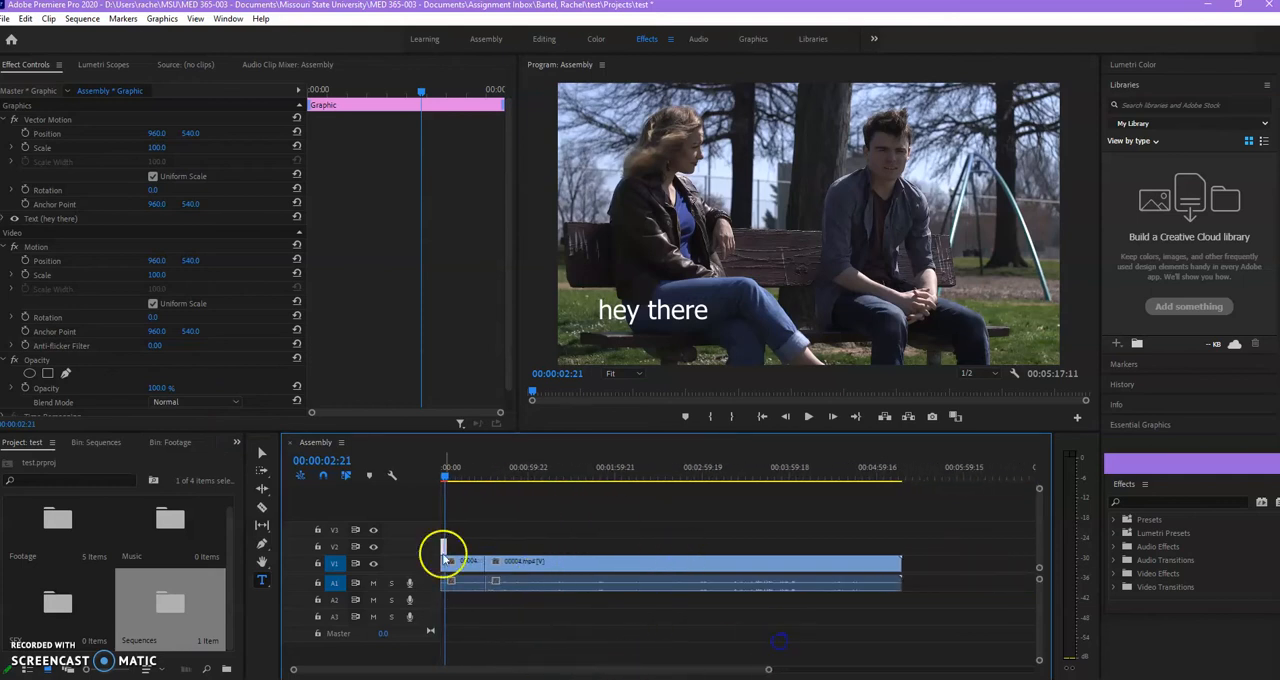
pyautogui.click(260, 452)
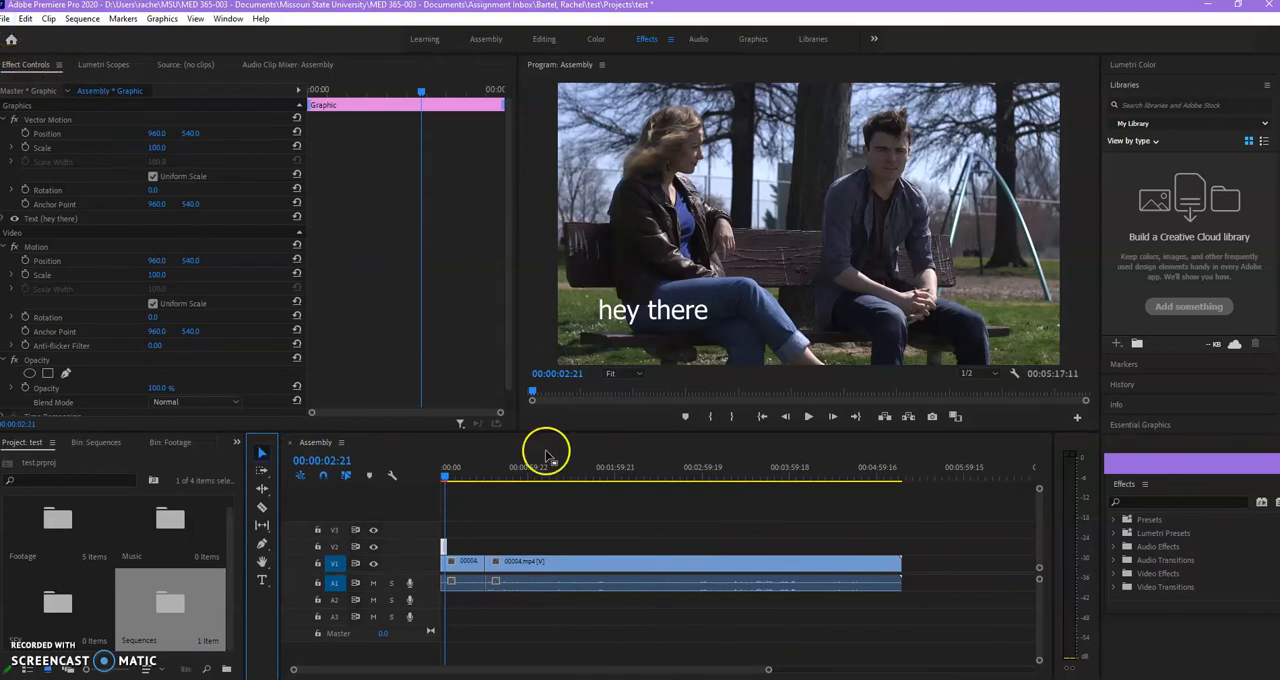
pyautogui.doubleClick(142, 606)
pyautogui.click(69, 618)
pyautogui.click(149, 537)
pyautogui.click(149, 591)
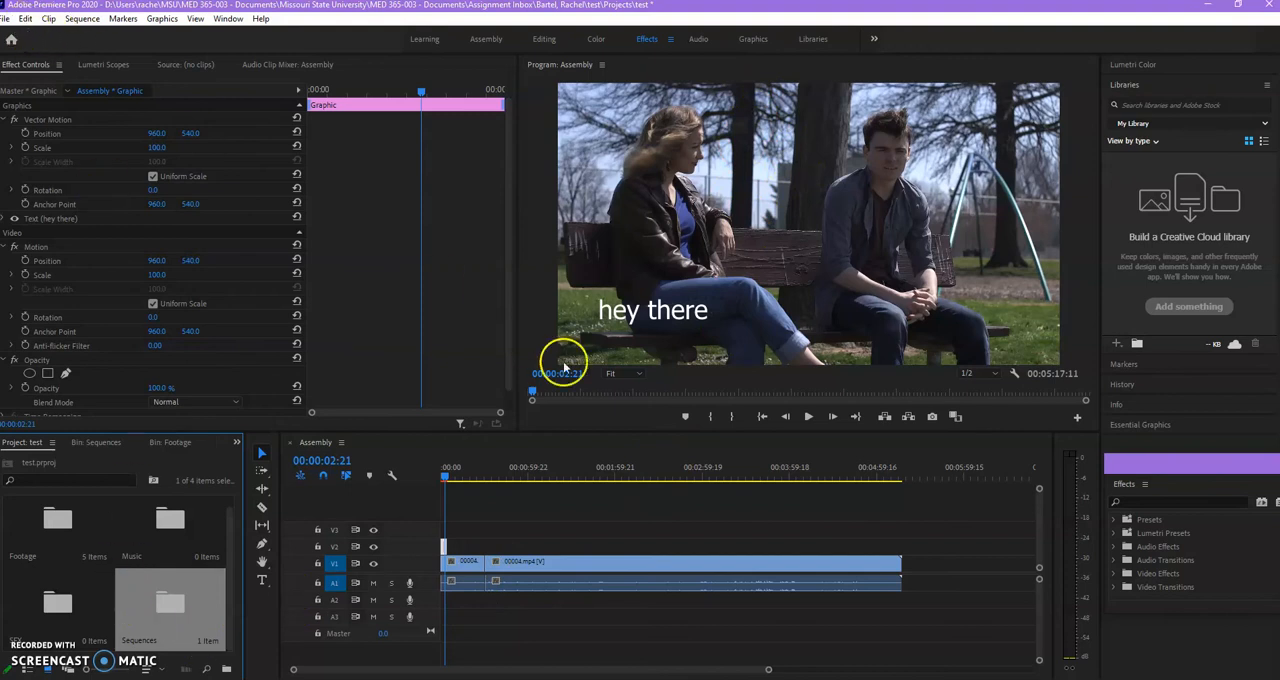
# Move the playhead to 00:04:56:17 near the sequence end and deselect the Sequences bin.
pyautogui.click(876, 476)
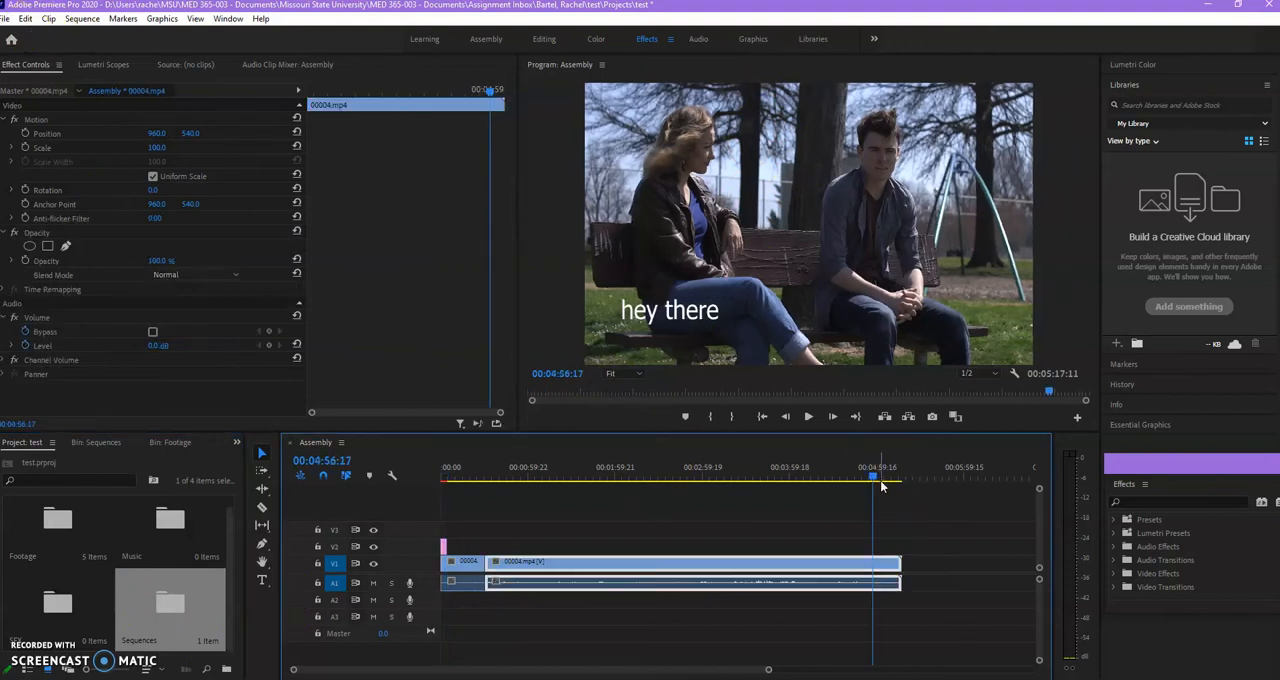
pyautogui.click(886, 470)
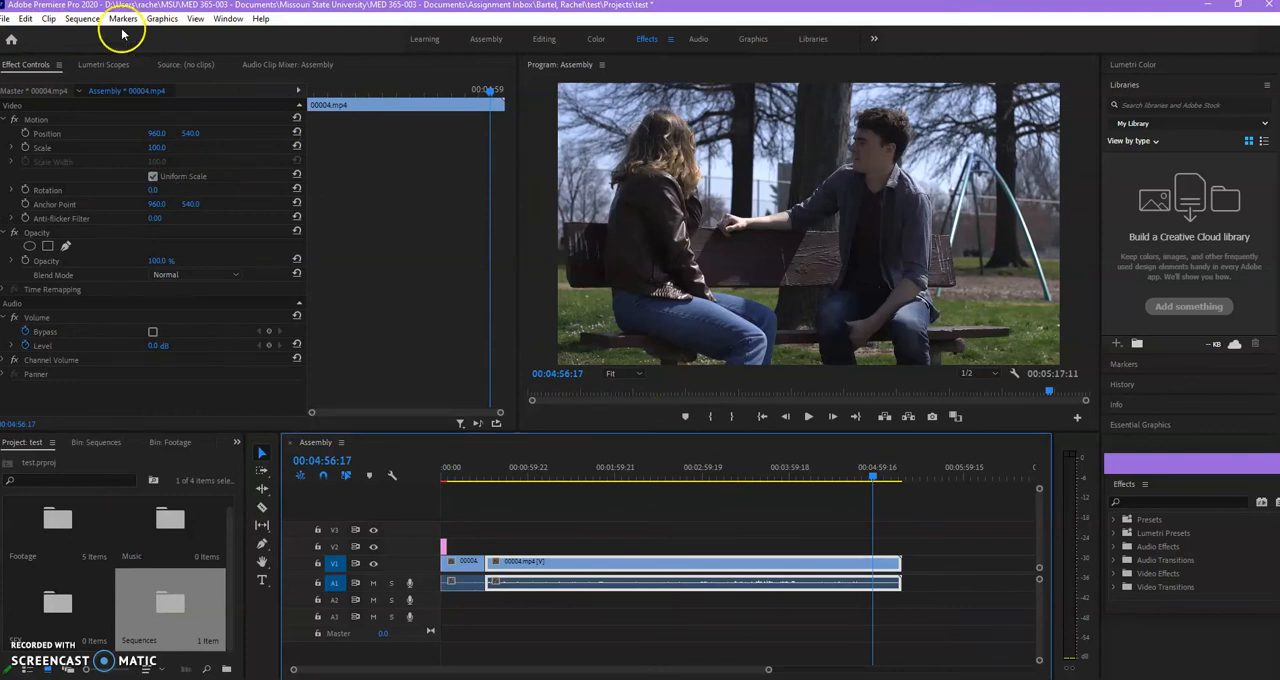
pyautogui.click(113, 618)
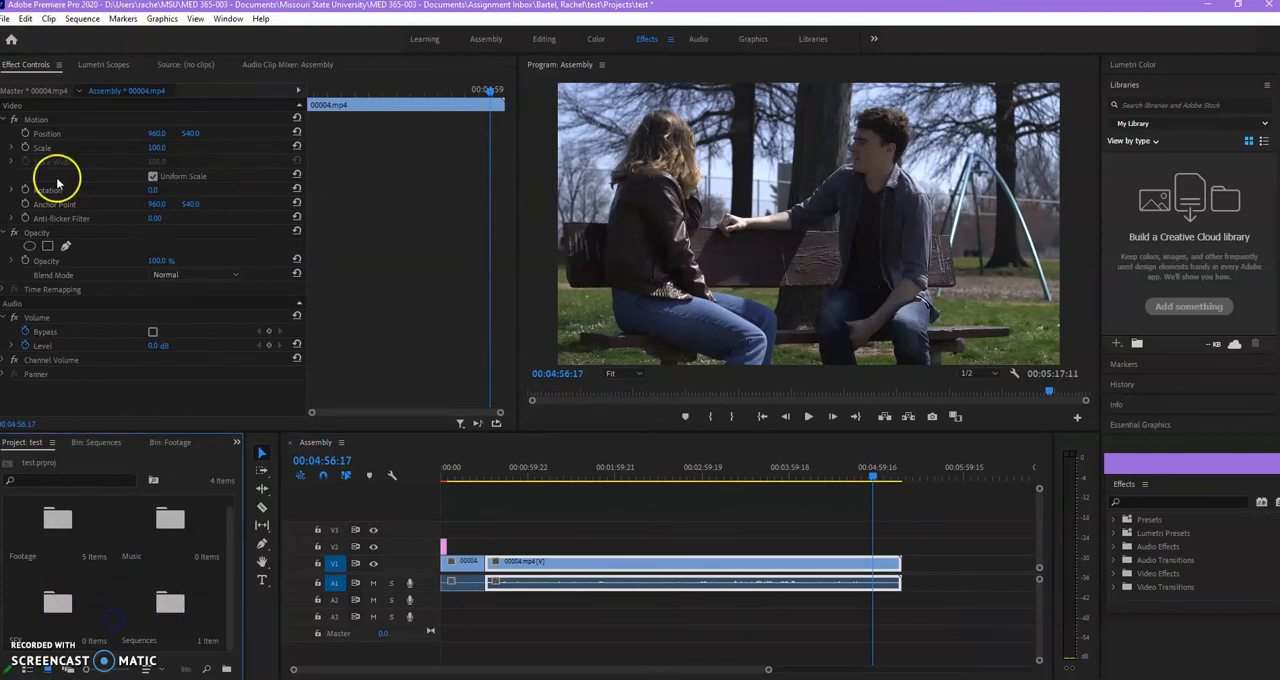
# Create a 1920 x 1080, 23.976 fps legacy title named credits and widen the drawing area of its title editor.
pyautogui.click(6, 19)
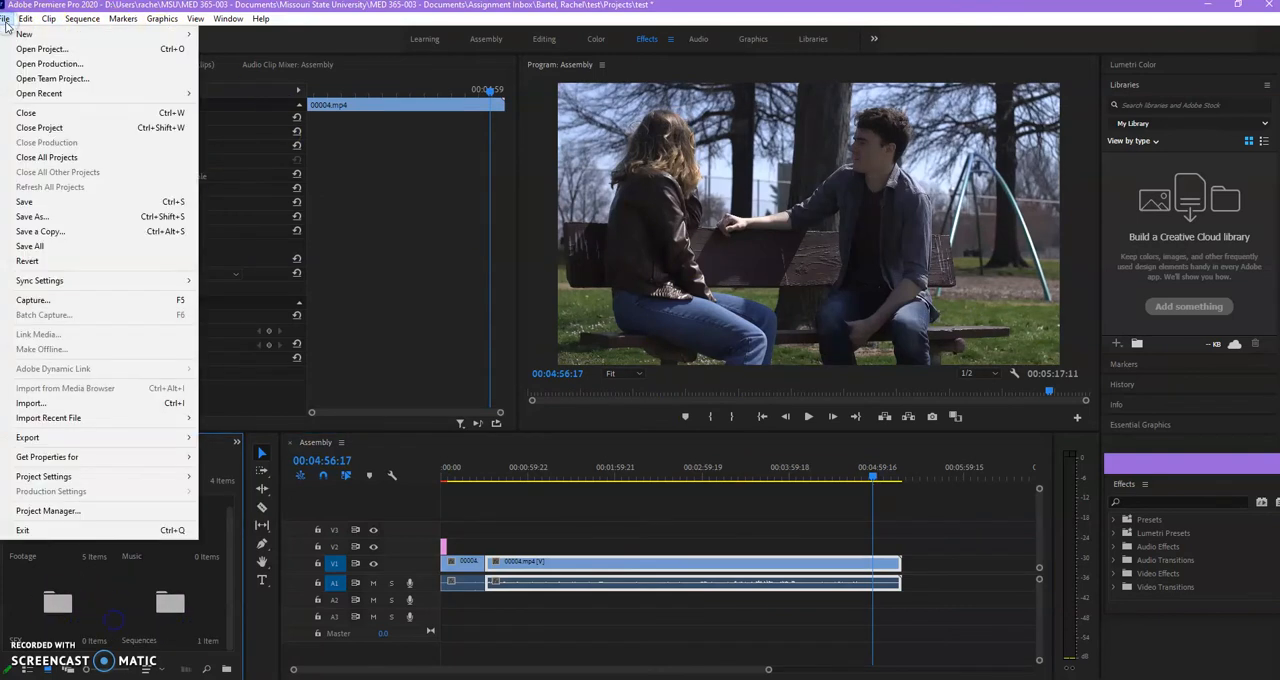
pyautogui.click(18, 34)
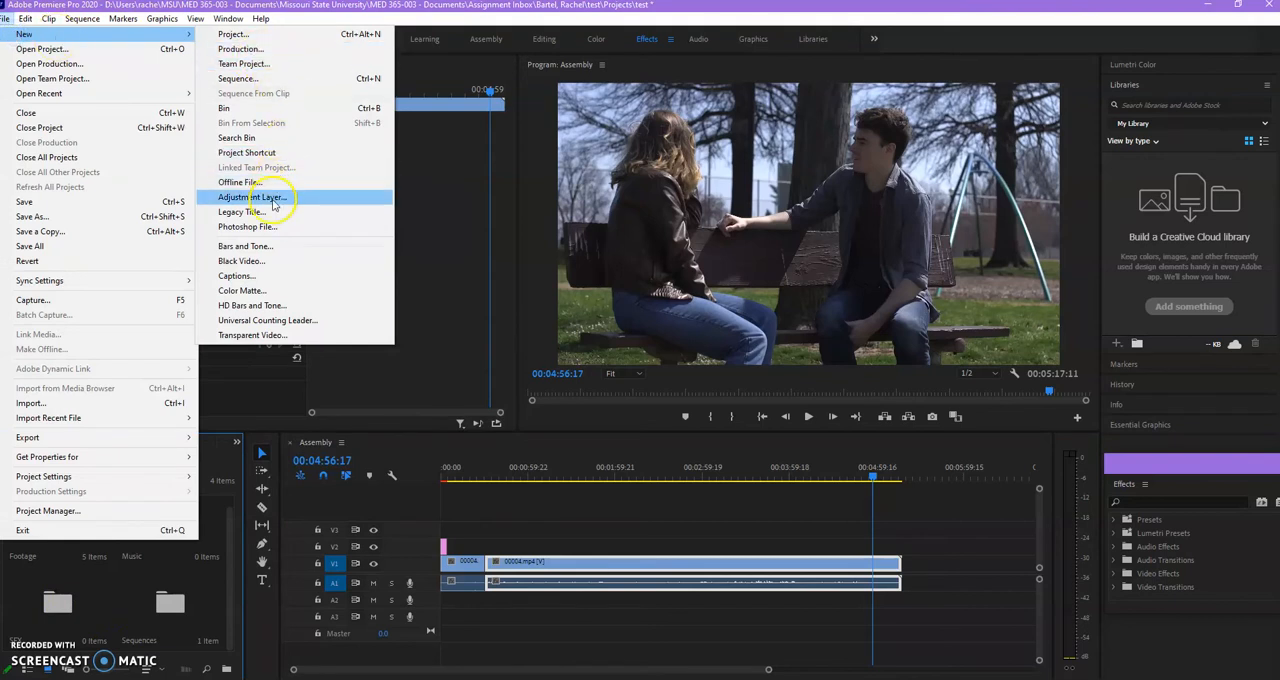
pyautogui.click(267, 218)
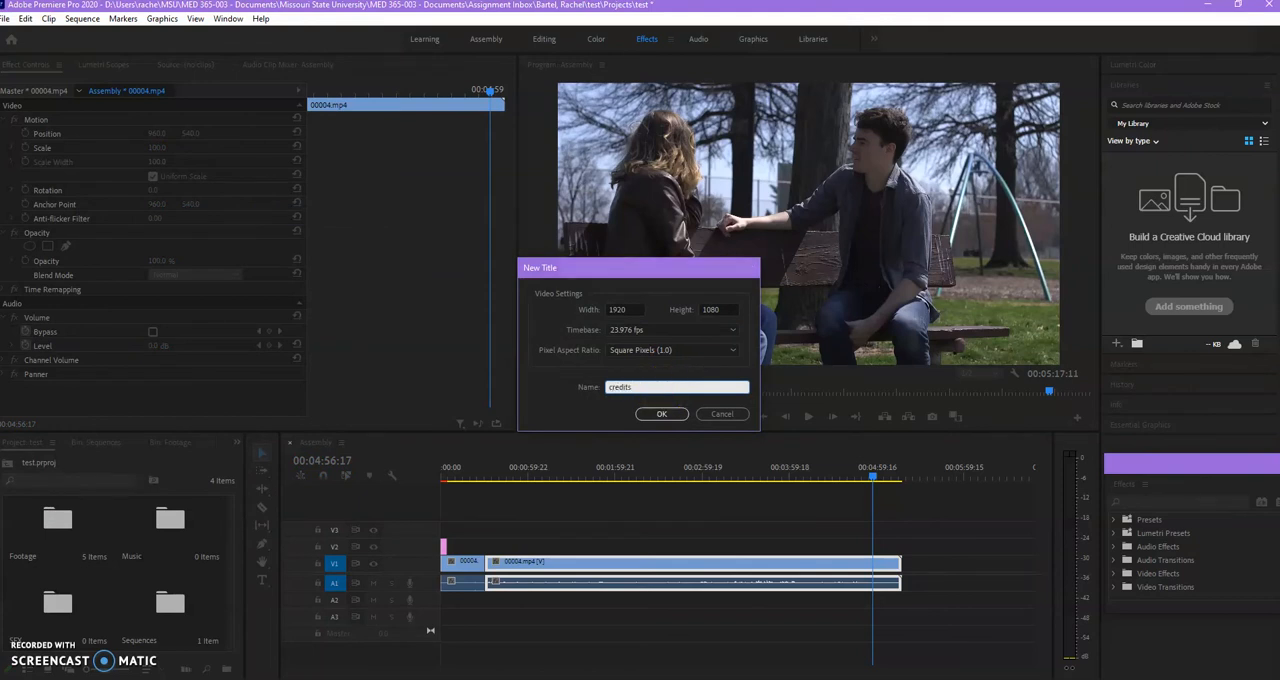
pyautogui.press('Return')
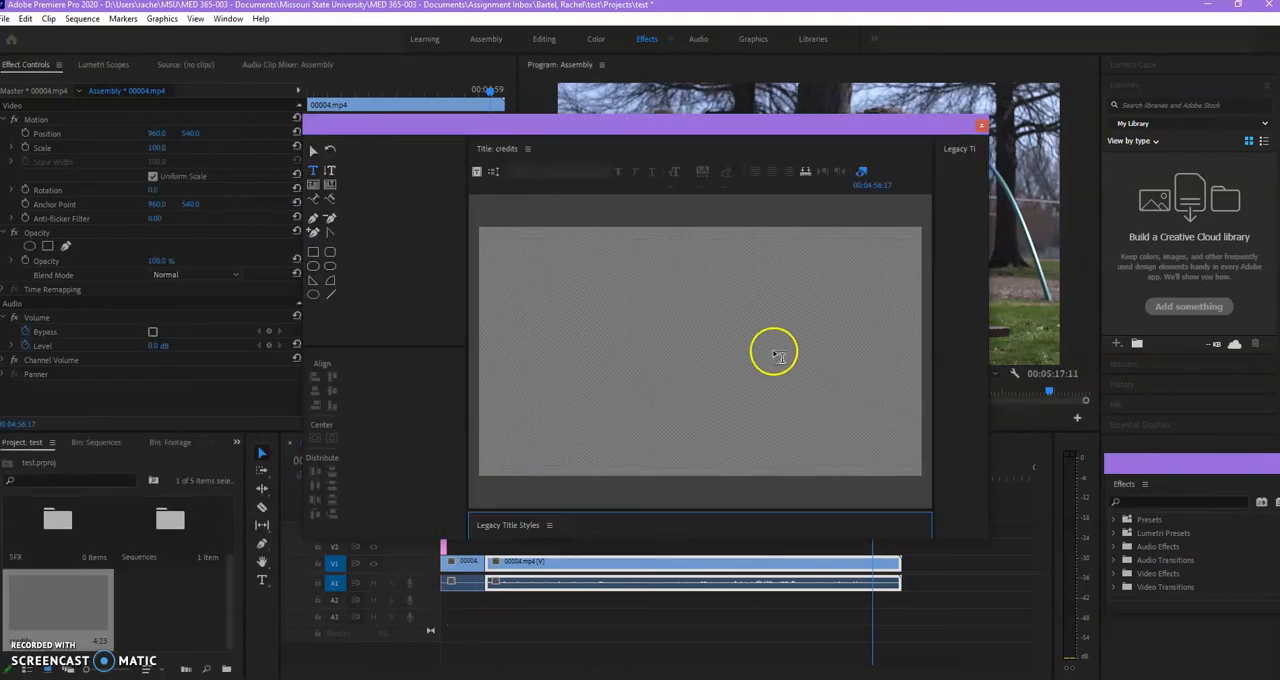
pyautogui.moveTo(468, 348); pyautogui.dragTo(348, 326)
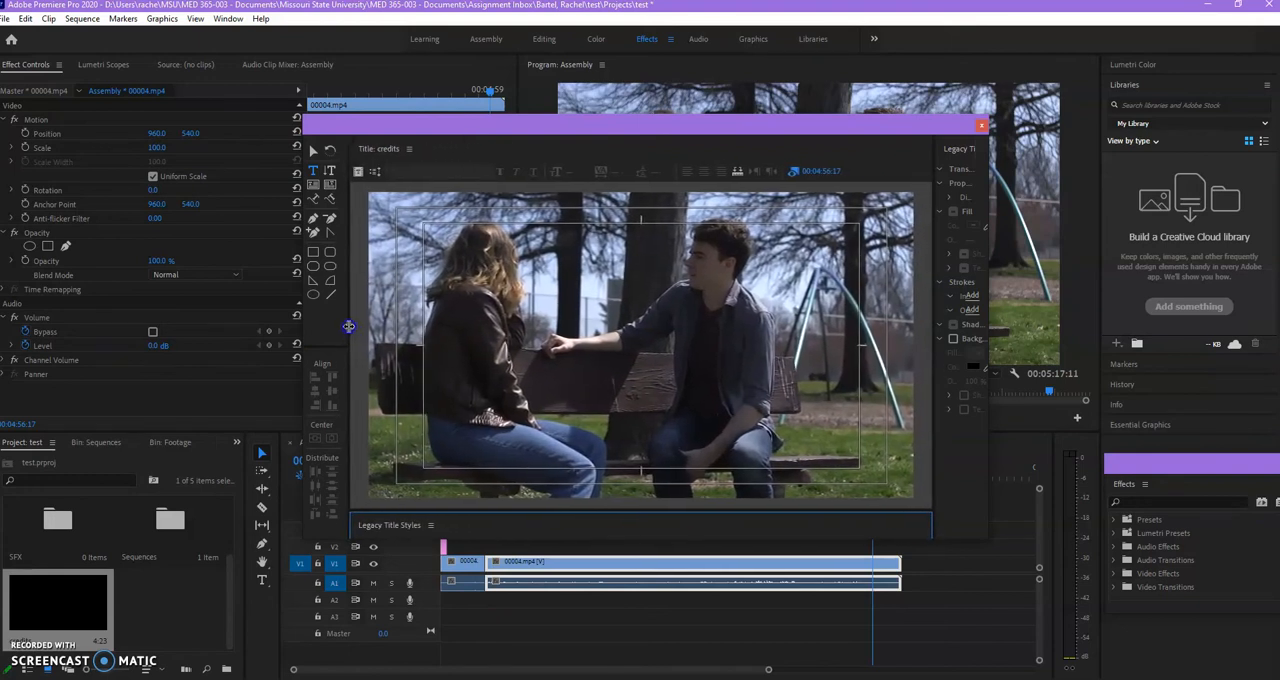
# Widen the title editor's properties area and add the text "directed by", "starring" and "special thanks" on three lines in the upper-left part of the frame.
pyautogui.moveTo(931, 391); pyautogui.dragTo(858, 394)
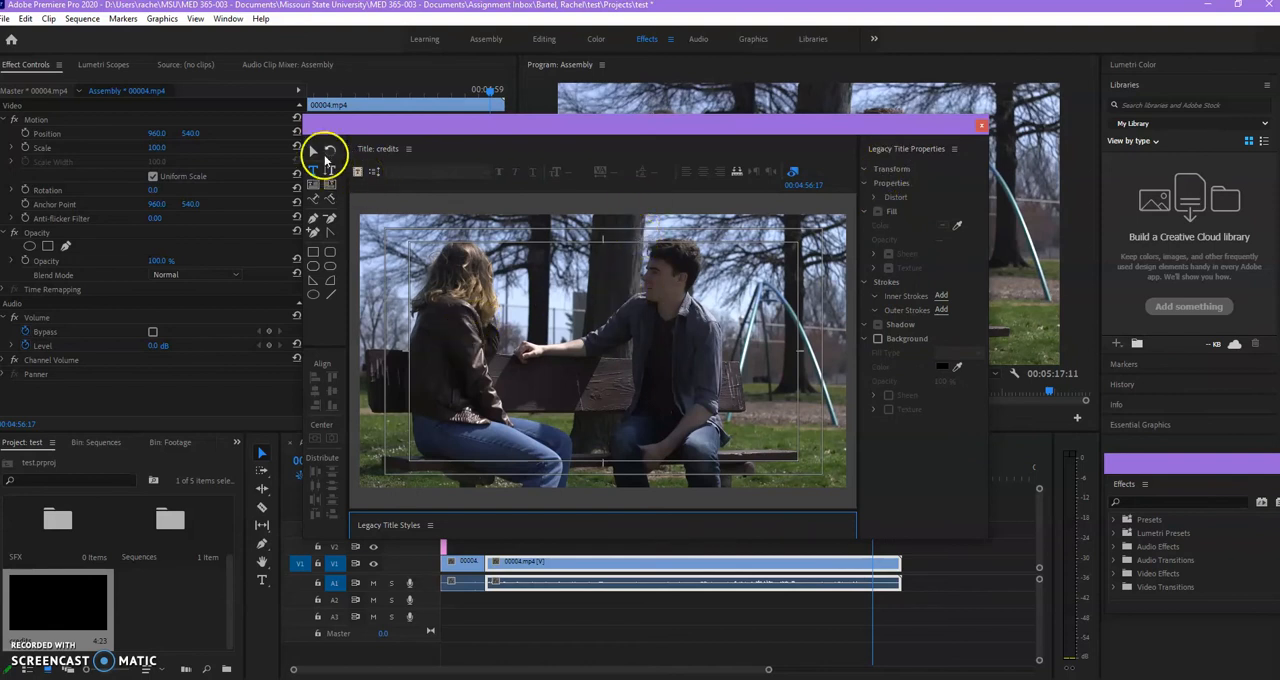
pyautogui.click(314, 150)
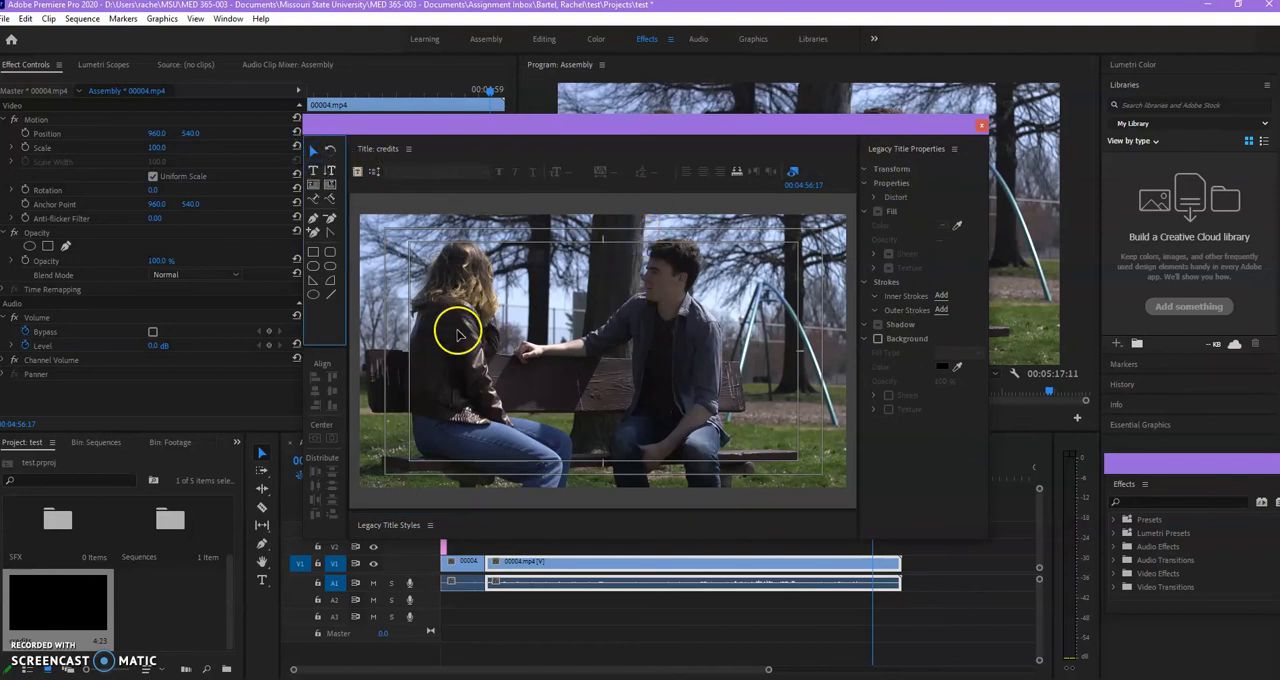
pyautogui.click(310, 174)
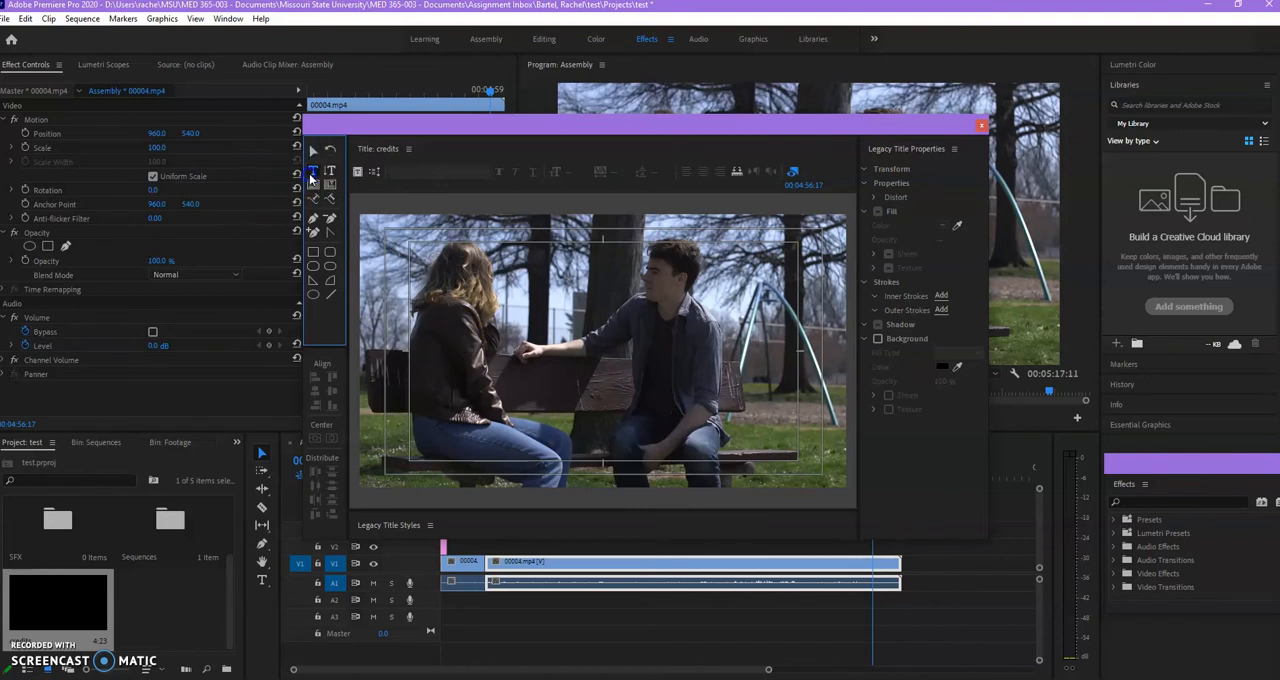
pyautogui.click(445, 285)
pyautogui.click(598, 322)
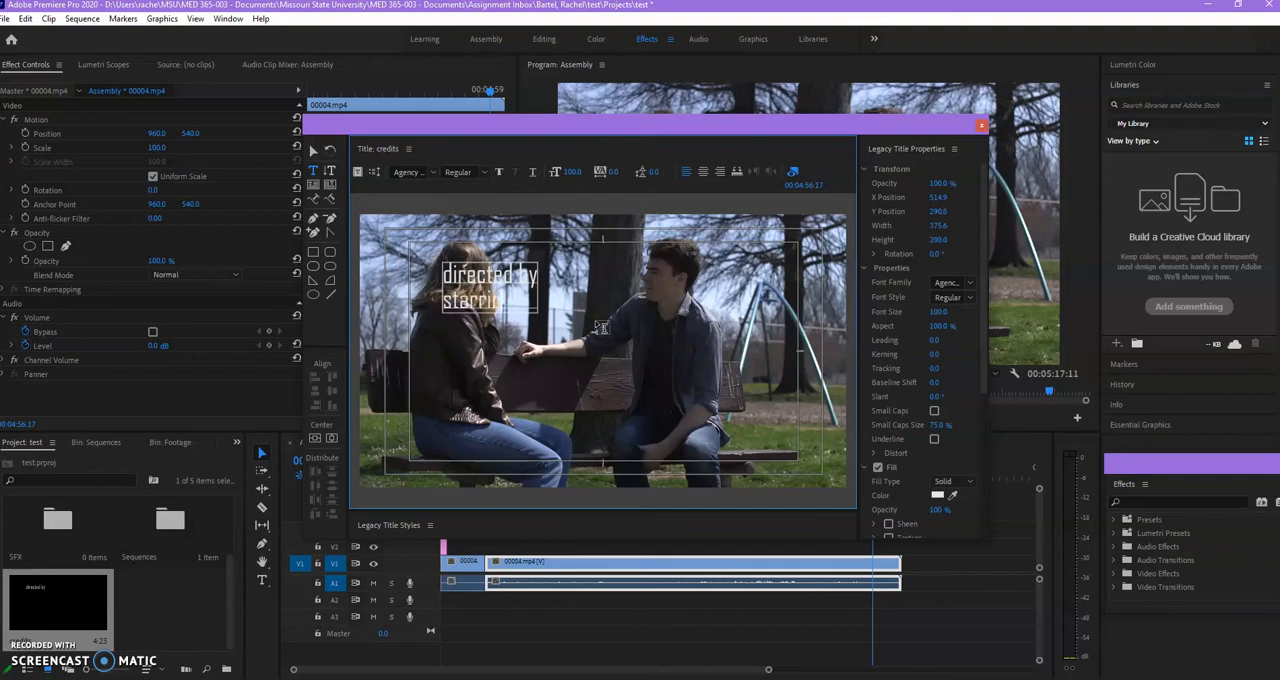
pyautogui.press('Return')
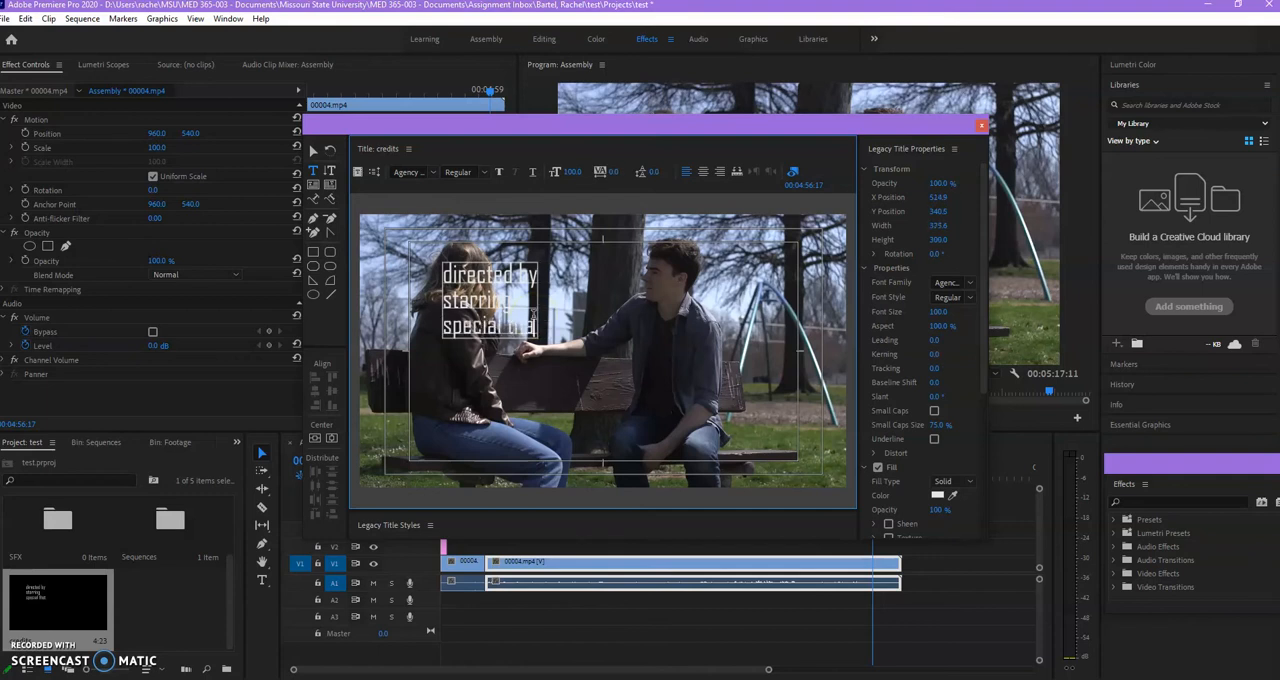
pyautogui.press('Return')
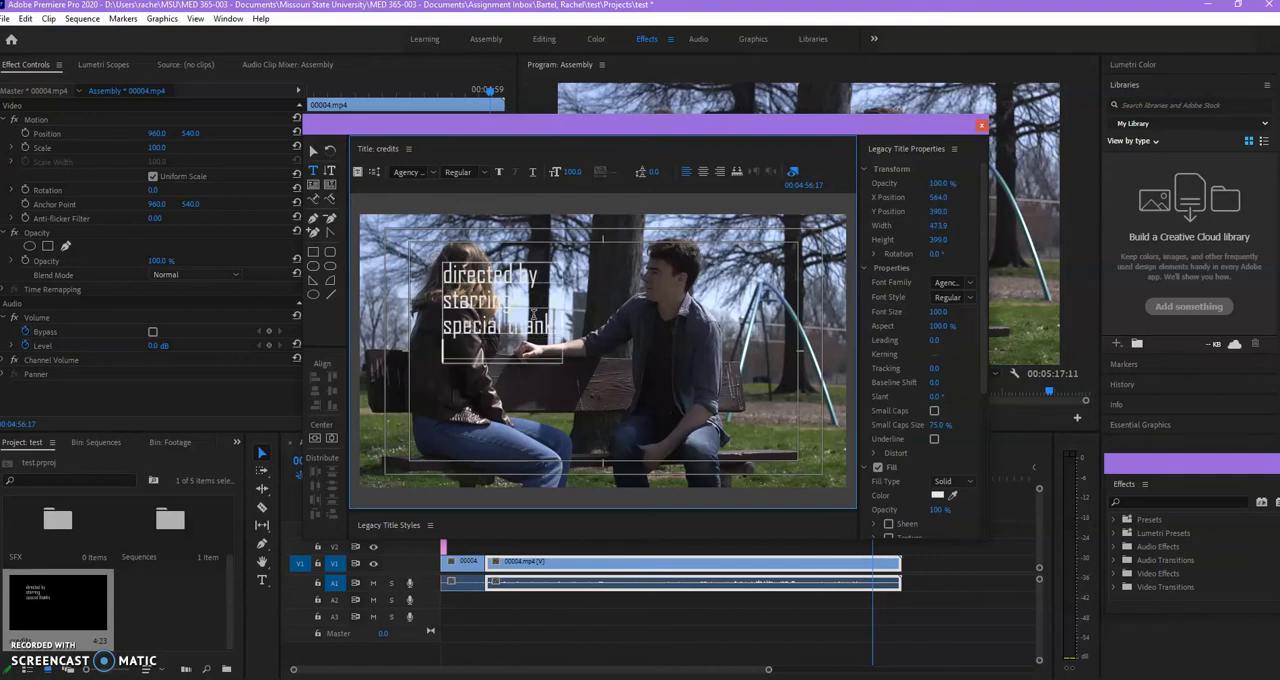
pyautogui.click(522, 318)
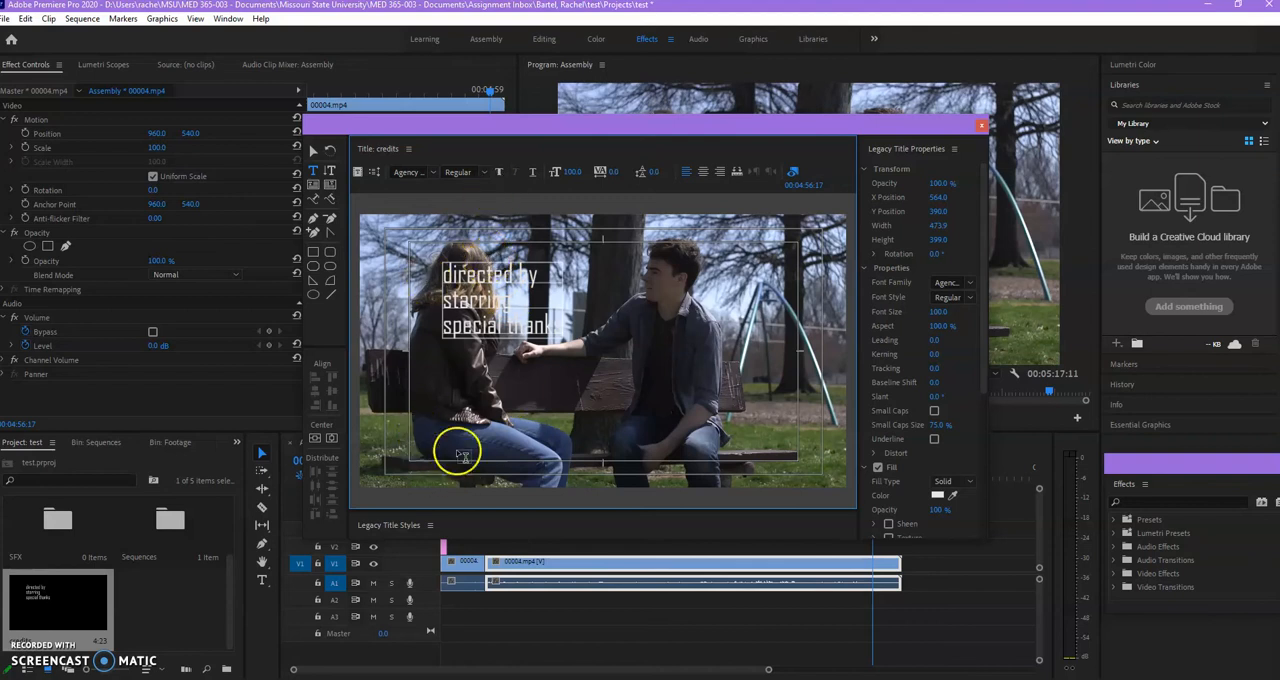
# Make the credits title a roll that starts and ends off screen, and close the title editor.
pyautogui.click(378, 173)
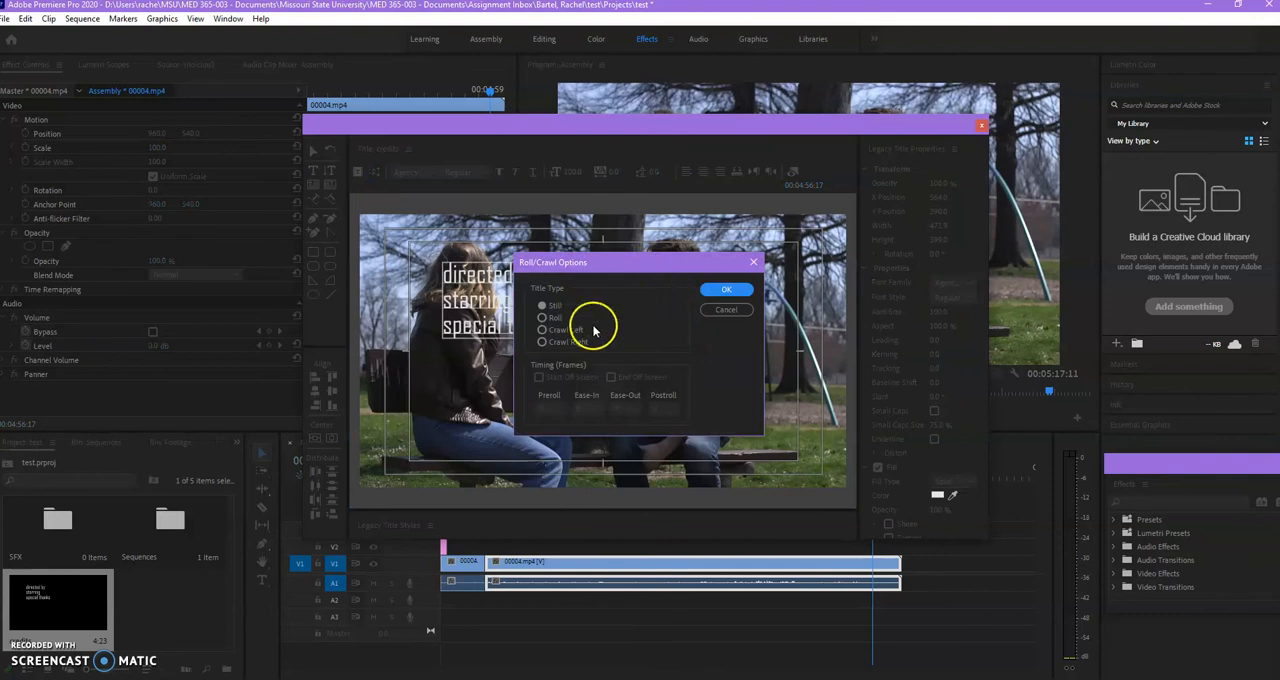
pyautogui.click(543, 318)
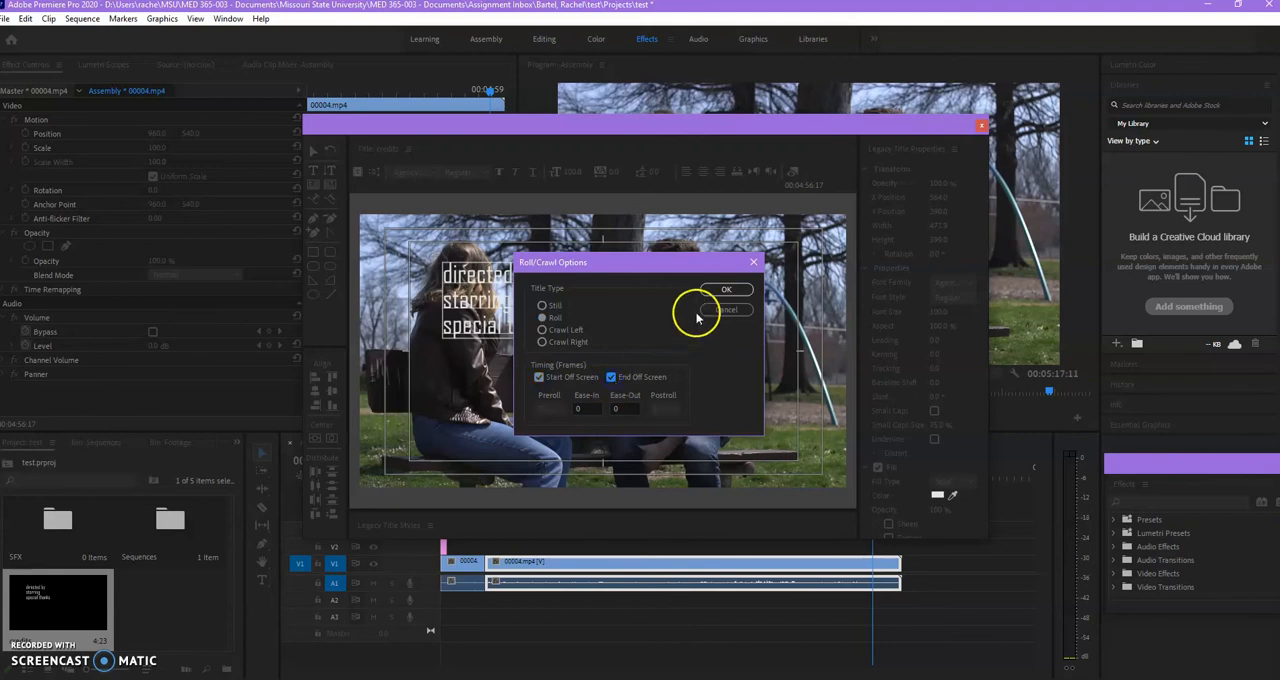
pyautogui.click(726, 290)
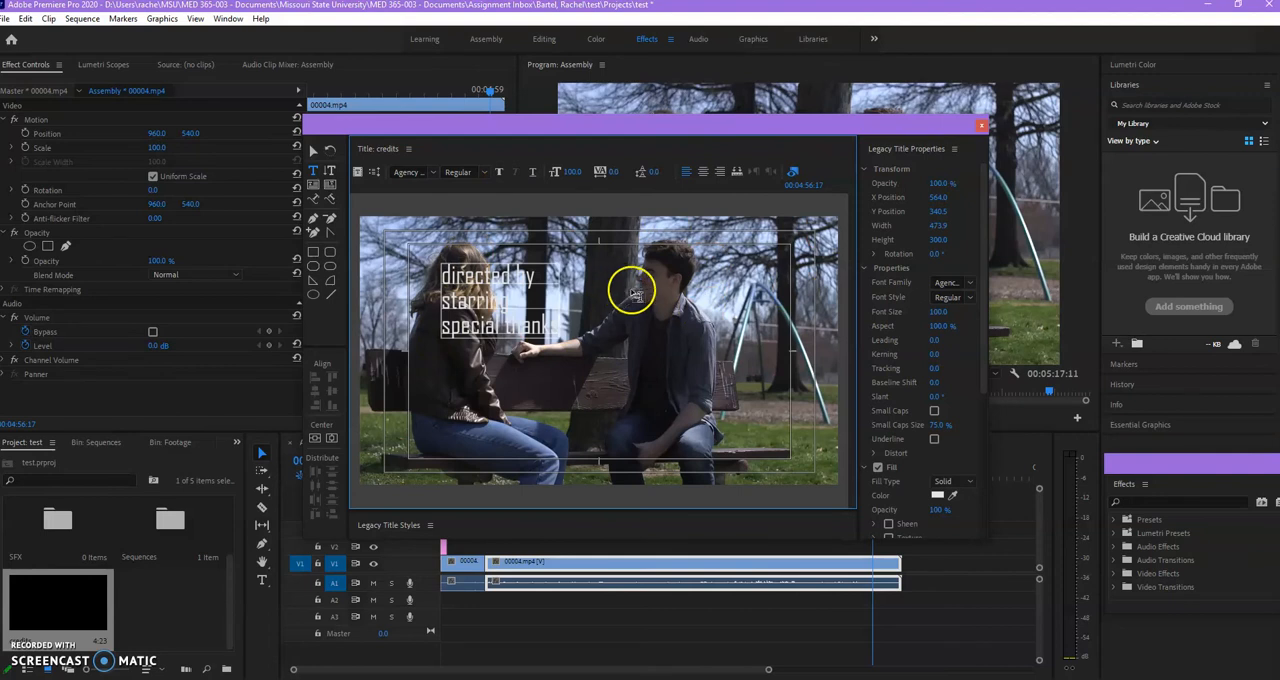
pyautogui.click(981, 124)
# Place the credits title on track V2 above the end of the last video clip and play it back.
pyautogui.scroll(2, 171, 612)
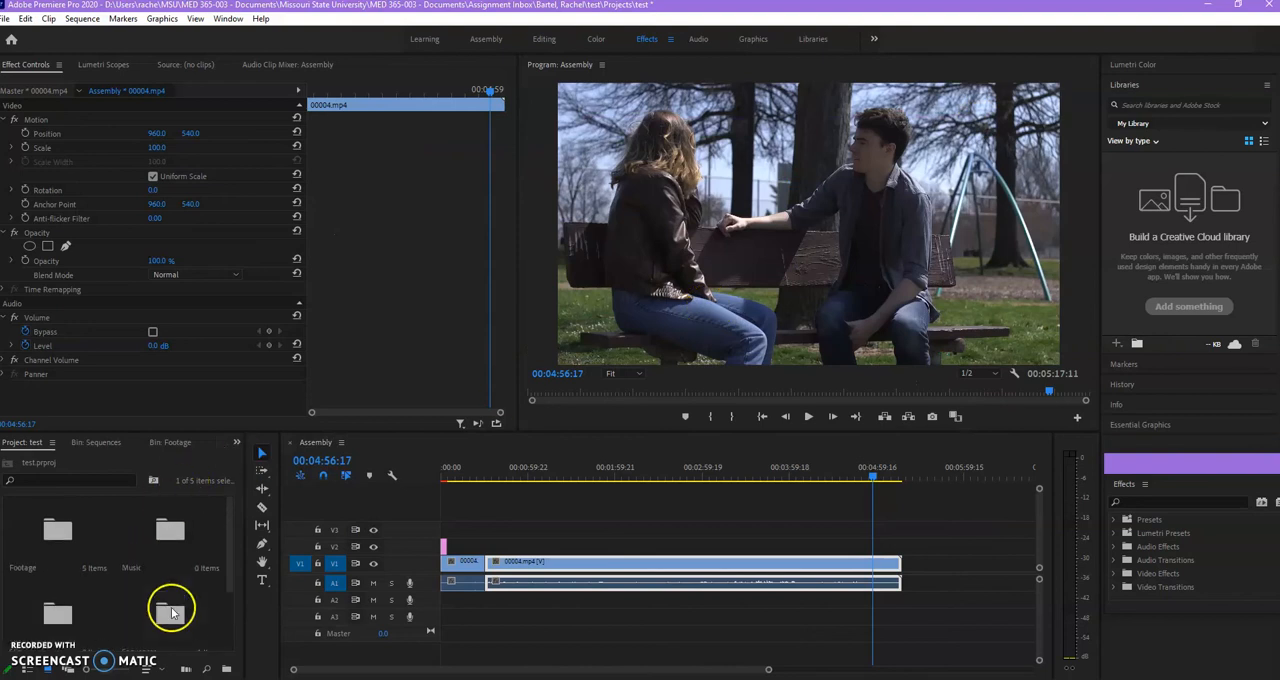
pyautogui.scroll(-2, 174, 616)
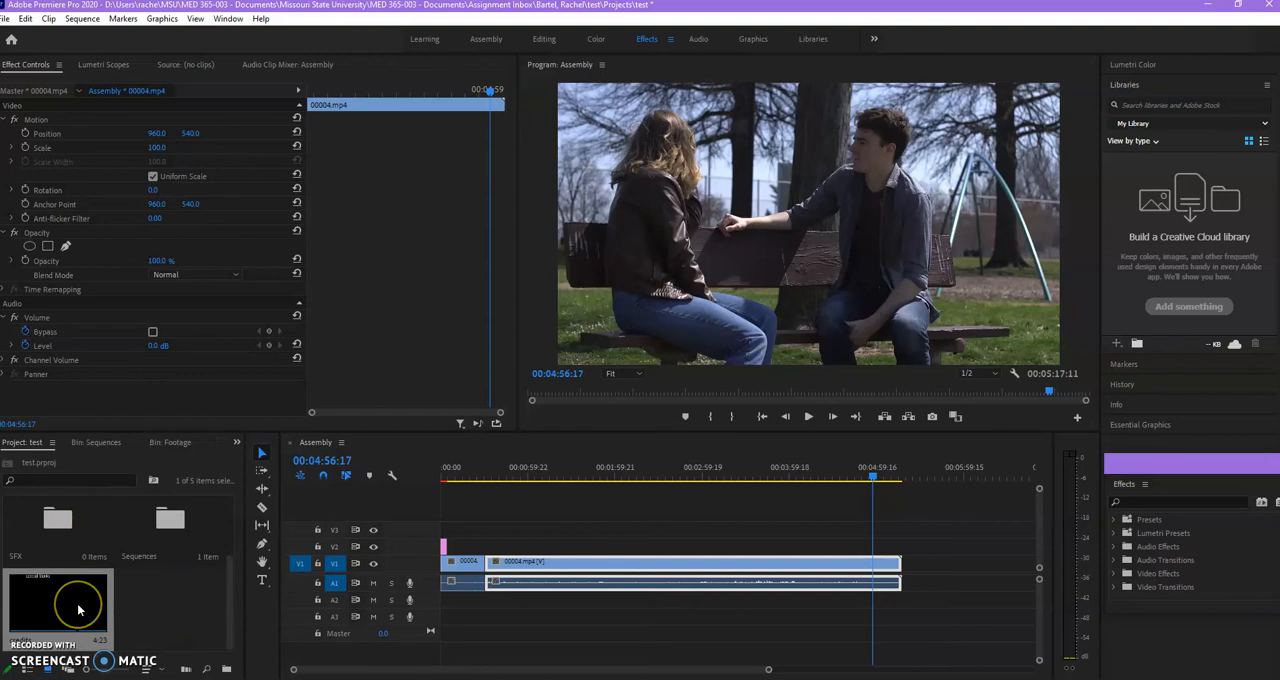
pyautogui.moveTo(77, 603); pyautogui.dragTo(898, 548)
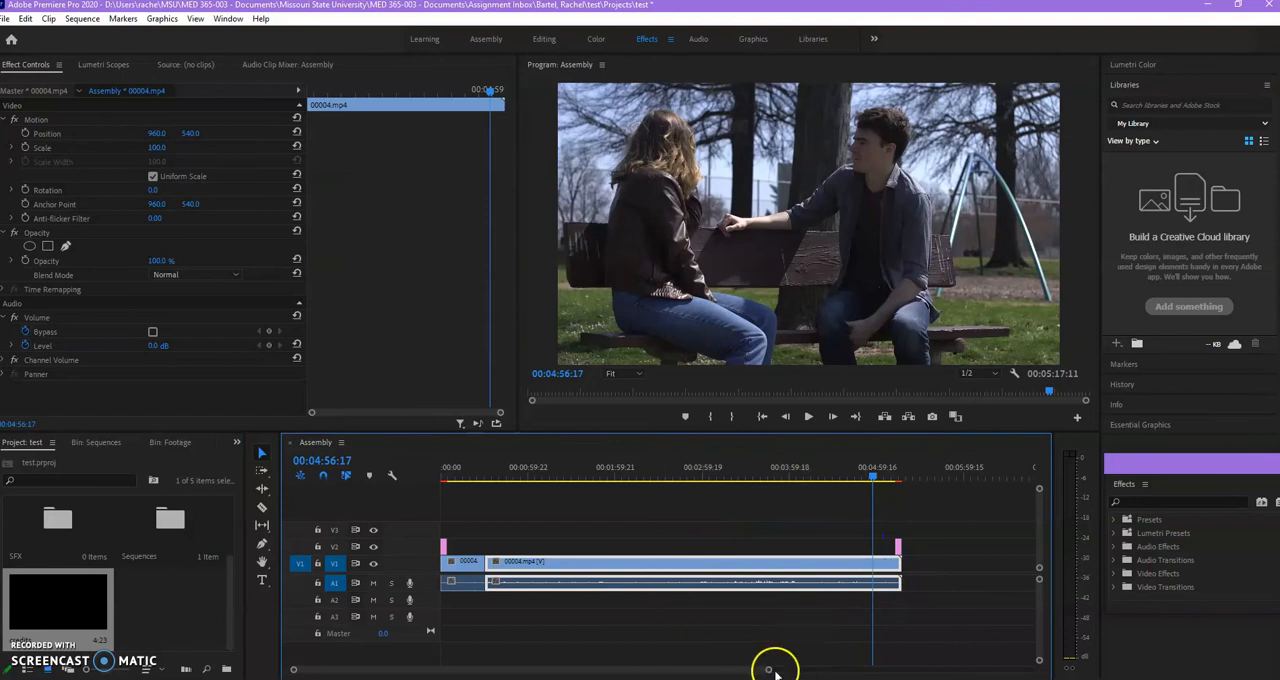
pyautogui.moveTo(771, 671); pyautogui.dragTo(718, 671)
pyautogui.click(781, 475)
pyautogui.press('space')
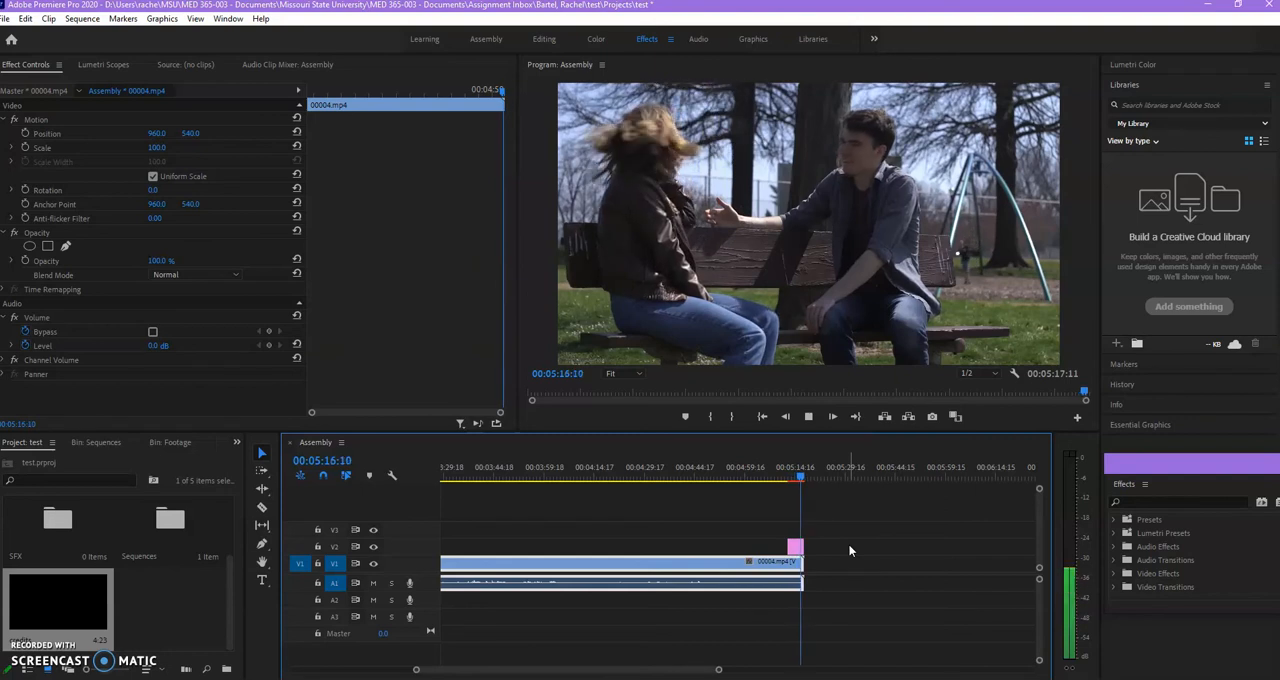
# Extend the start of the credits clip to just before 00:04:55:00 and play back the roll from there.
pyautogui.click(792, 547)
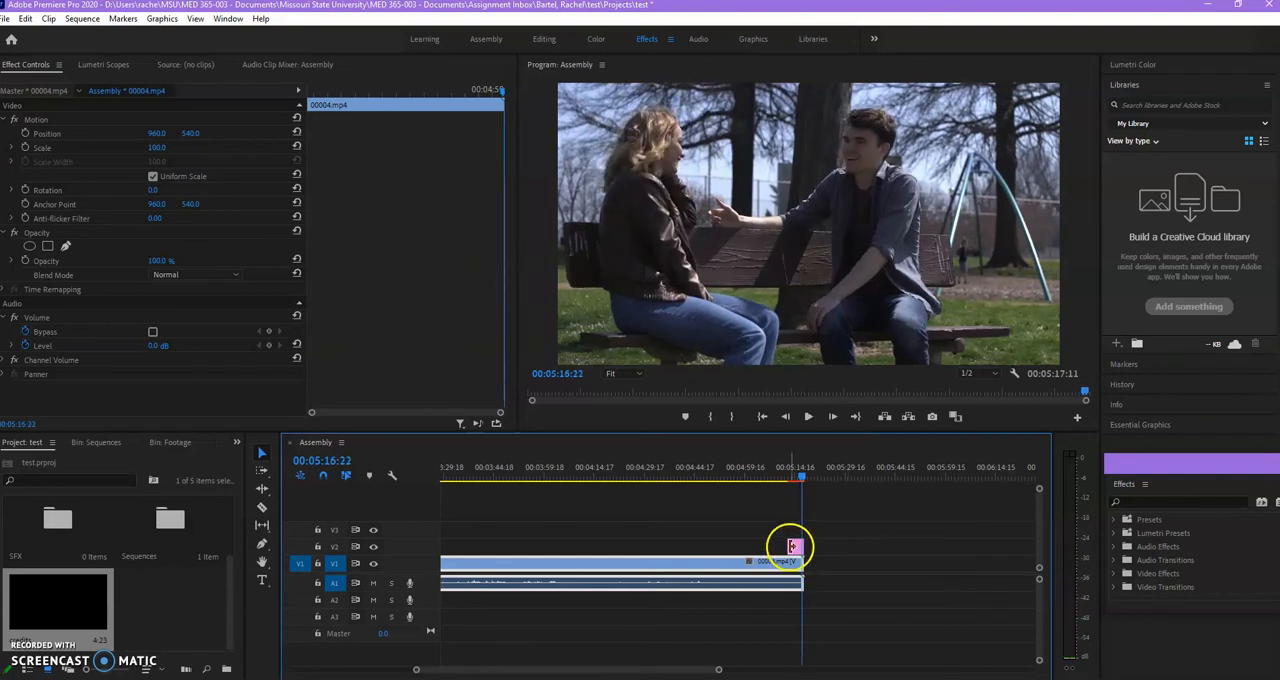
pyautogui.moveTo(784, 547); pyautogui.dragTo(719, 547)
pyautogui.click(727, 474)
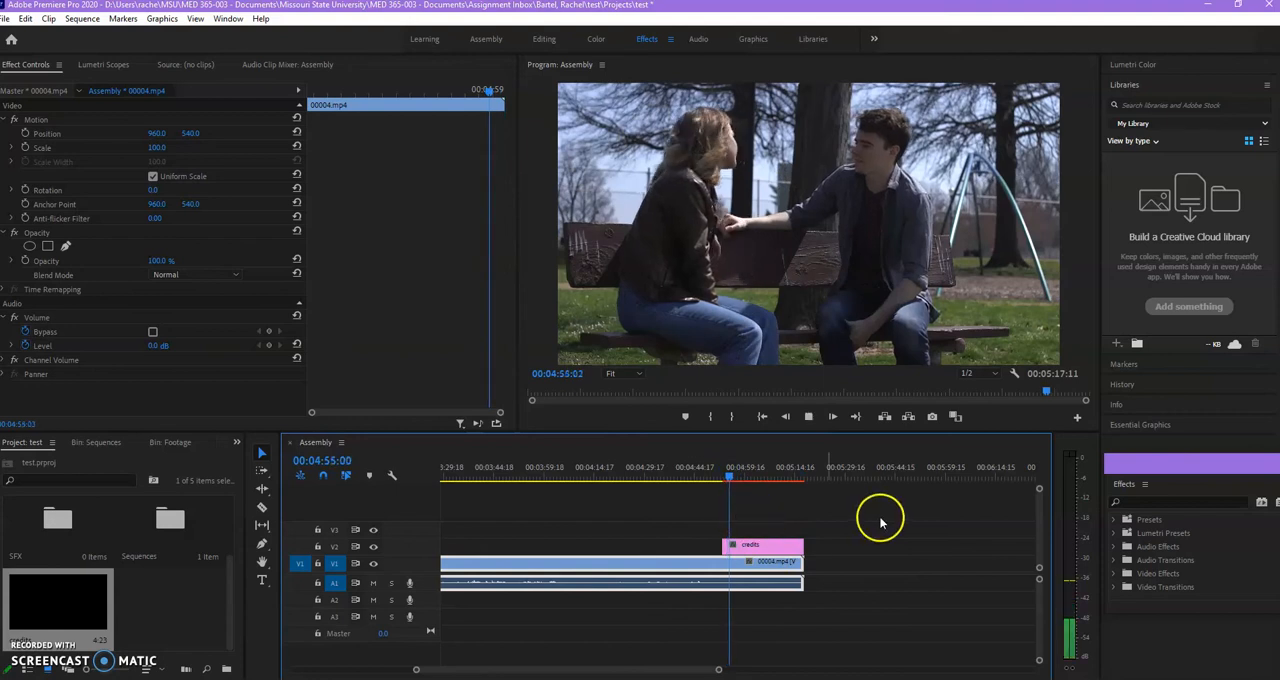
pyautogui.press('space')
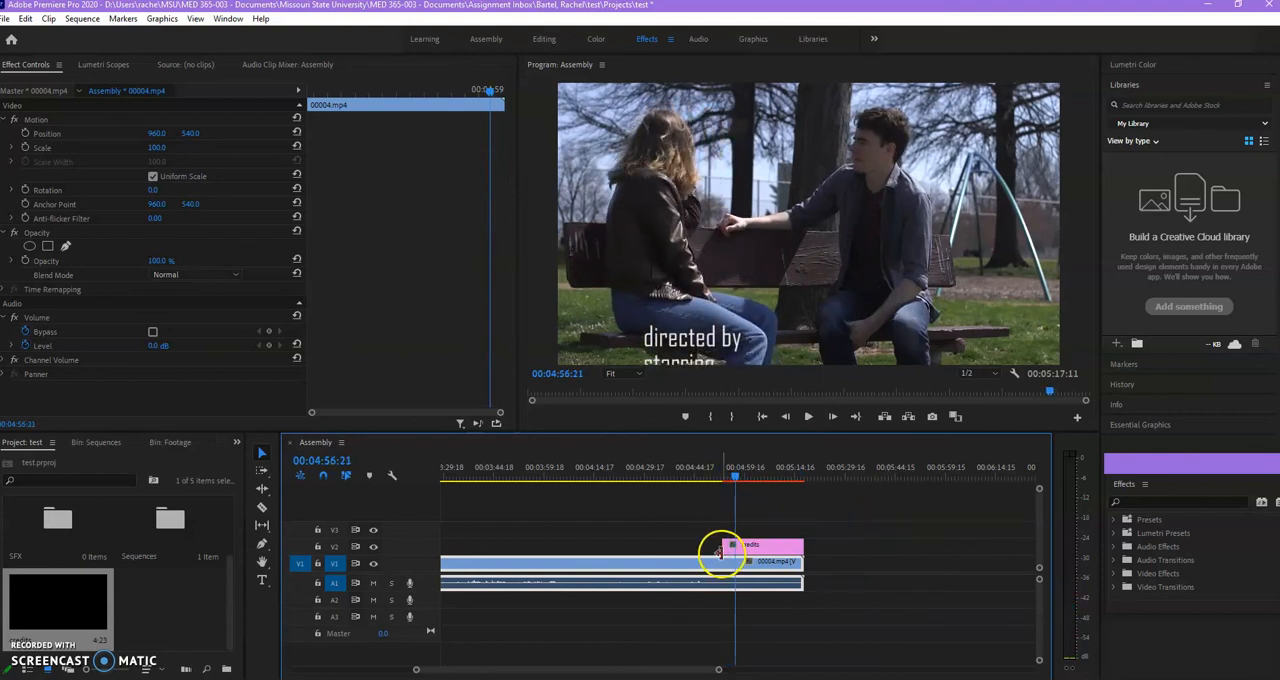
# Shorten the credits clip from its start to only the last few seconds of the sequence and play back the roll.
pyautogui.moveTo(725, 549); pyautogui.dragTo(797, 547)
pyautogui.press('space')
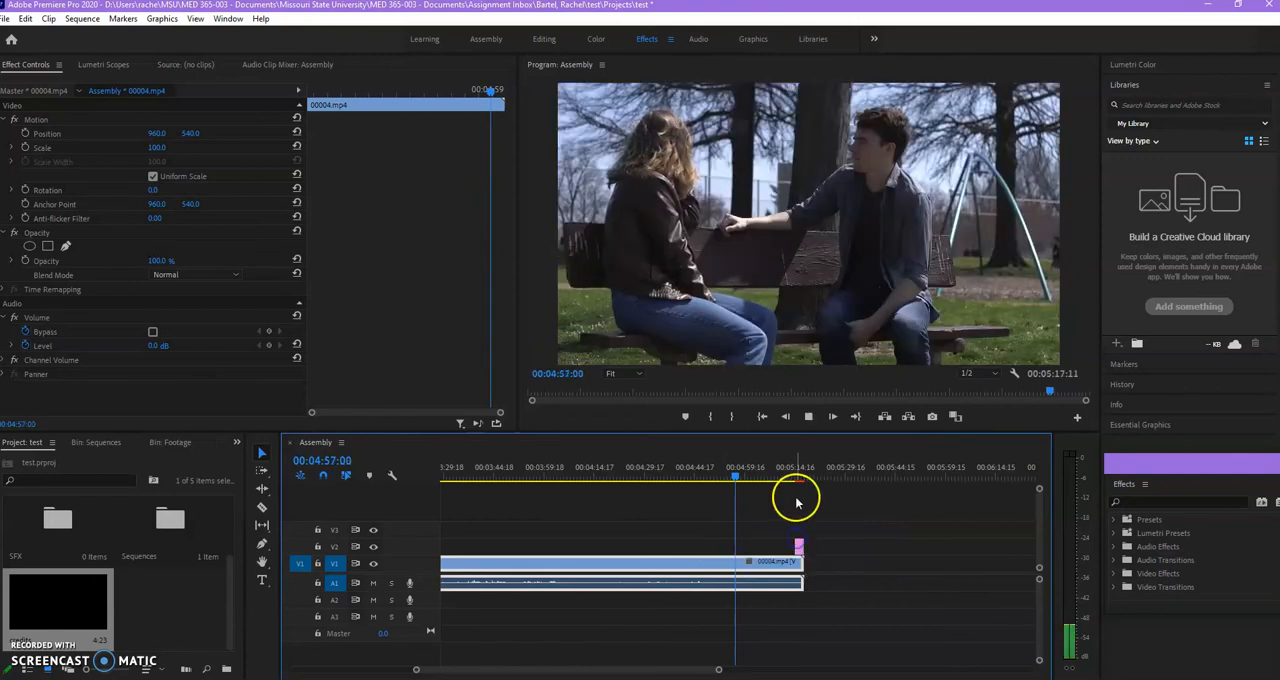
pyautogui.click(791, 478)
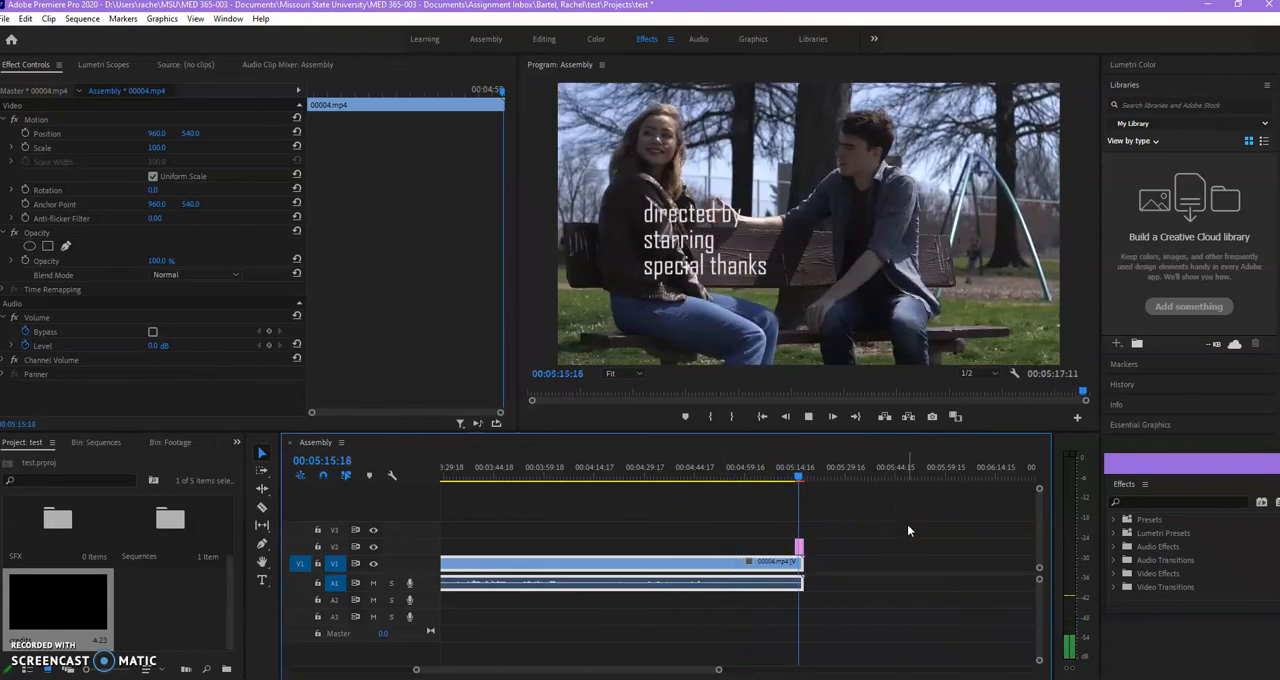
pyautogui.press('space')
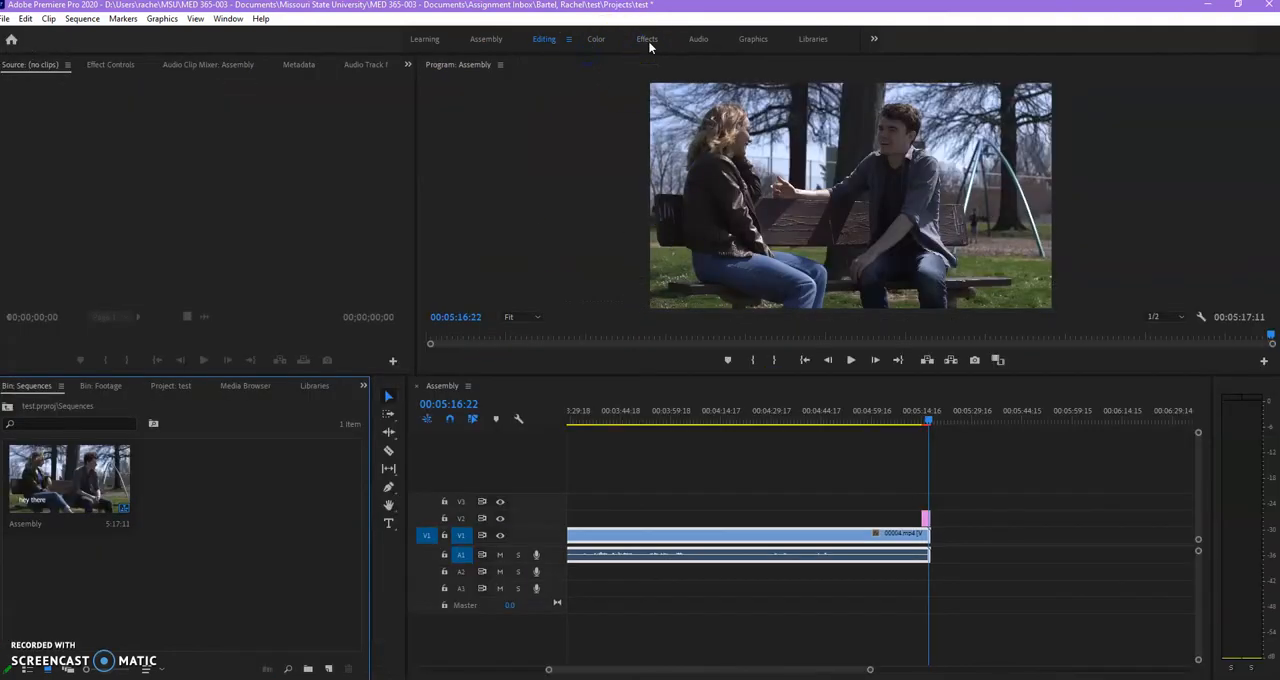
# Switch to the Effects workspace, then move the floating Effects window upward and make it taller.
pyautogui.click(647, 40)
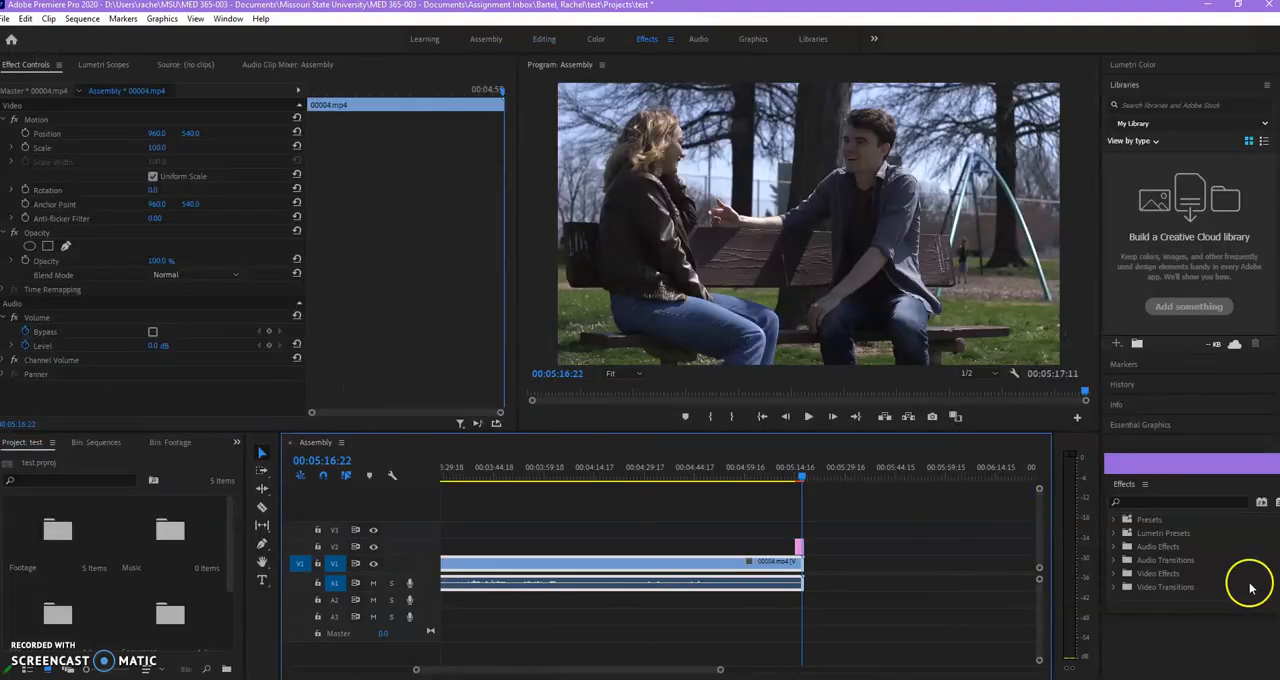
pyautogui.moveTo(1165, 470); pyautogui.dragTo(1098, 442)
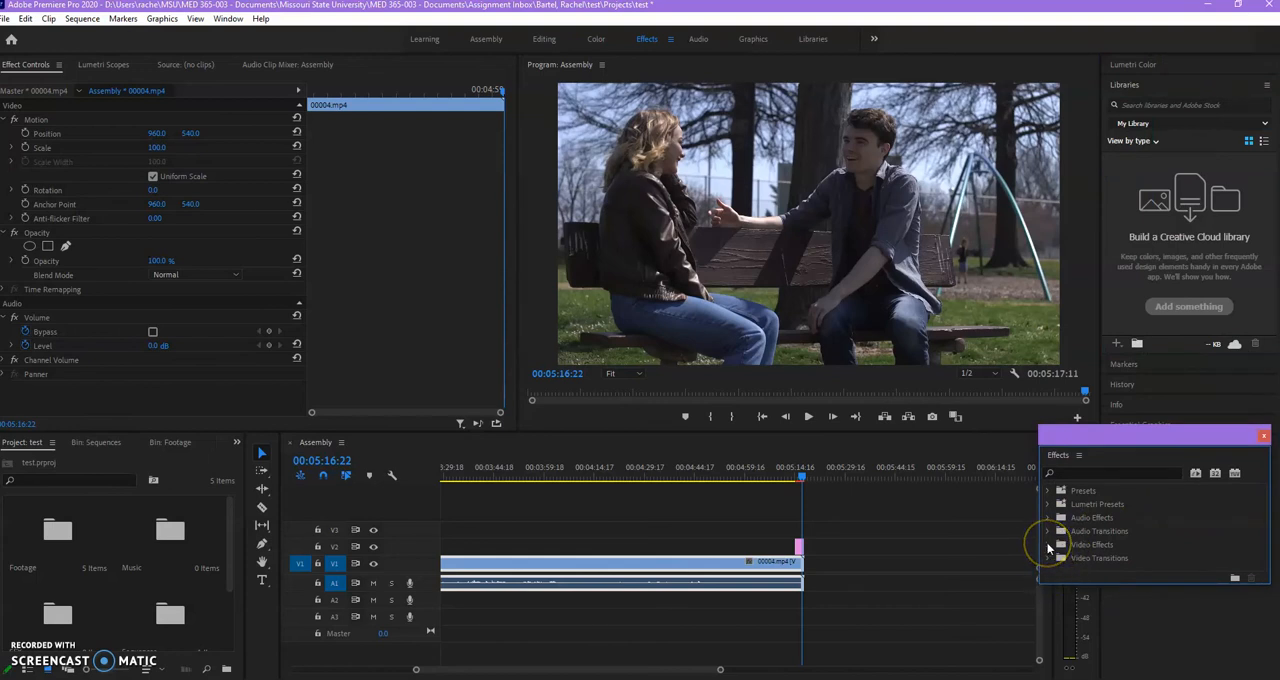
pyautogui.click(1048, 547)
pyautogui.moveTo(1111, 588); pyautogui.dragTo(1111, 643)
pyautogui.moveTo(1102, 438); pyautogui.dragTo(1138, 203)
pyautogui.moveTo(1150, 412); pyautogui.dragTo(1140, 597)
# List the Dissolve video transitions and move the playhead to 00:00:25:04, shortly before the cut between the two 00004.mp4 clips.
pyautogui.click(1073, 326)
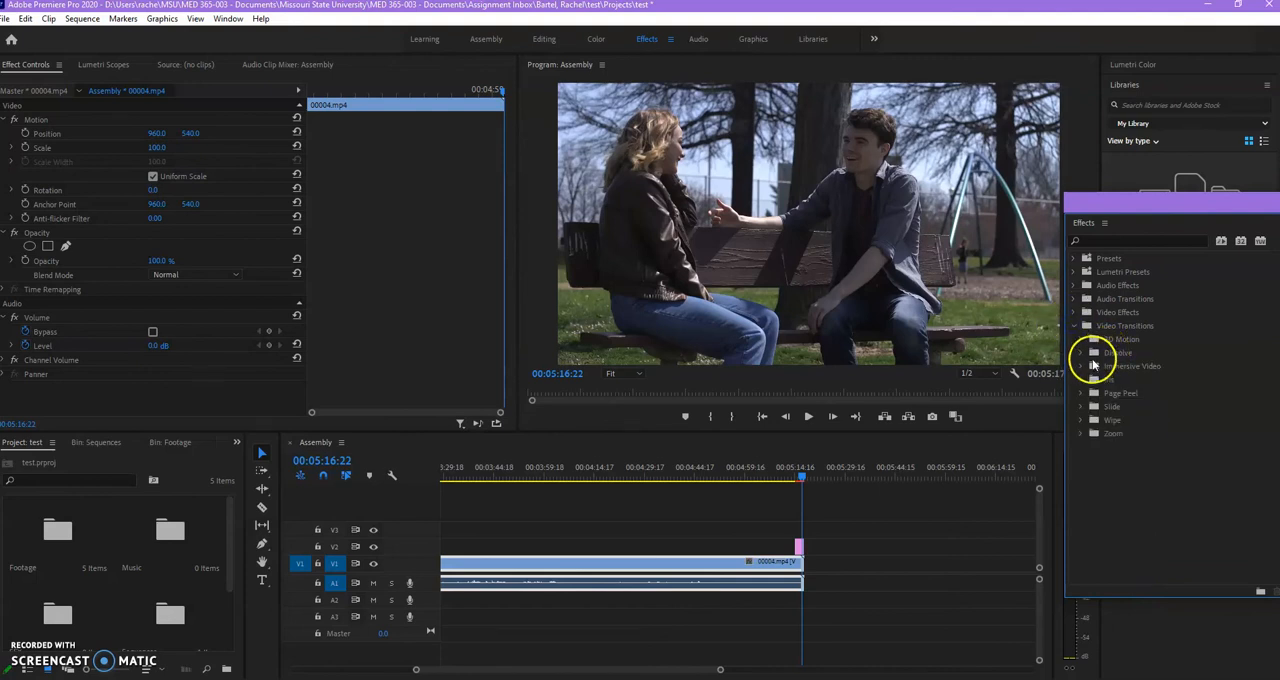
pyautogui.click(1081, 353)
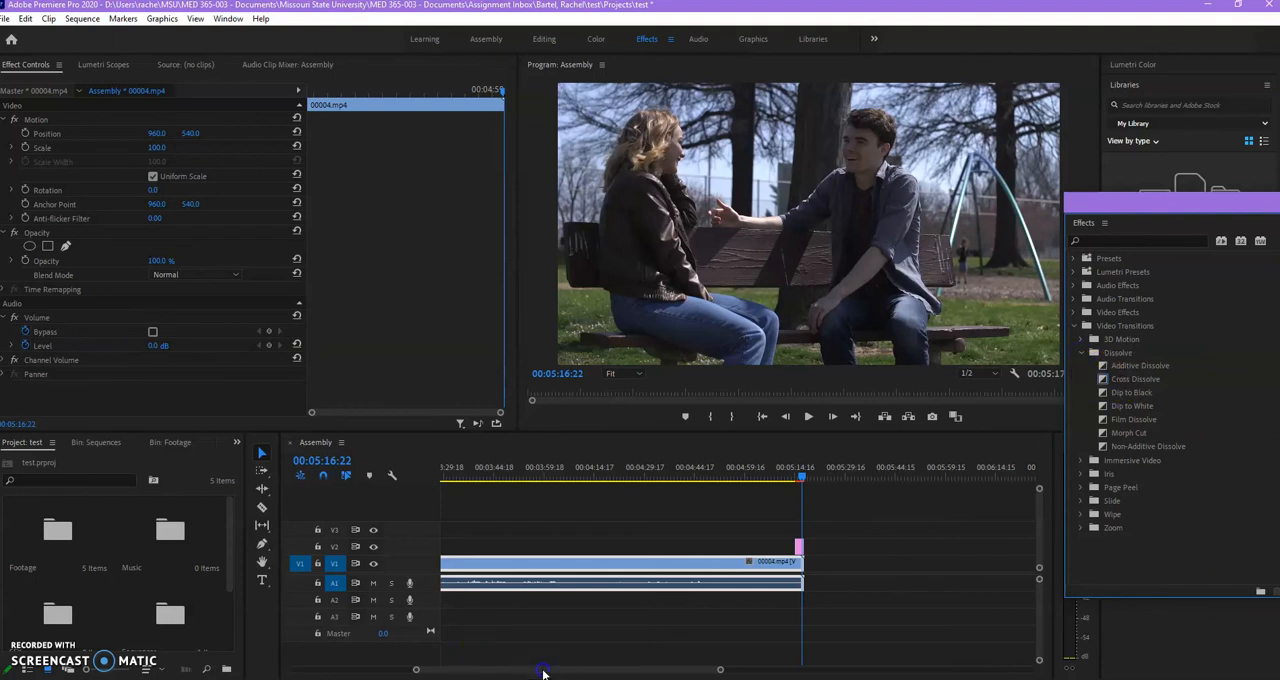
pyautogui.moveTo(543, 673); pyautogui.dragTo(390, 666)
pyautogui.click(572, 541)
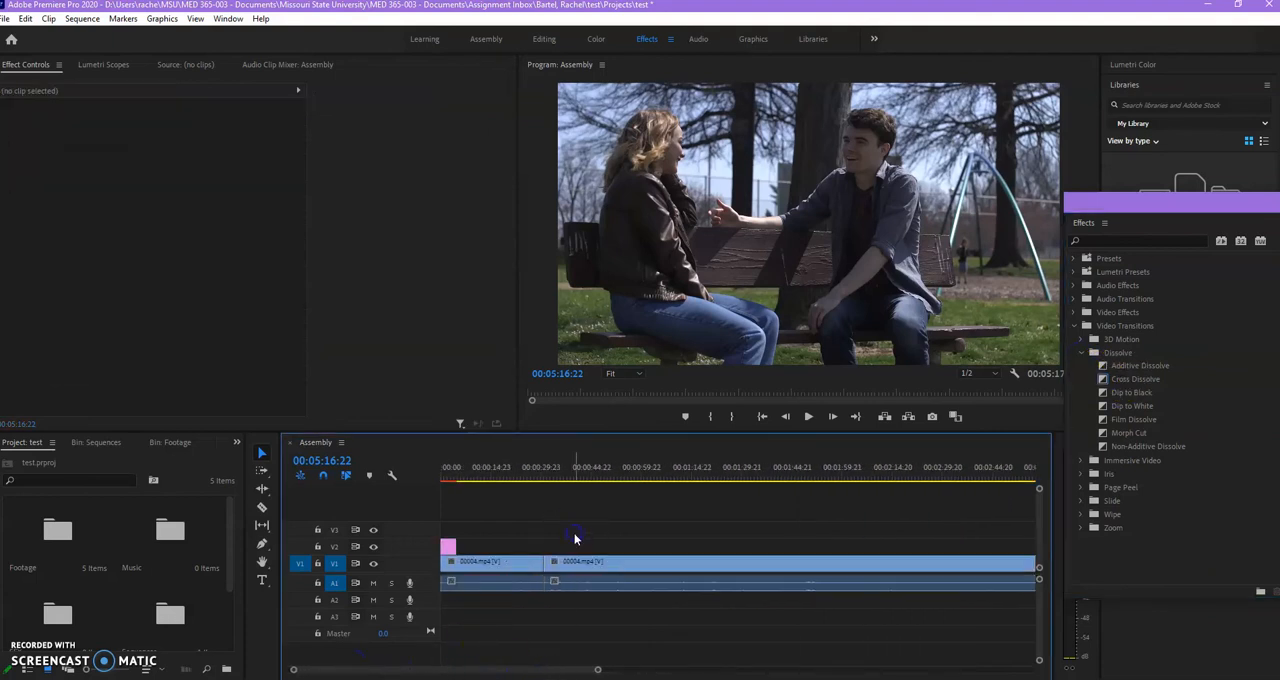
pyautogui.moveTo(546, 475)
pyautogui.mouseDown()
pyautogui.moveTo(608, 491)
pyautogui.moveTo(580, 474)
pyautogui.moveTo(511, 486)
pyautogui.moveTo(528, 476)
pyautogui.mouseUp()
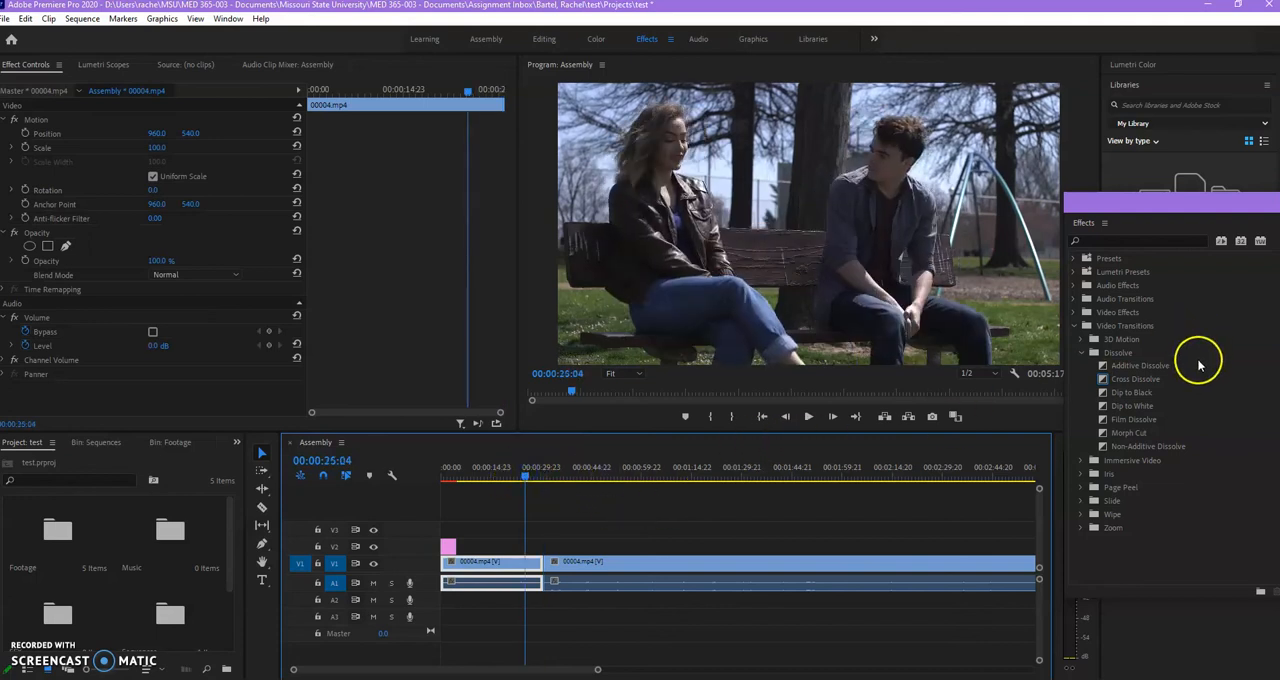
# Apply the Dip to Black transition to the cut between the two 00004.mp4 clips and play through it.
pyautogui.moveTo(1133, 393); pyautogui.dragTo(635, 517)
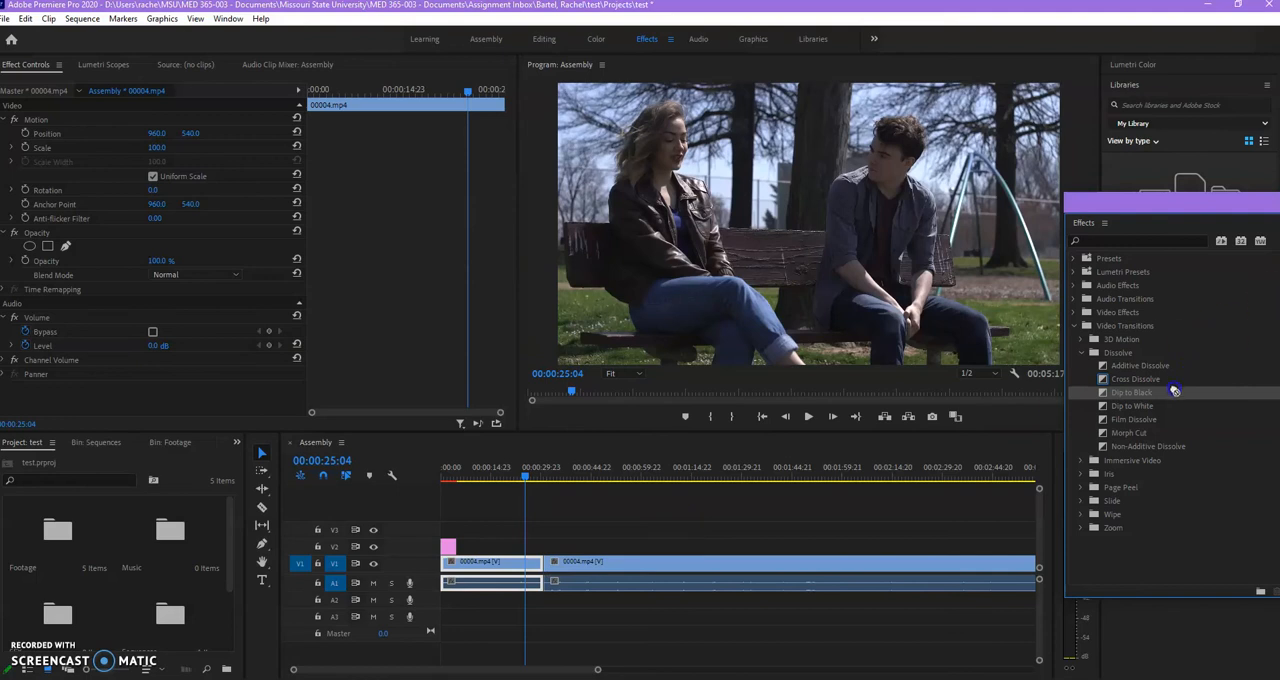
pyautogui.moveTo(1032, 475); pyautogui.dragTo(558, 563)
pyautogui.moveTo(597, 670); pyautogui.dragTo(401, 669)
pyautogui.moveTo(1143, 396); pyautogui.dragTo(977, 502)
pyautogui.moveTo(888, 567); pyautogui.dragTo(886, 564)
pyautogui.click(866, 474)
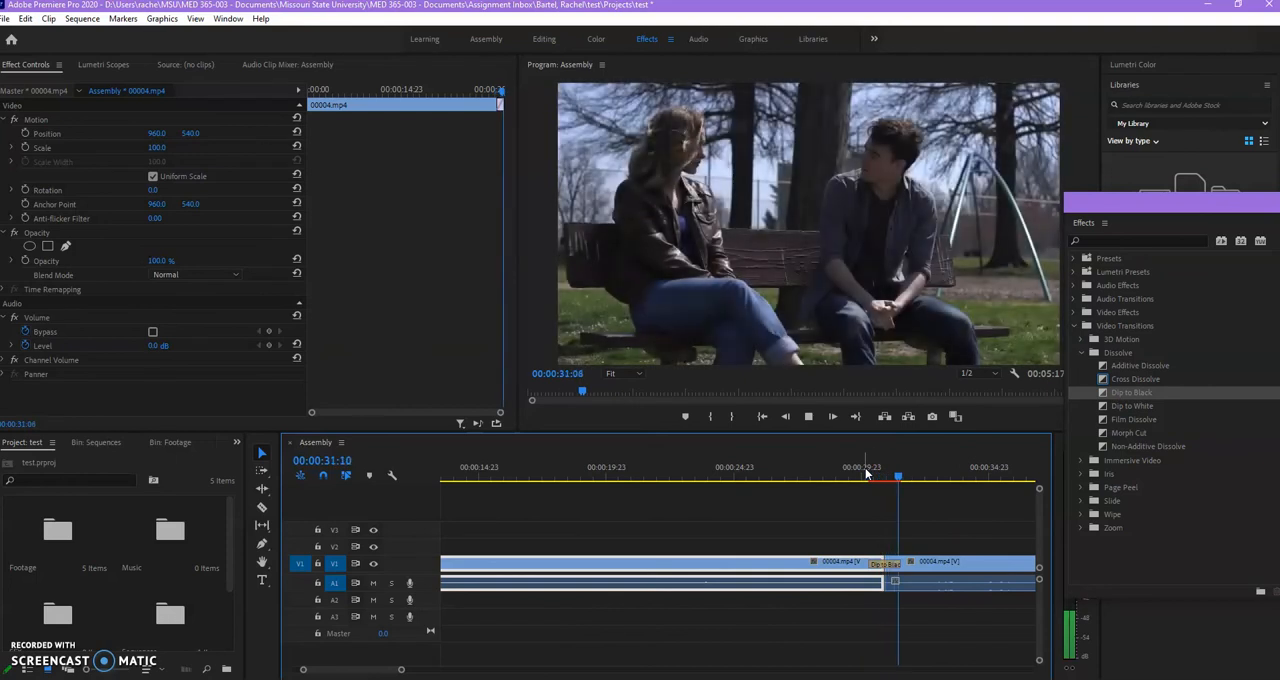
pyautogui.click(890, 580)
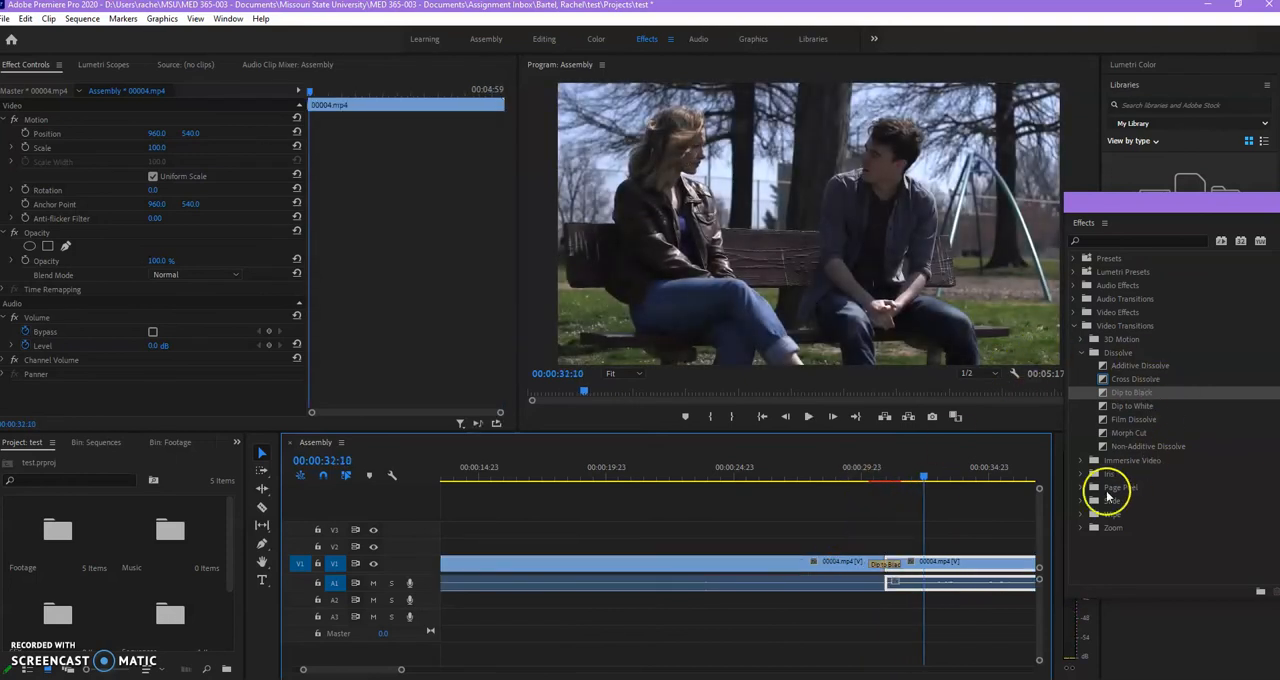
# Apply the Wave Warp distort effect to the first 00004.mp4 clip and move the playhead to 00:00:17:14 within it.
pyautogui.moveTo(403, 672); pyautogui.dragTo(517, 670)
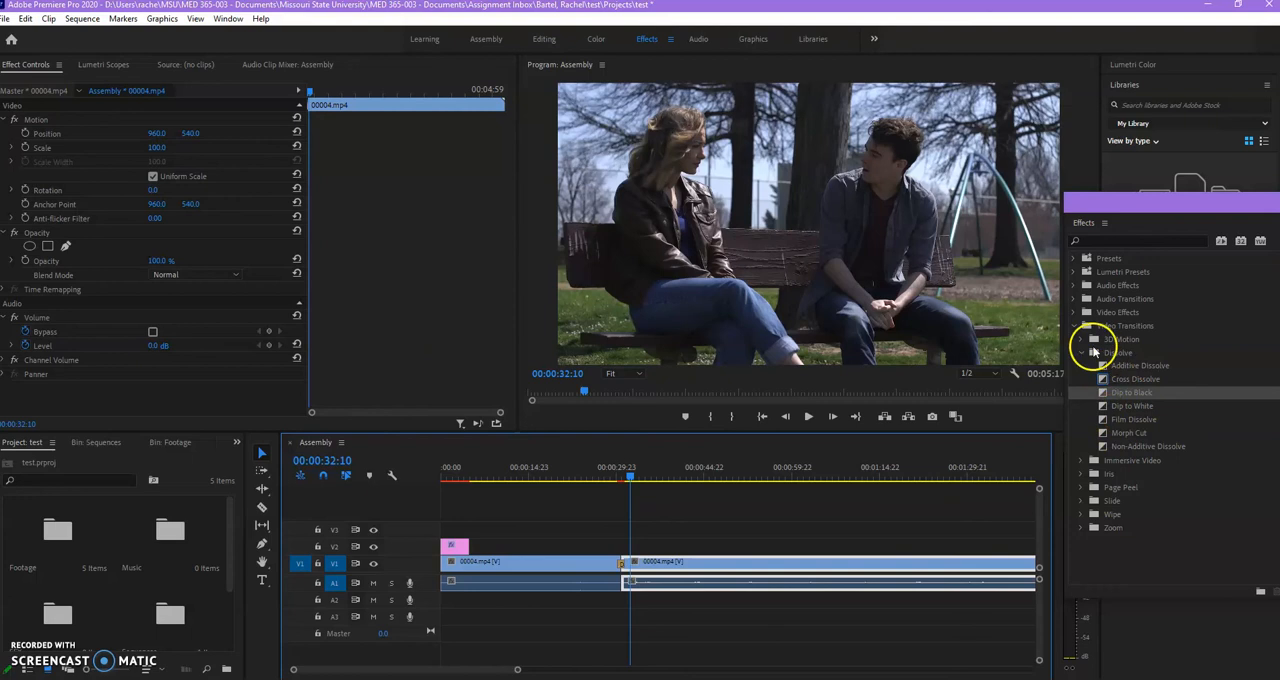
pyautogui.click(1076, 326)
pyautogui.click(1076, 313)
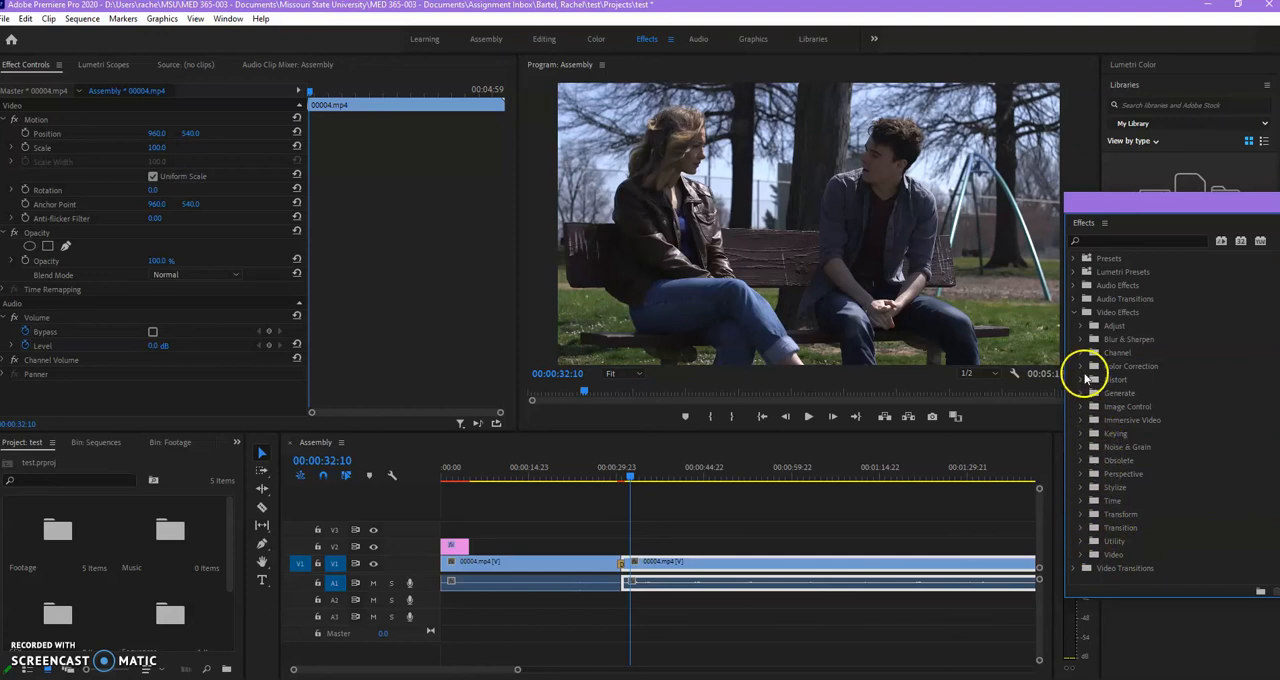
pyautogui.click(1080, 381)
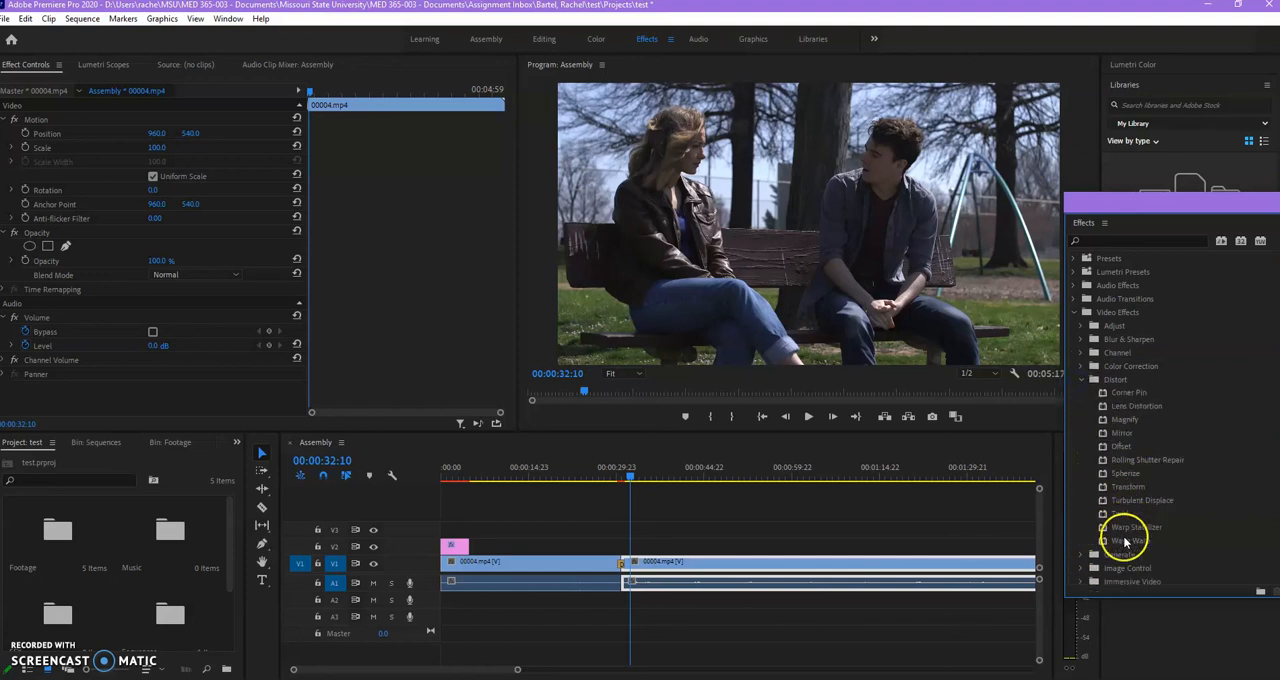
pyautogui.moveTo(1124, 545); pyautogui.dragTo(565, 558)
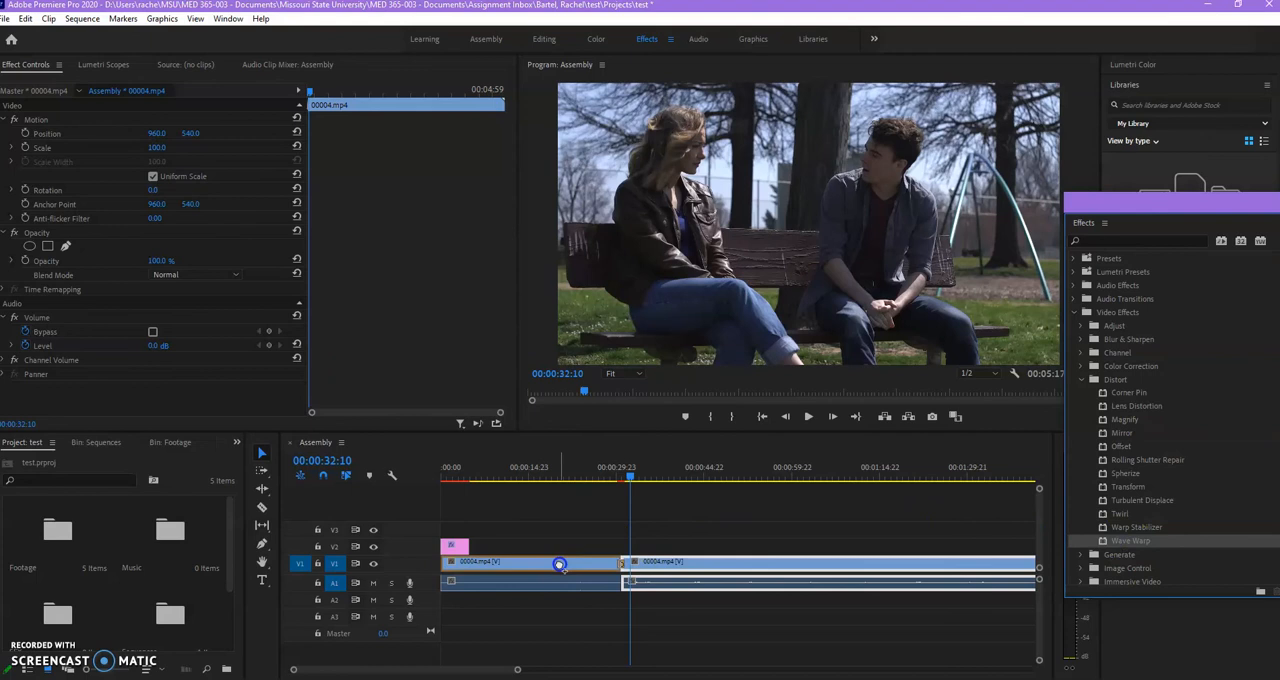
pyautogui.moveTo(553, 489); pyautogui.dragTo(548, 477)
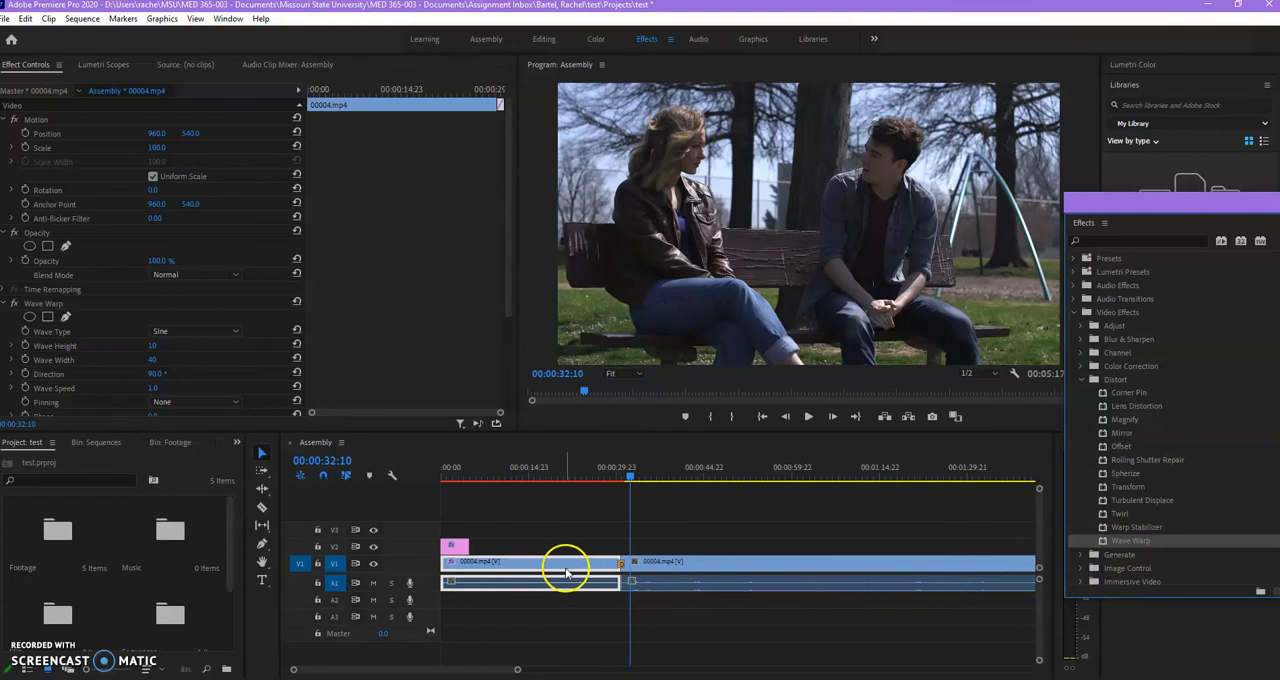
pyautogui.click(543, 468)
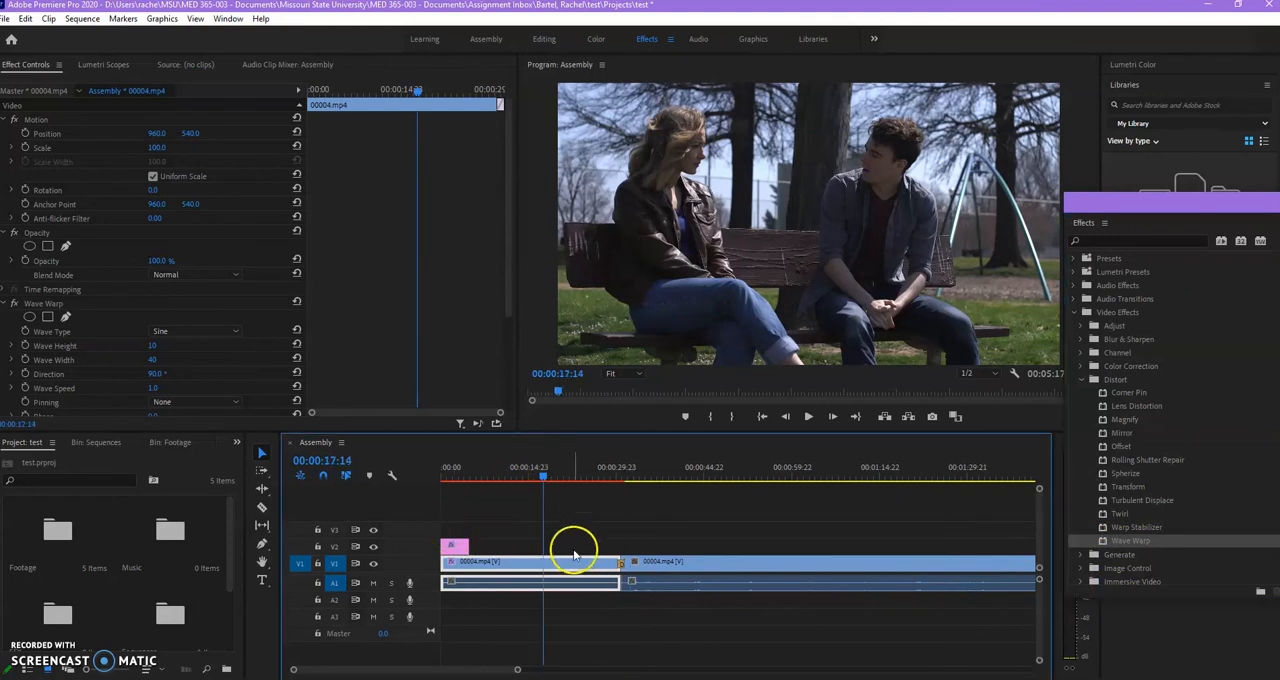
# Preview the Wave Warp on the first 00004.mp4 clip, then set Wave Height to 30, Wave Width to 65 and Wave Speed to 7.7.
pyautogui.press('space')
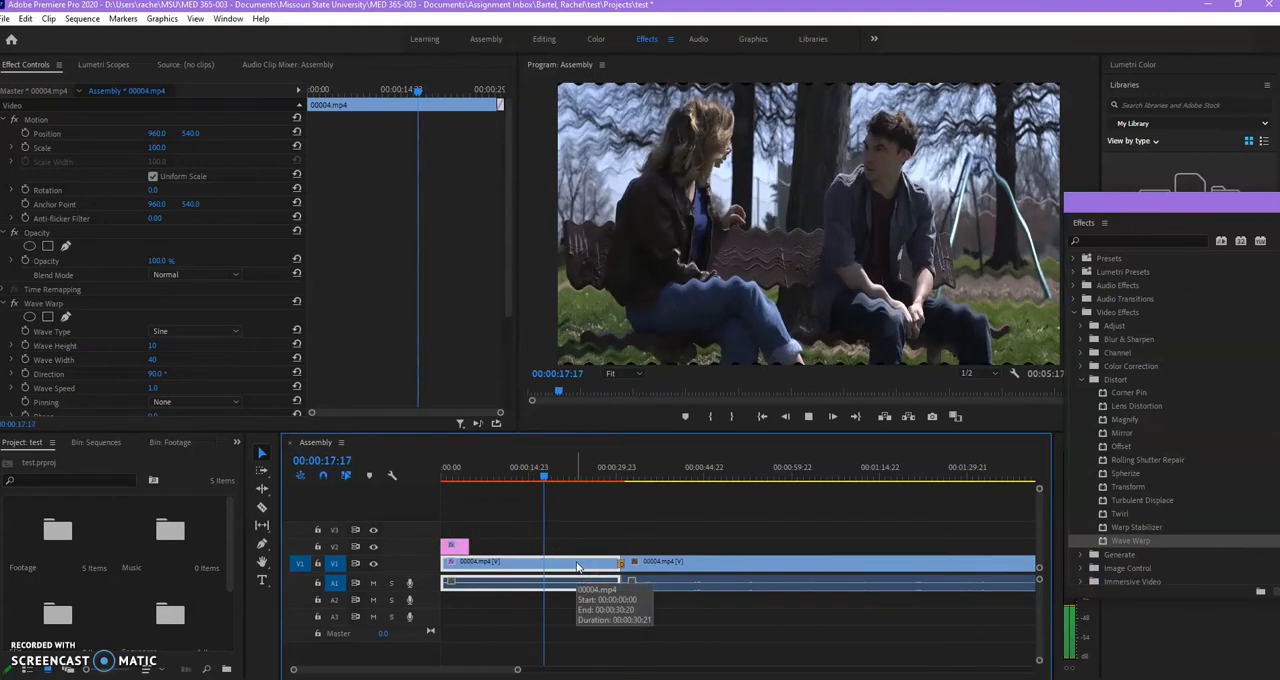
pyautogui.click(557, 563)
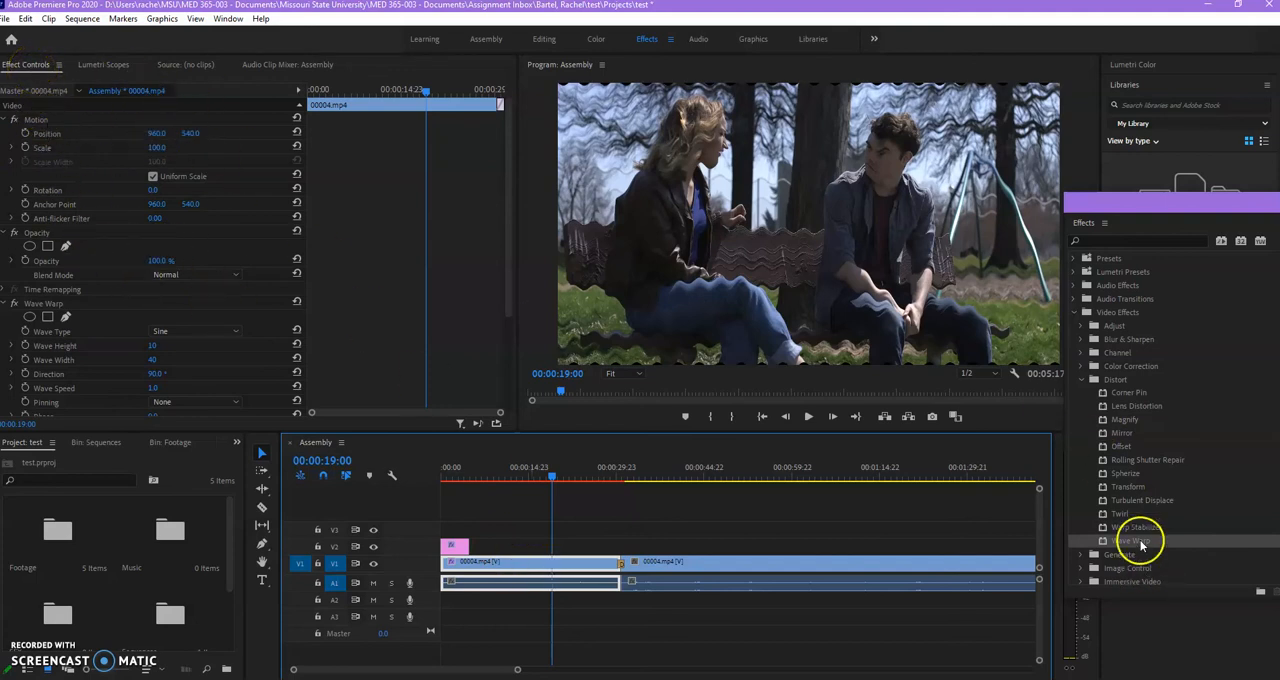
pyautogui.moveTo(1140, 545); pyautogui.dragTo(492, 567)
pyautogui.click(30, 303)
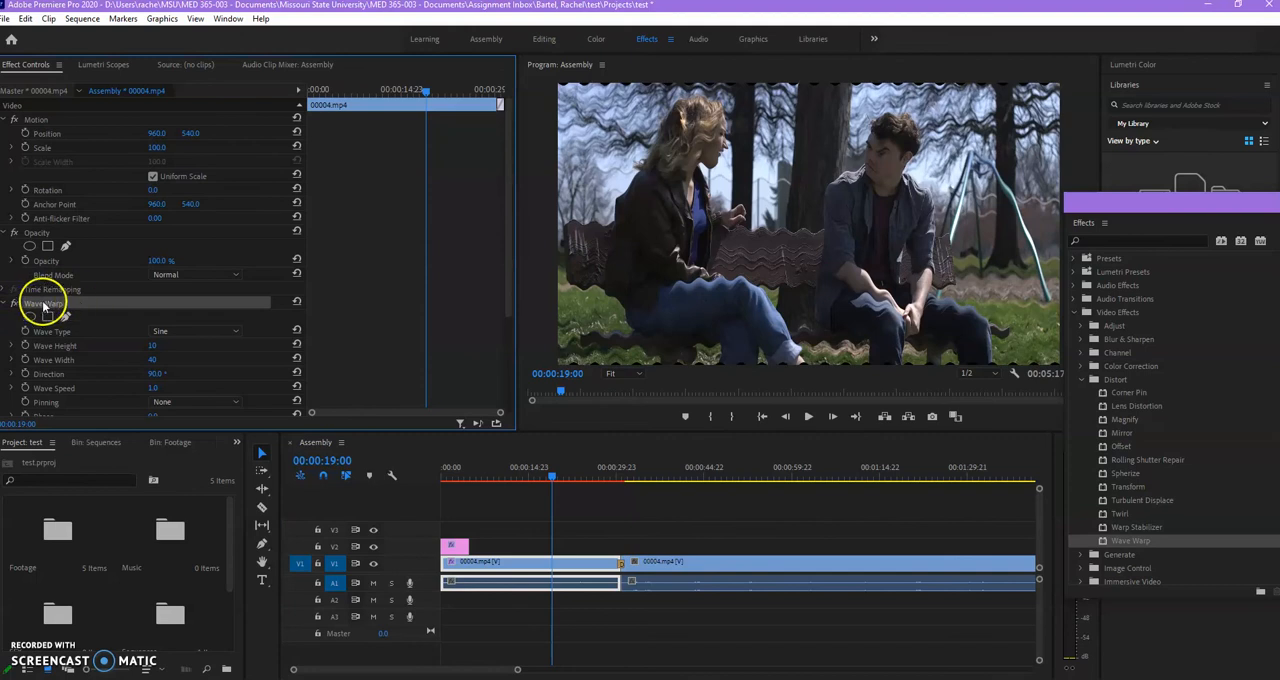
pyautogui.scroll(-3, 113, 343)
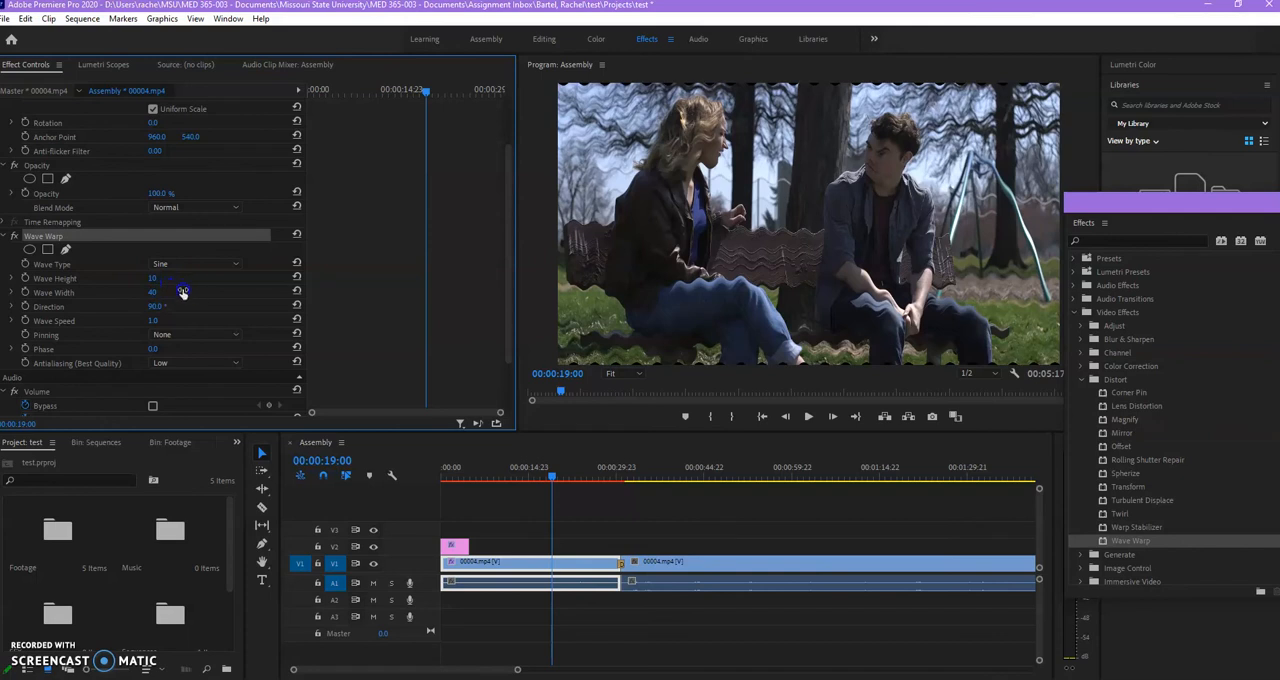
pyautogui.moveTo(176, 284); pyautogui.dragTo(191, 323)
pyautogui.press('space')
pyautogui.press('space')
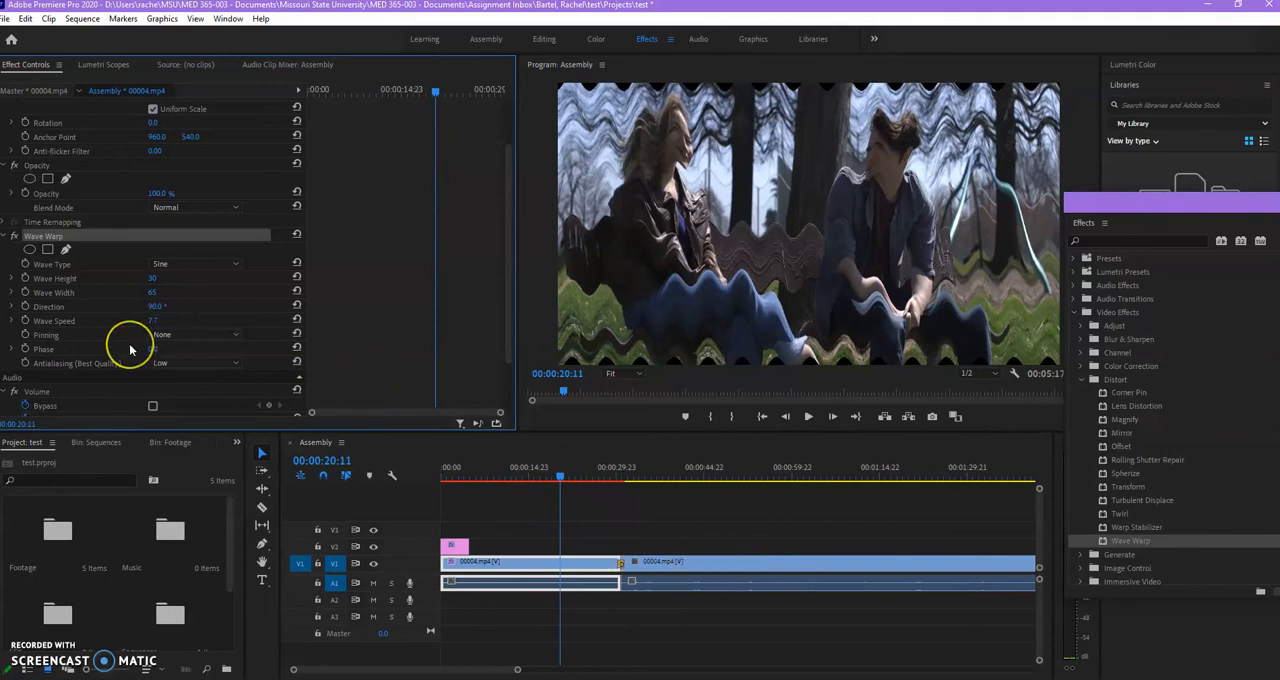
pyautogui.scroll(3, 129, 345)
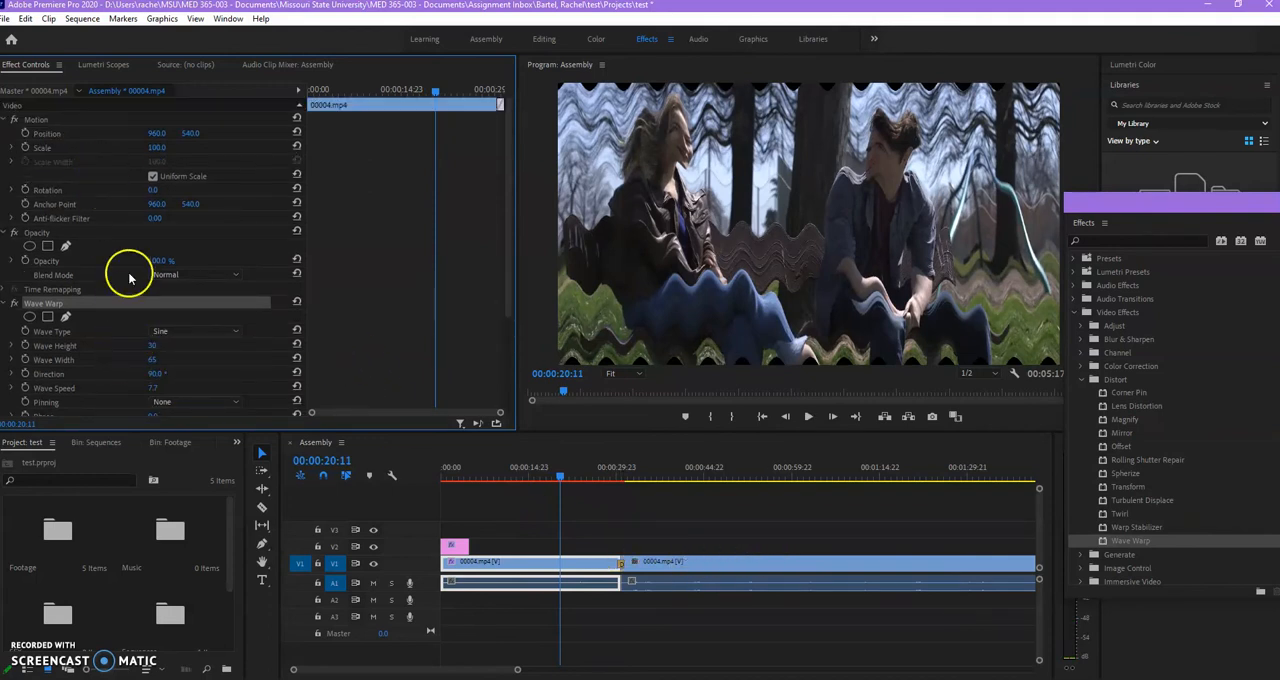
# Move the playhead to 00:05:16:05 near the end of the sequence and set the credits clip's scale to 179.
pyautogui.moveTo(480, 672); pyautogui.dragTo(659, 650)
pyautogui.click(629, 478)
pyautogui.click(629, 586)
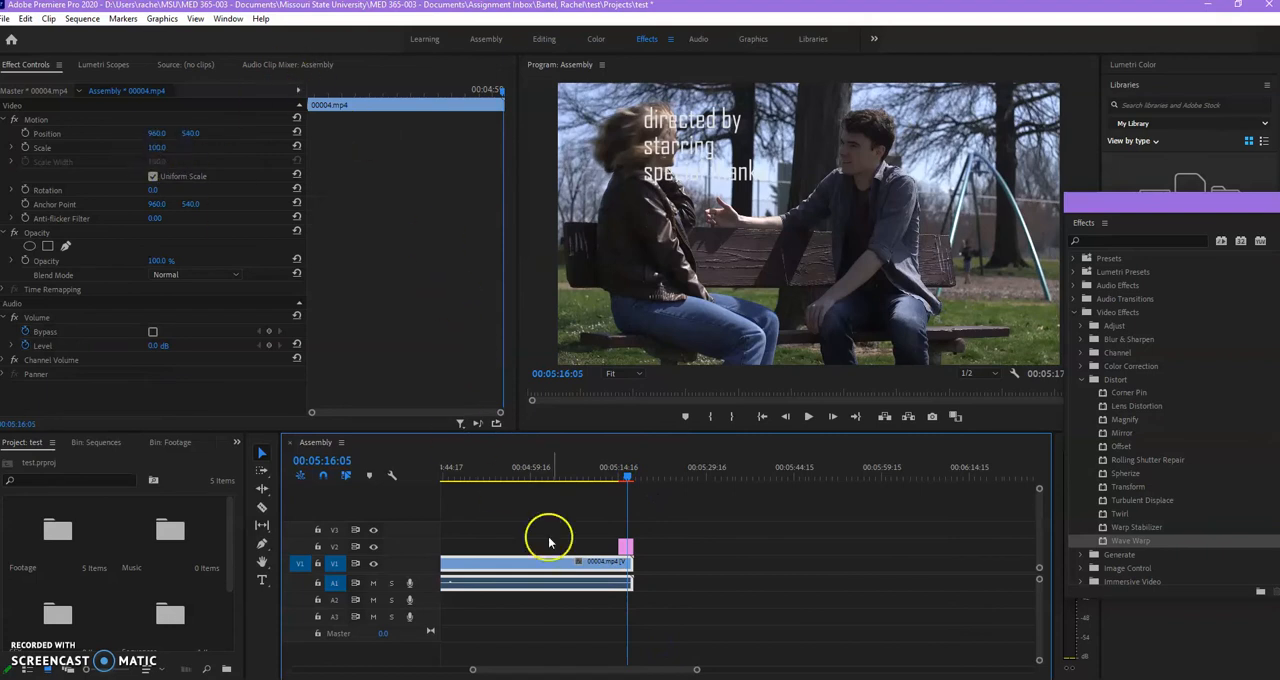
pyautogui.click(626, 549)
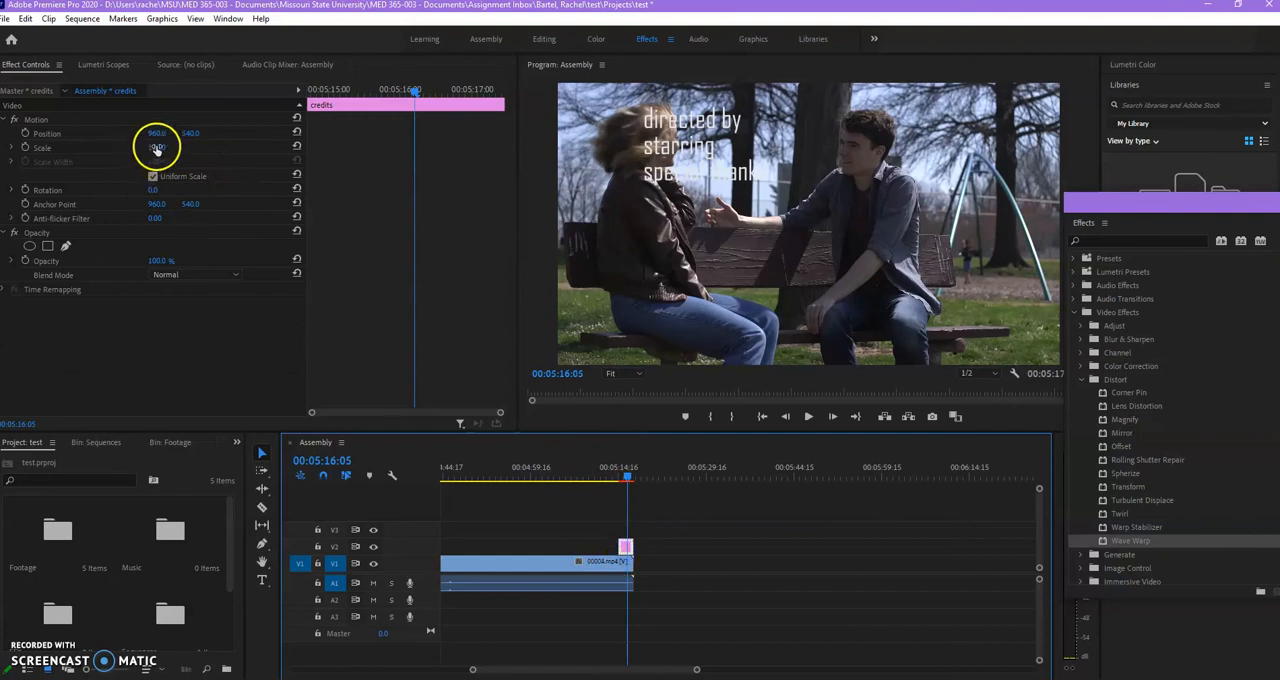
pyautogui.moveTo(159, 147); pyautogui.dragTo(255, 177)
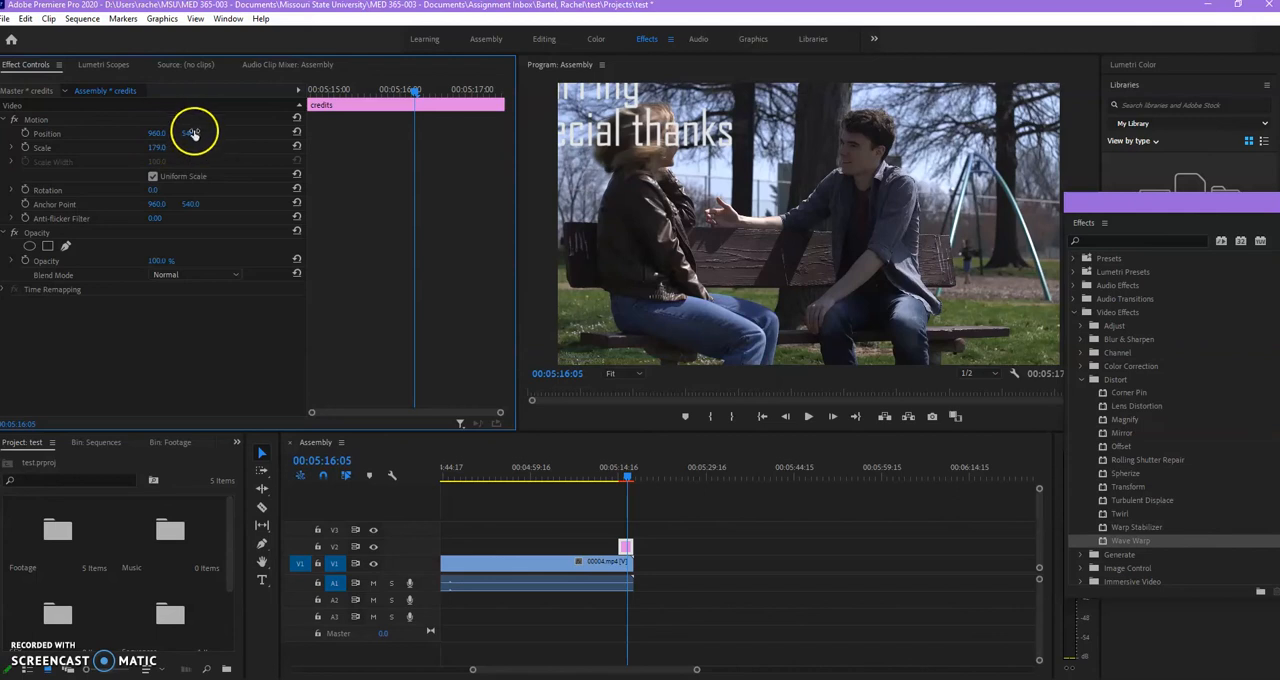
# Set the credits clip's position to 1360, 1057 and start playback from 00:05:15:04.
pyautogui.click(155, 134)
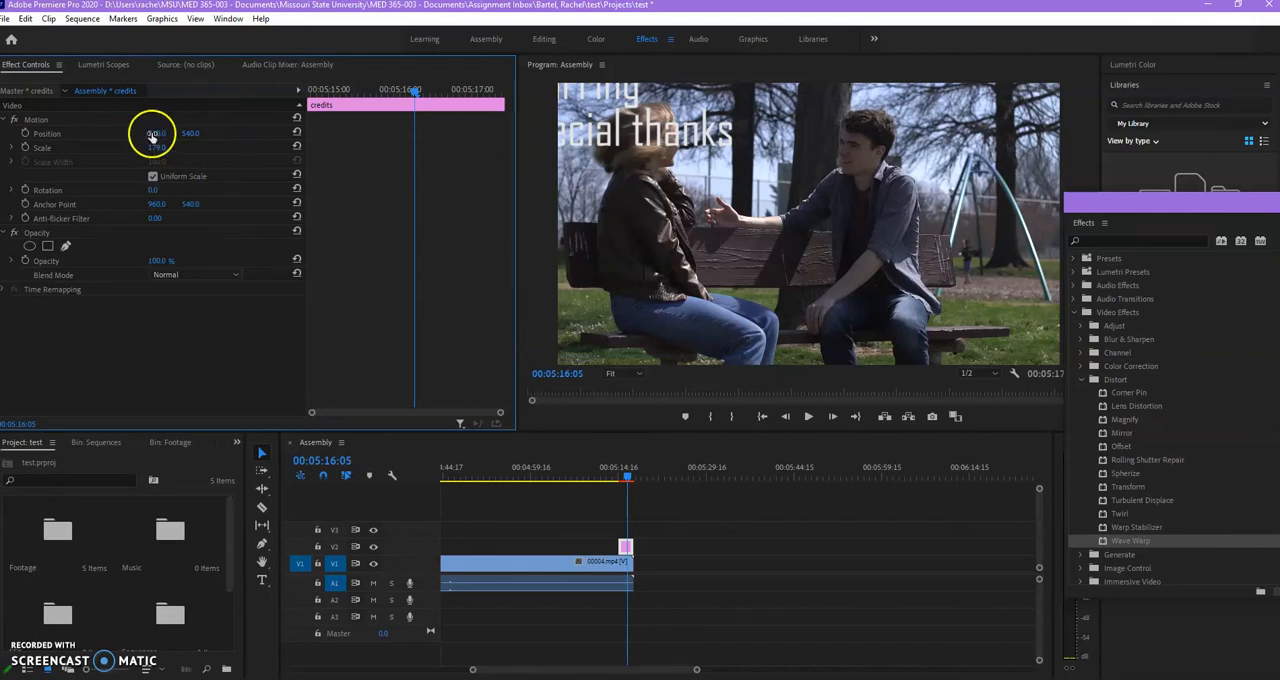
pyautogui.moveTo(152, 135); pyautogui.dragTo(428, 157)
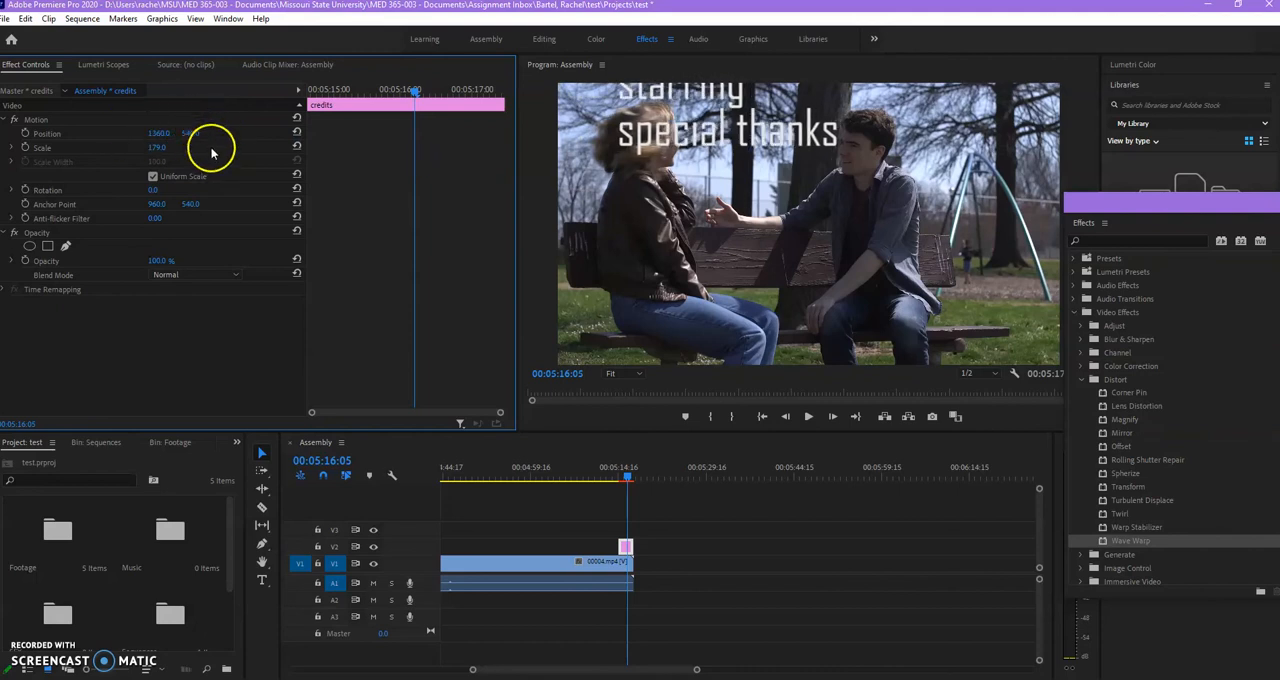
pyautogui.moveTo(194, 136); pyautogui.dragTo(554, 175)
pyautogui.click(623, 478)
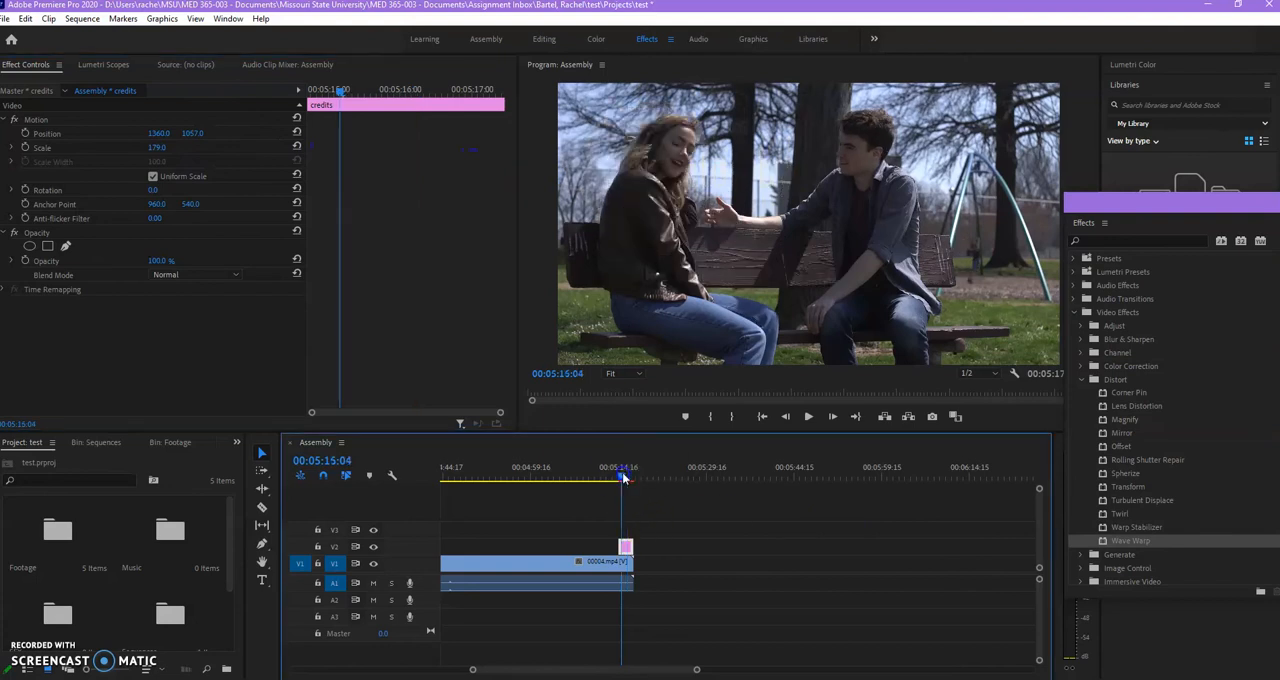
pyautogui.press('space')
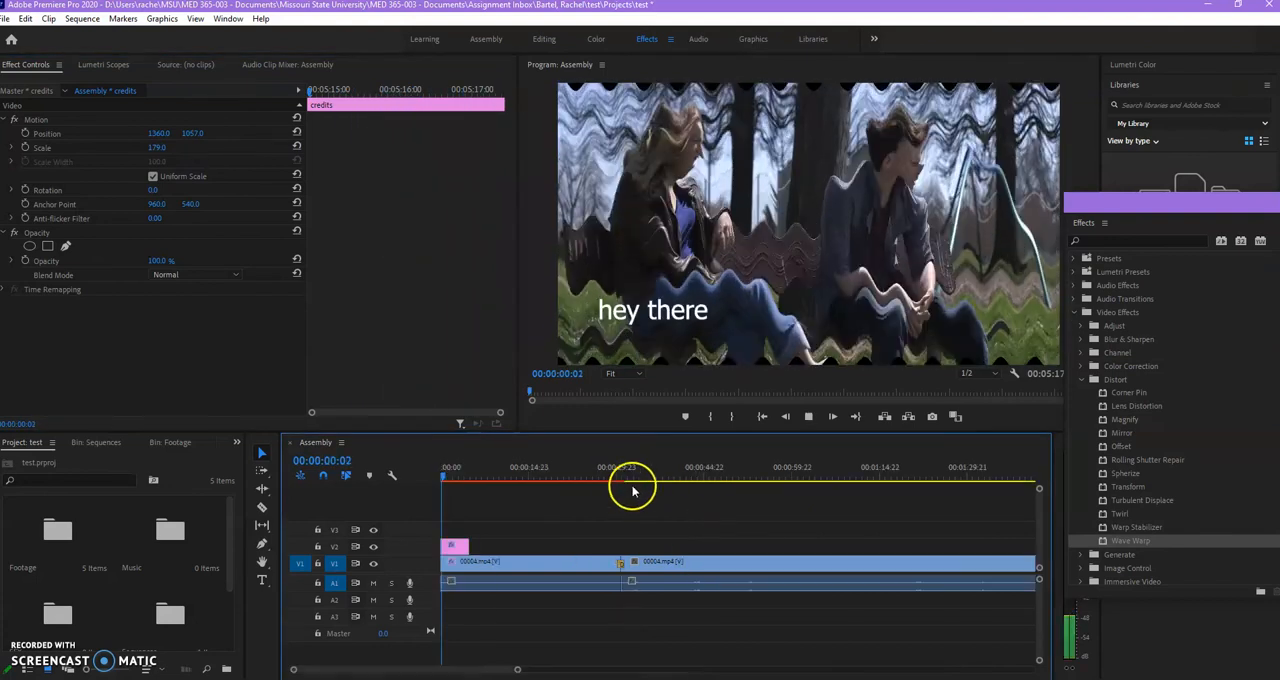
# Select the first 00004.mp4 clip, save the project and return the playhead to the sequence start.
pyautogui.click(600, 564)
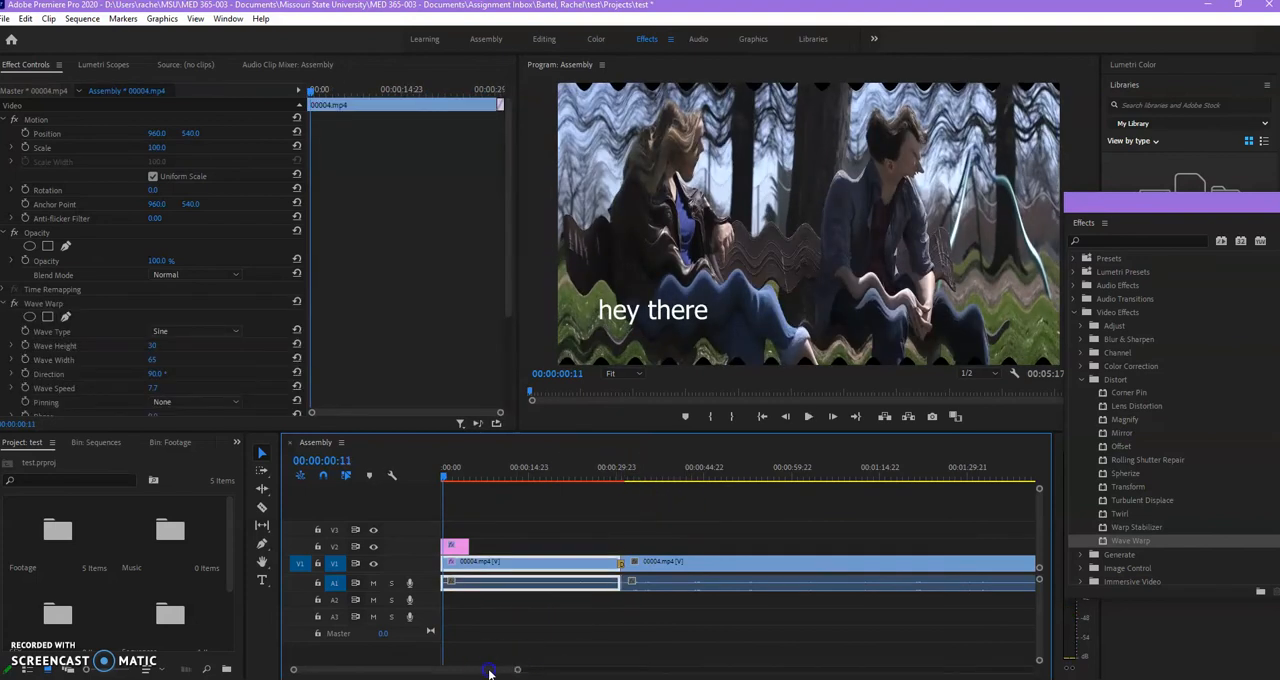
pyautogui.hotkey('ctrl', 's')
pyautogui.moveTo(446, 480); pyautogui.dragTo(437, 486)
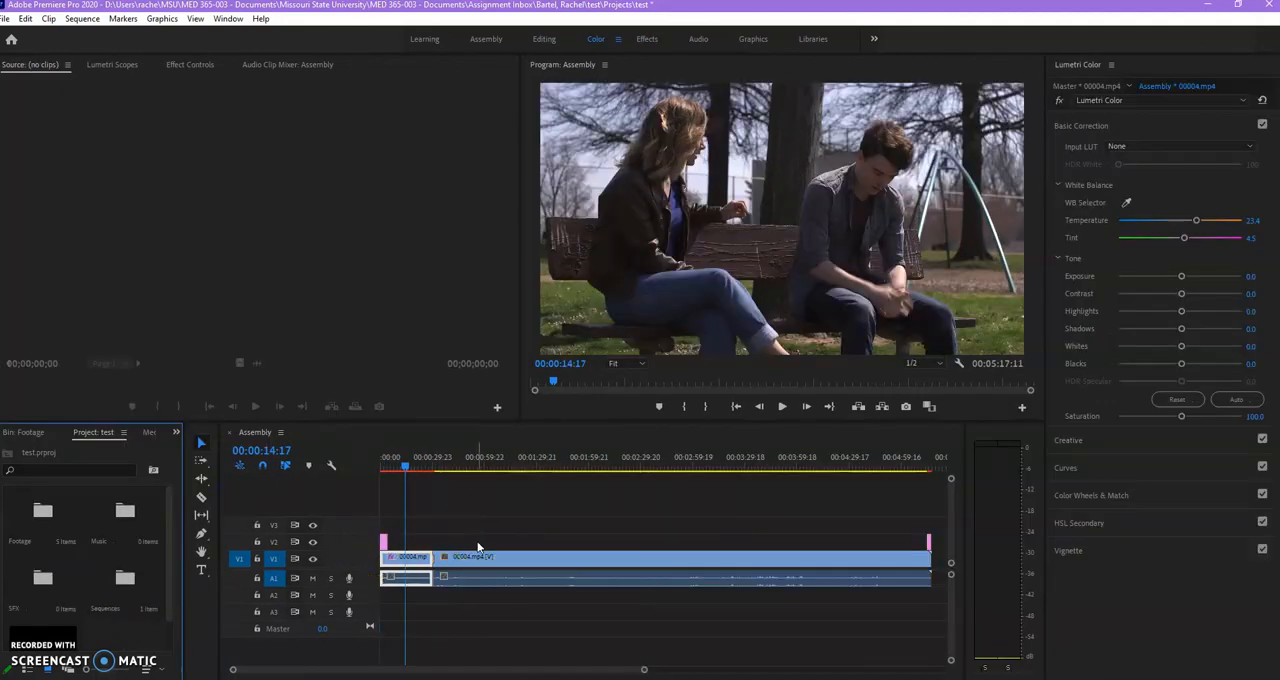
# Create a new adjustment layer in the test project with the default 1920 x 1080 video settings.
pyautogui.rightClick(116, 637)
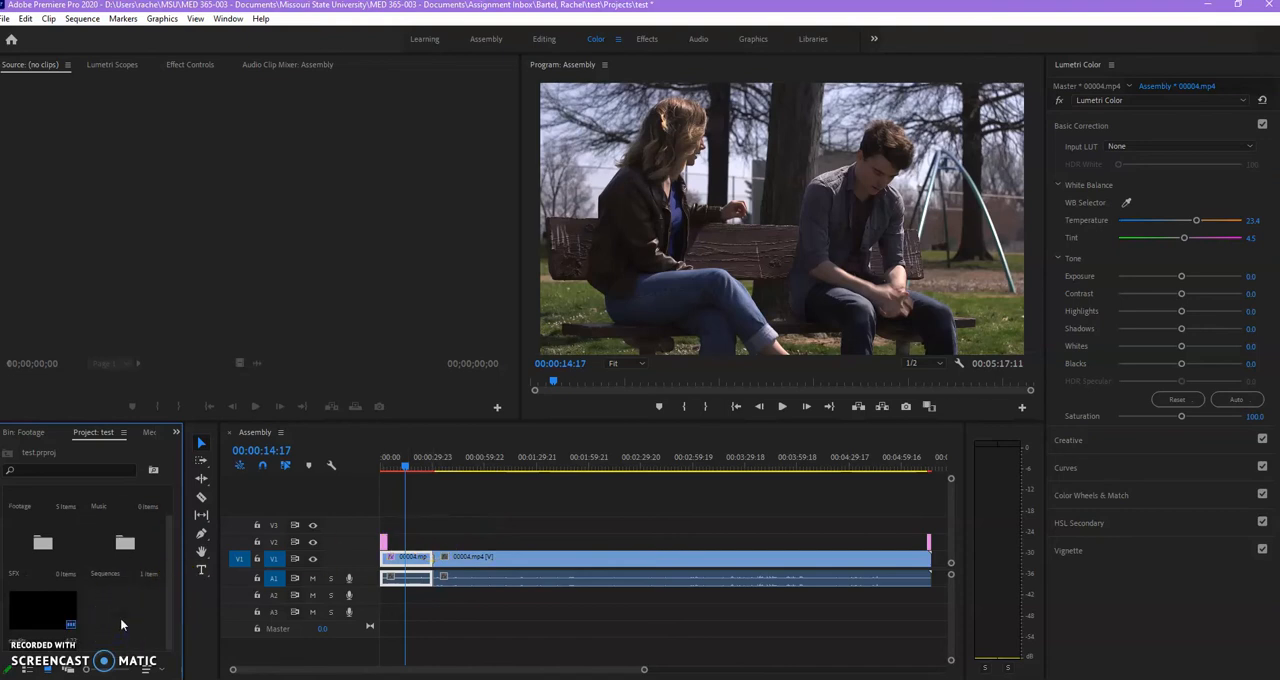
pyautogui.click(130, 607)
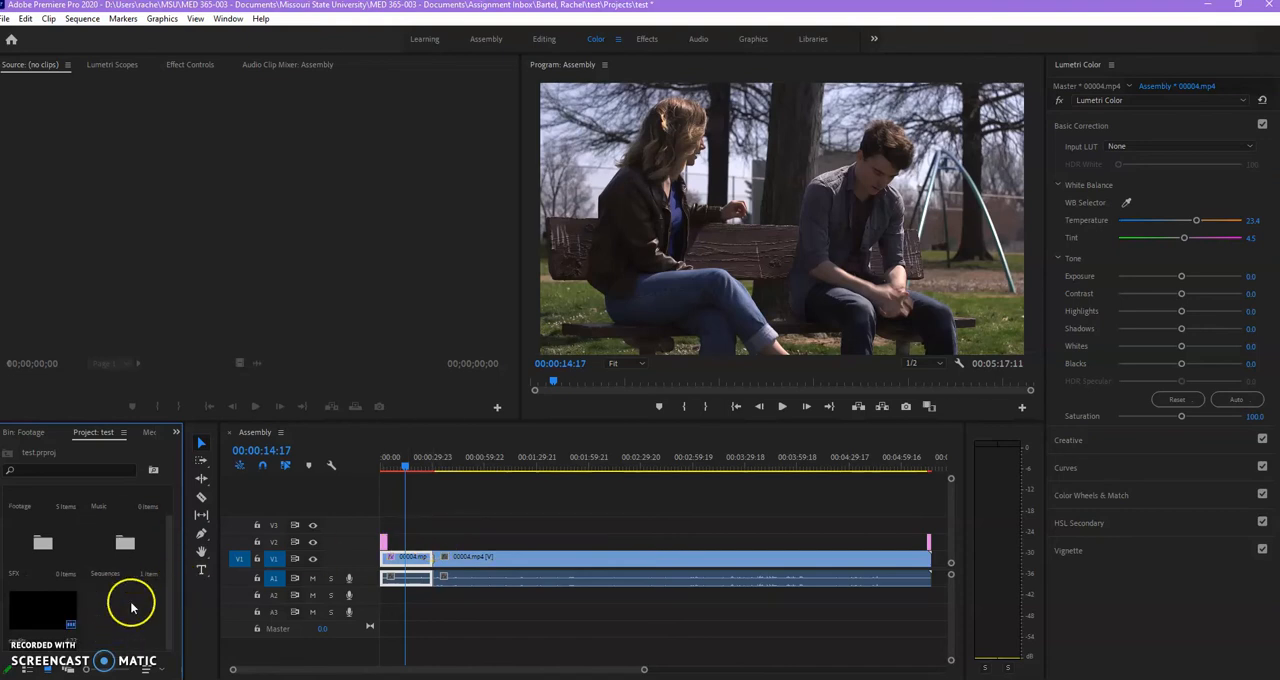
pyautogui.rightClick(133, 611)
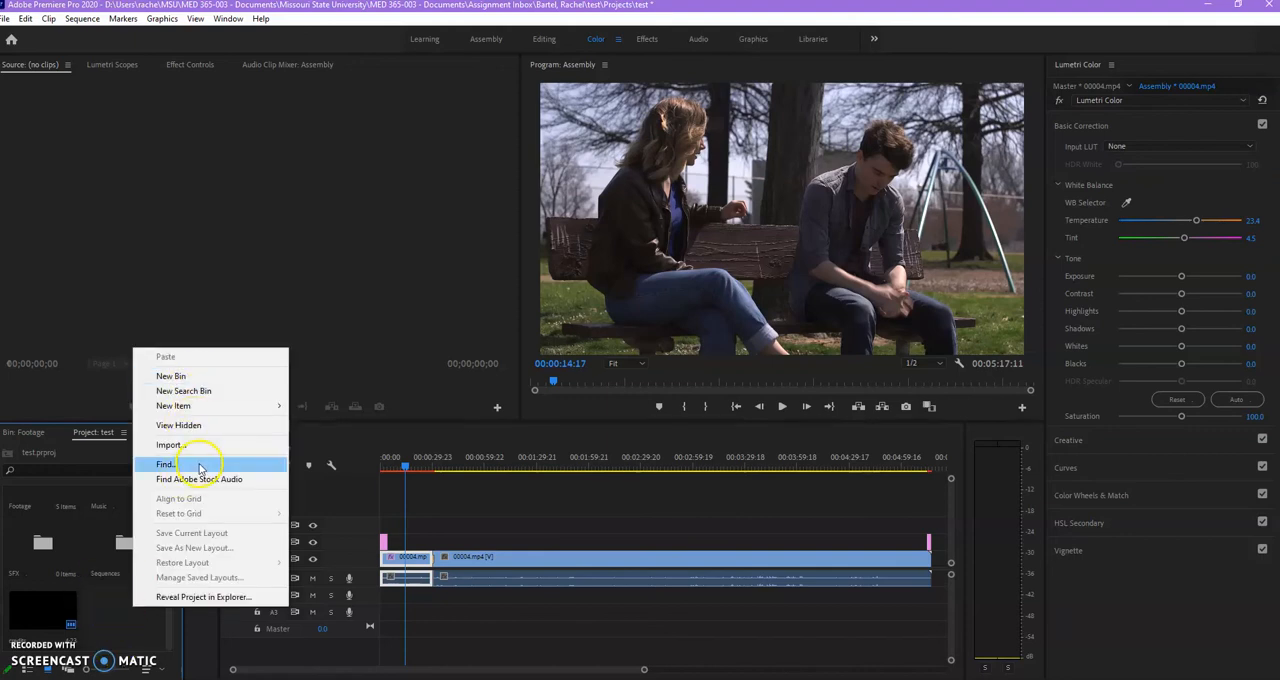
pyautogui.moveTo(280, 406)
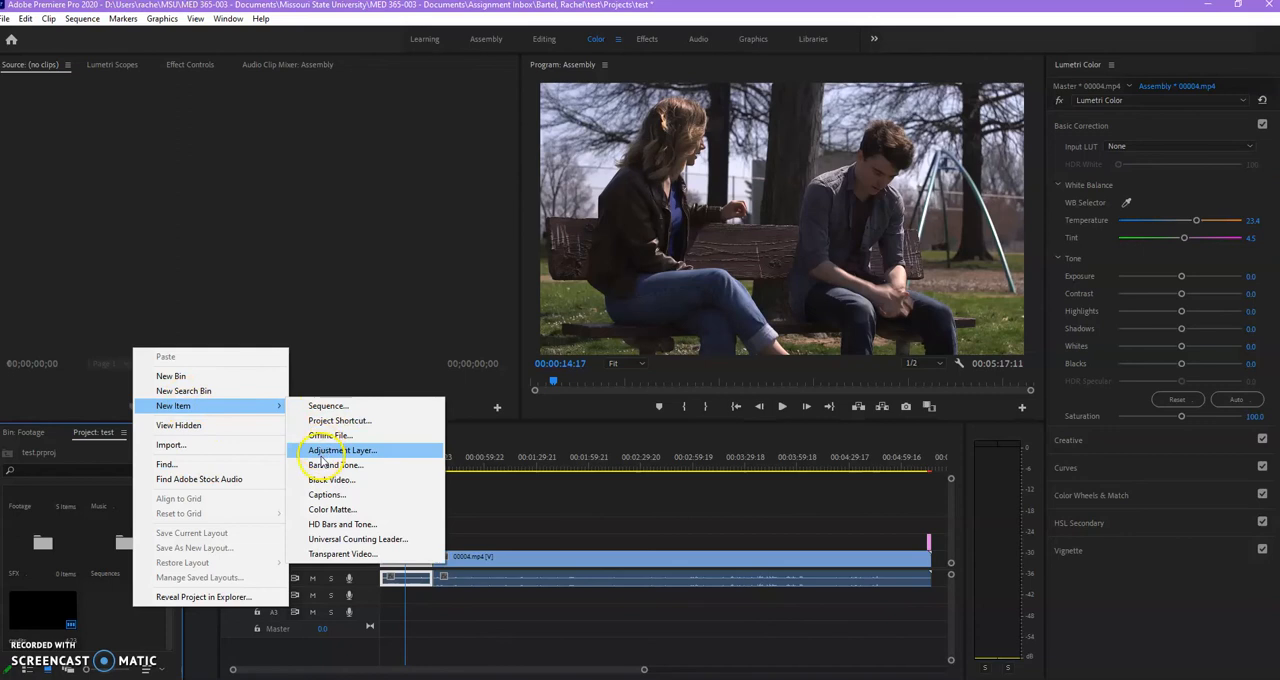
pyautogui.click(322, 450)
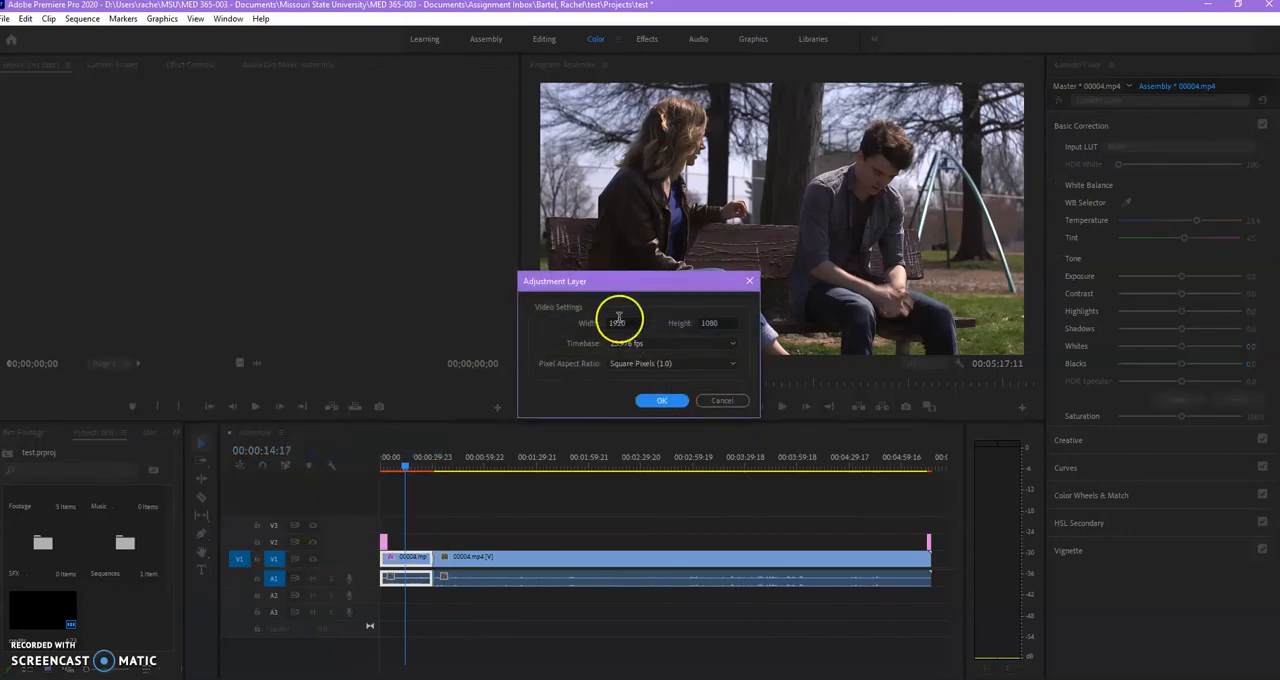
pyautogui.click(666, 398)
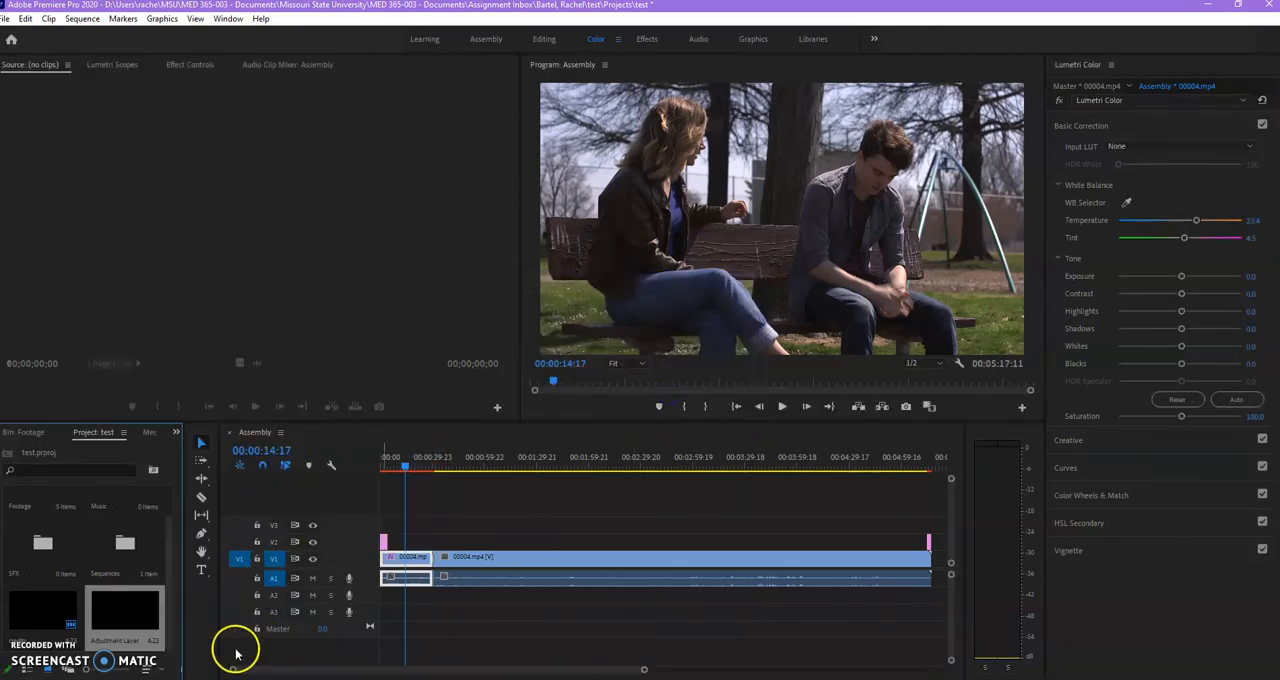
# Place the adjustment layer on V2 across the whole sequence, with the title and credits clips on V3 above it.
pyautogui.moveTo(133, 605); pyautogui.dragTo(401, 541)
pyautogui.moveTo(562, 532); pyautogui.dragTo(929, 528)
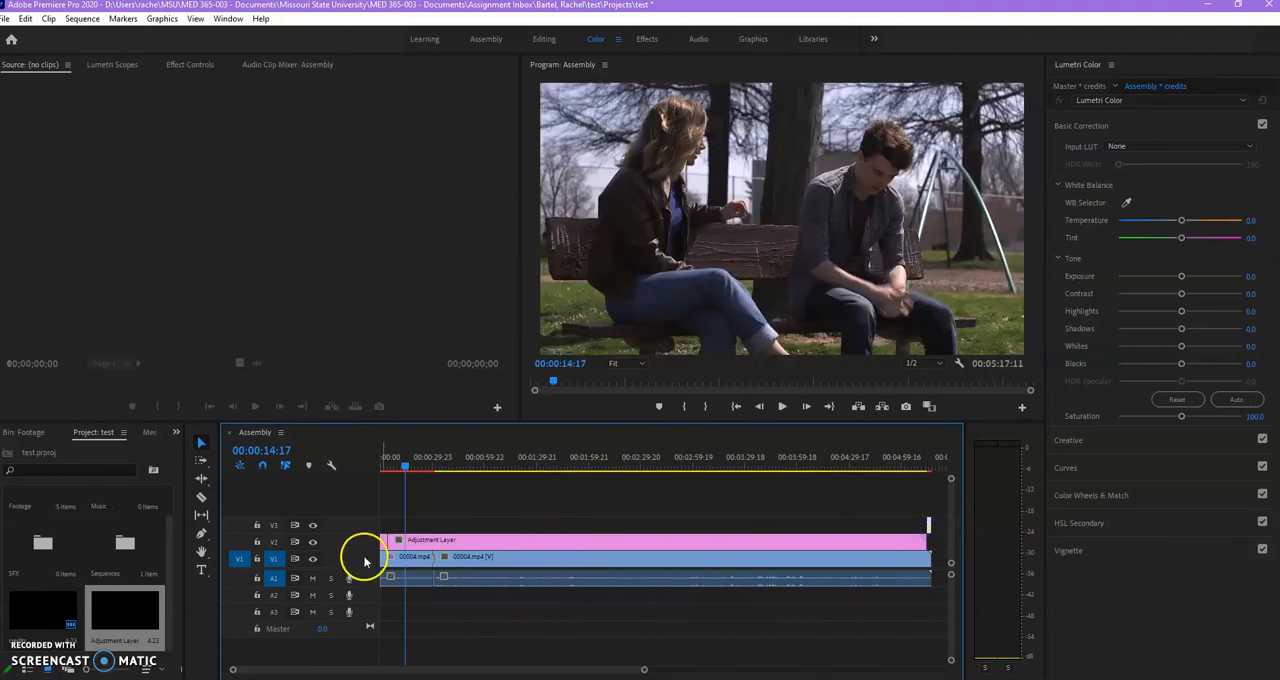
pyautogui.moveTo(383, 541)
pyautogui.mouseDown()
pyautogui.moveTo(383, 525)
pyautogui.moveTo(381, 542)
pyautogui.mouseUp()
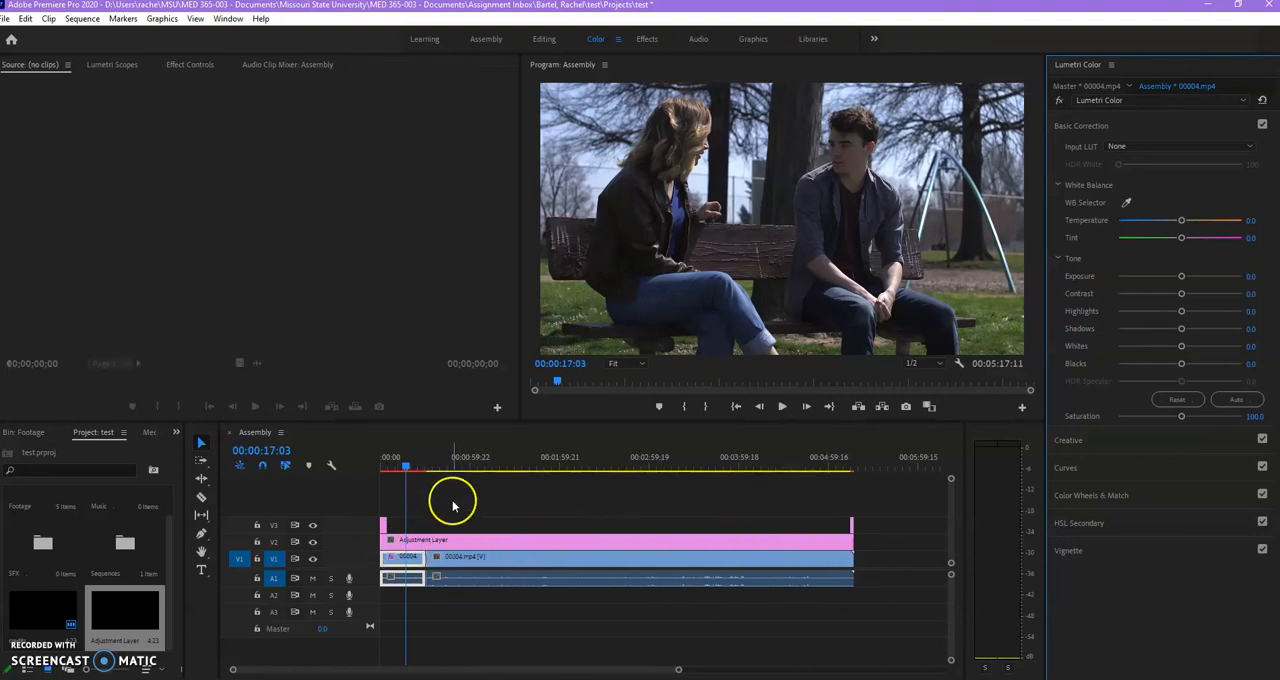
# Compare the picture in both 00004.mp4 clips under the adjustment layer, ending with the playhead at 00:00:48:16.
pyautogui.click(458, 467)
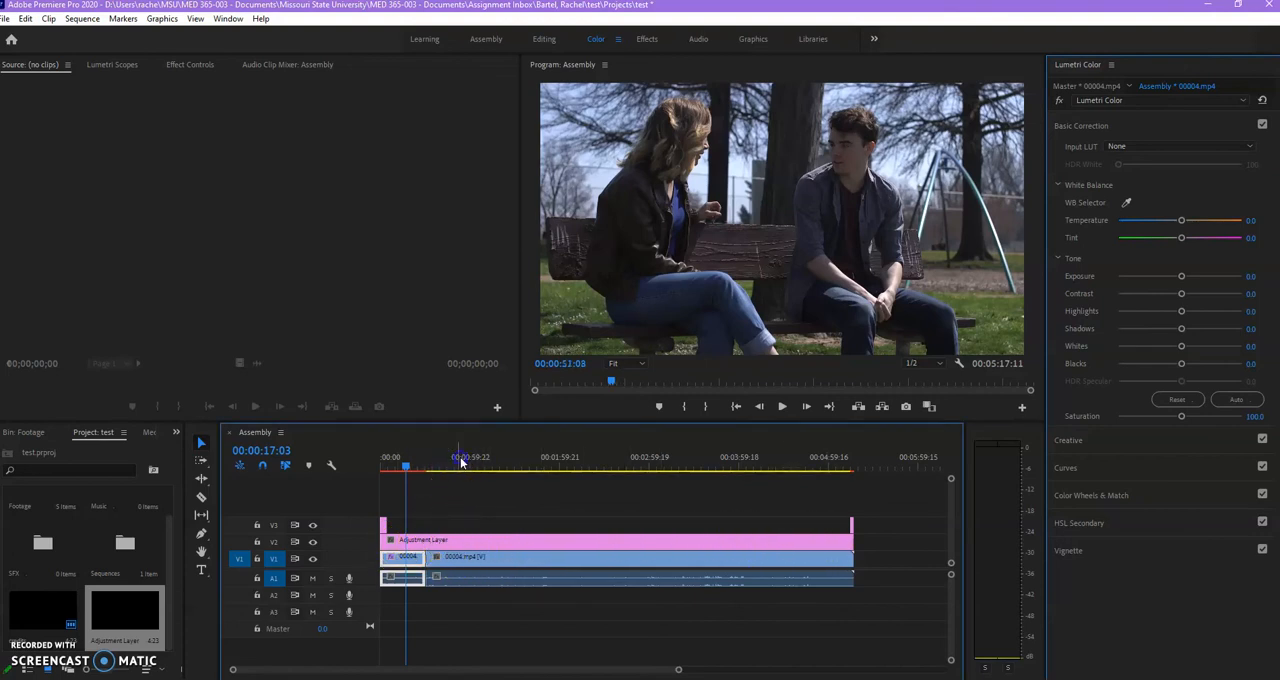
pyautogui.click(407, 466)
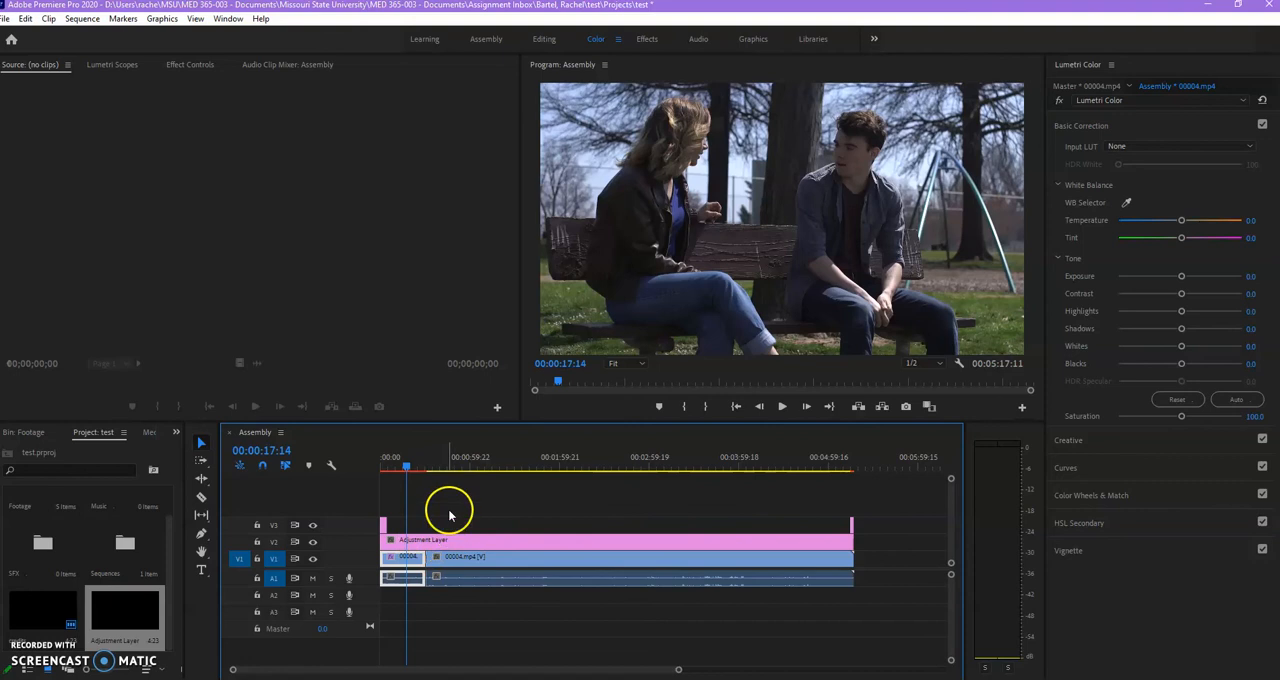
pyautogui.moveTo(424, 463); pyautogui.dragTo(454, 461)
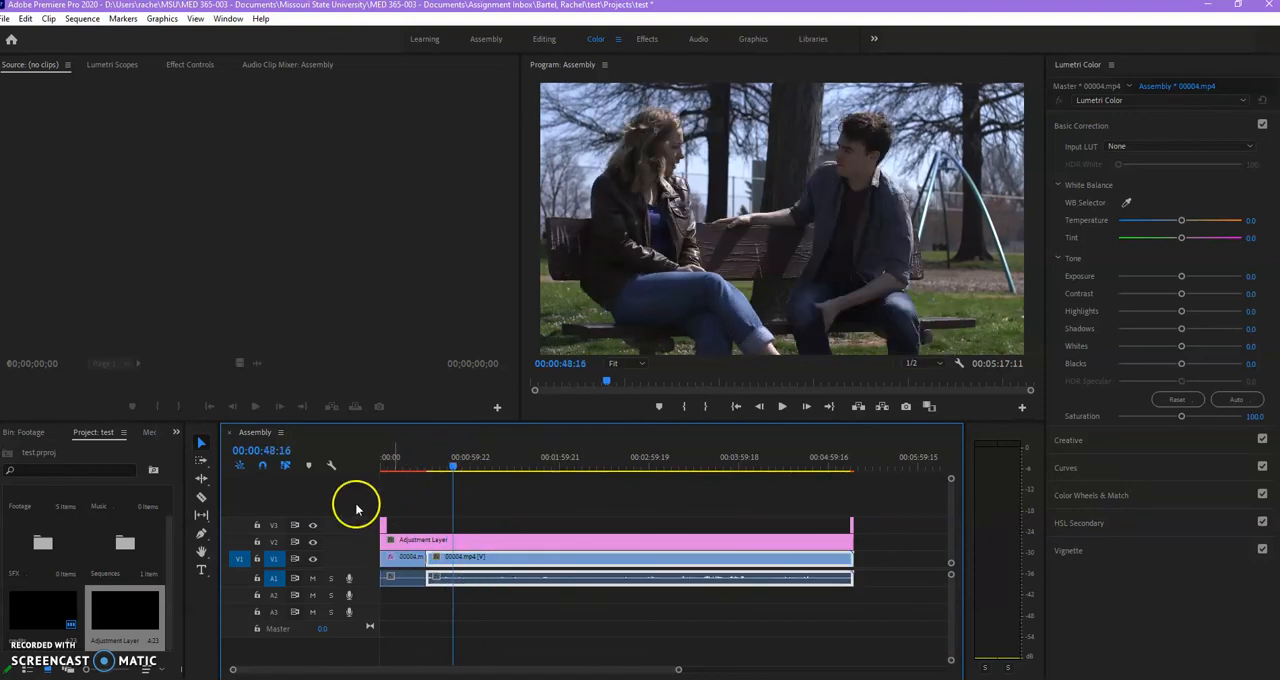
# Delete the adjustment layer from V2 and undo the deletion.
pyautogui.click(415, 541)
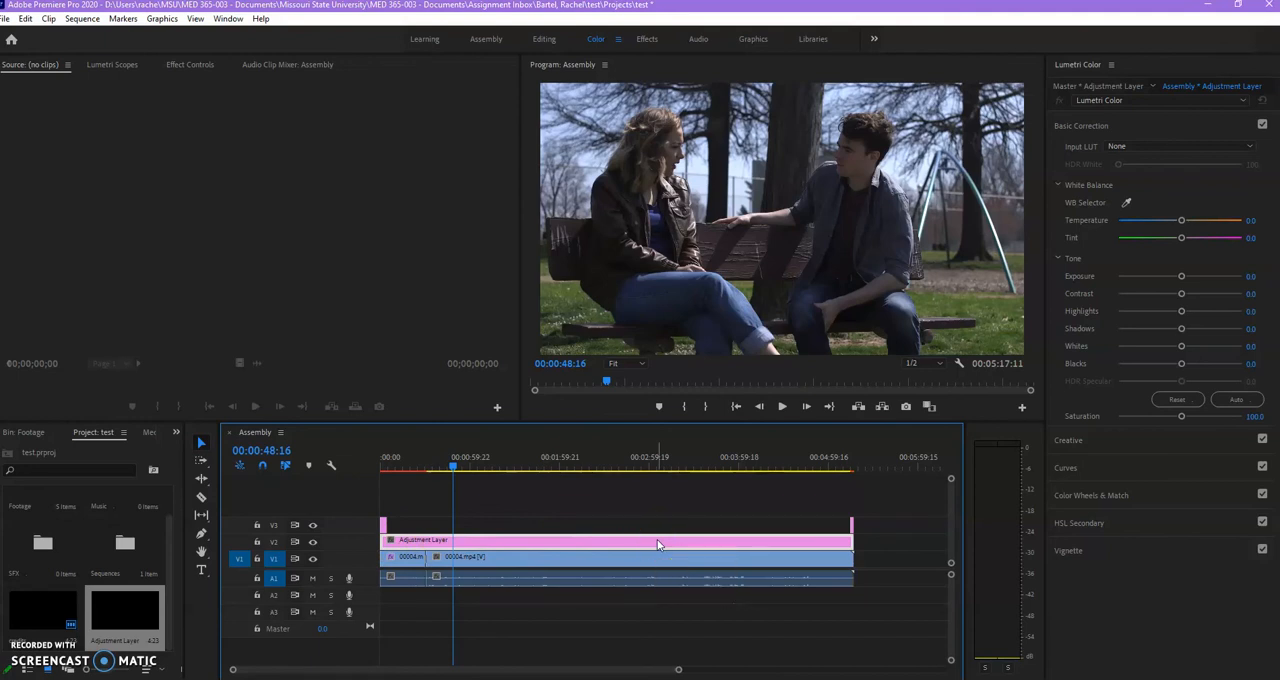
pyautogui.click(444, 557)
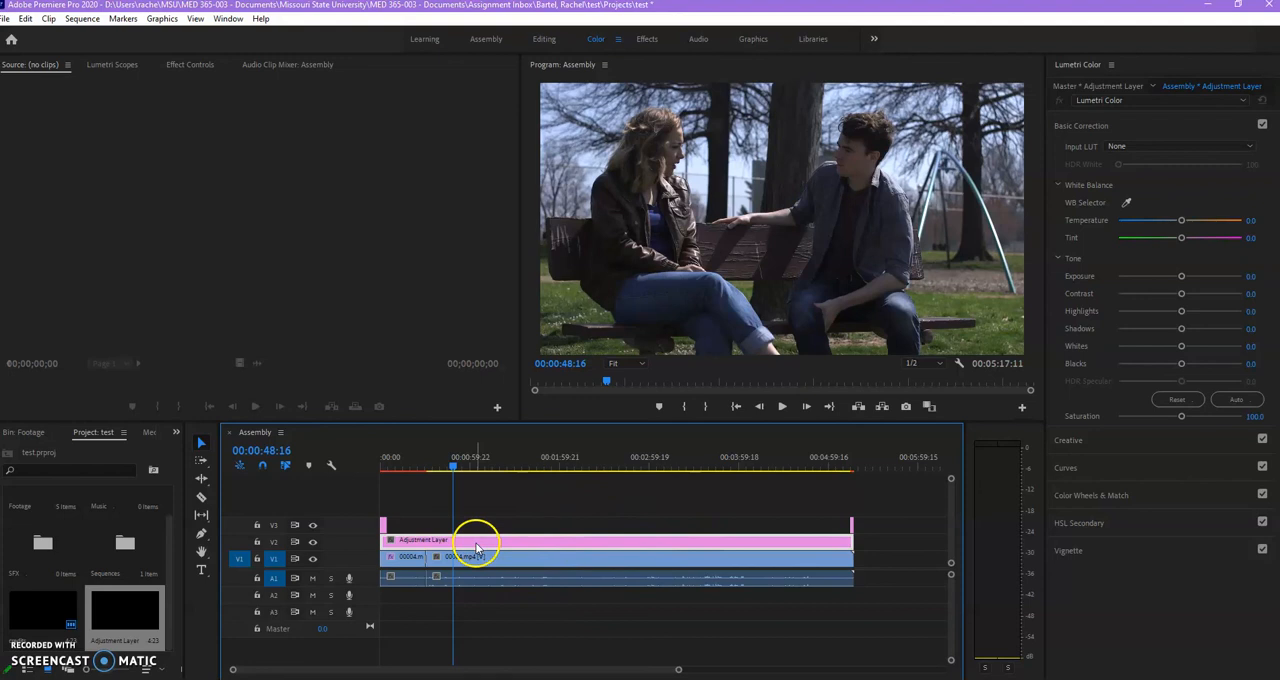
pyautogui.press('Delete')
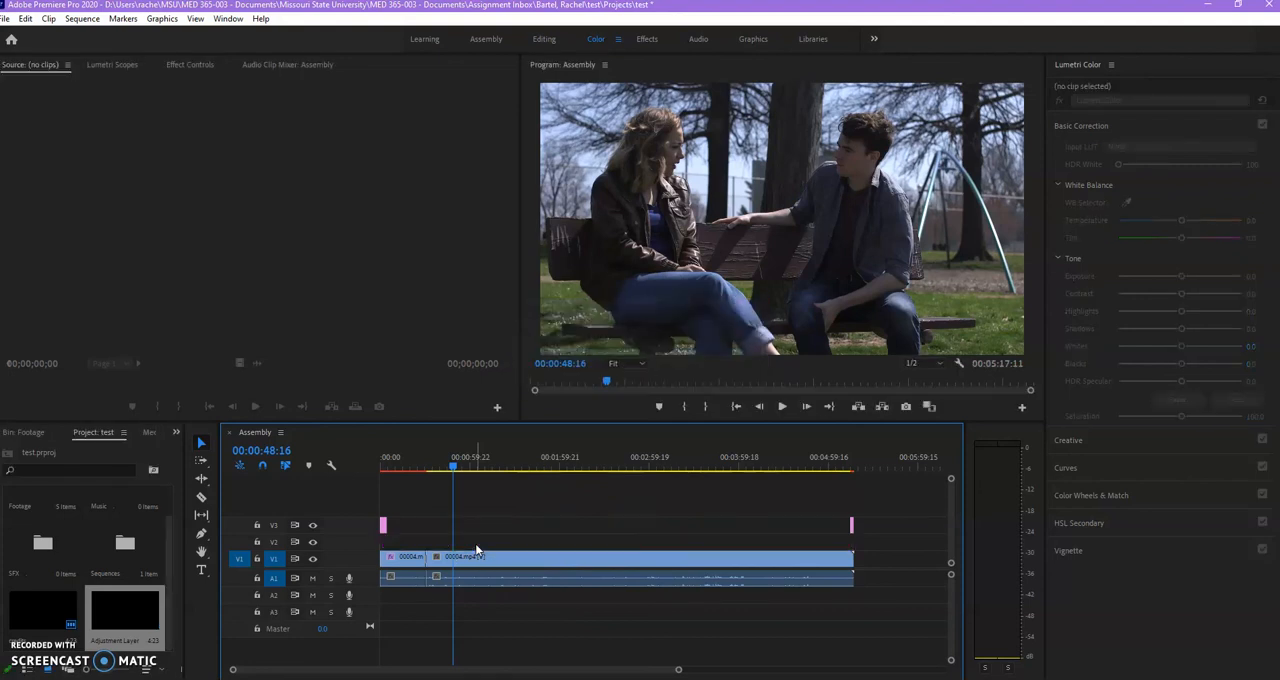
pyautogui.hotkey('ctrl', 'z')
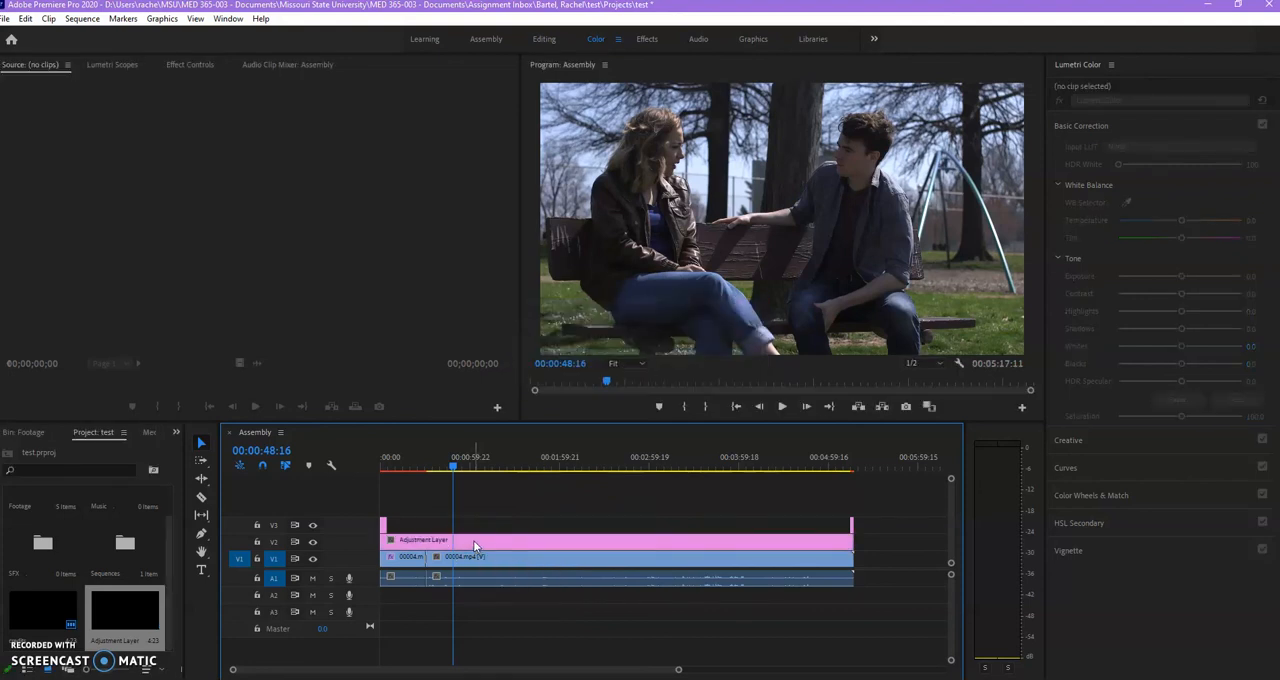
# Correct the adjustment layer's white balance by sampling the bright area between the trees, and raise its exposure slightly.
pyautogui.click(470, 543)
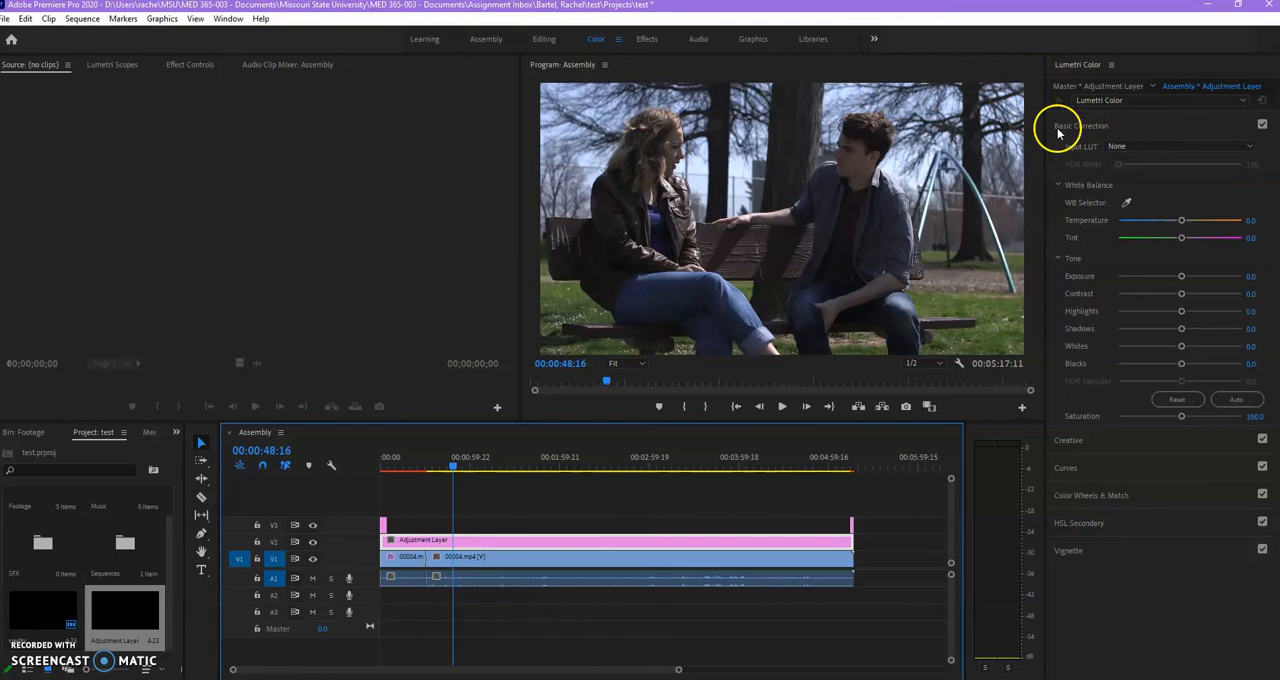
pyautogui.click(1127, 203)
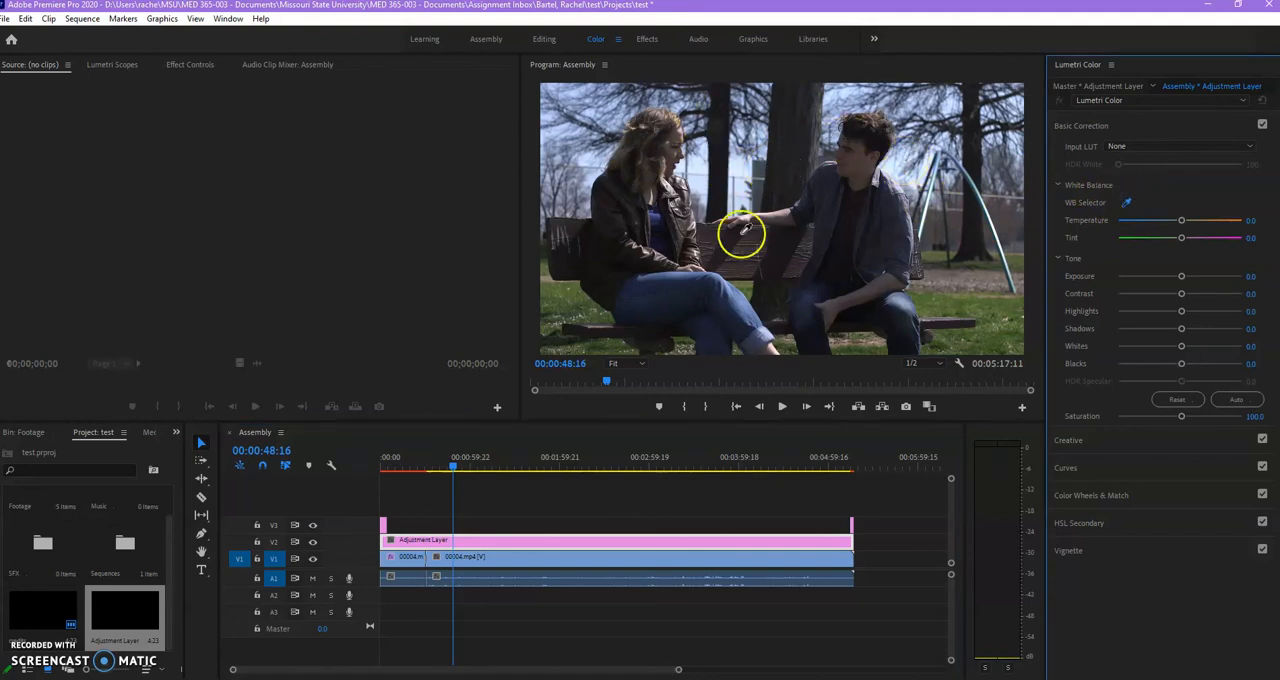
pyautogui.click(737, 169)
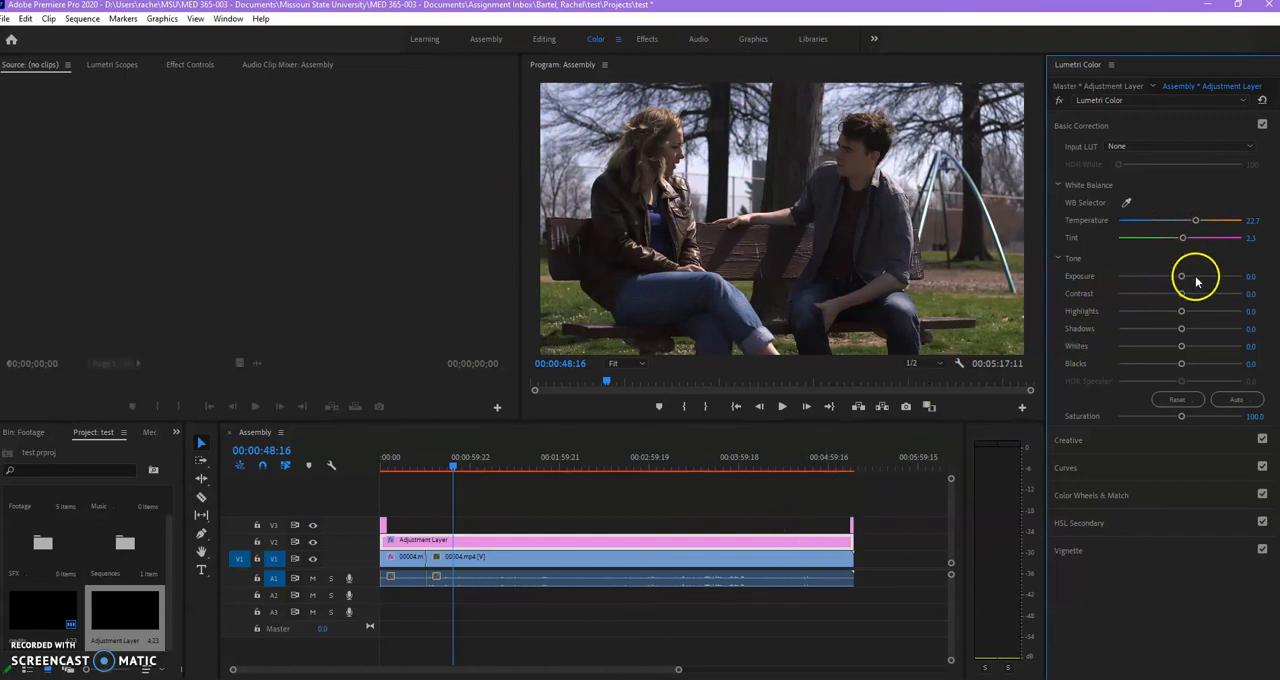
pyautogui.moveTo(1172, 286)
pyautogui.mouseDown()
pyautogui.moveTo(1200, 284)
pyautogui.moveTo(1187, 283)
pyautogui.mouseUp()
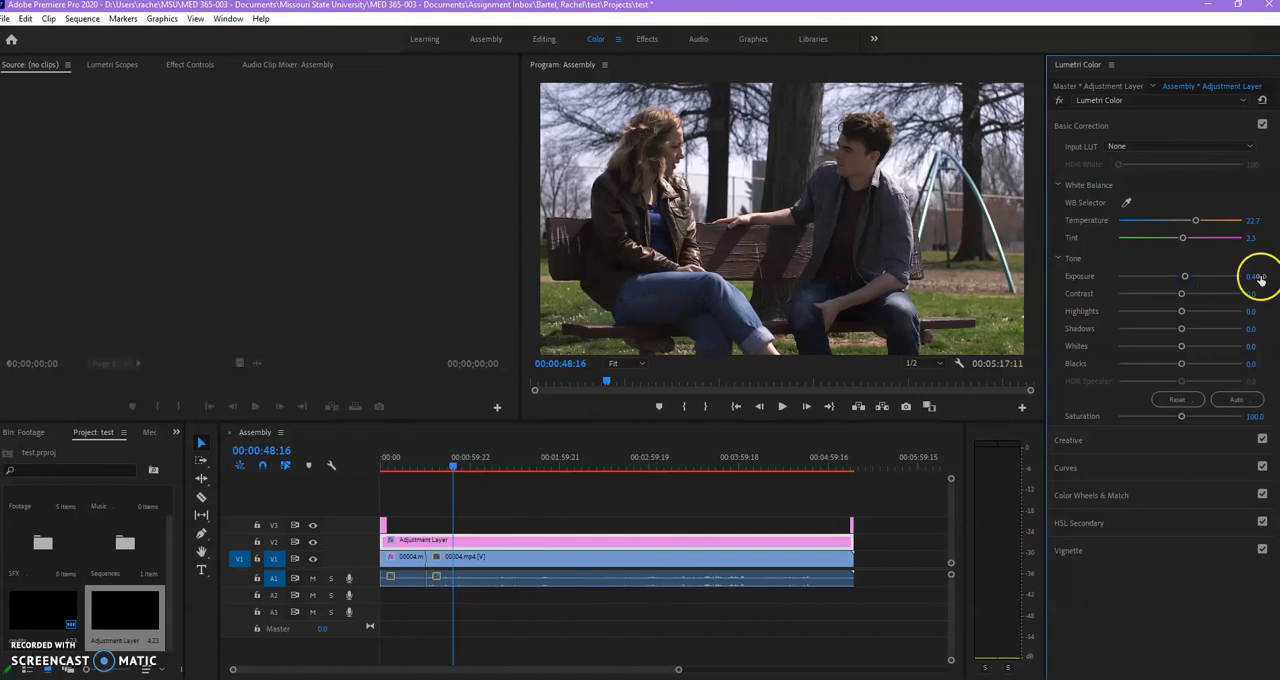
# Set the adjustment layer's exposure to 0.2, contrast -40.2, highlights 22.8, shadows -1.1 and saturation 109.8, checking the picture through to 00:00:57:05.
pyautogui.moveTo(1174, 284); pyautogui.dragTo(1186, 276)
pyautogui.moveTo(1182, 294); pyautogui.dragTo(1185, 296)
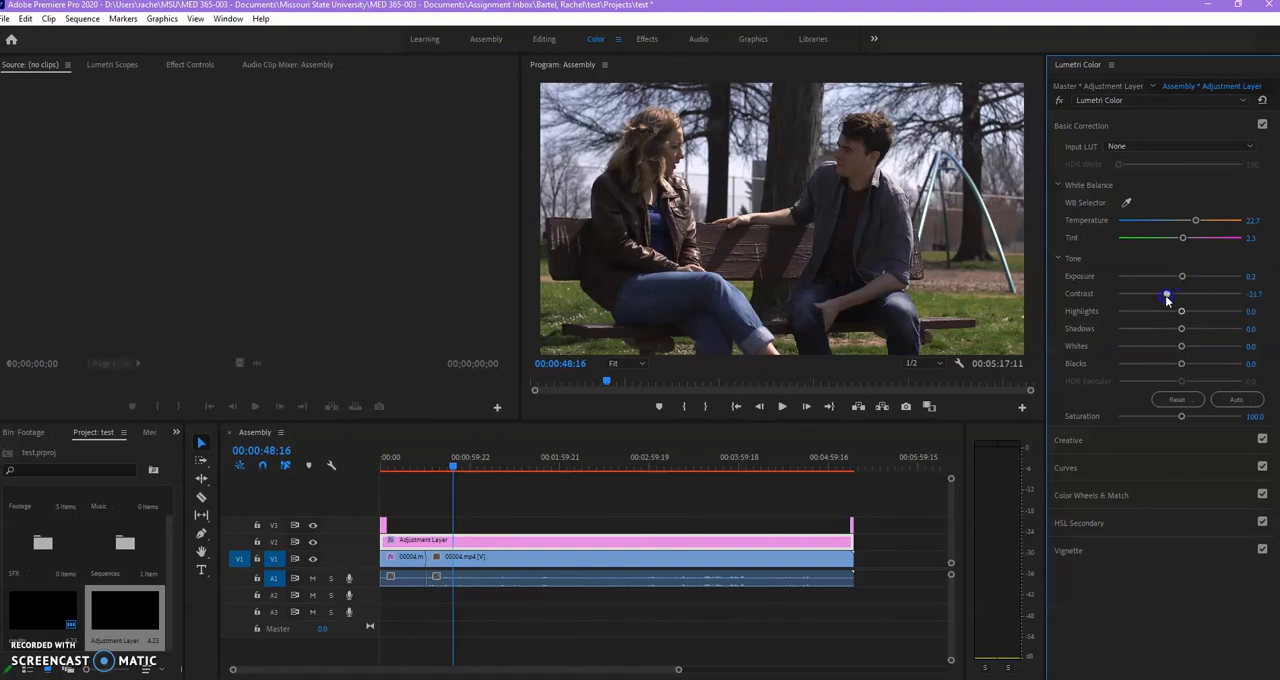
pyautogui.moveTo(1182, 312); pyautogui.dragTo(1188, 316)
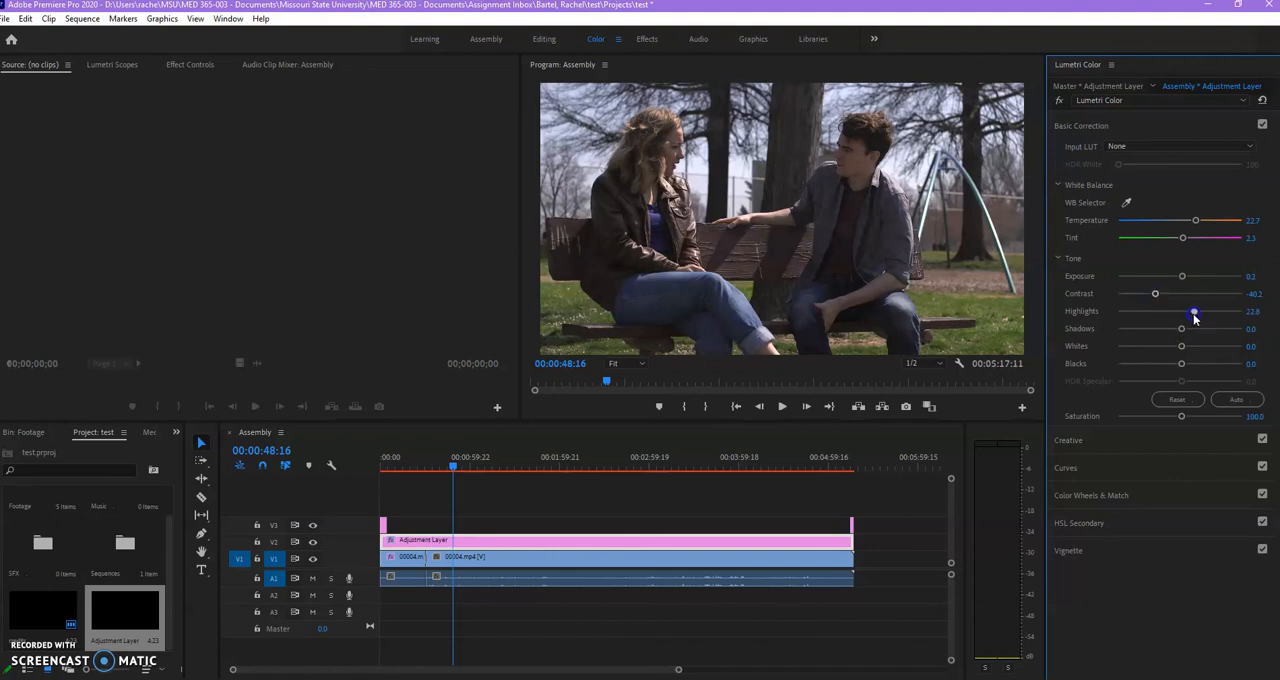
pyautogui.click(1181, 329)
pyautogui.moveTo(1160, 330); pyautogui.dragTo(1158, 331)
pyautogui.moveTo(1202, 420); pyautogui.dragTo(1190, 420)
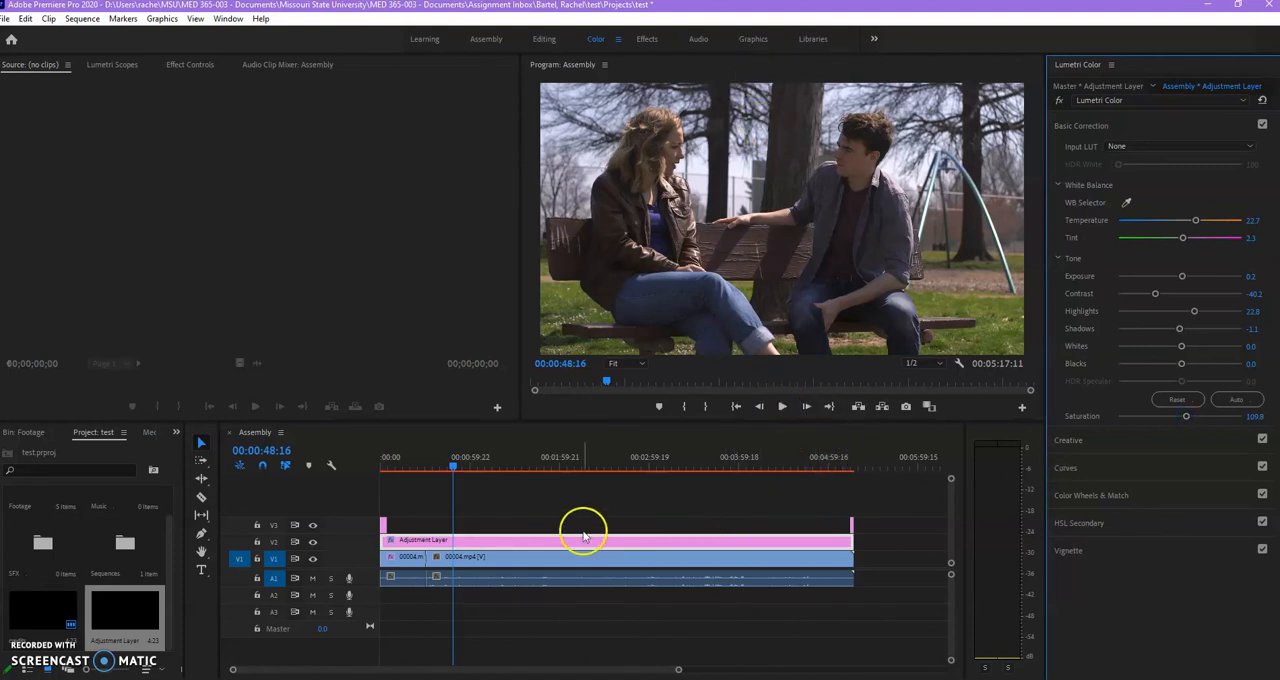
pyautogui.click(404, 466)
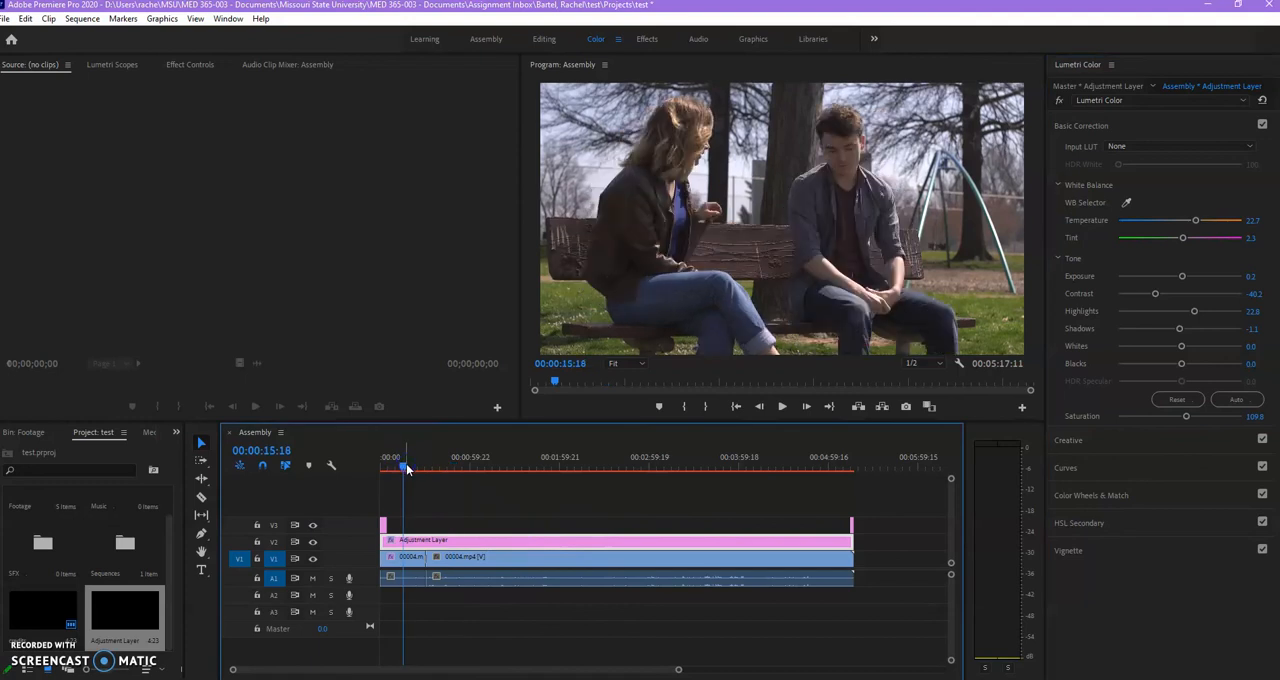
pyautogui.moveTo(403, 470); pyautogui.dragTo(466, 475)
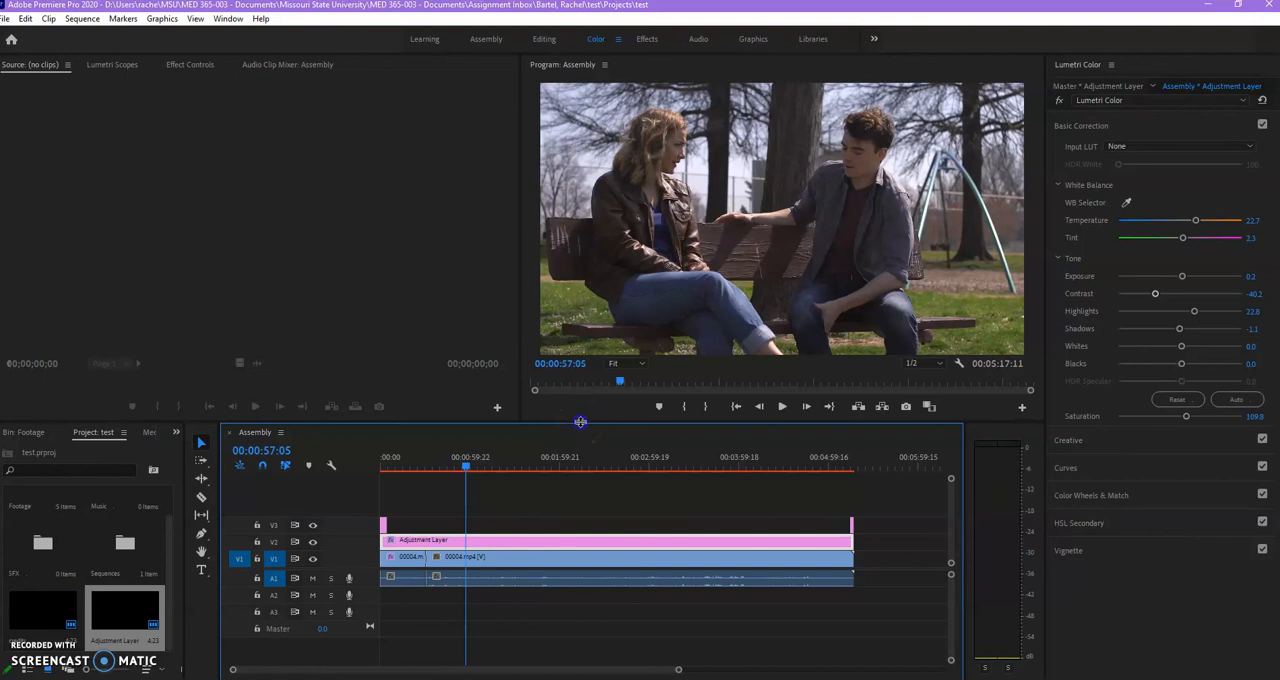
# Make the timeline area taller, widen the Project panel, and narrow the Lumetri Color panel.
pyautogui.moveTo(583, 407); pyautogui.dragTo(585, 401)
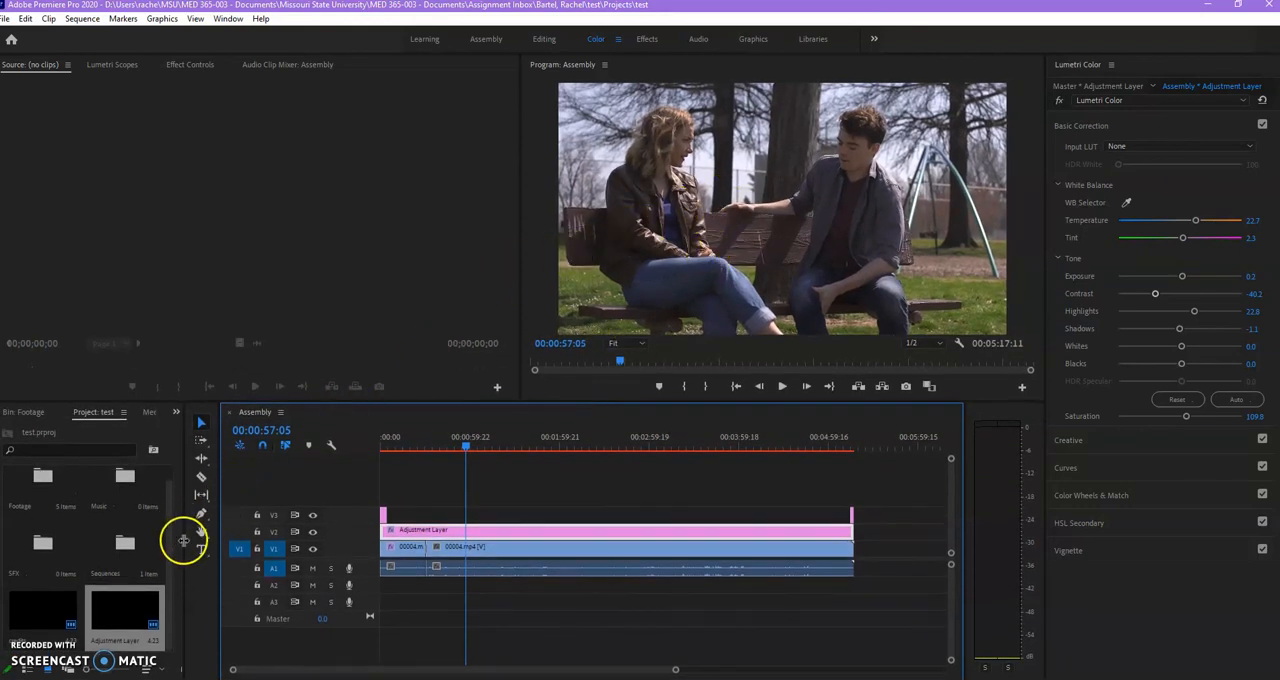
pyautogui.moveTo(184, 543); pyautogui.dragTo(234, 534)
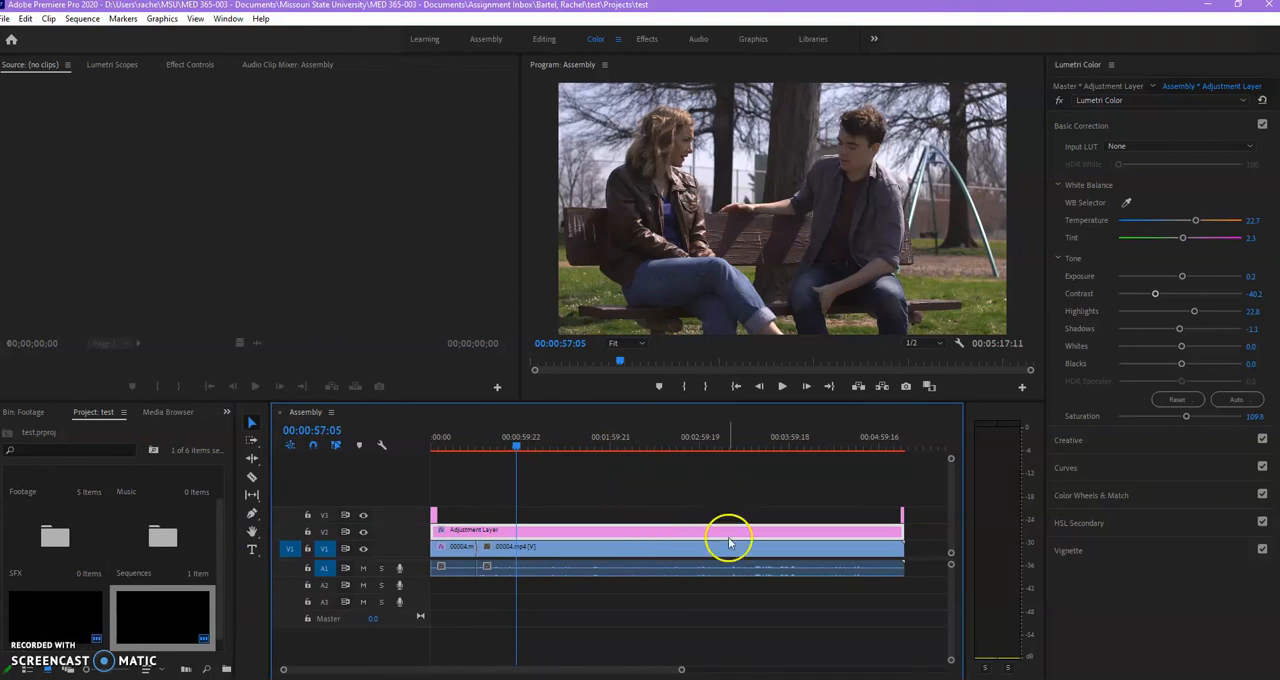
pyautogui.moveTo(1044, 429); pyautogui.dragTo(1068, 433)
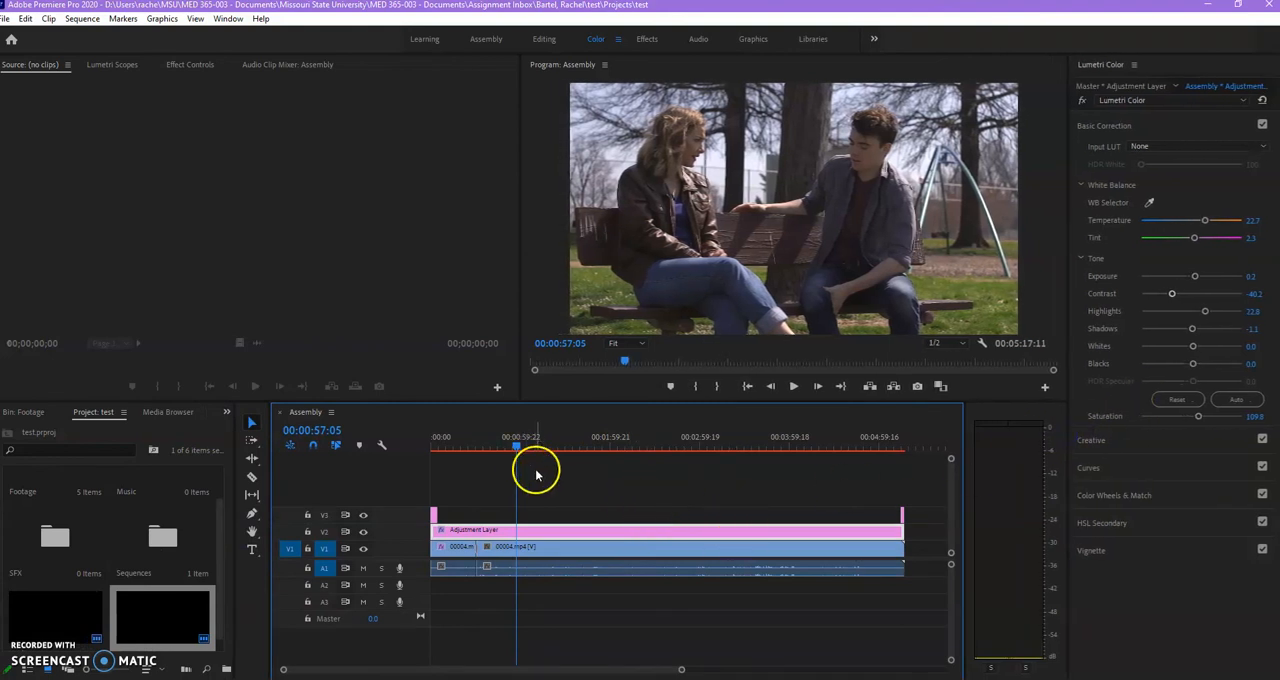
# Raise the longer 00004.mp4 clip's Audio 1 volume to 0.4 dB in the Audio Clip Mixer and play it to check the level.
pyautogui.click(551, 568)
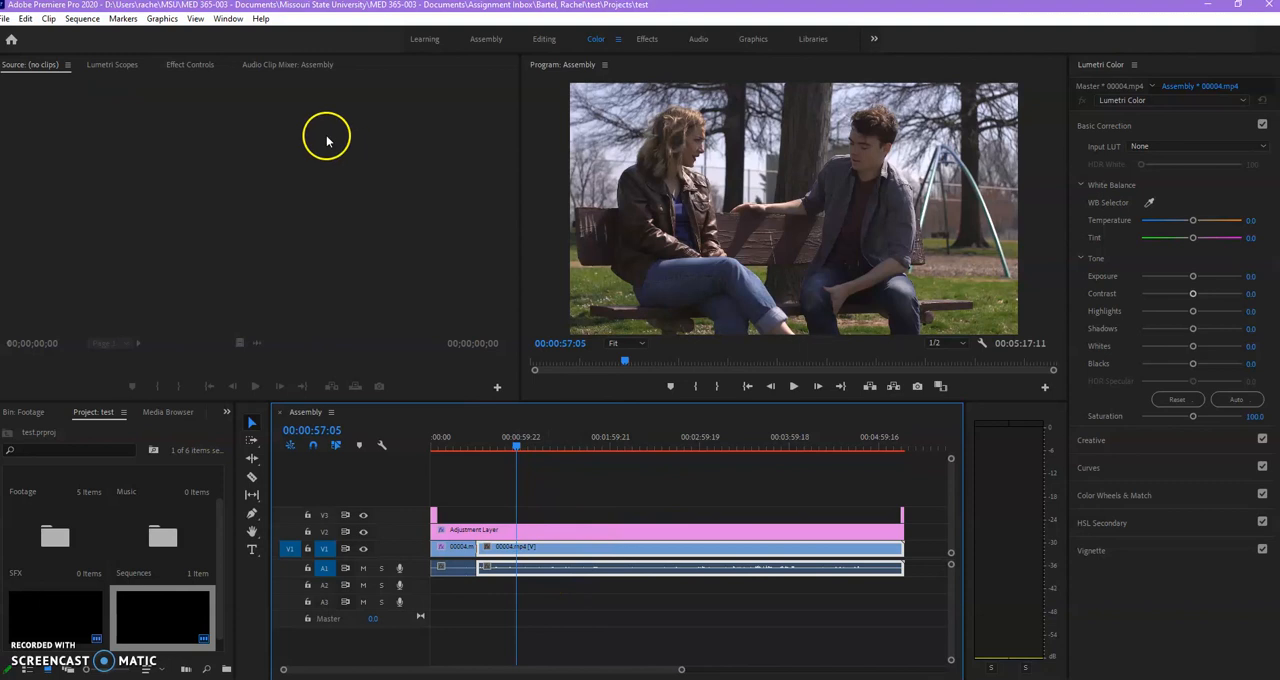
pyautogui.click(285, 68)
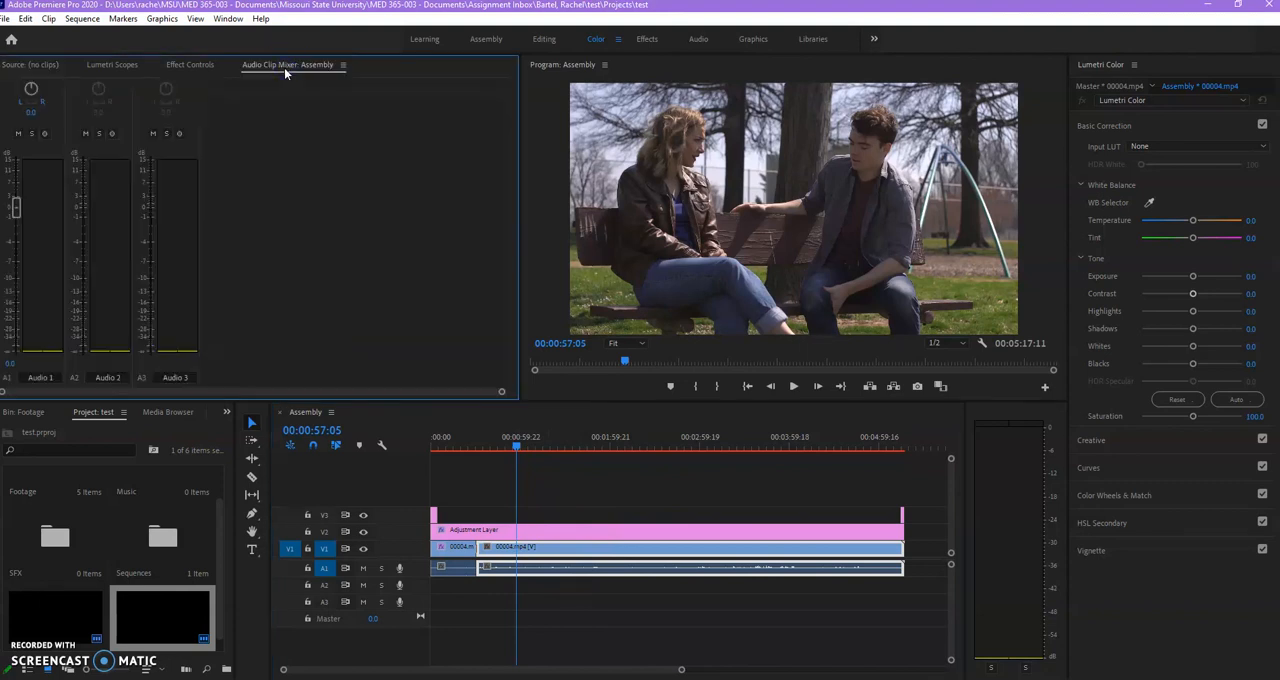
pyautogui.moveTo(14, 207)
pyautogui.mouseDown()
pyautogui.moveTo(29, 286)
pyautogui.moveTo(14, 186)
pyautogui.moveTo(15, 208)
pyautogui.mouseUp()
pyautogui.click(565, 556)
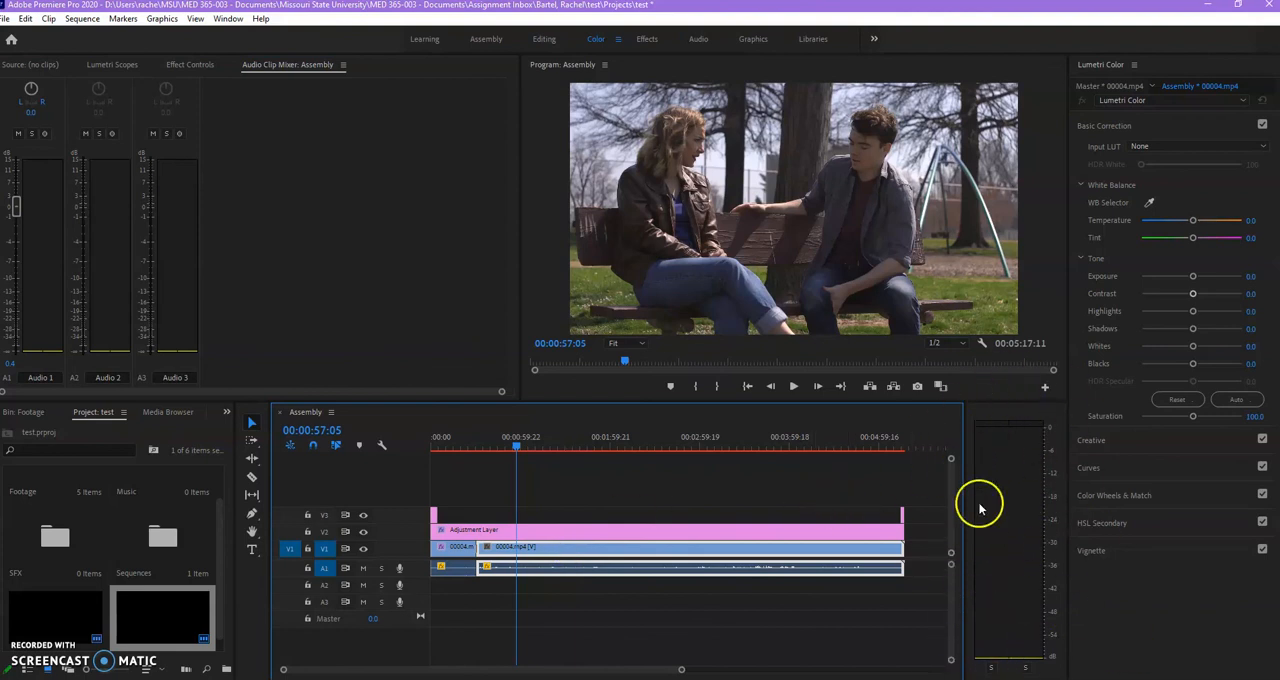
pyautogui.press('space')
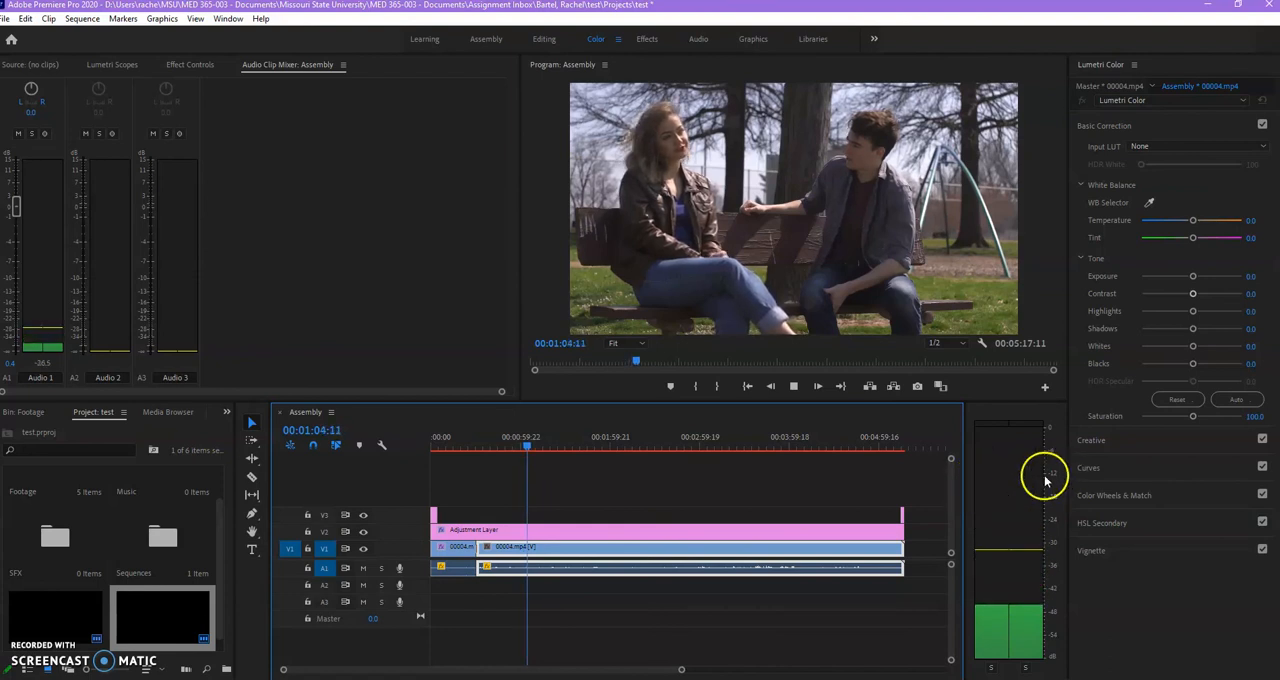
pyautogui.press('space')
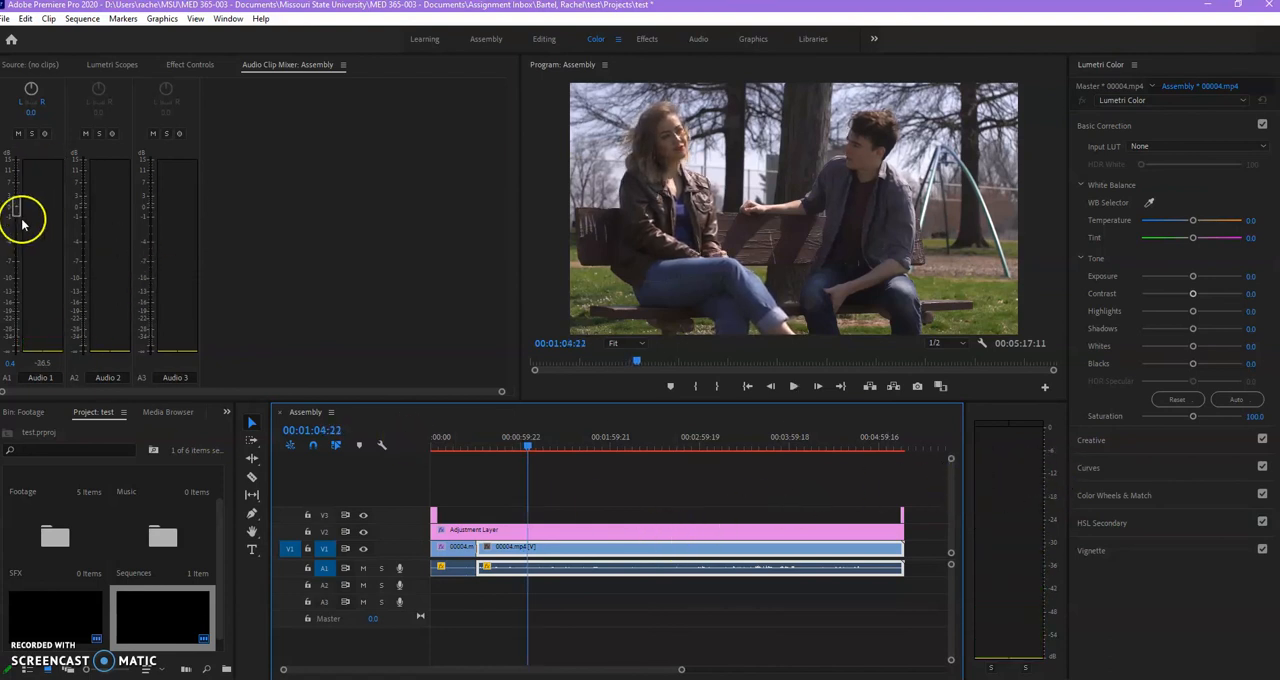
# Raise the Audio 1 volume in stages to 15 dB during playback, stopping at 00:01:46:16.
pyautogui.press('space')
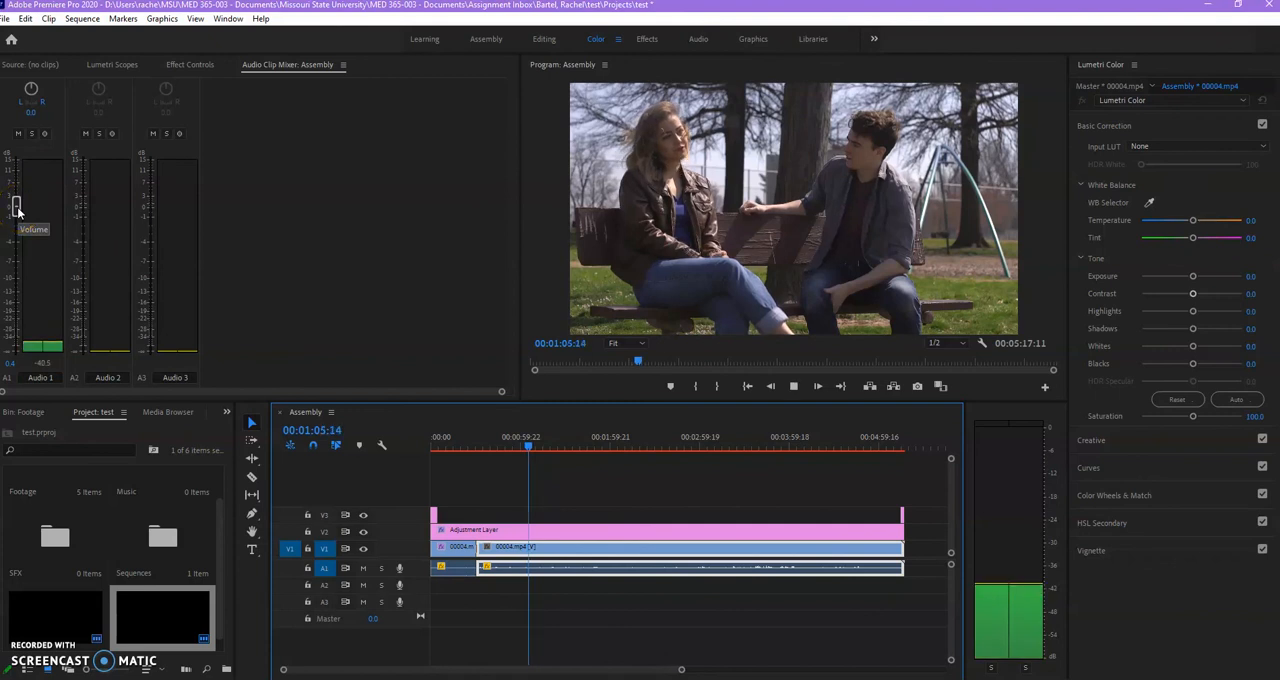
pyautogui.moveTo(17, 210); pyautogui.dragTo(14, 197)
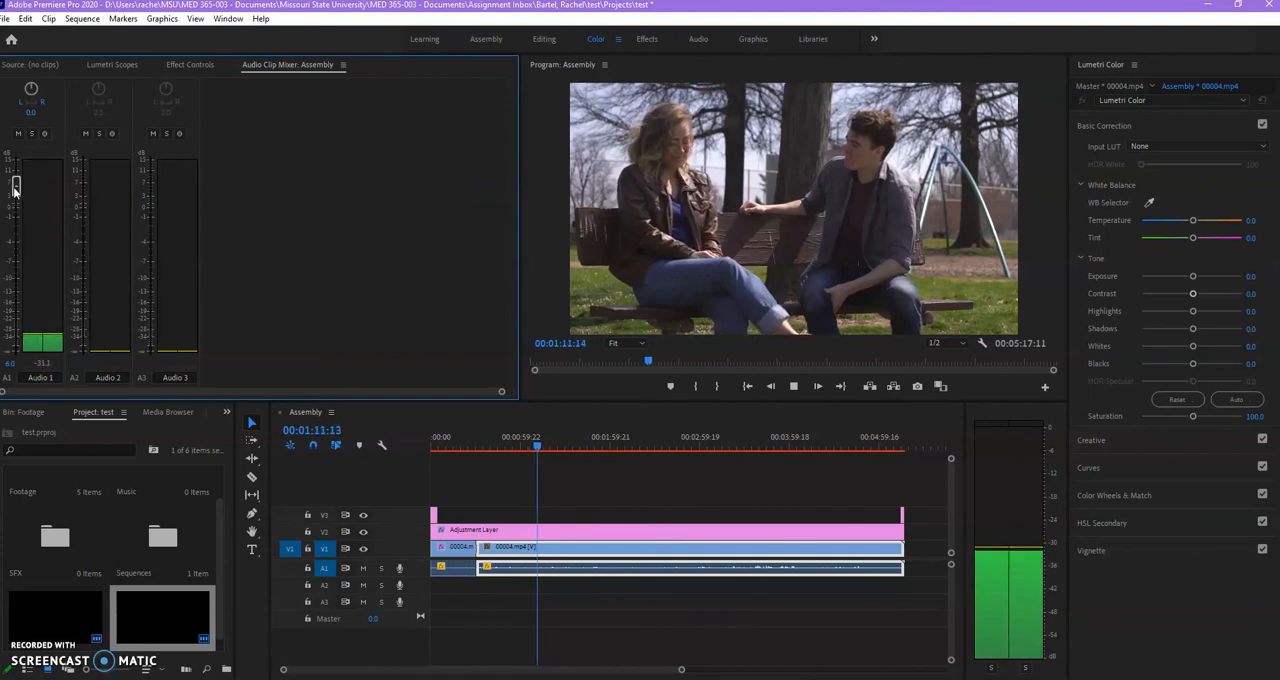
pyautogui.moveTo(14, 190); pyautogui.dragTo(17, 183)
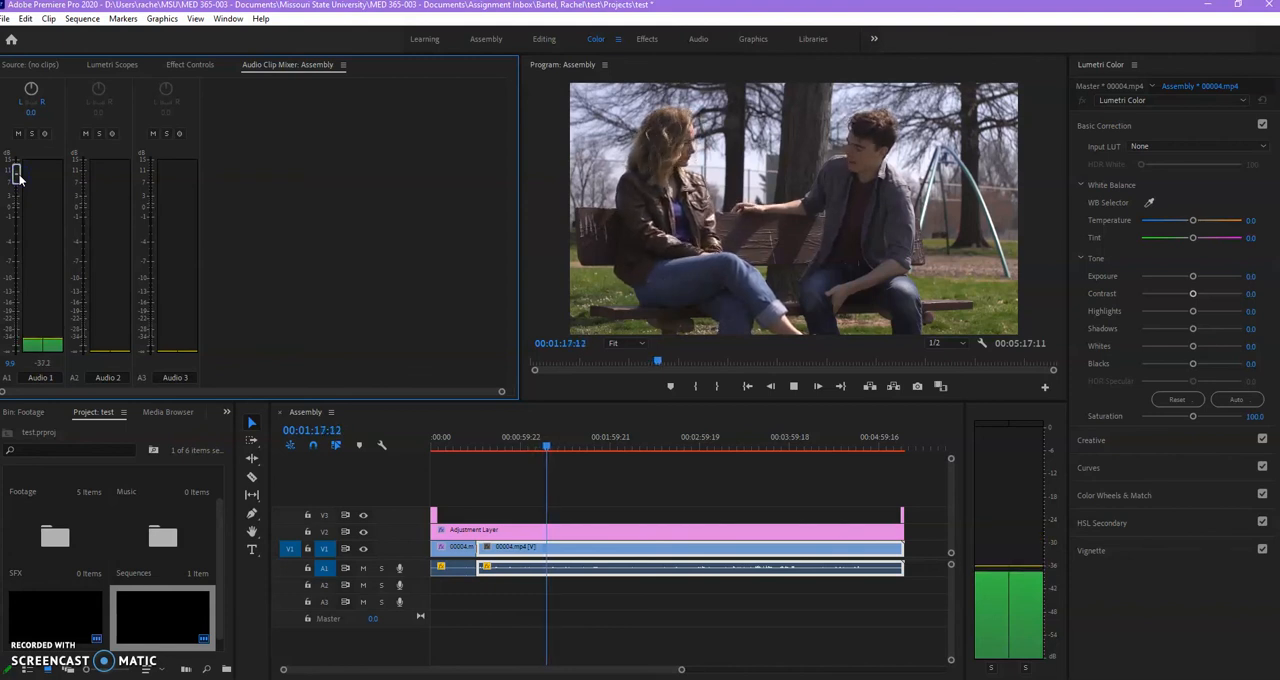
pyautogui.moveTo(18, 175); pyautogui.dragTo(20, 168)
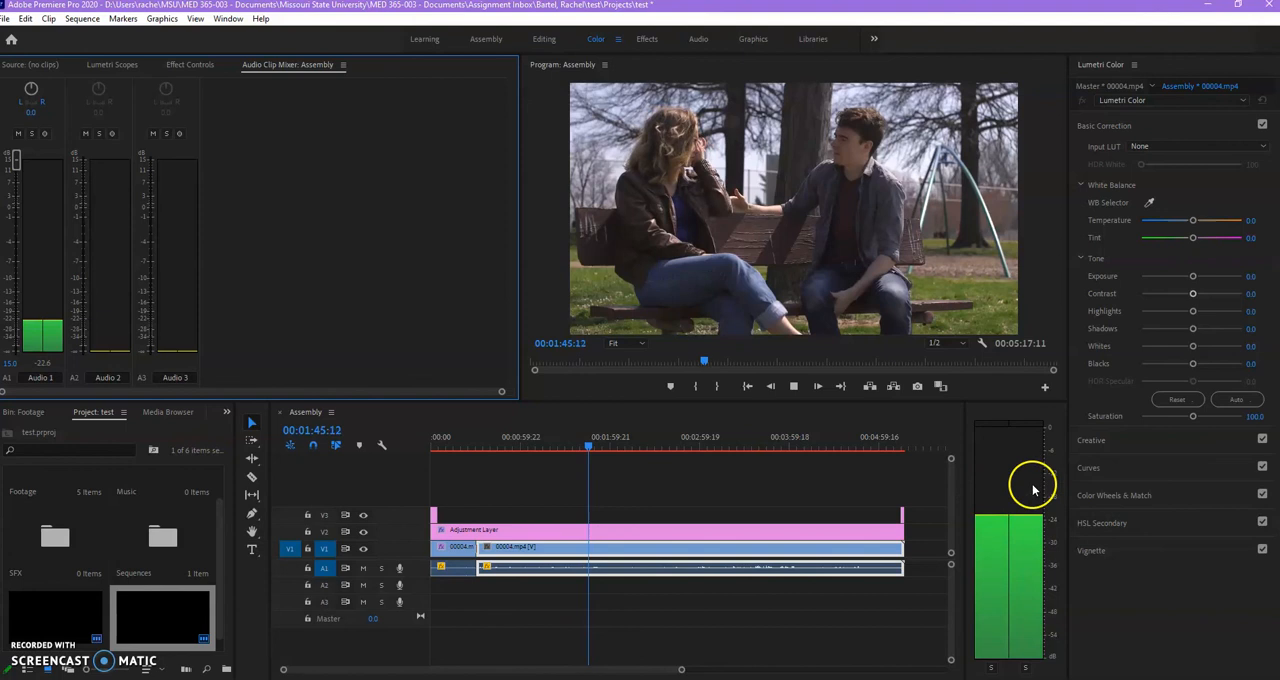
pyautogui.press('space')
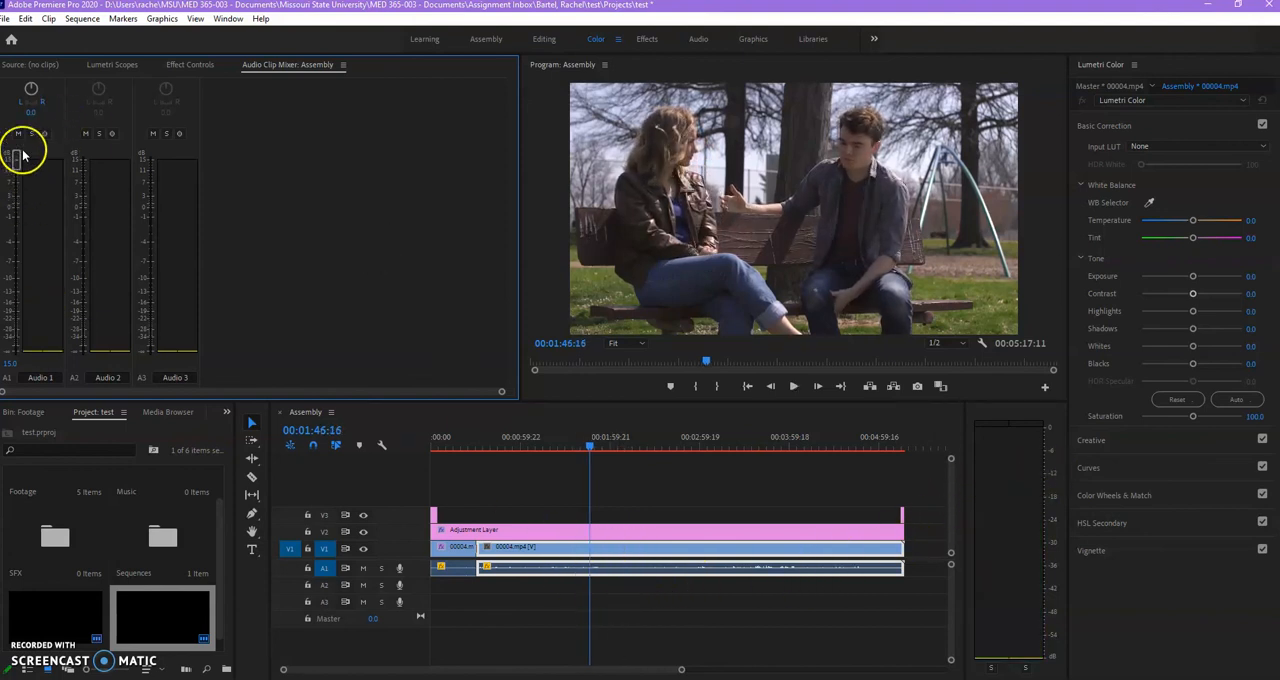
# Increase the longer 00004.mp4 clip's audio gain and play it back to check the level.
pyautogui.click(605, 556)
pyautogui.rightClick(607, 573)
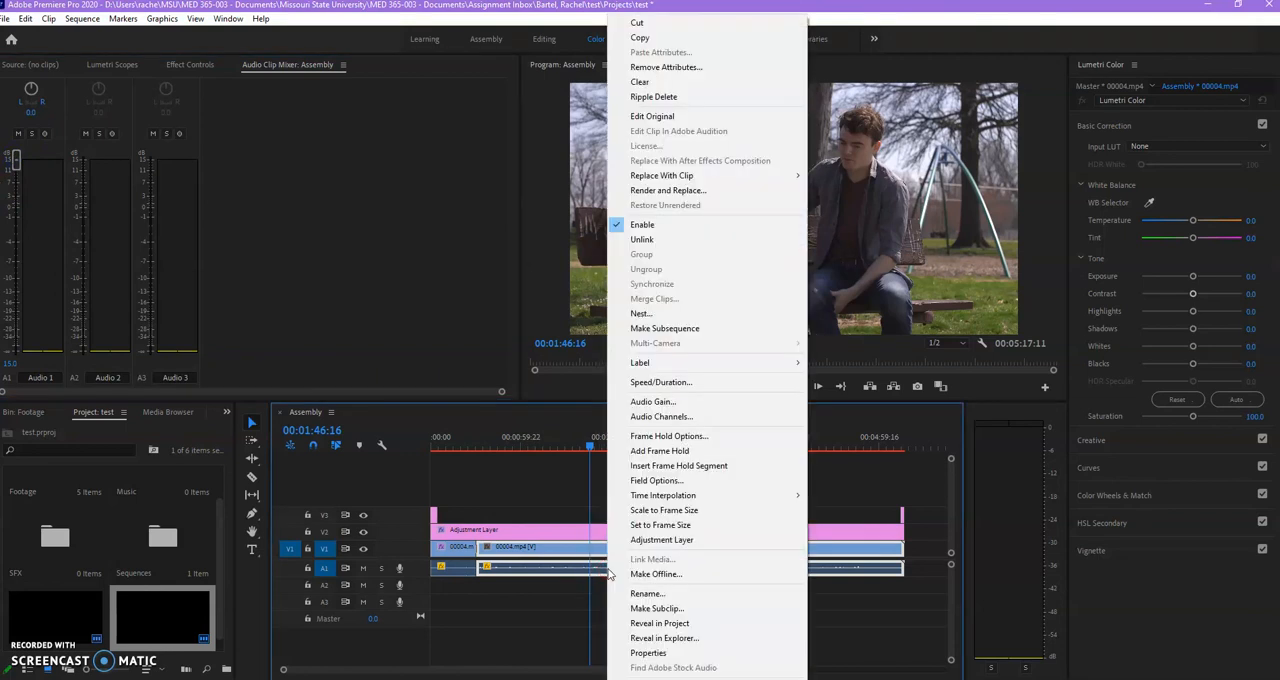
pyautogui.click(668, 405)
pyautogui.click(652, 338)
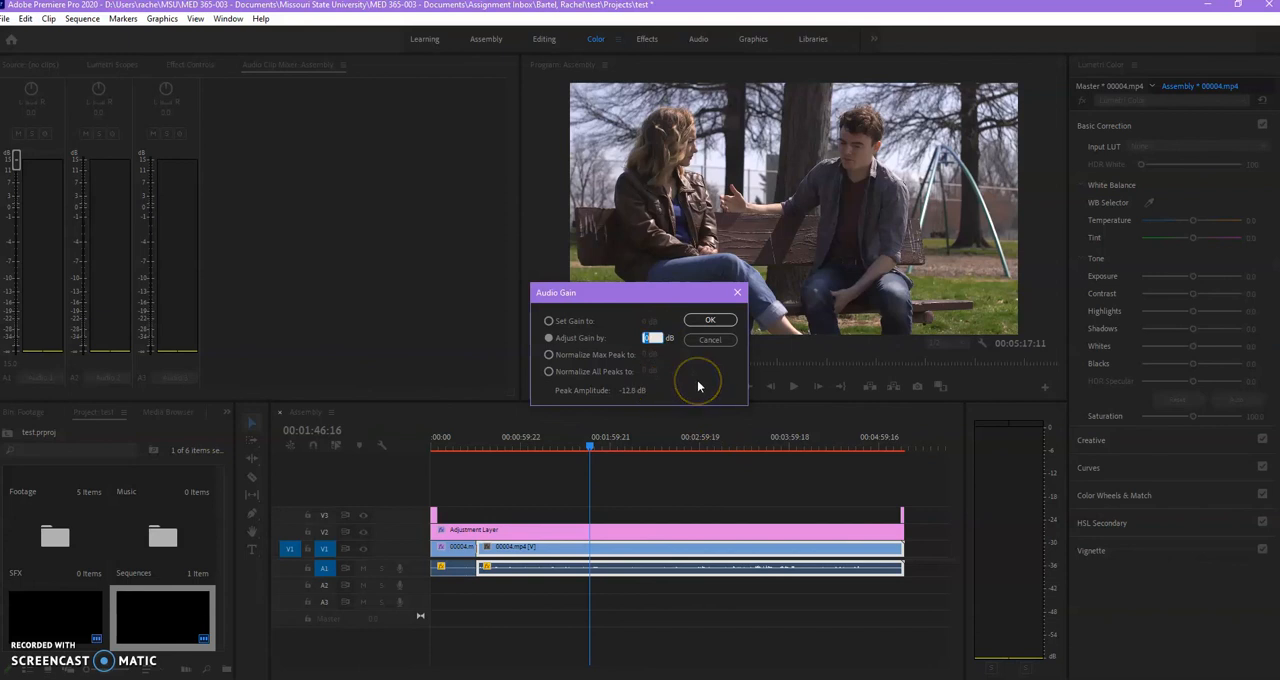
pyautogui.press('Return')
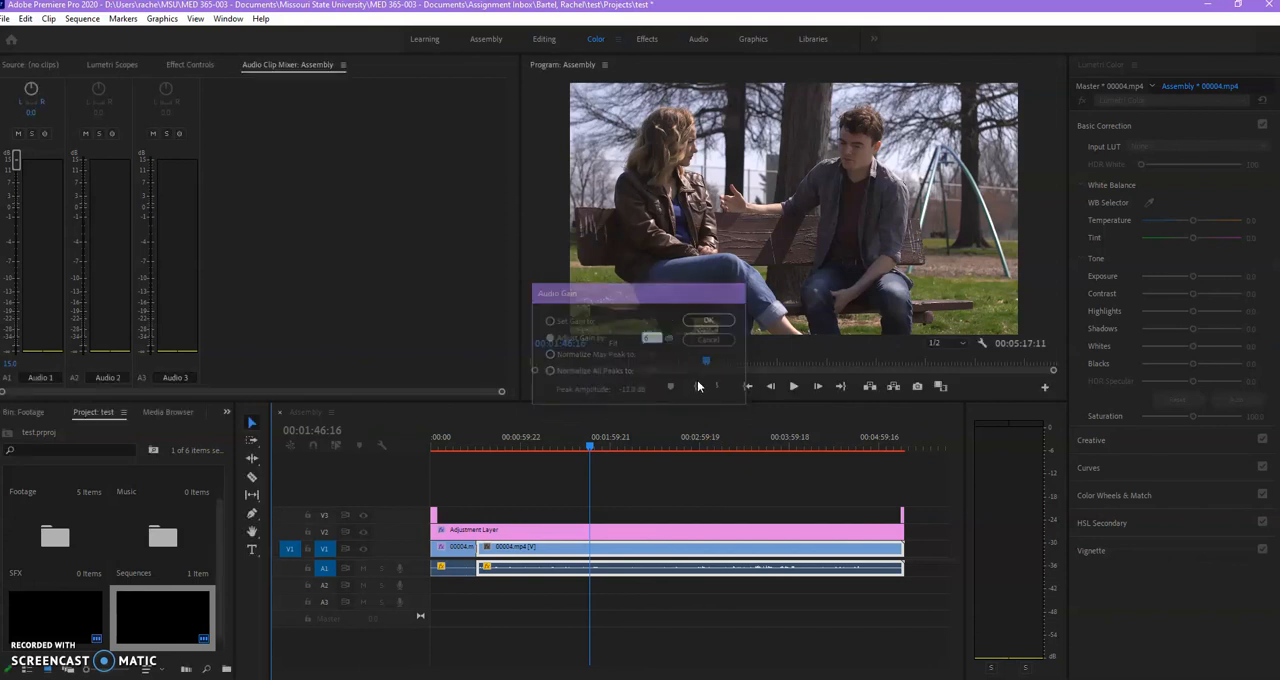
pyautogui.press('space')
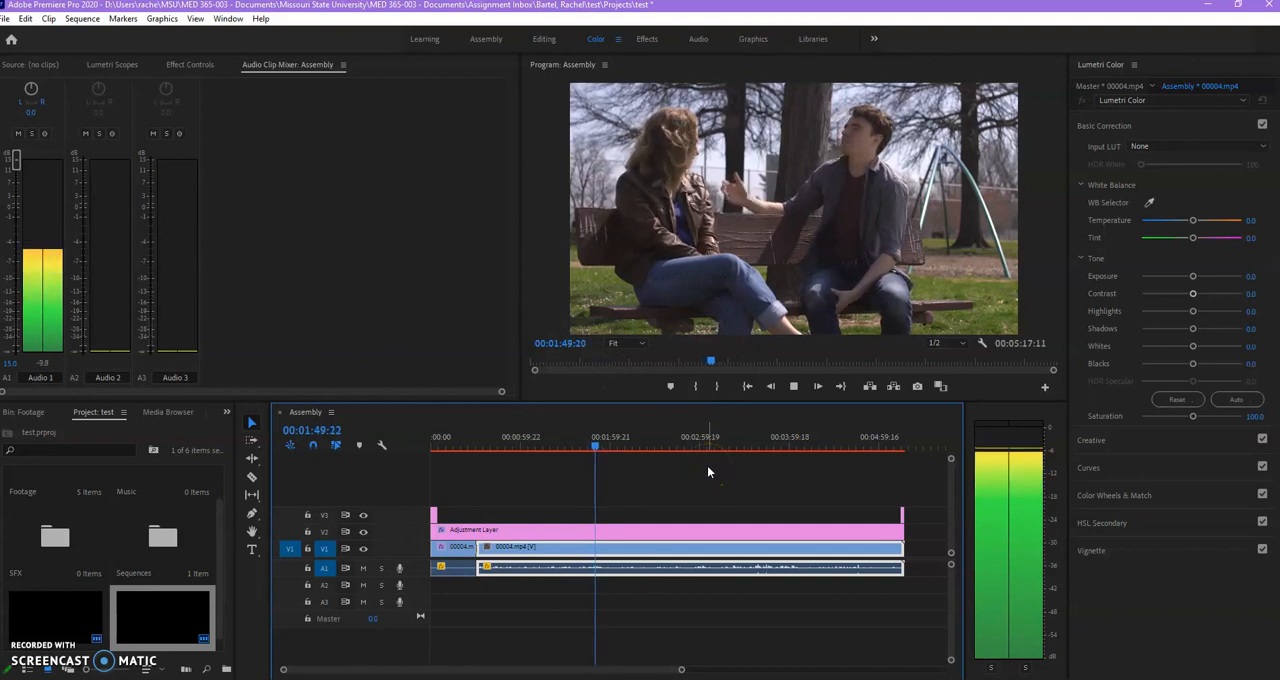
pyautogui.press('space')
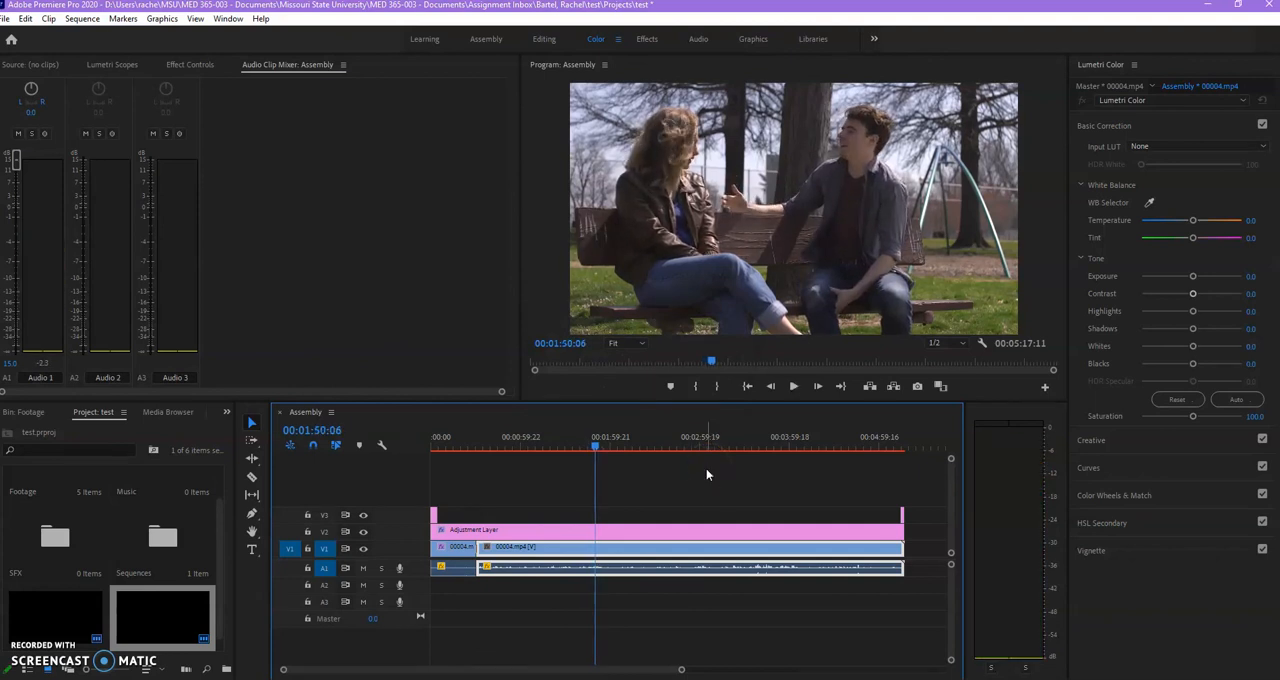
# Adjust the longer 00004.mp4 clip's audio gain by -6 dB and play it back.
pyautogui.rightClick(644, 552)
pyautogui.click(688, 401)
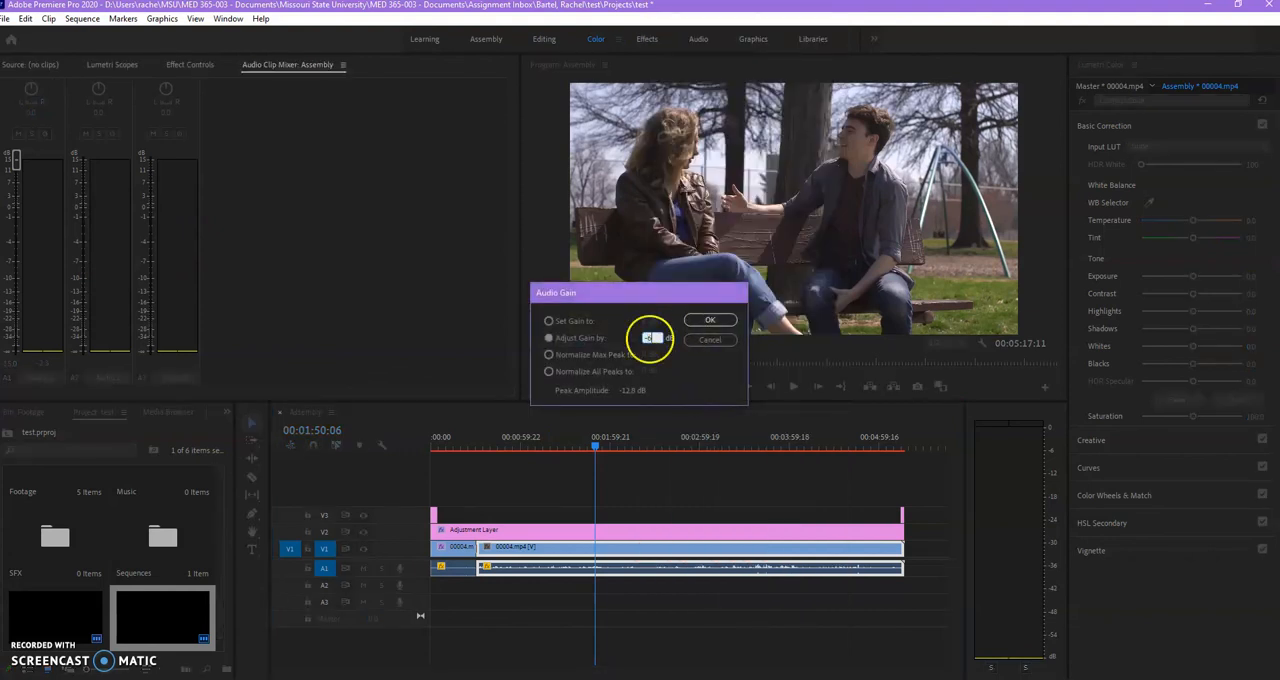
pyautogui.press('Return')
pyautogui.press('space')
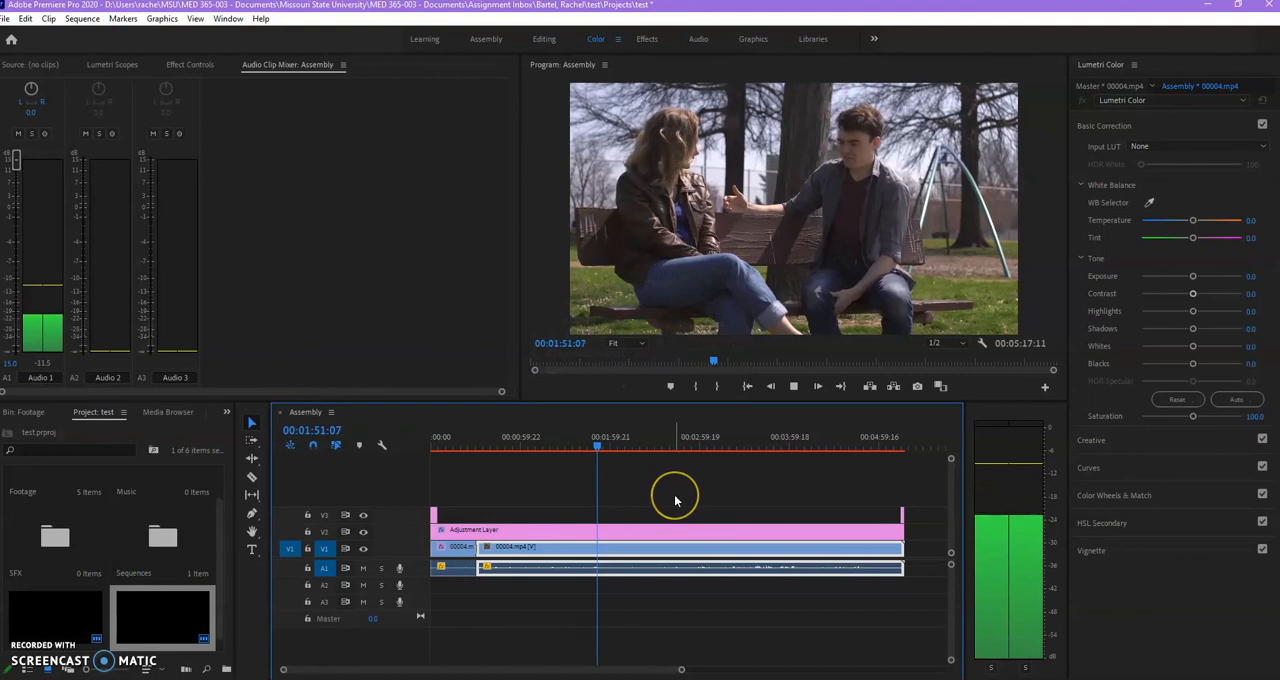
pyautogui.press('space')
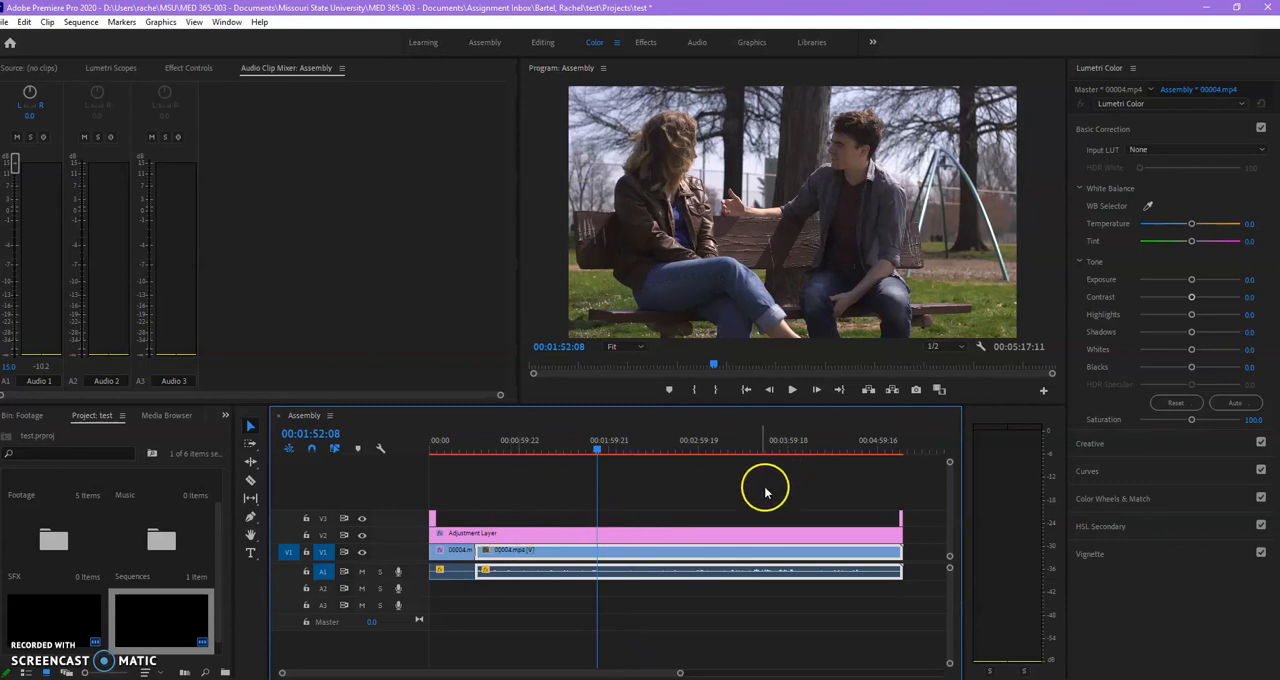
# Set the longer 00004.mp4 clip's speed to 150% and preview the faster playback.
pyautogui.moveTo(534, 675); pyautogui.dragTo(547, 675)
pyautogui.rightClick(695, 555)
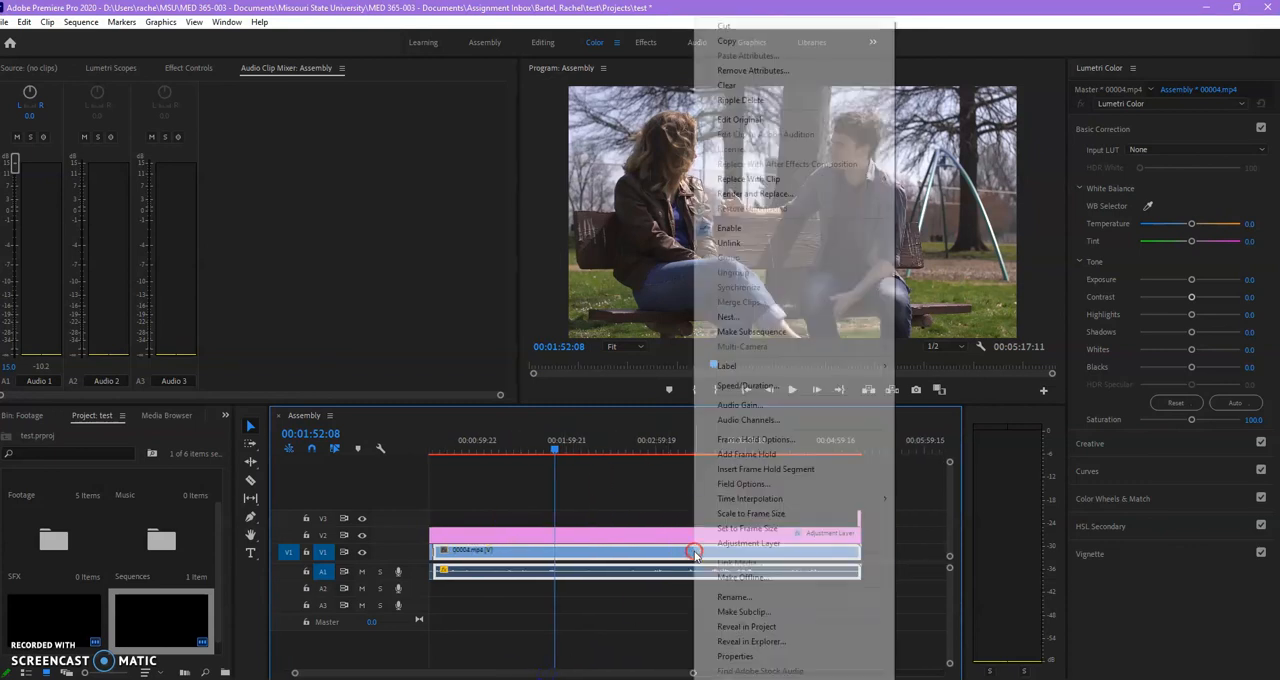
pyautogui.click(612, 558)
pyautogui.rightClick(622, 560)
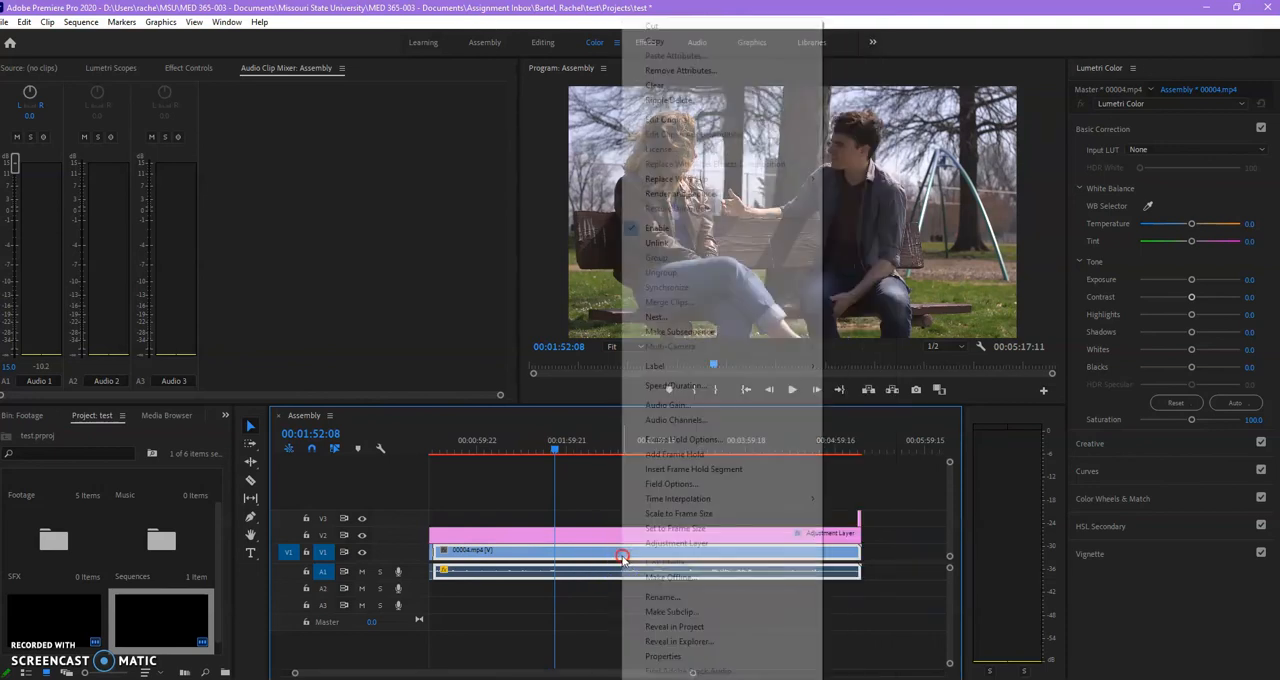
pyautogui.click(689, 390)
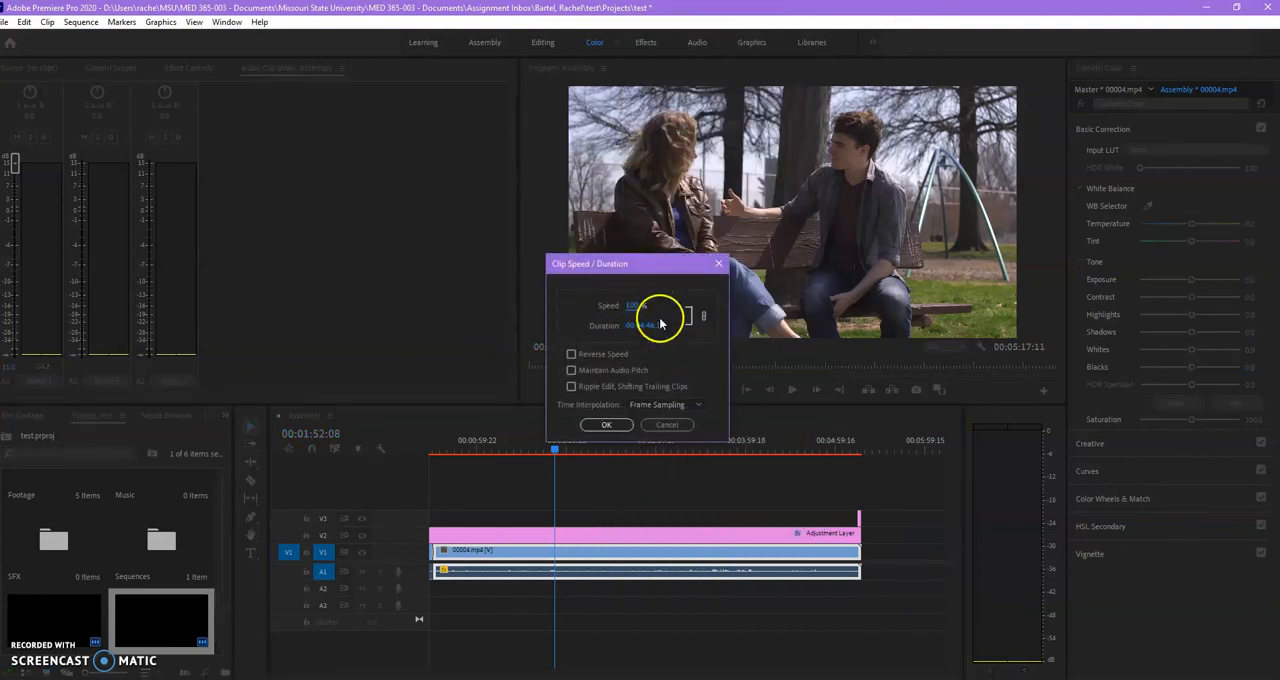
pyautogui.click(633, 308)
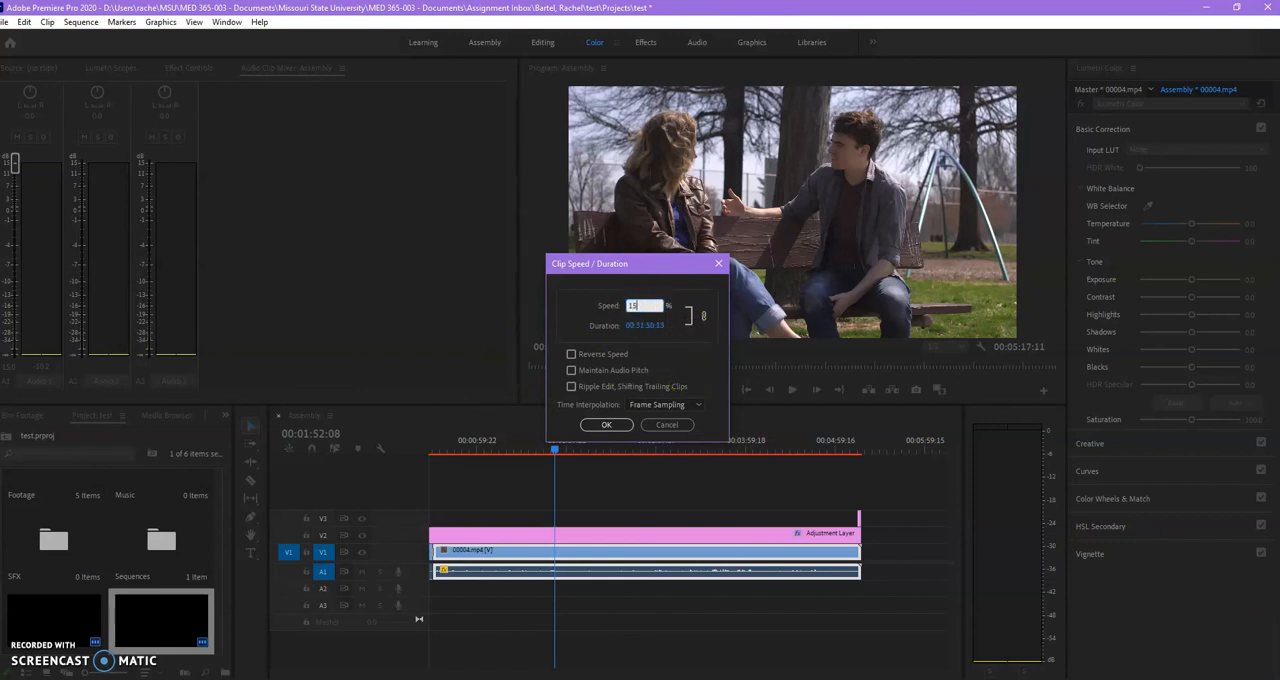
pyautogui.press('Return')
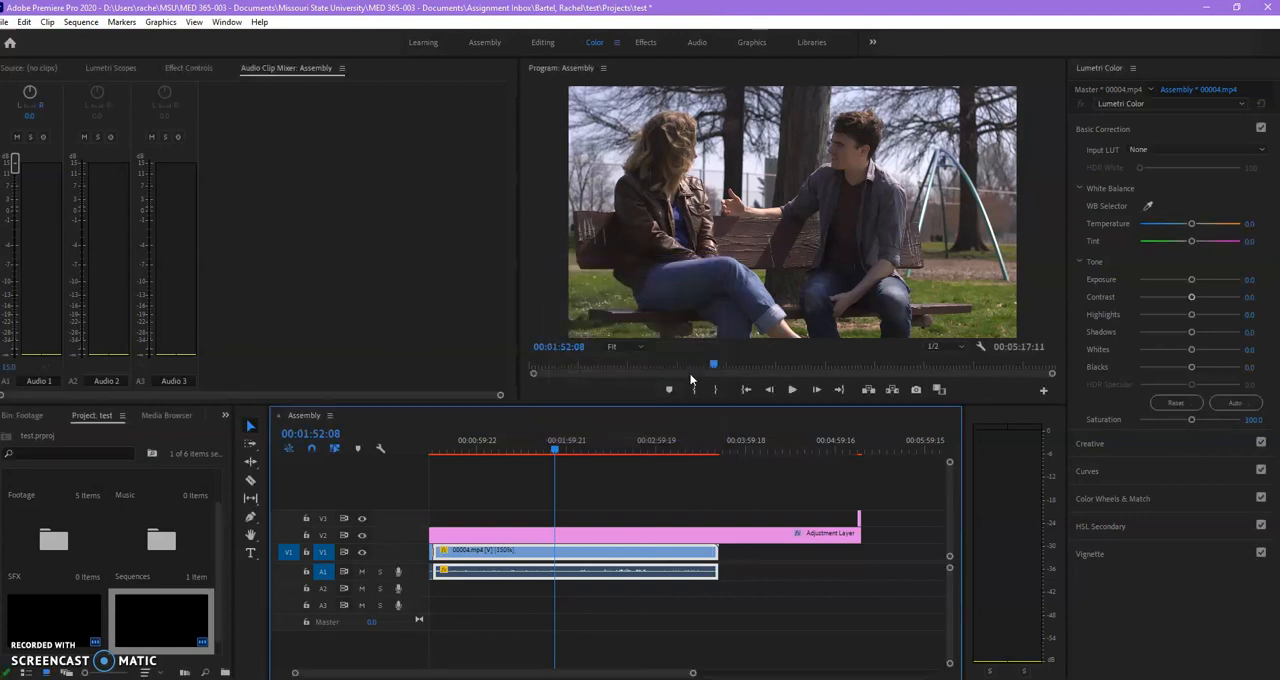
pyautogui.press('space')
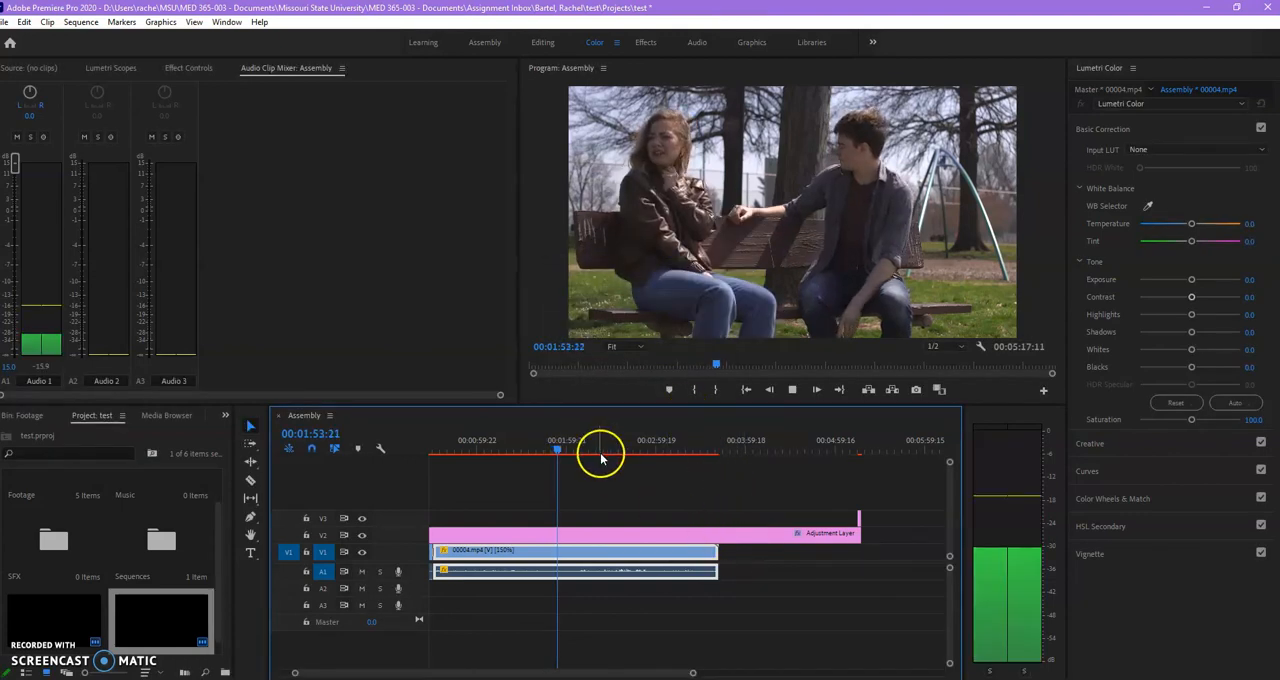
pyautogui.press('space')
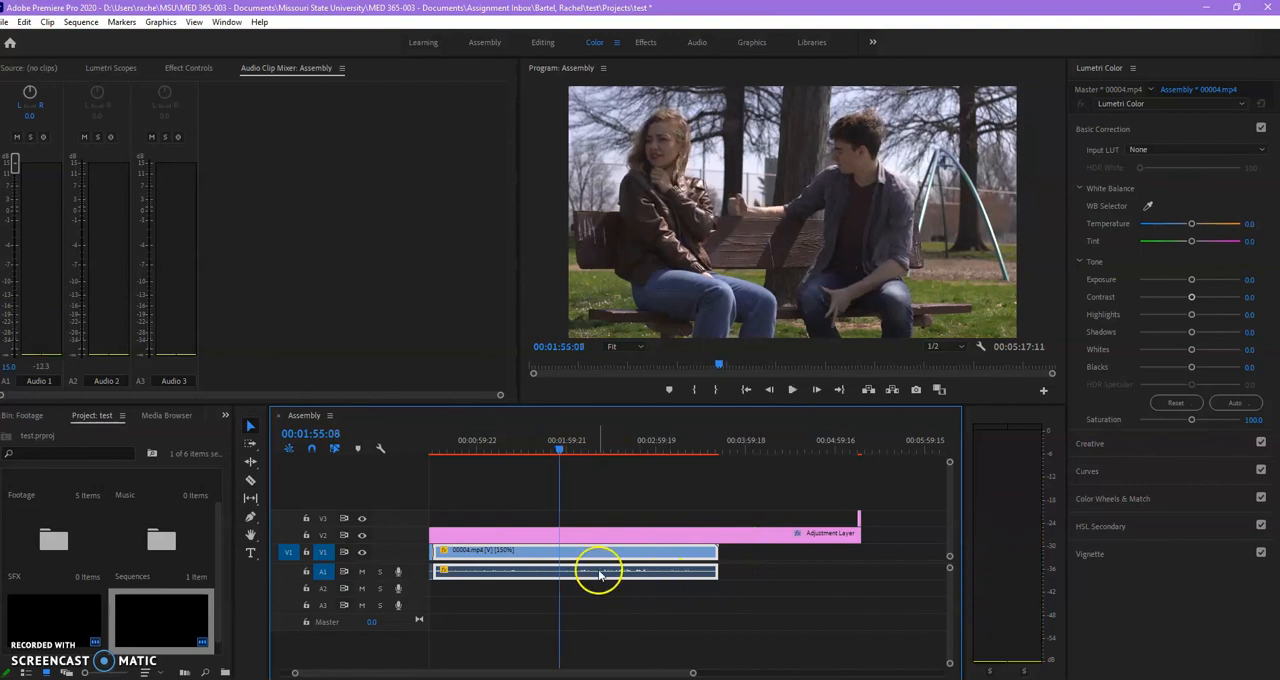
# Set the longer 00004.mp4 clip's speed to 70% without reversing it and preview the slower playback.
pyautogui.rightClick(600, 574)
pyautogui.click(590, 577)
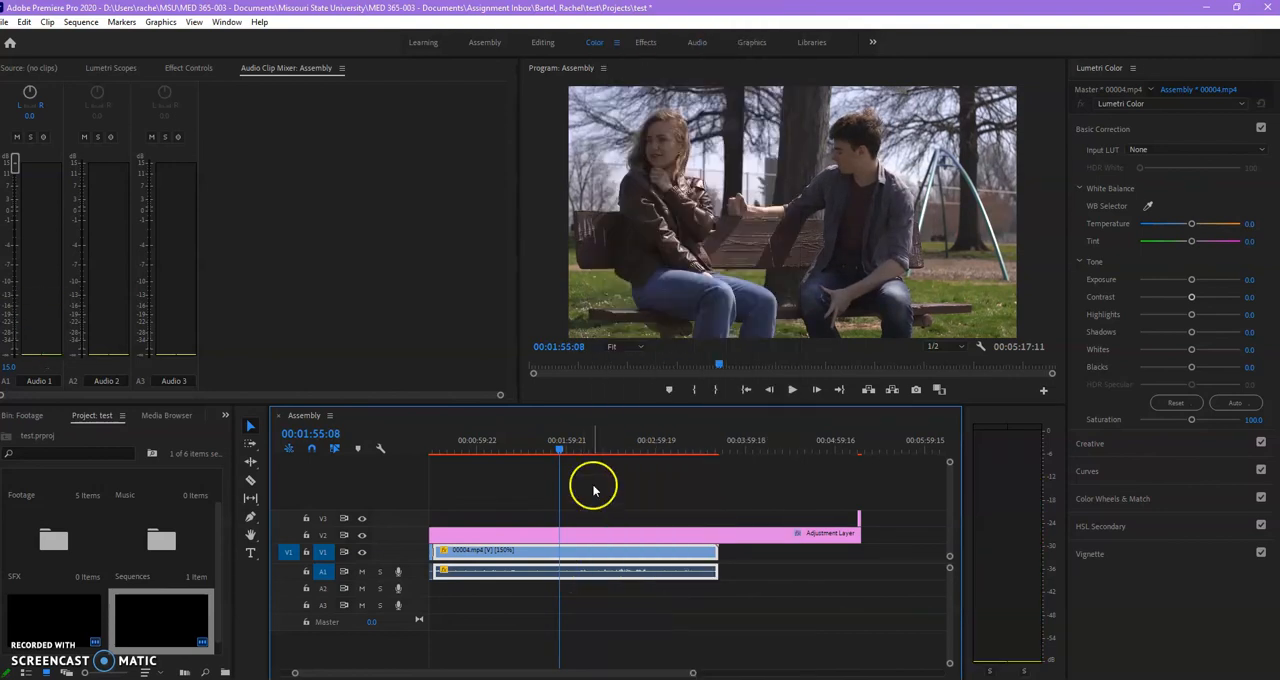
pyautogui.rightClick(595, 558)
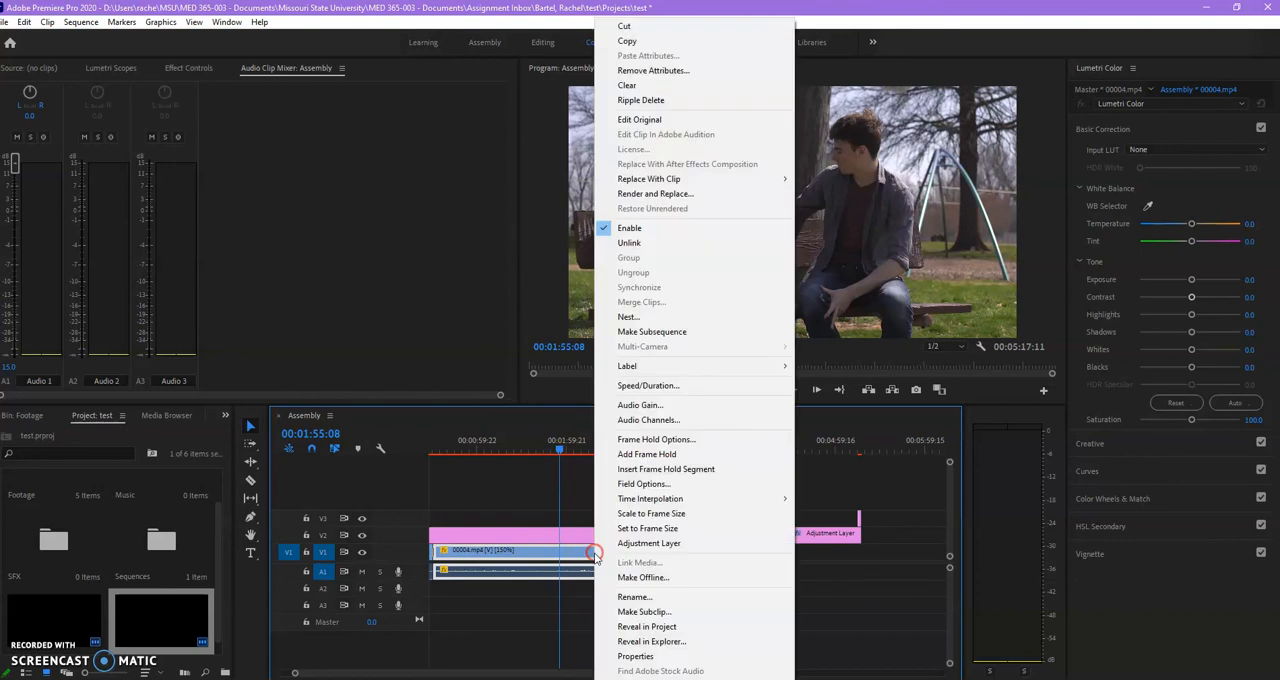
pyautogui.click(638, 386)
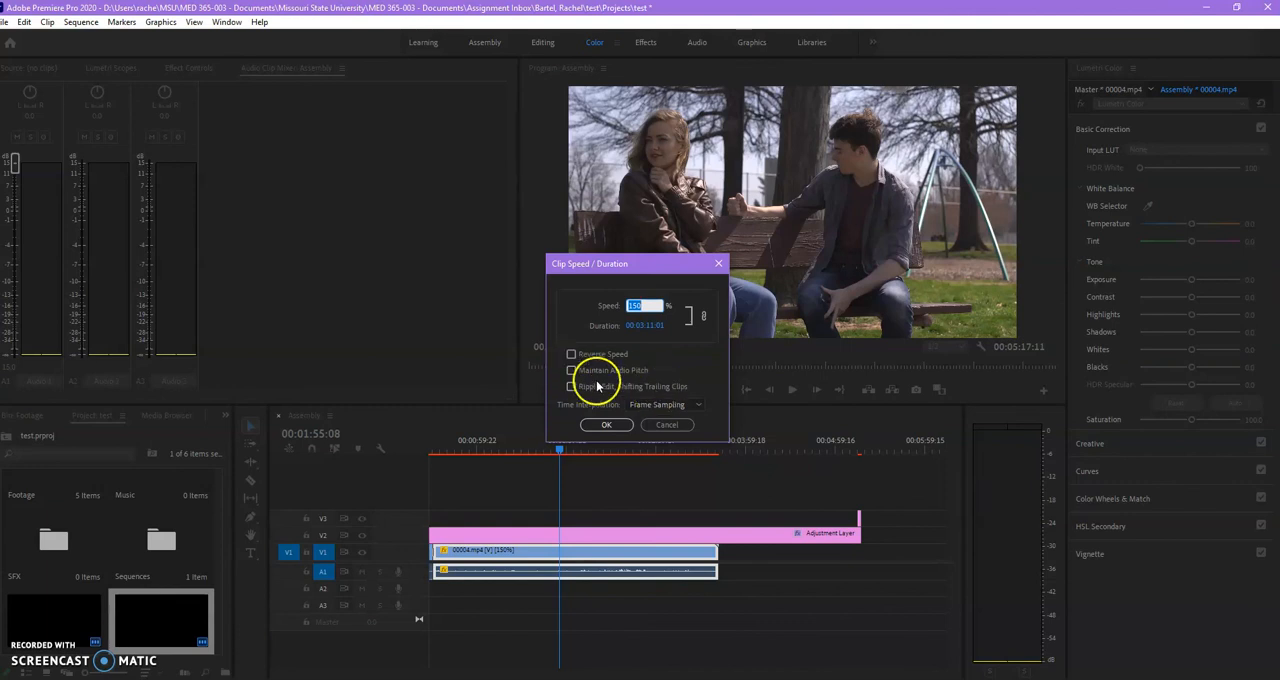
pyautogui.click(571, 355)
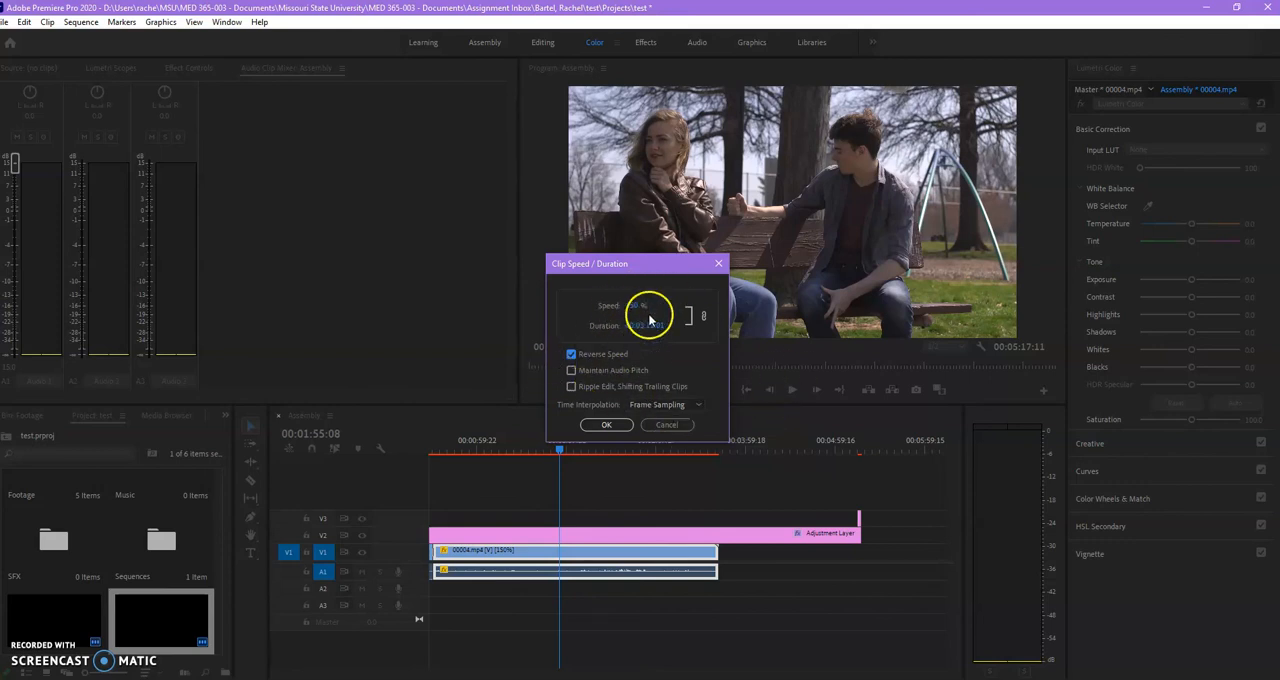
pyautogui.click(633, 310)
pyautogui.click(646, 354)
pyautogui.click(632, 305)
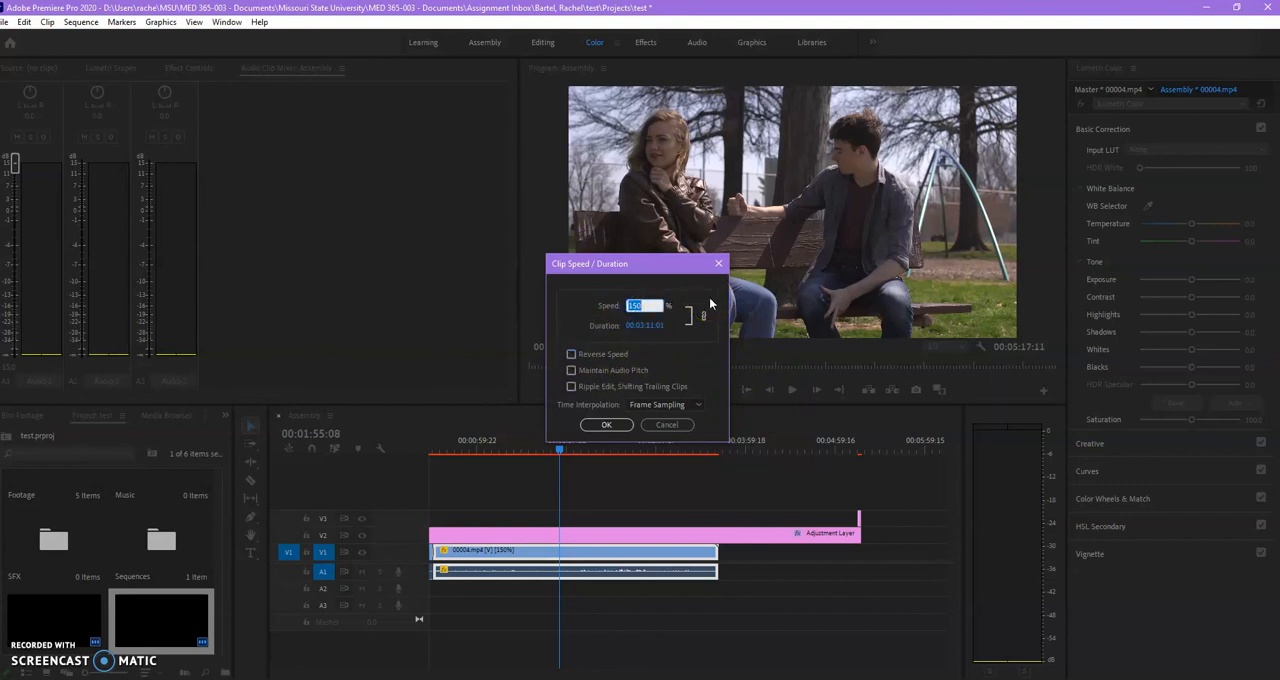
pyautogui.write('30')
pyautogui.press('Return')
pyautogui.click(736, 472)
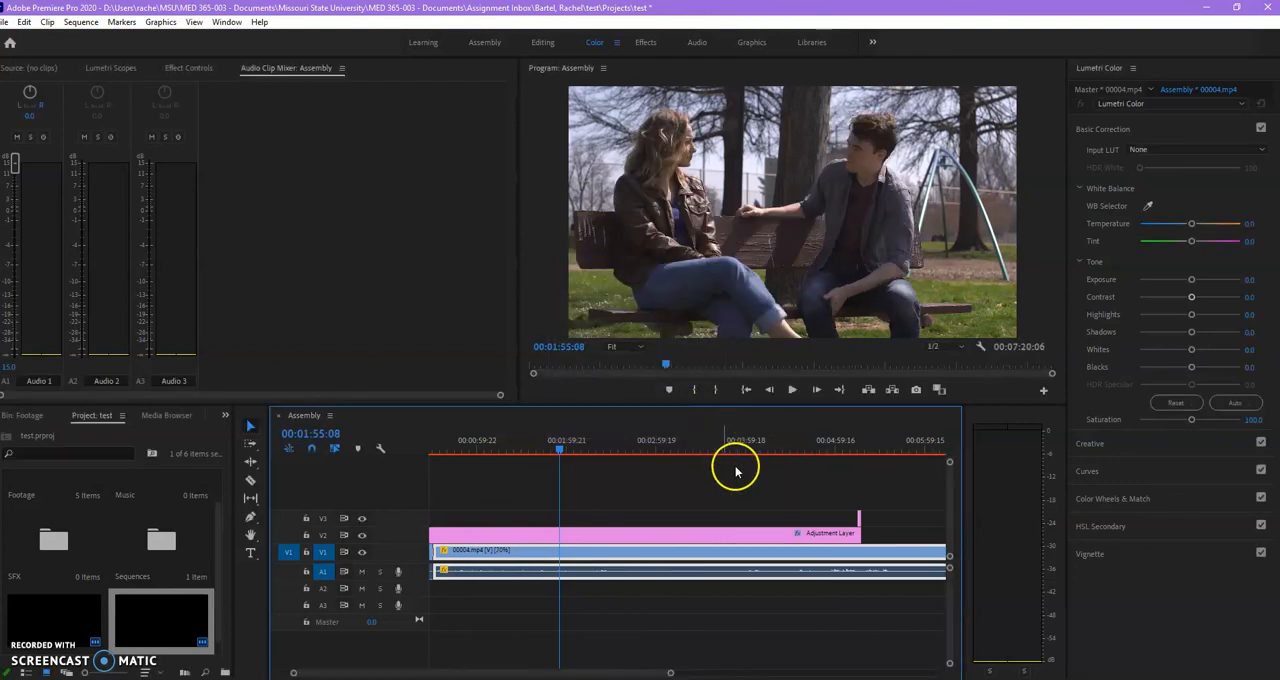
pyautogui.press('space')
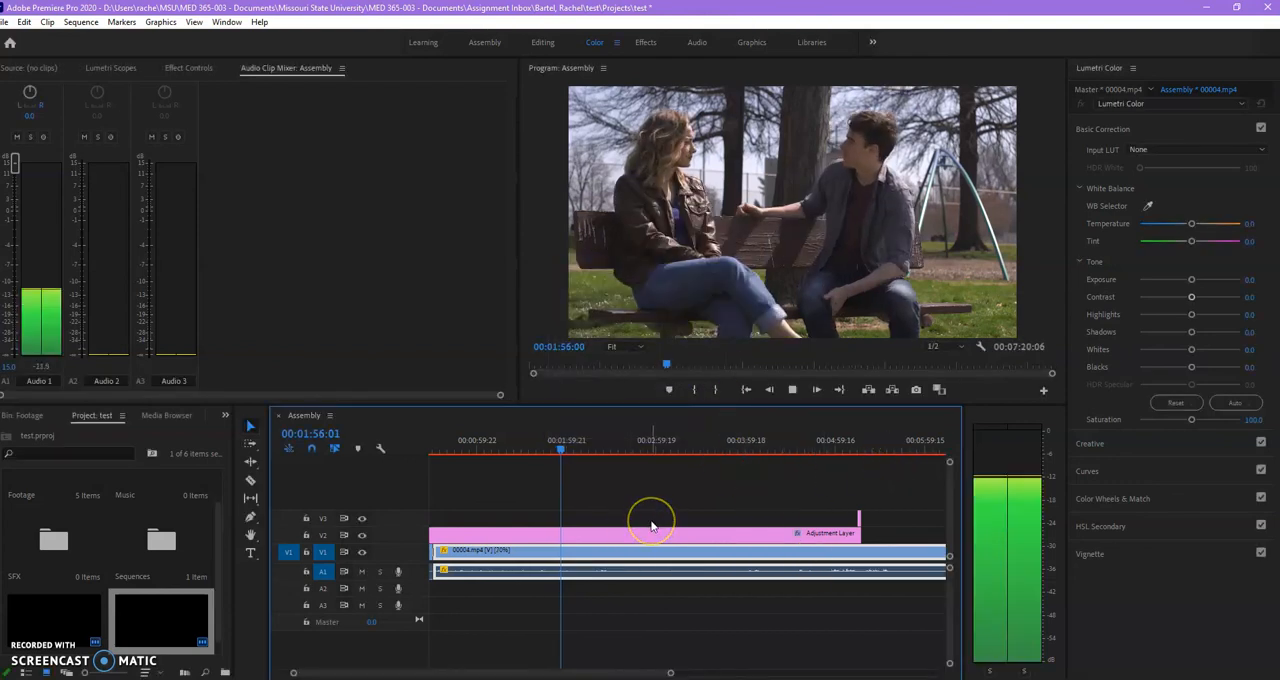
pyautogui.click(627, 572)
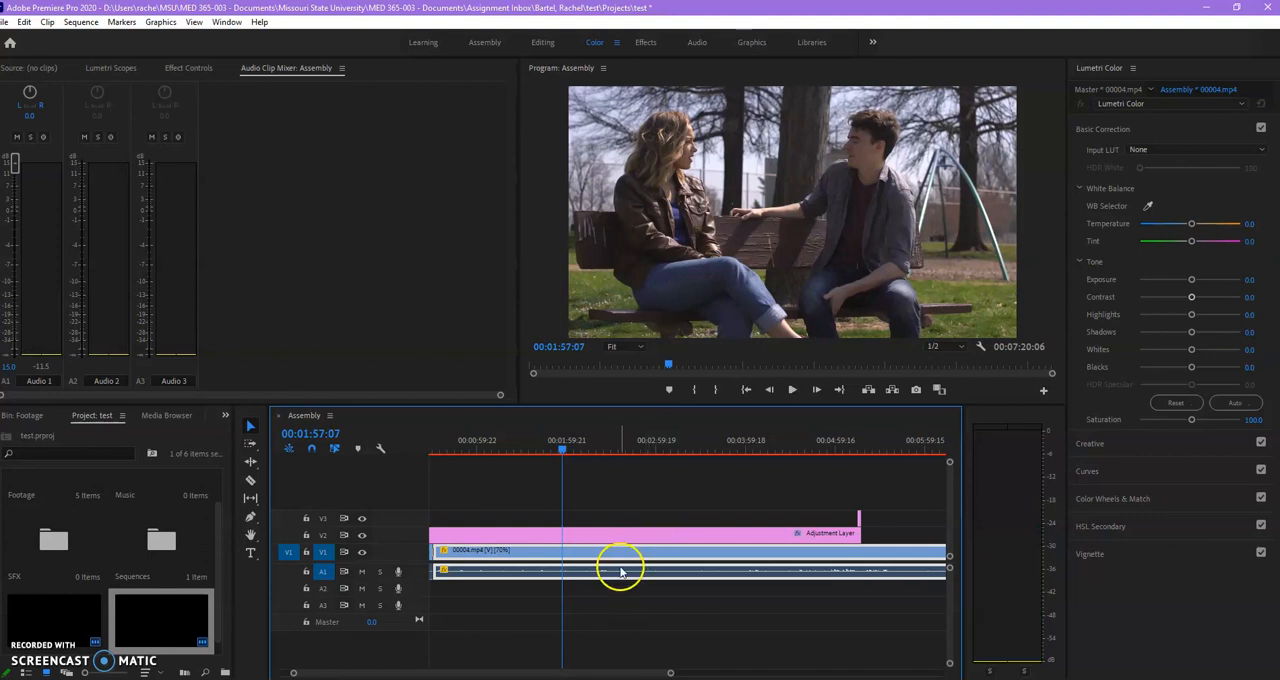
# Restore the longer 00004.mp4 clip to its original speed and play it back briefly.
pyautogui.rightClick(619, 563)
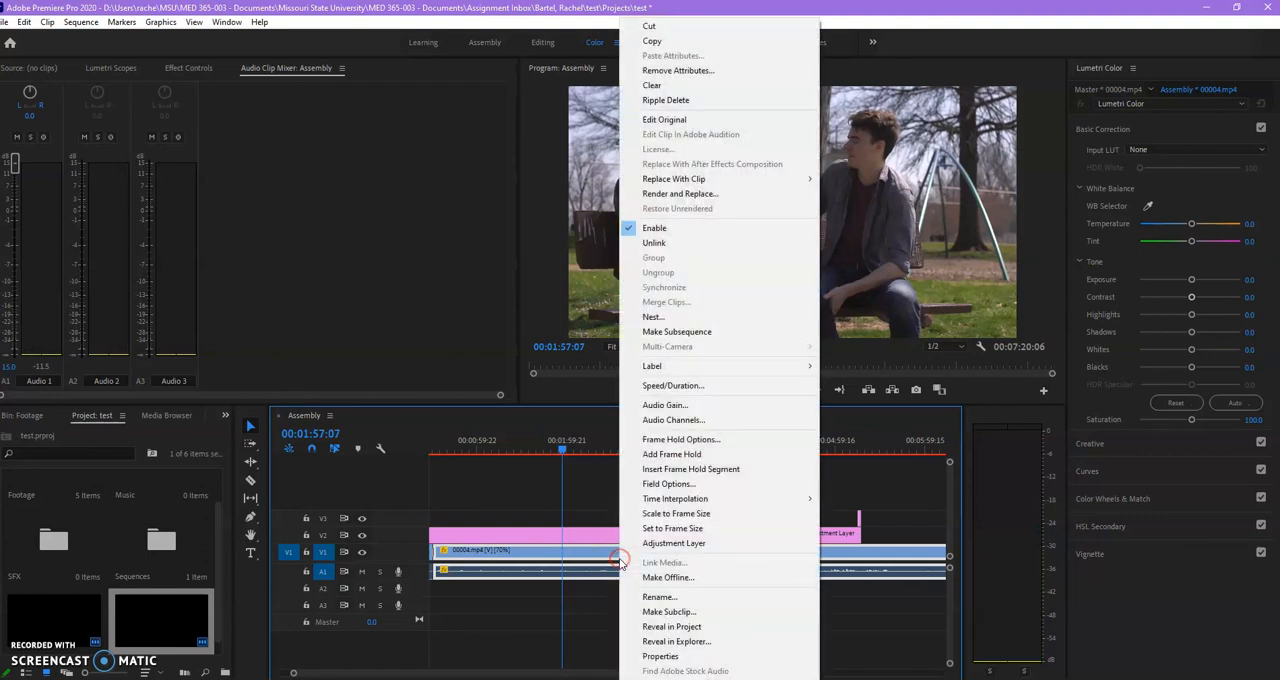
pyautogui.click(609, 558)
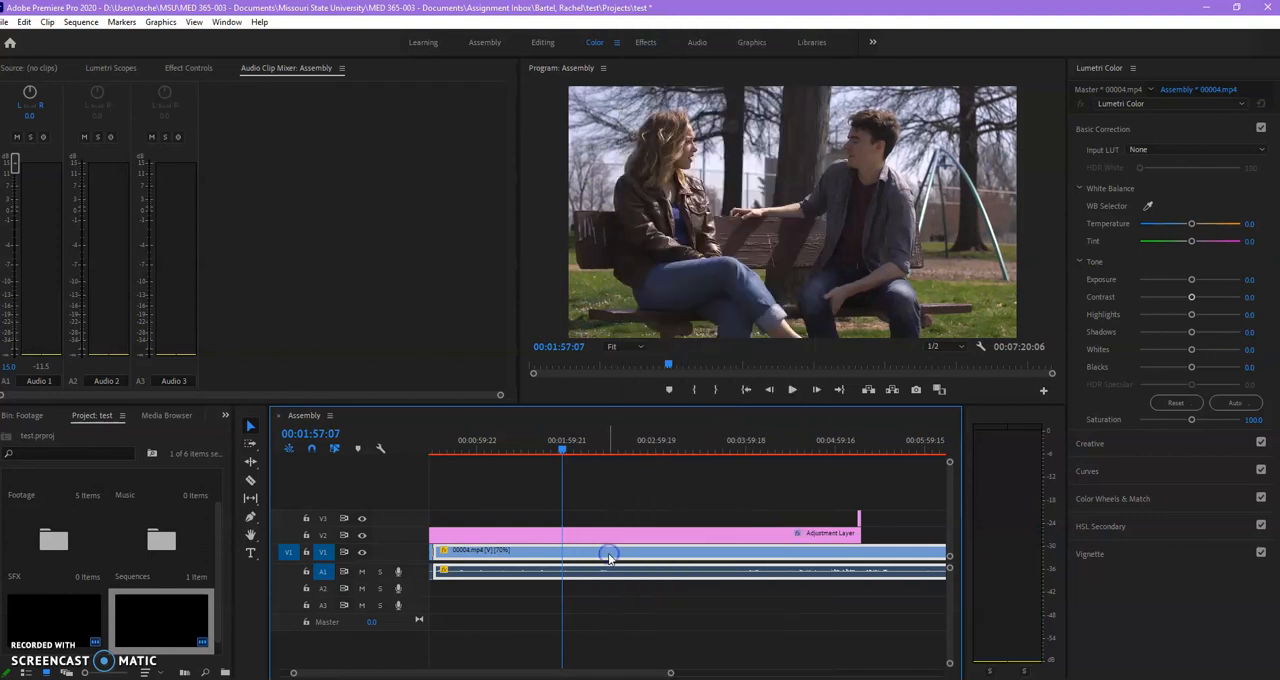
pyautogui.click(529, 446)
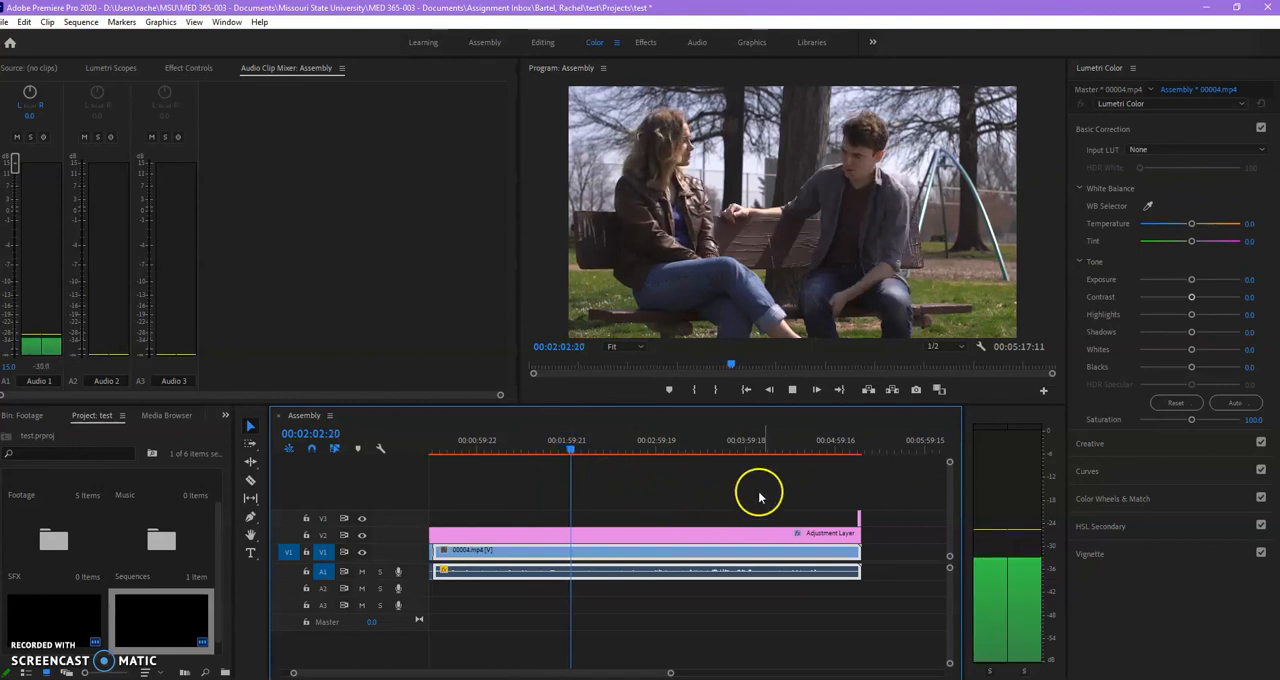
pyautogui.press('space')
# Select every clip in the sequence and shift them together so they start at 00:00:02:10, leaving an empty gap before the first clip.
pyautogui.moveTo(673, 674); pyautogui.dragTo(752, 650)
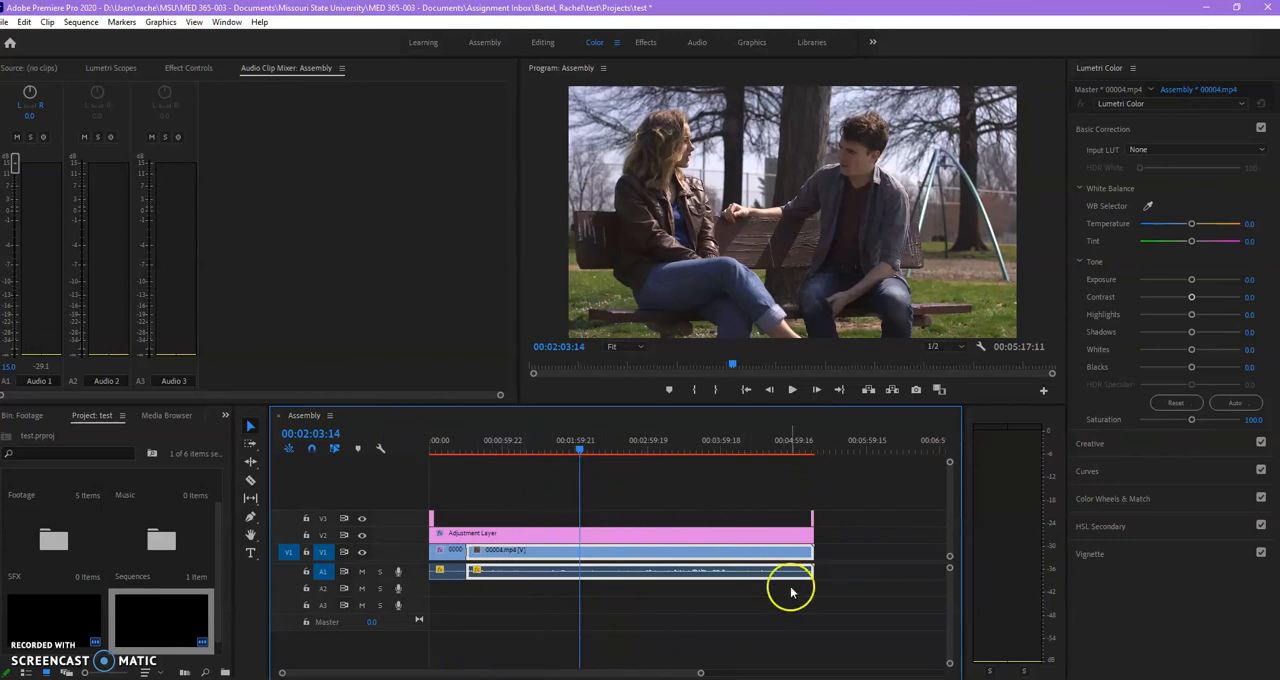
pyautogui.moveTo(840, 600); pyautogui.dragTo(432, 490)
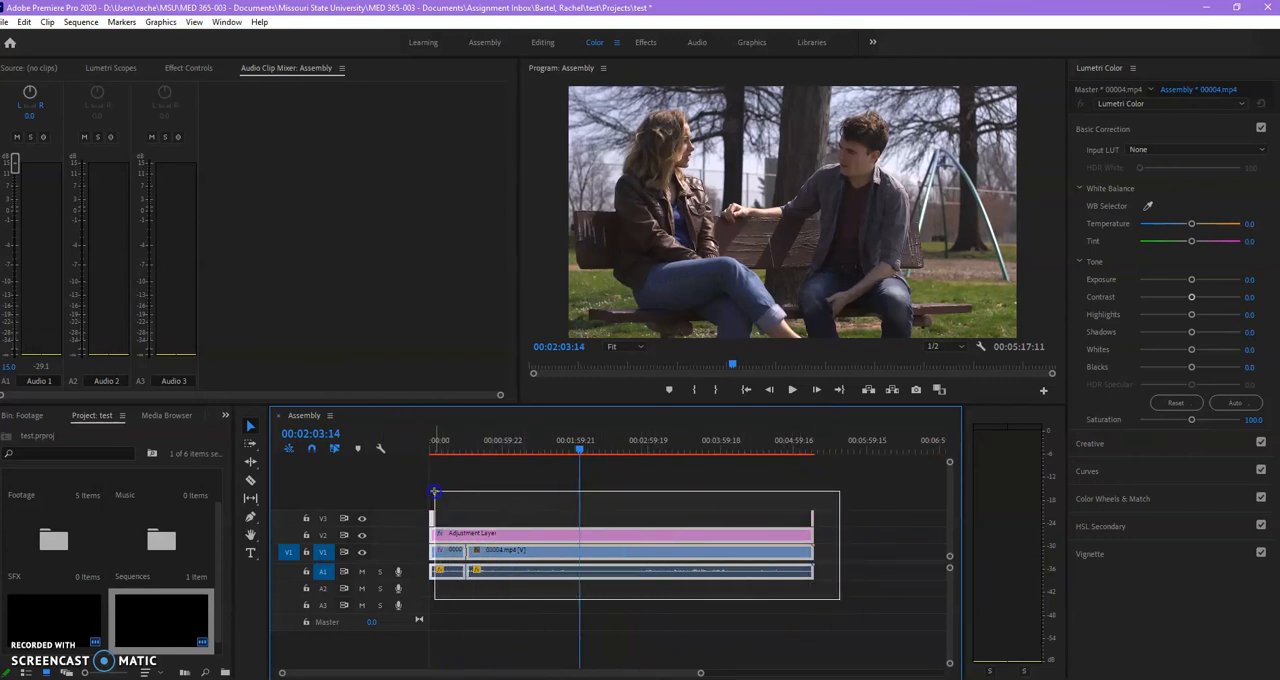
pyautogui.moveTo(700, 672); pyautogui.dragTo(345, 674)
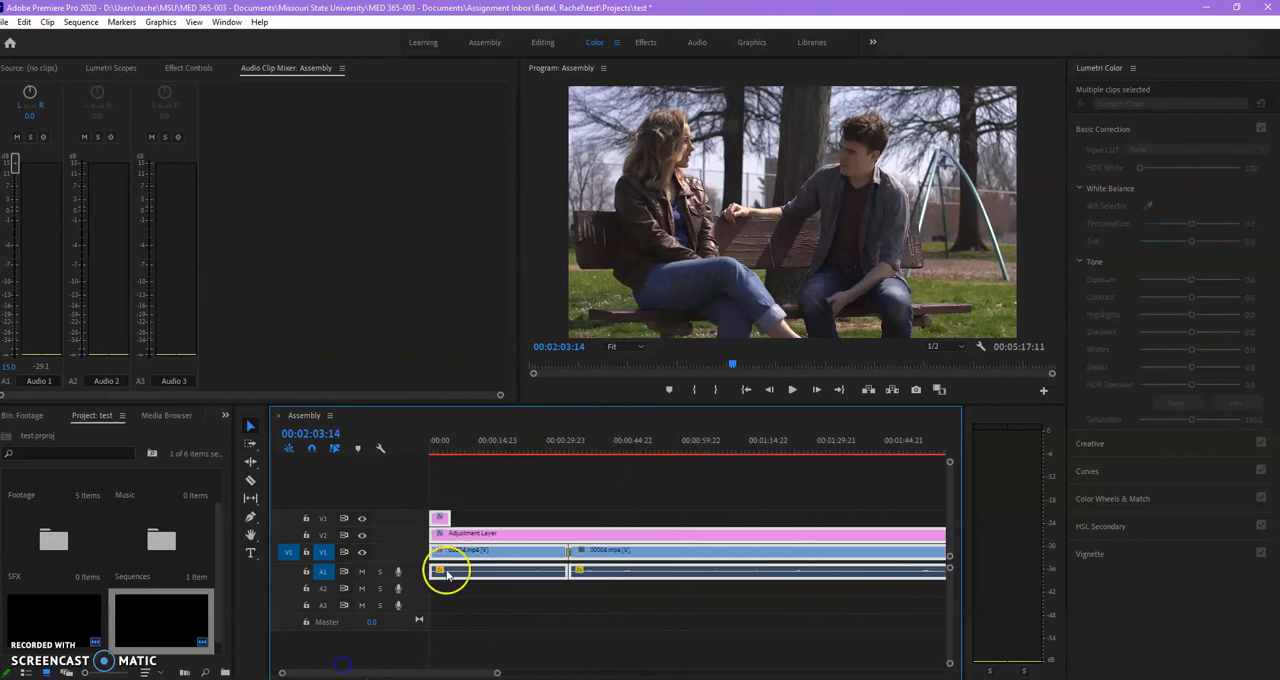
pyautogui.moveTo(462, 535); pyautogui.dragTo(476, 535)
pyautogui.click(443, 447)
pyautogui.moveTo(437, 449); pyautogui.dragTo(426, 449)
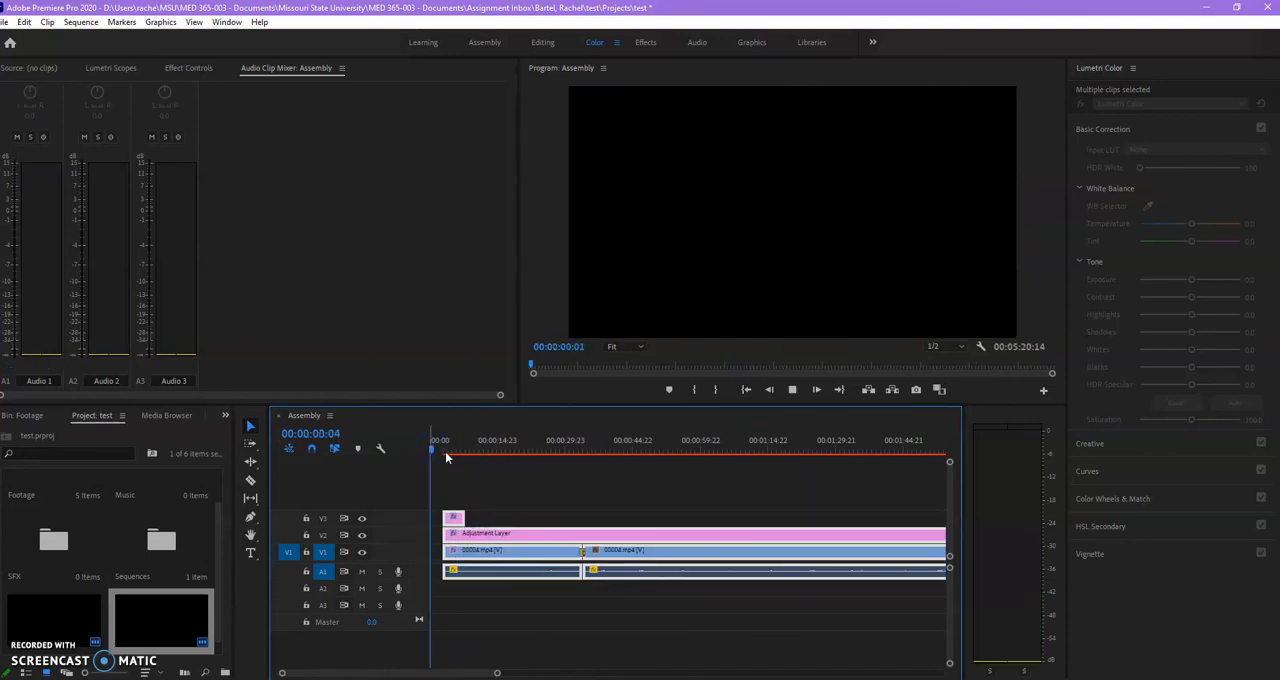
pyautogui.click(460, 482)
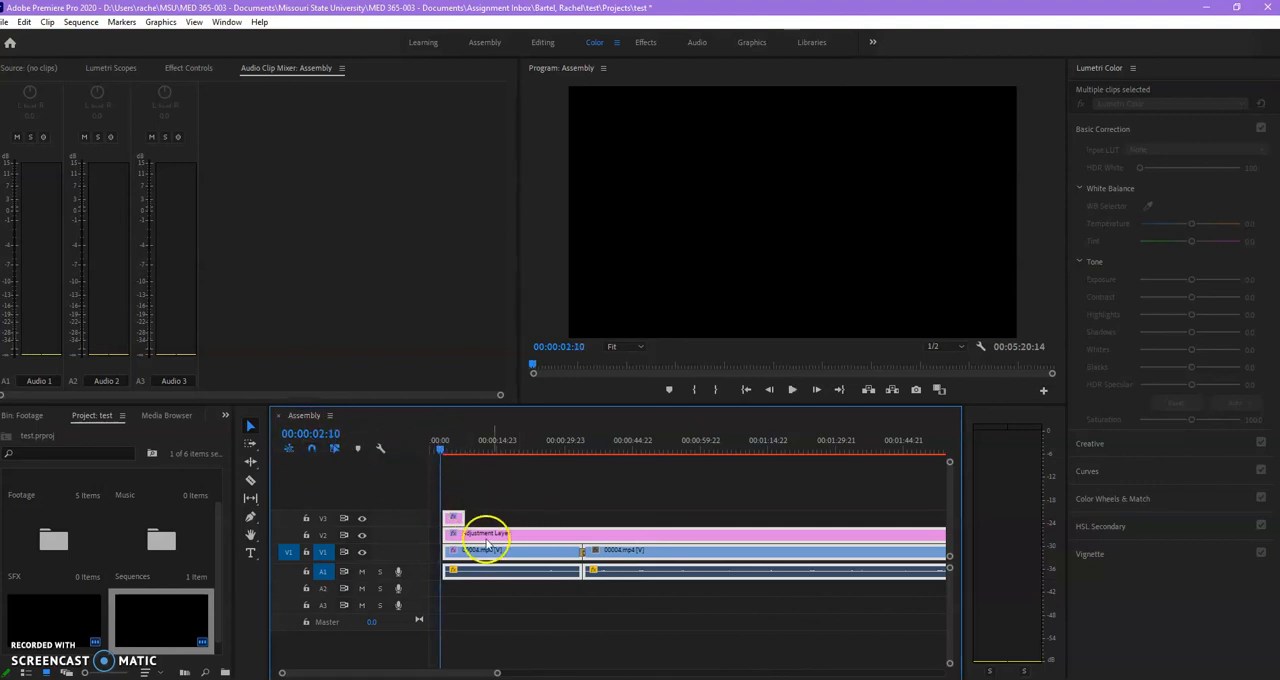
pyautogui.moveTo(492, 540); pyautogui.dragTo(485, 533)
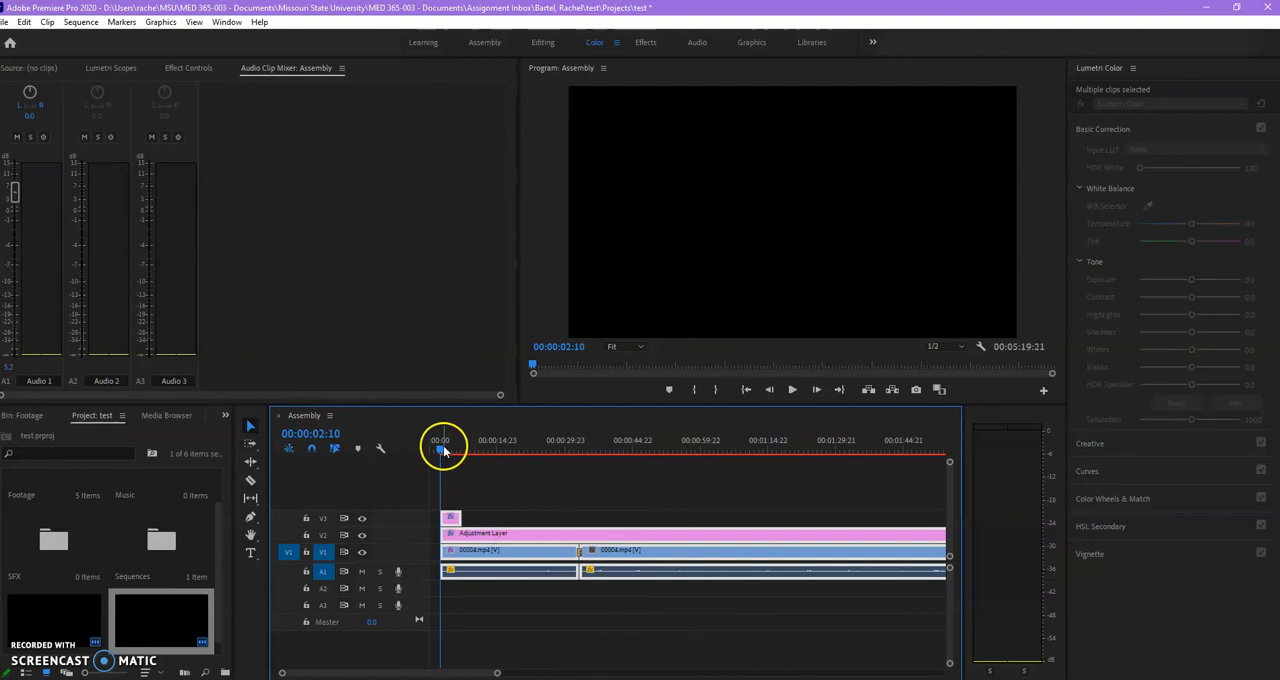
# Mark the sequence's in point at 00:00:00:00 and its out point at 00:05:22:00, just past the last clip.
pyautogui.moveTo(510, 673); pyautogui.dragTo(686, 673)
pyautogui.click(850, 446)
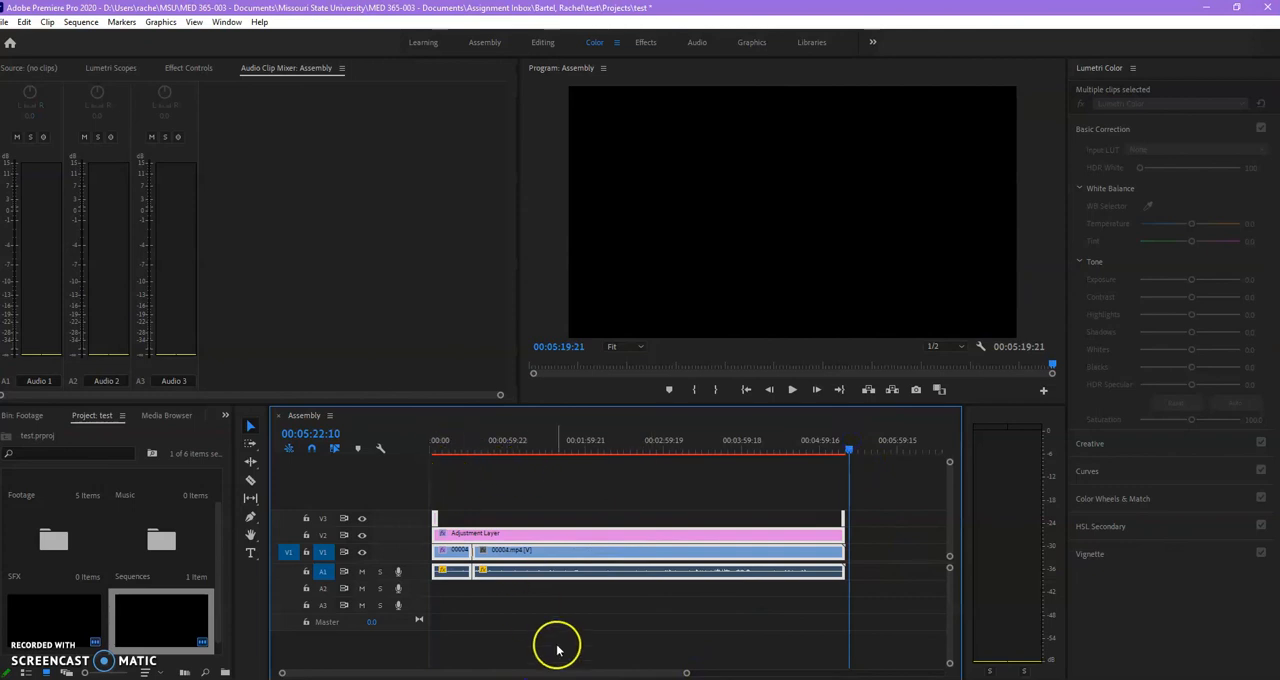
pyautogui.moveTo(686, 675); pyautogui.dragTo(565, 671)
pyautogui.moveTo(459, 449); pyautogui.dragTo(437, 447)
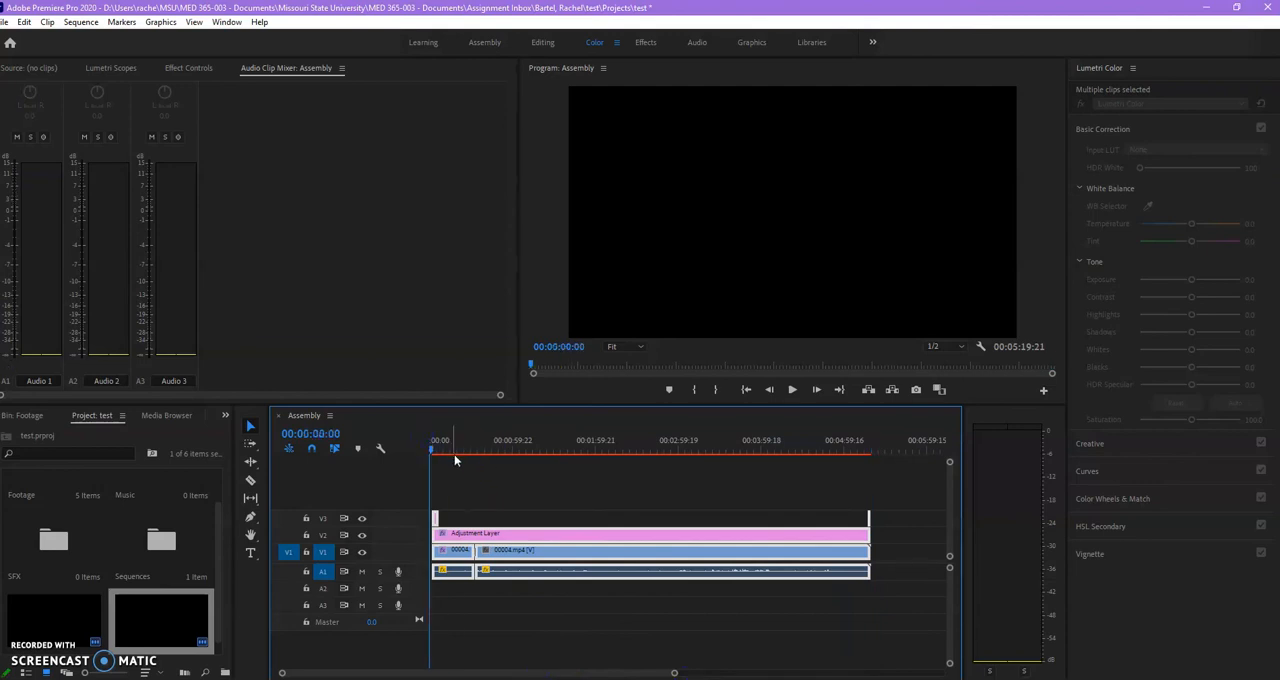
pyautogui.click(694, 390)
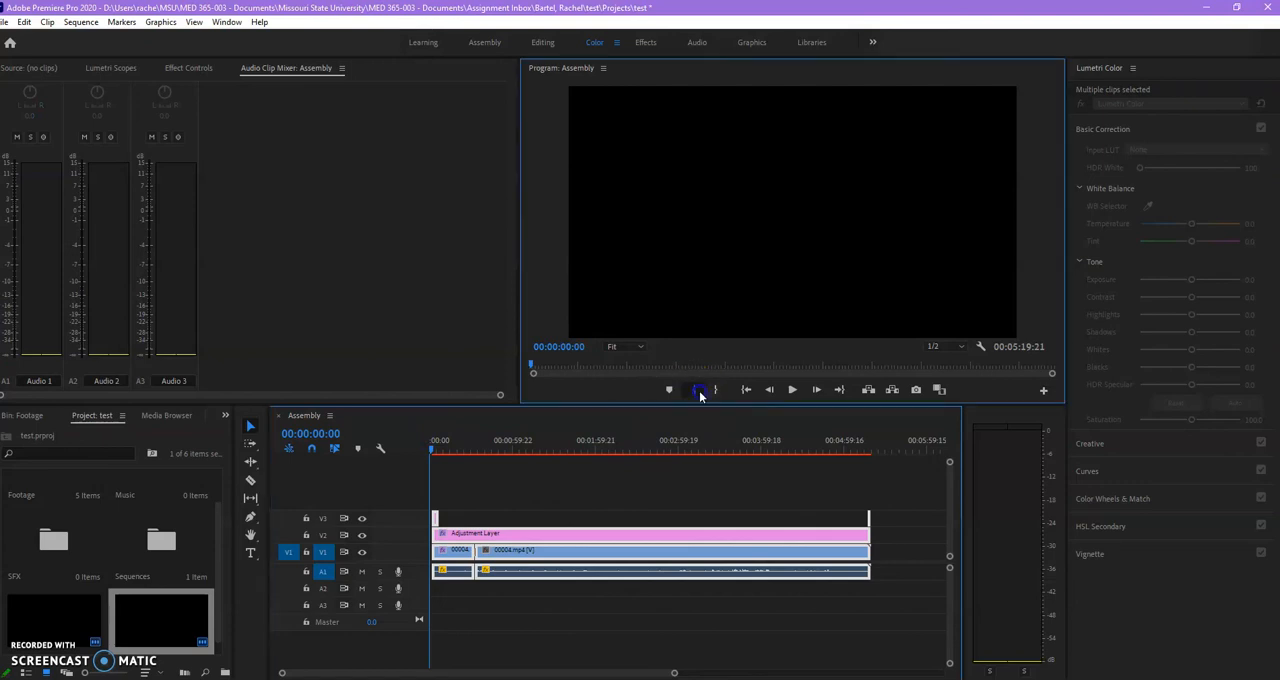
pyautogui.click(874, 447)
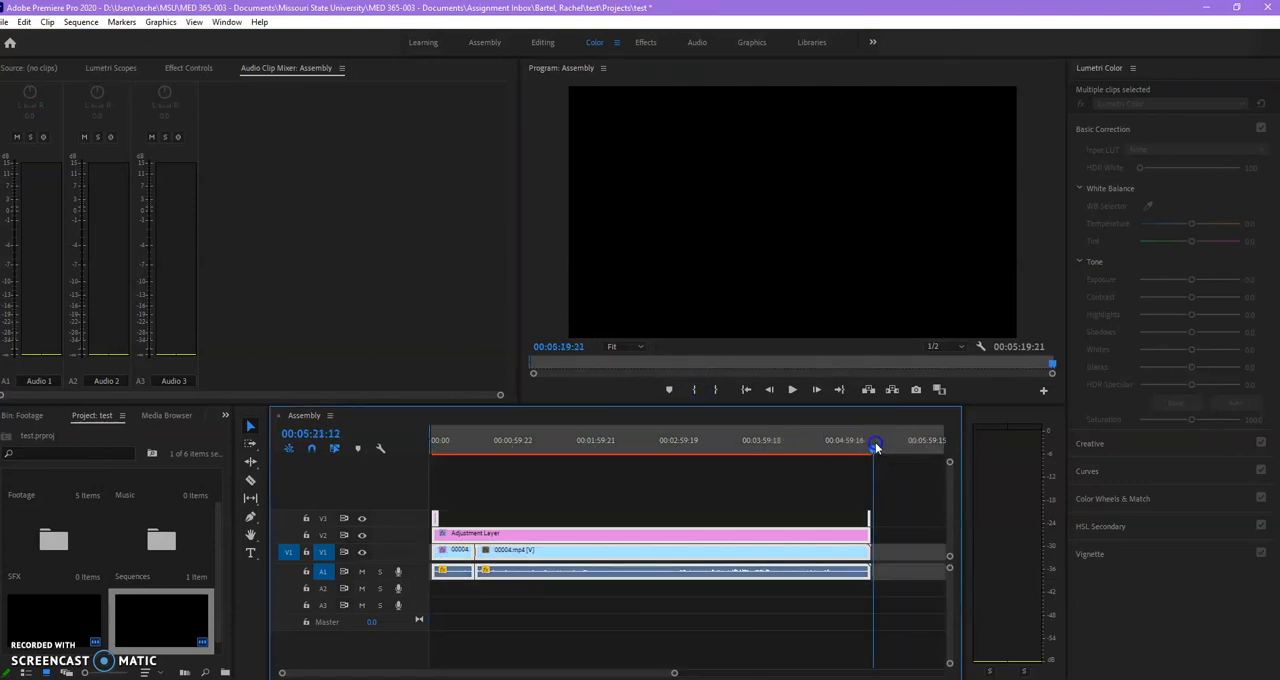
pyautogui.click(716, 390)
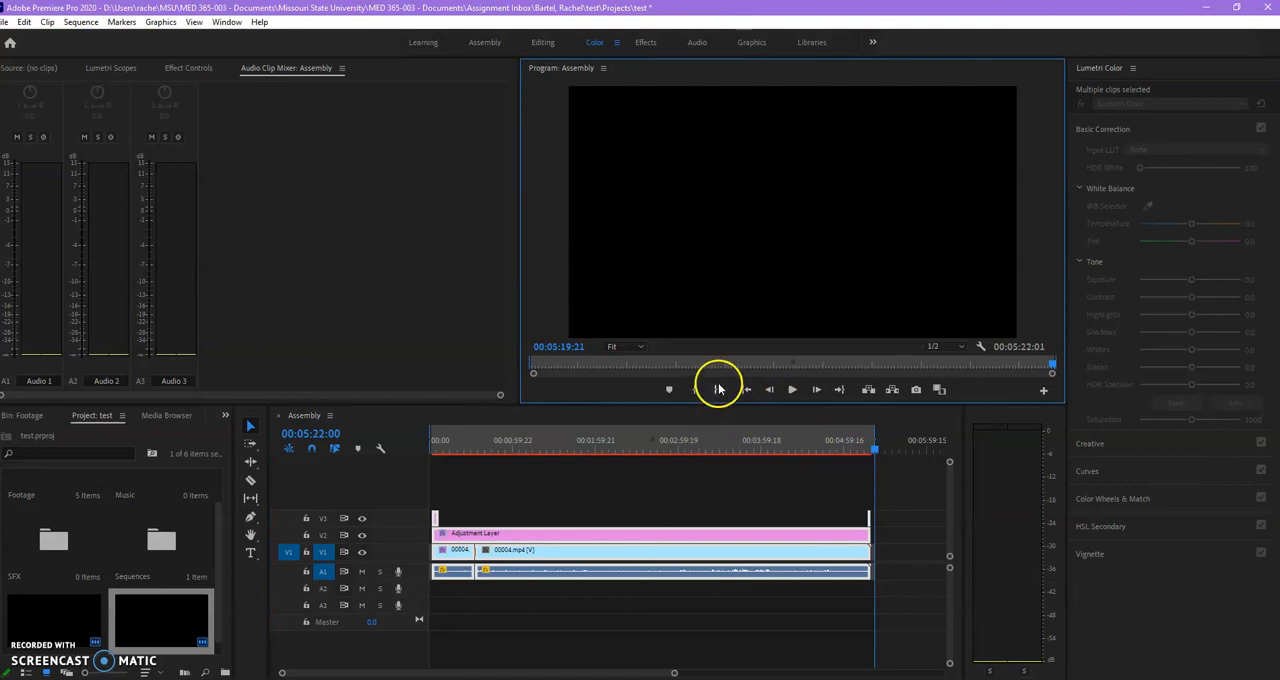
pyautogui.click(665, 443)
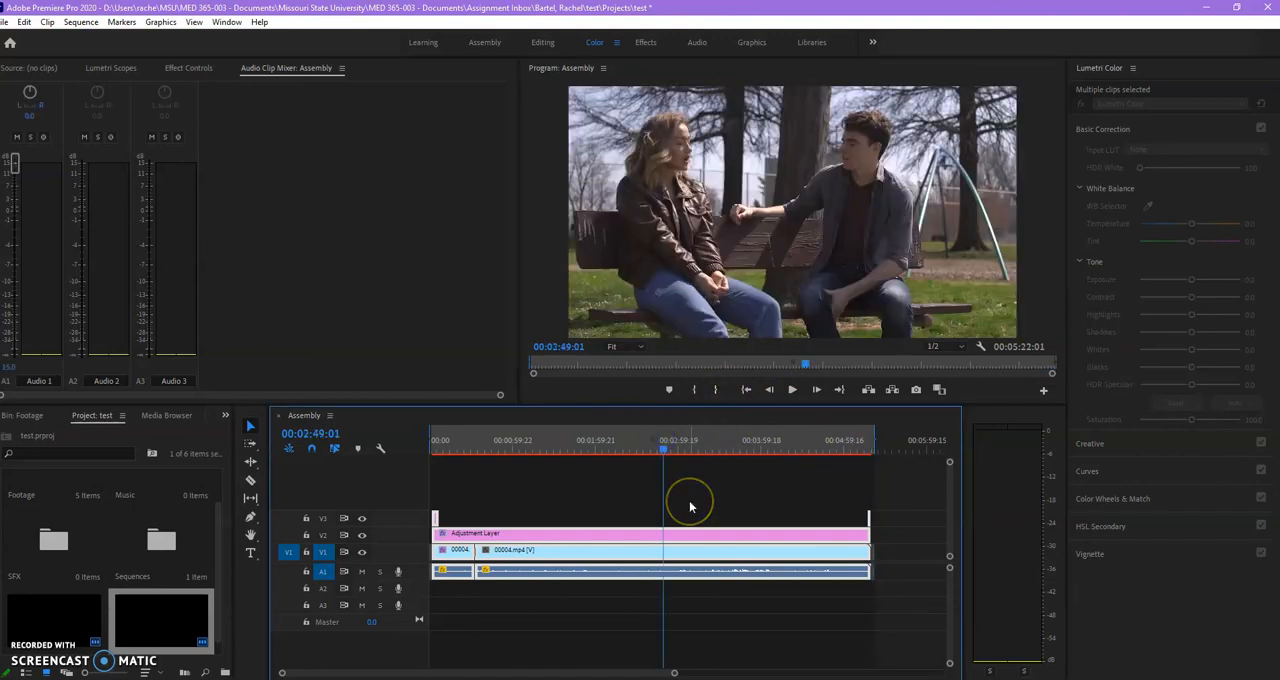
# Save the project and open the media export settings for the Assembly sequence.
pyautogui.hotkey('ctrl', 's')
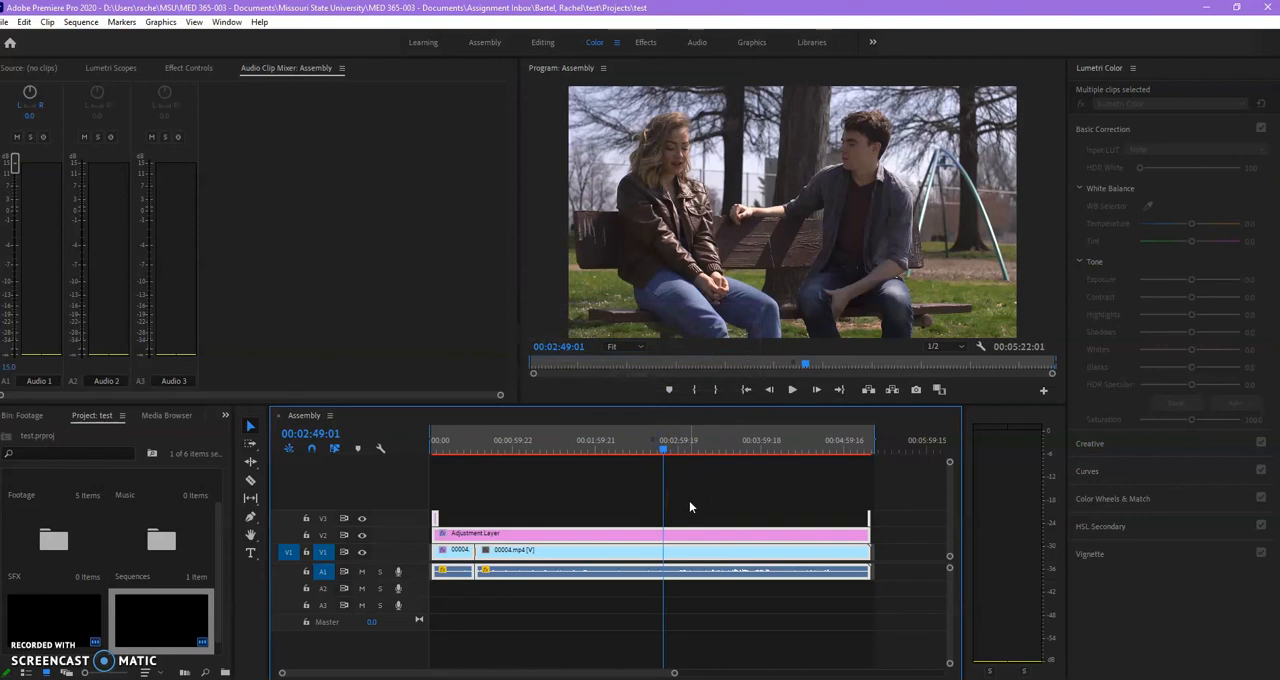
pyautogui.click(6, 22)
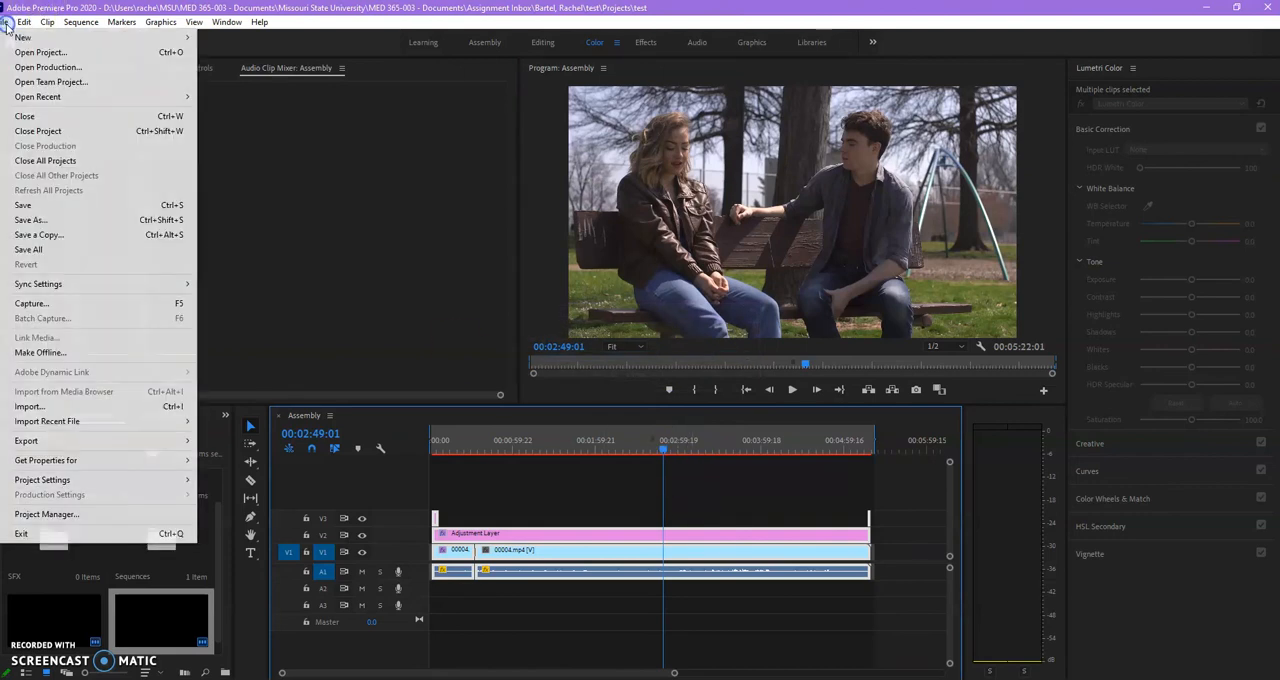
pyautogui.moveTo(60, 443)
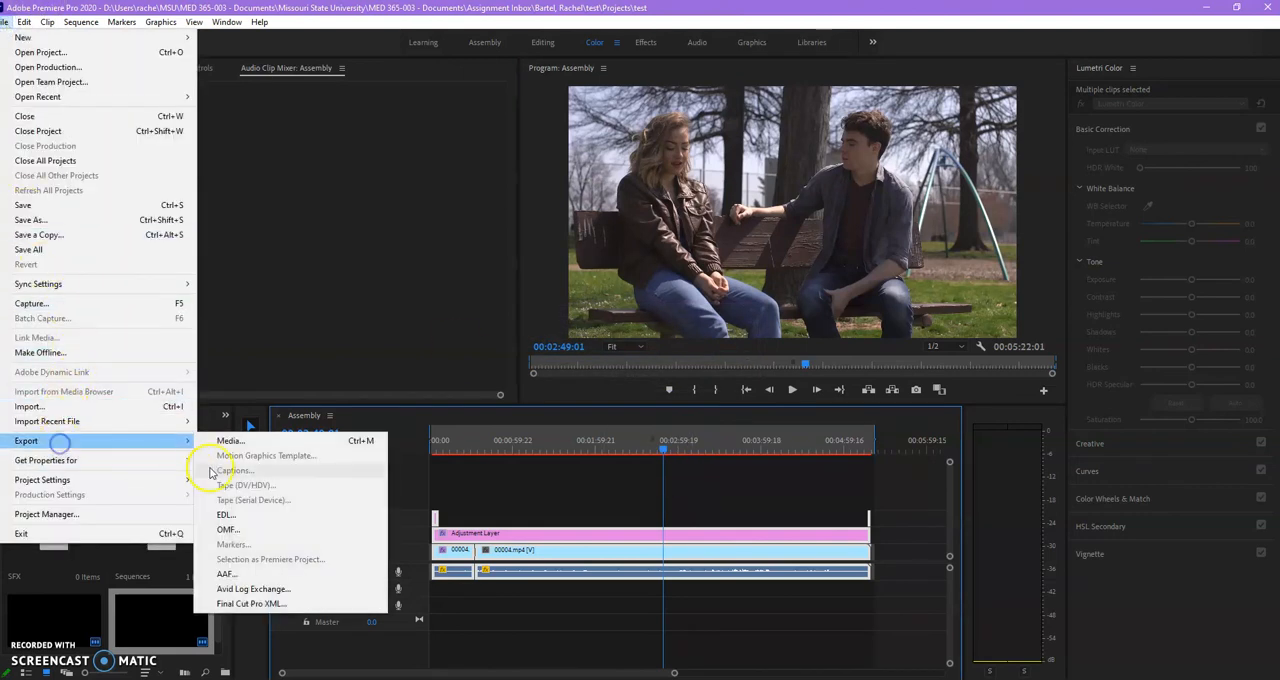
pyautogui.click(236, 441)
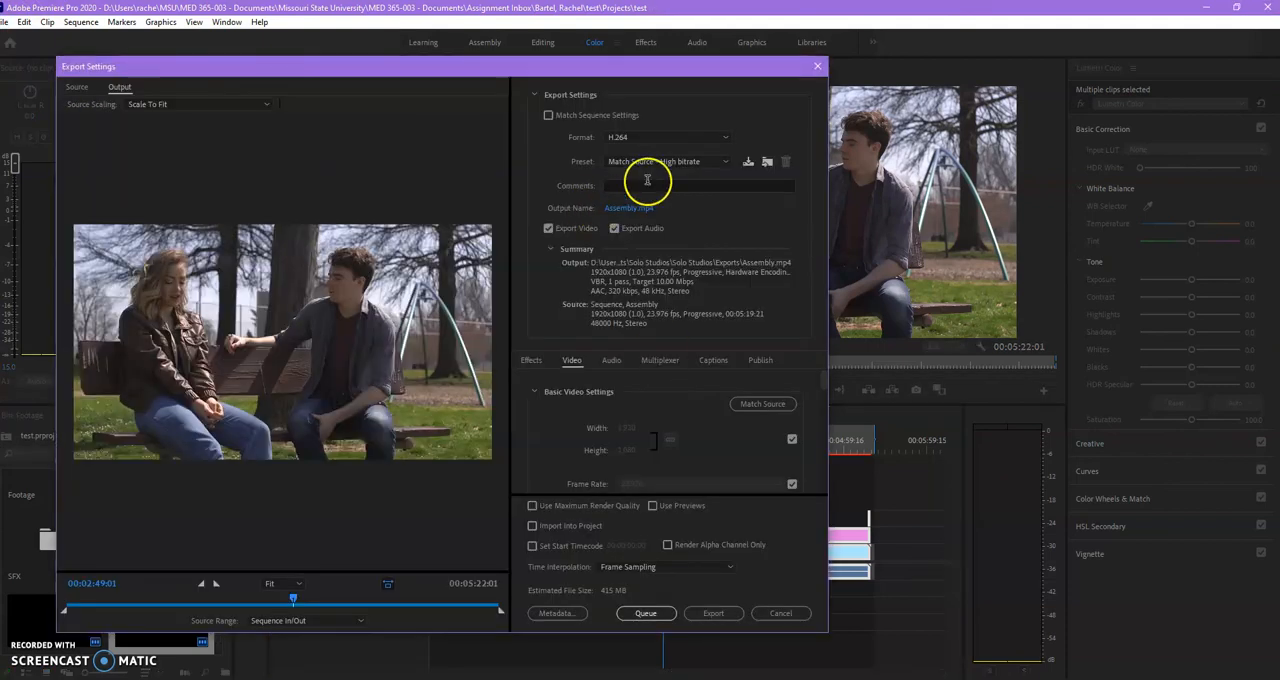
# Try the AVI export format, switch back to H.264, and choose the YouTube 1080p Full HD preset.
pyautogui.click(652, 143)
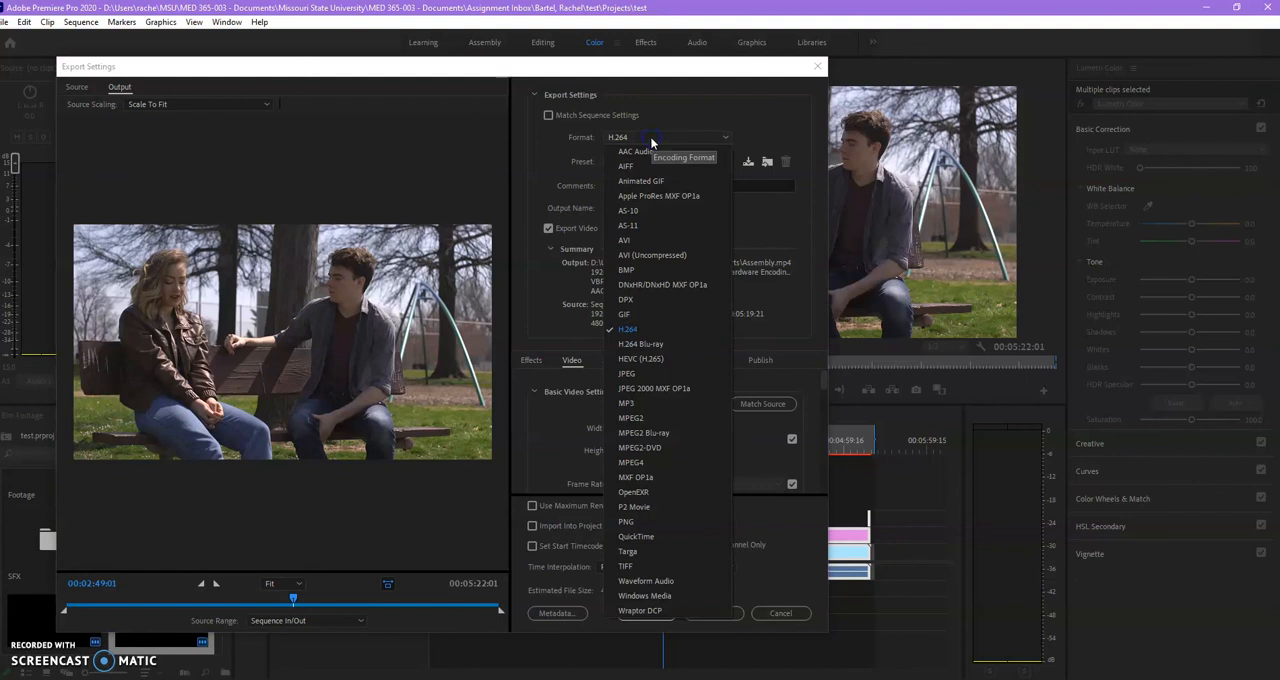
pyautogui.click(641, 239)
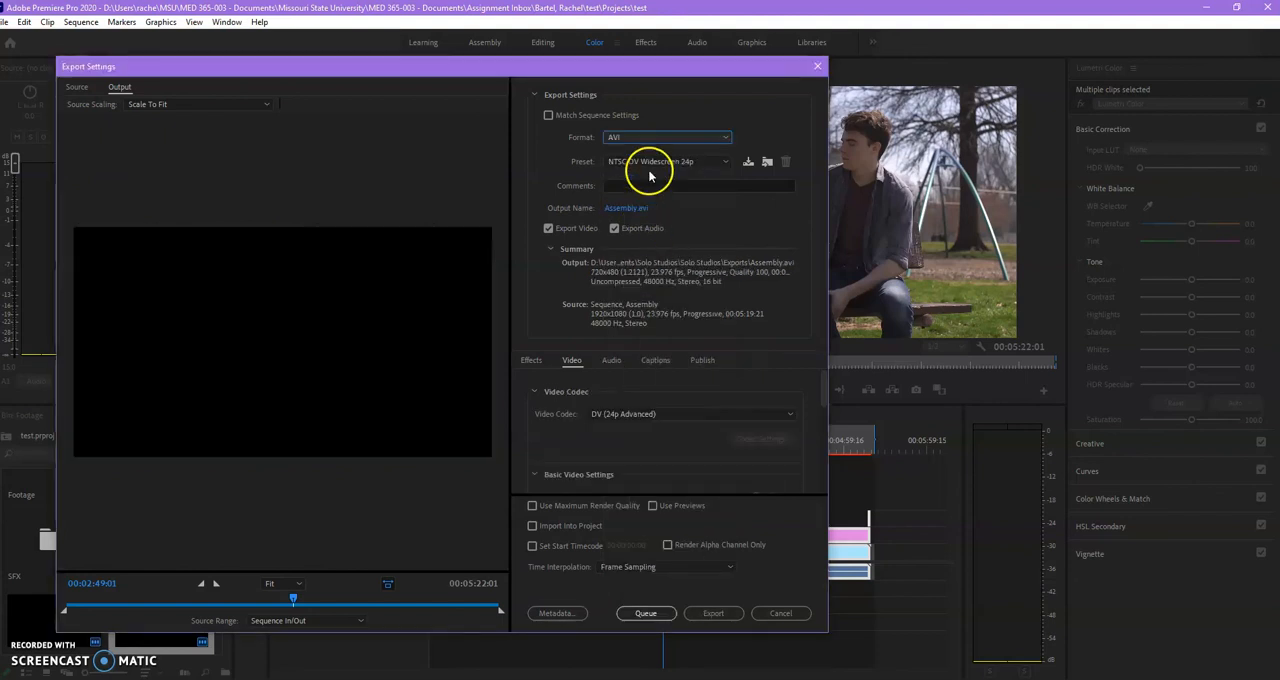
pyautogui.click(646, 139)
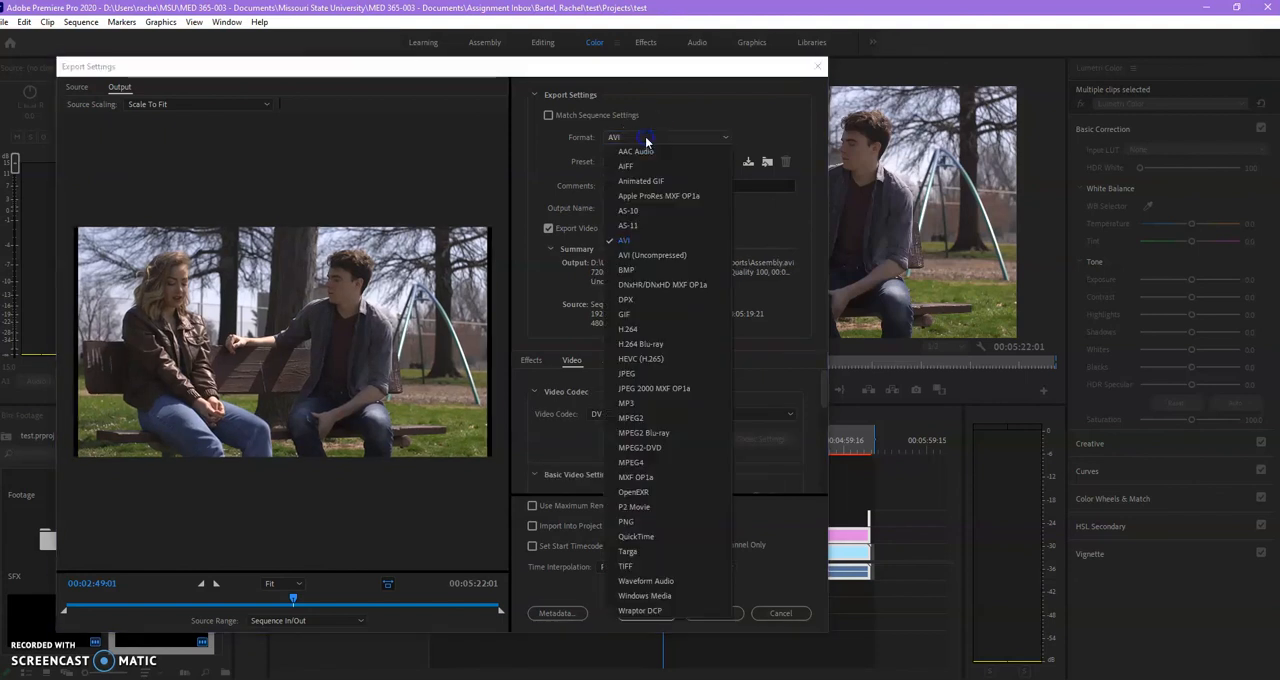
pyautogui.click(643, 329)
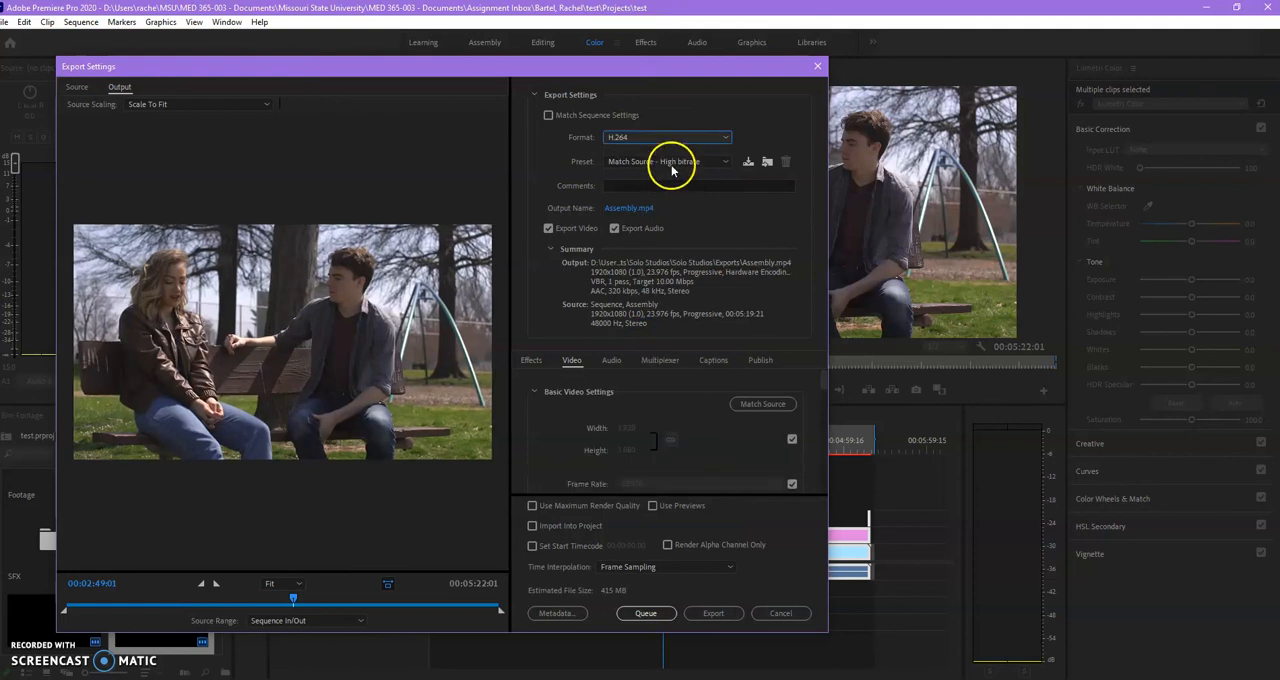
pyautogui.click(636, 162)
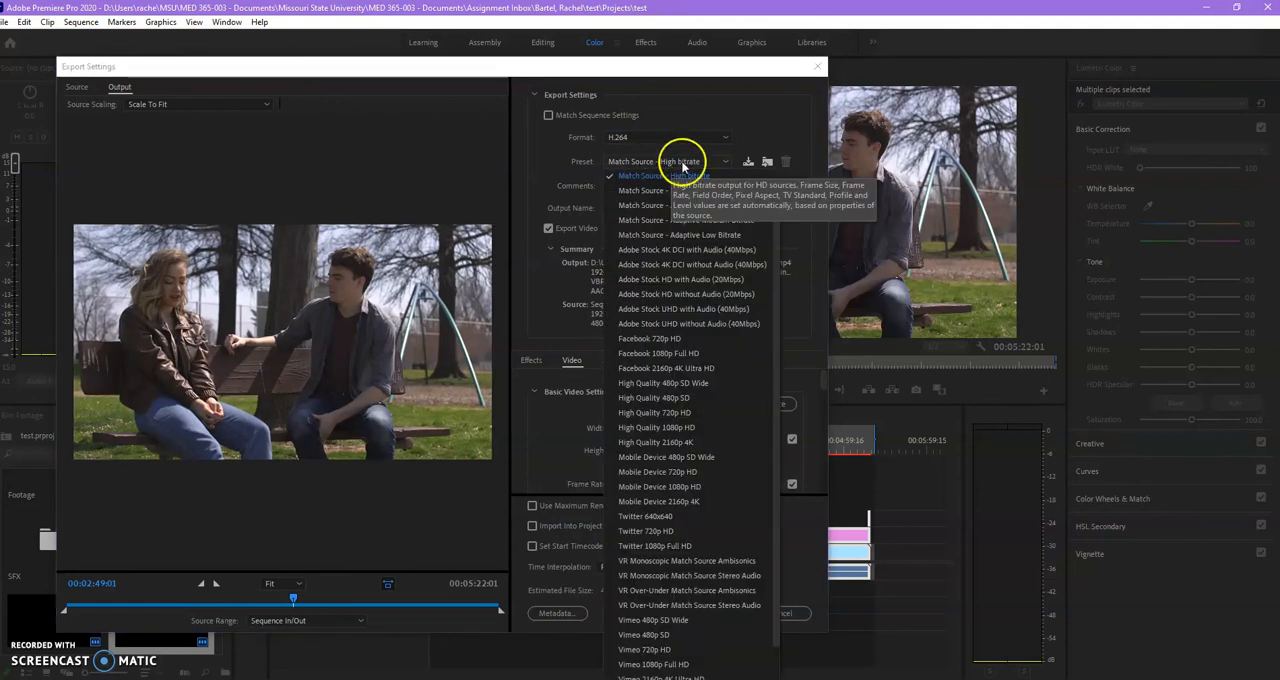
pyautogui.scroll(-2, 660, 655)
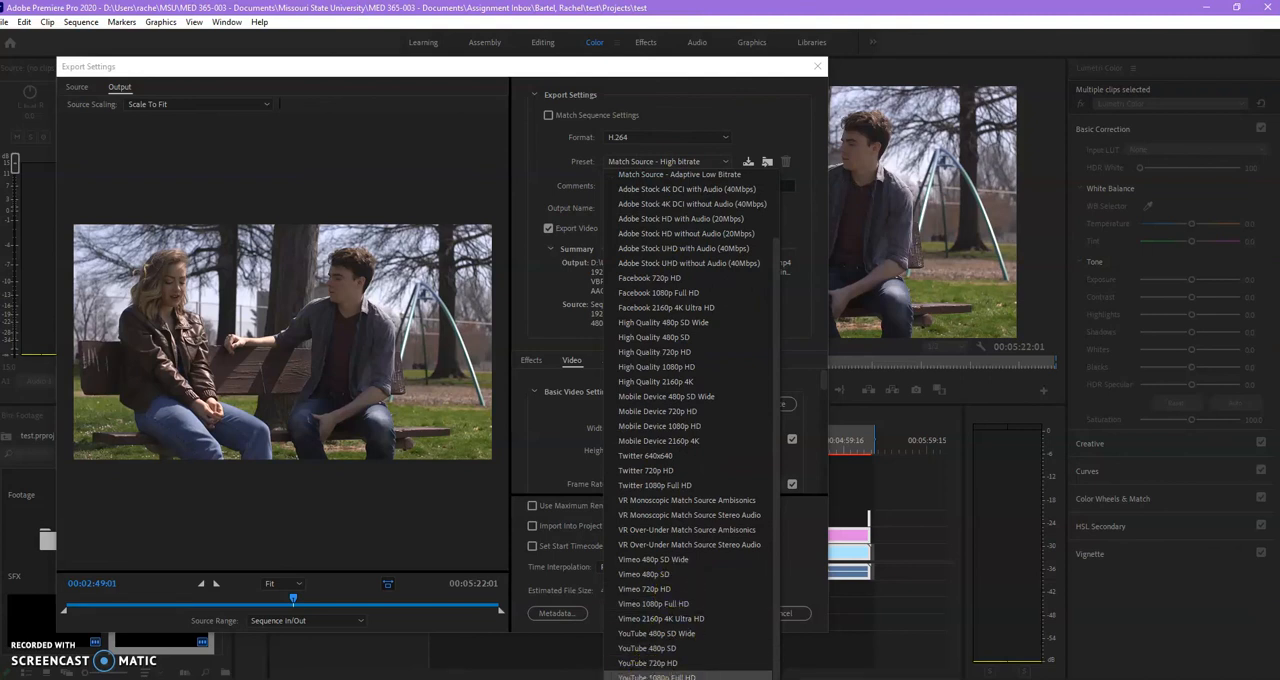
pyautogui.click(657, 676)
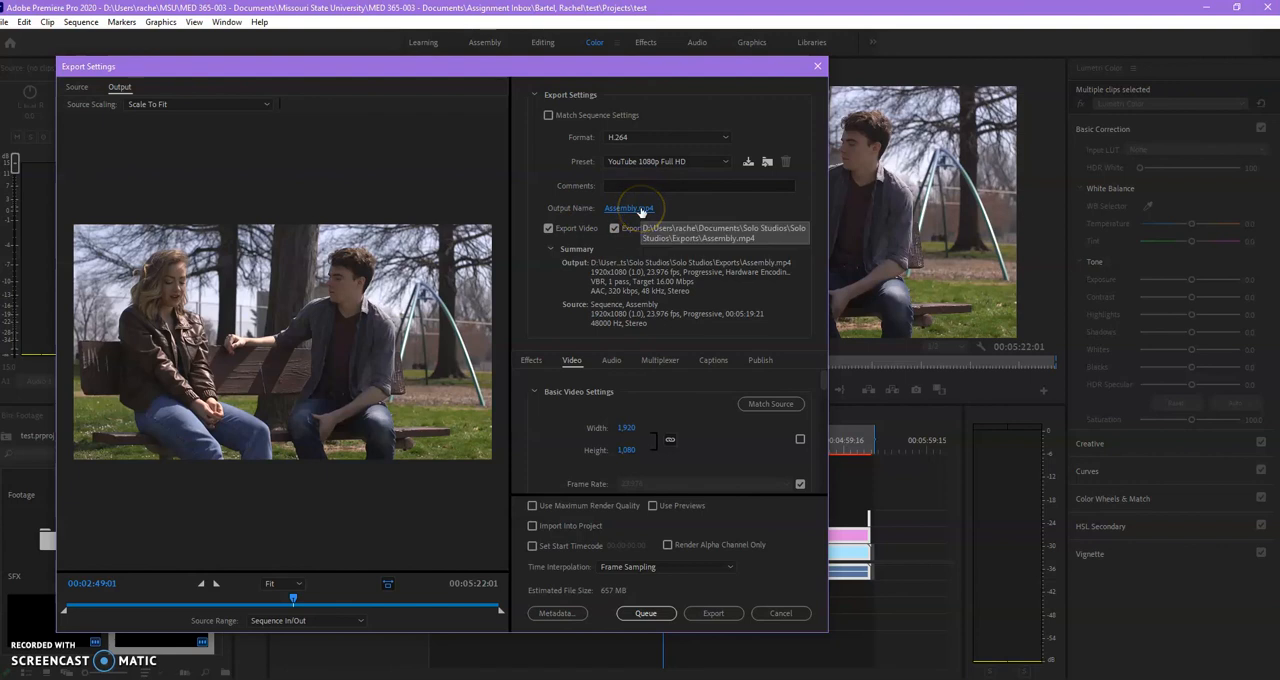
# Set the output file to Assembly in the Exports folder of the test project under MED 365-003 Assignment Inbox, and start the export.
pyautogui.click(640, 210)
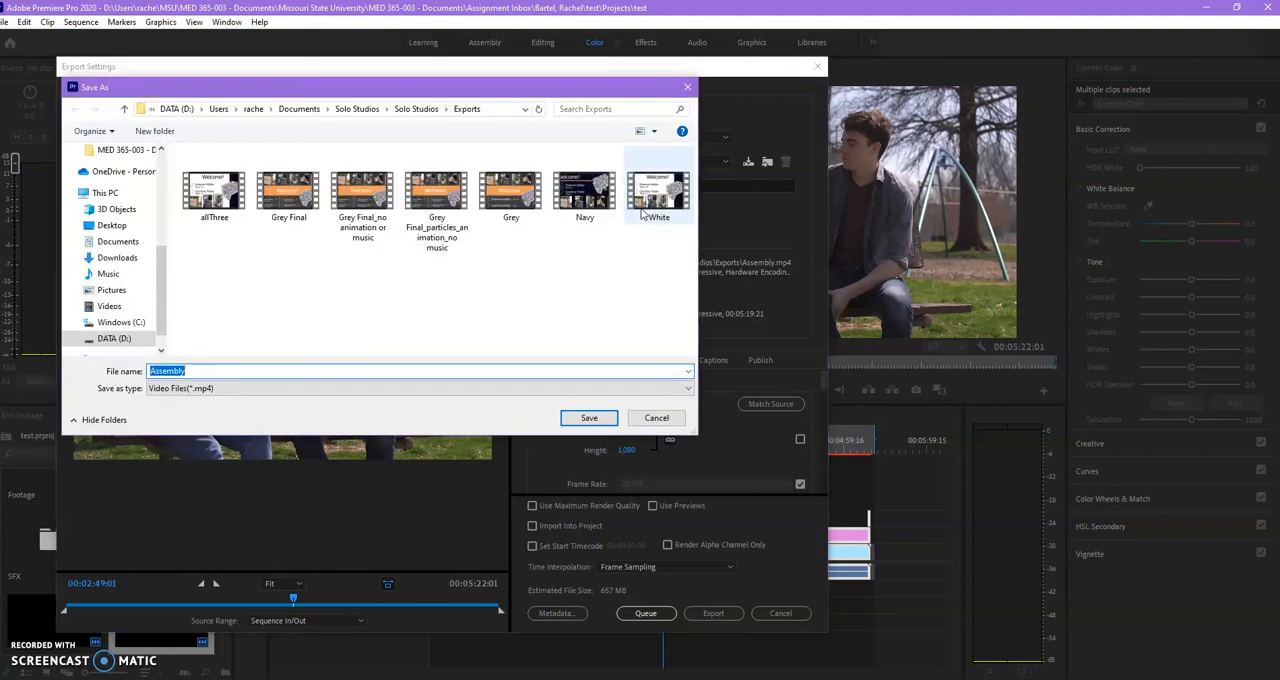
pyautogui.click(352, 108)
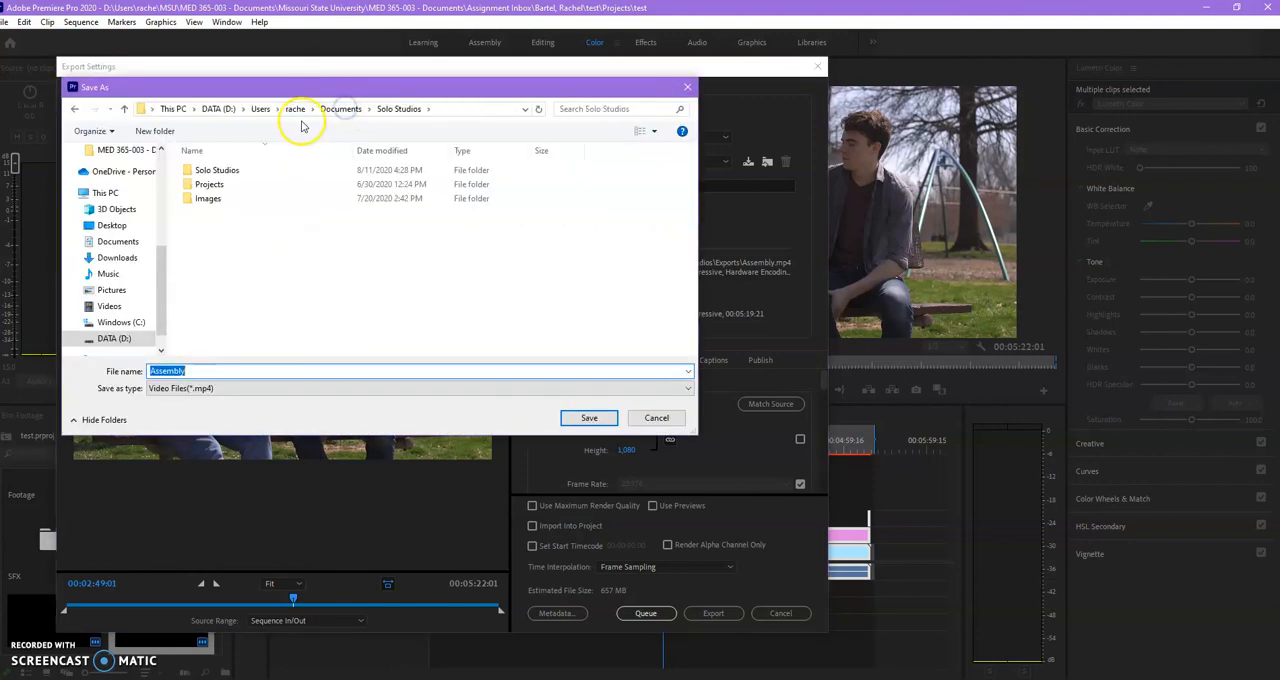
pyautogui.click(296, 110)
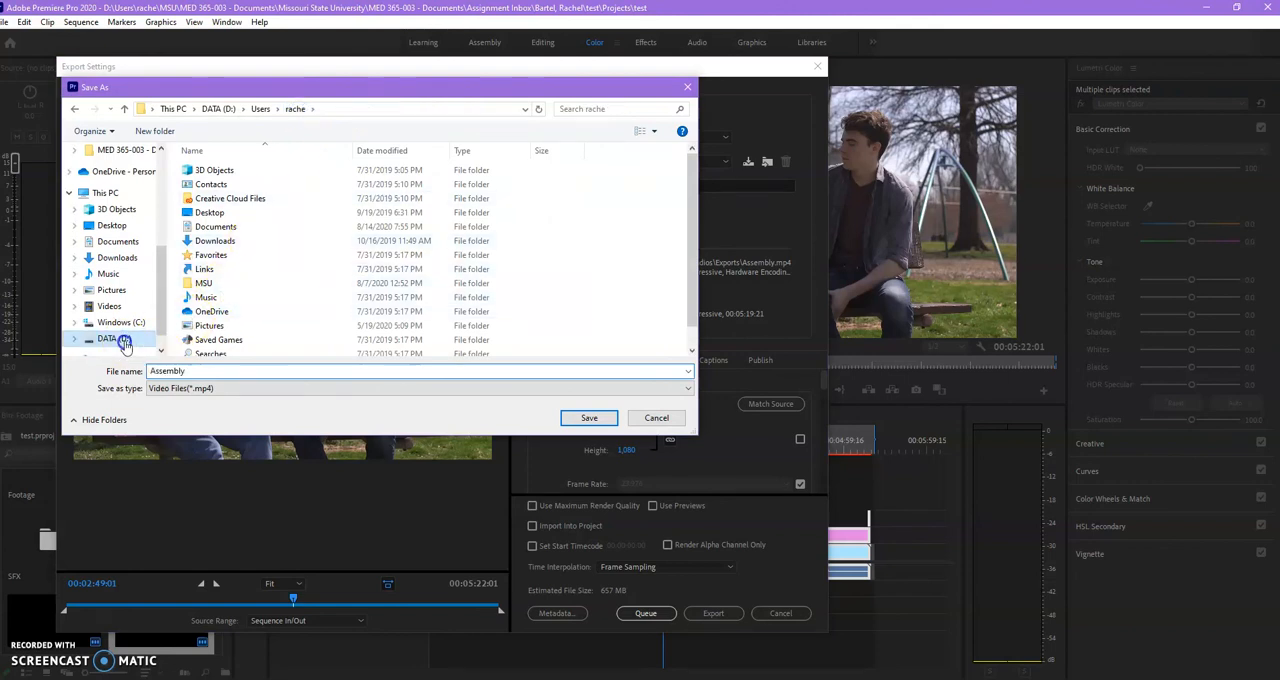
pyautogui.click(124, 340)
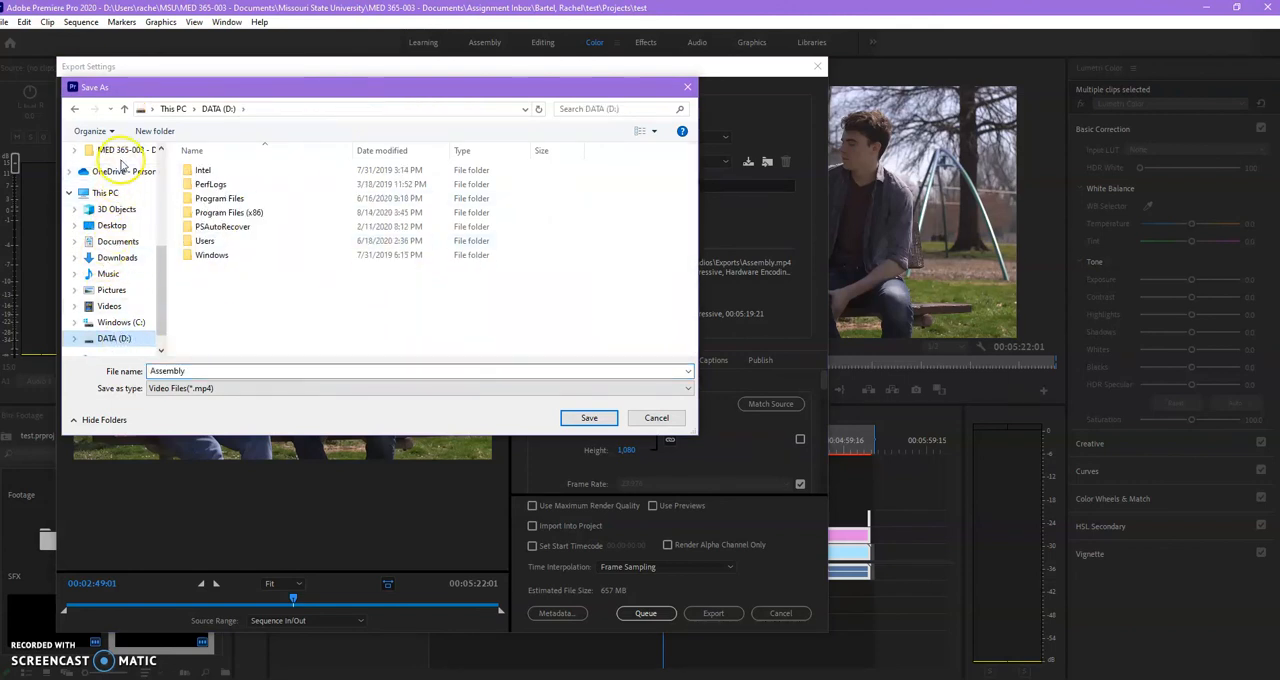
pyautogui.click(121, 151)
pyautogui.doubleClick(245, 186)
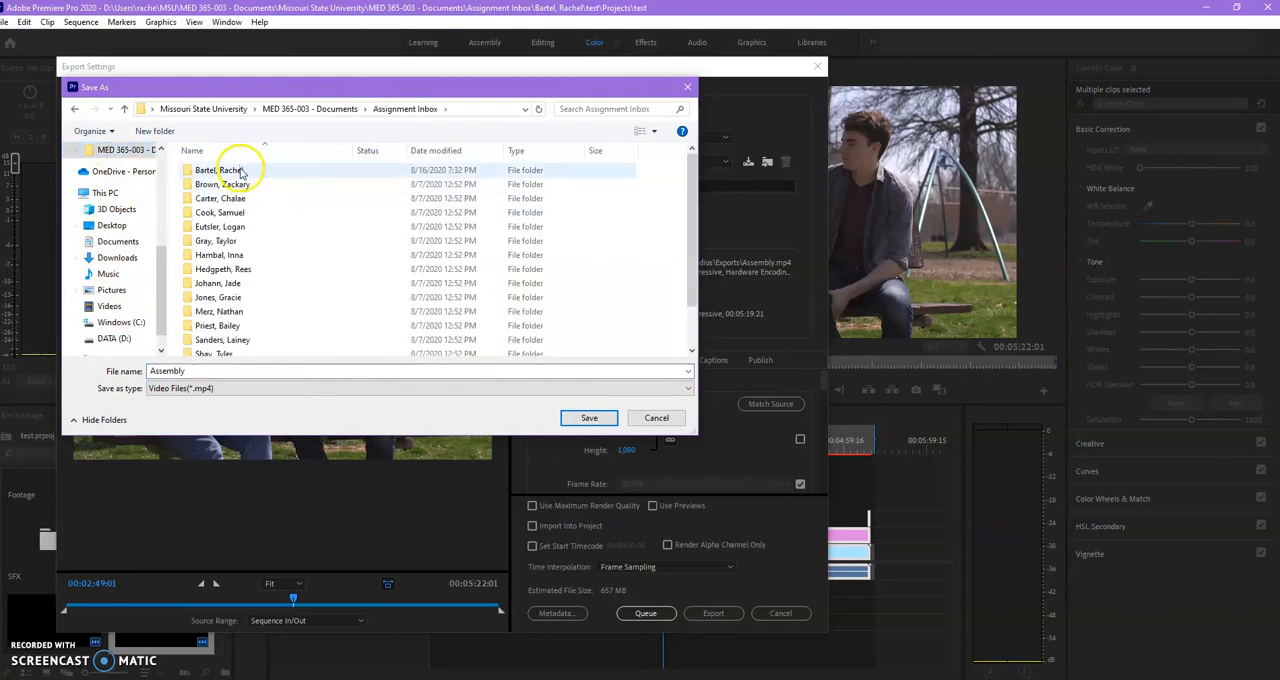
pyautogui.doubleClick(240, 171)
pyautogui.doubleClick(242, 171)
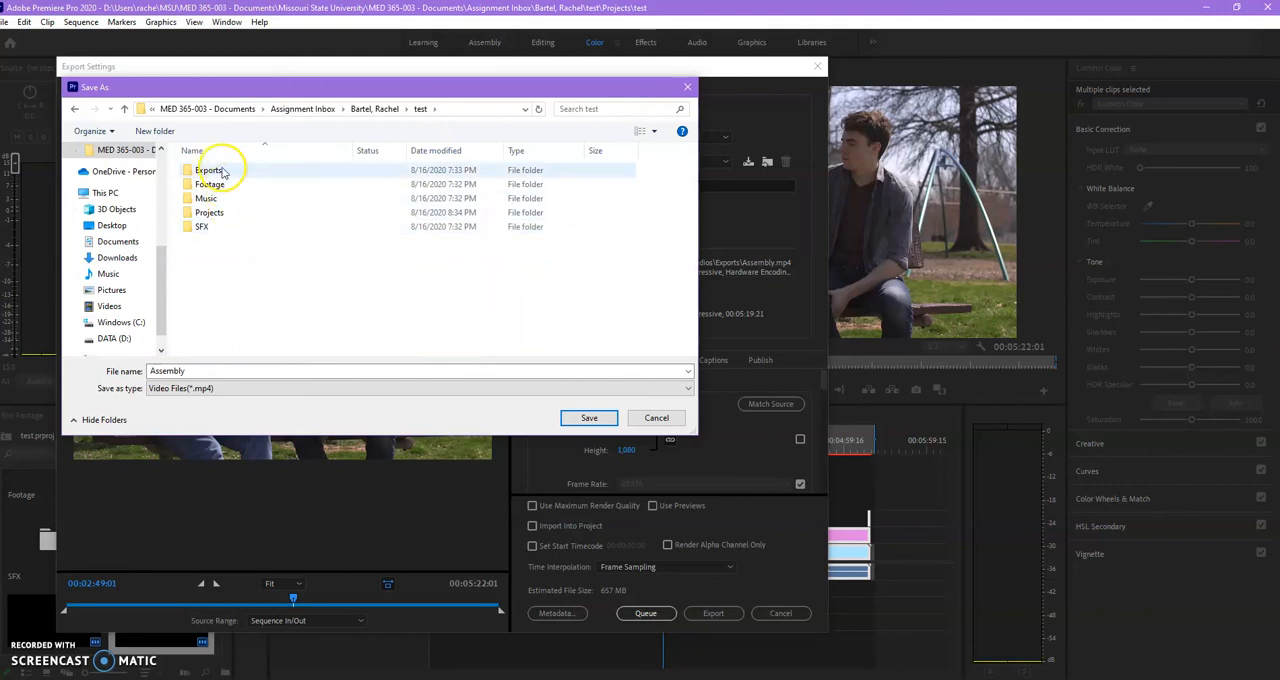
pyautogui.doubleClick(223, 172)
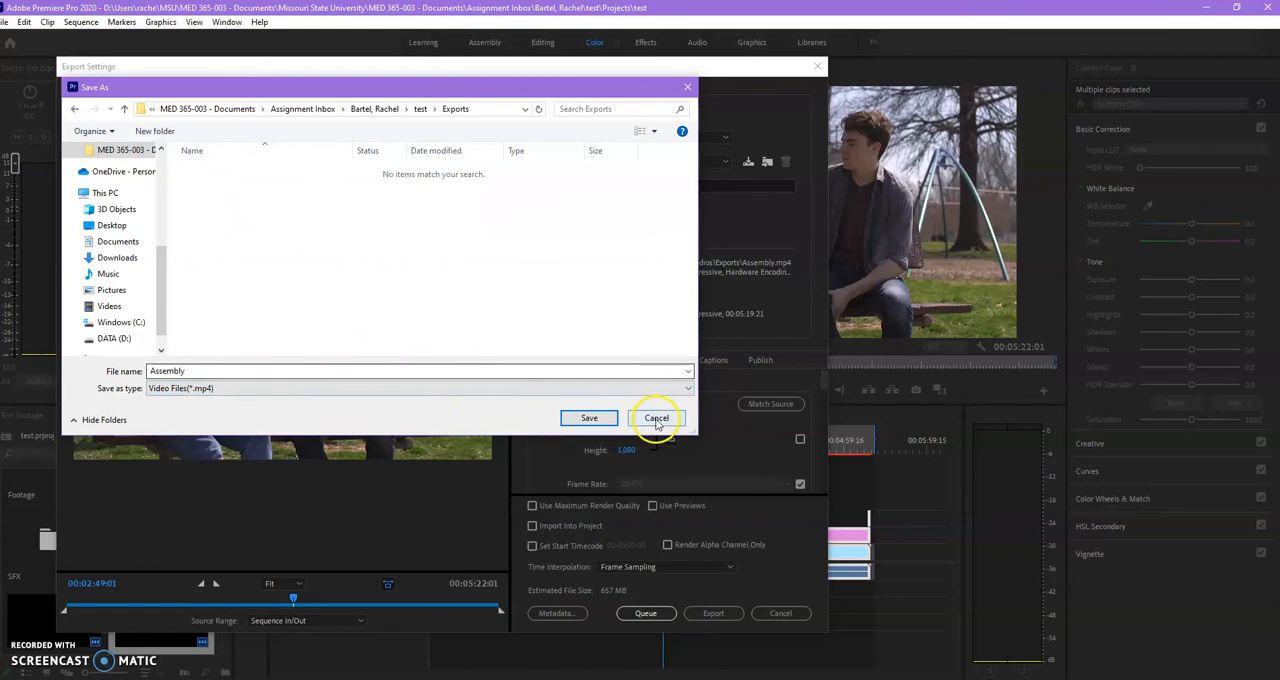
pyautogui.click(586, 418)
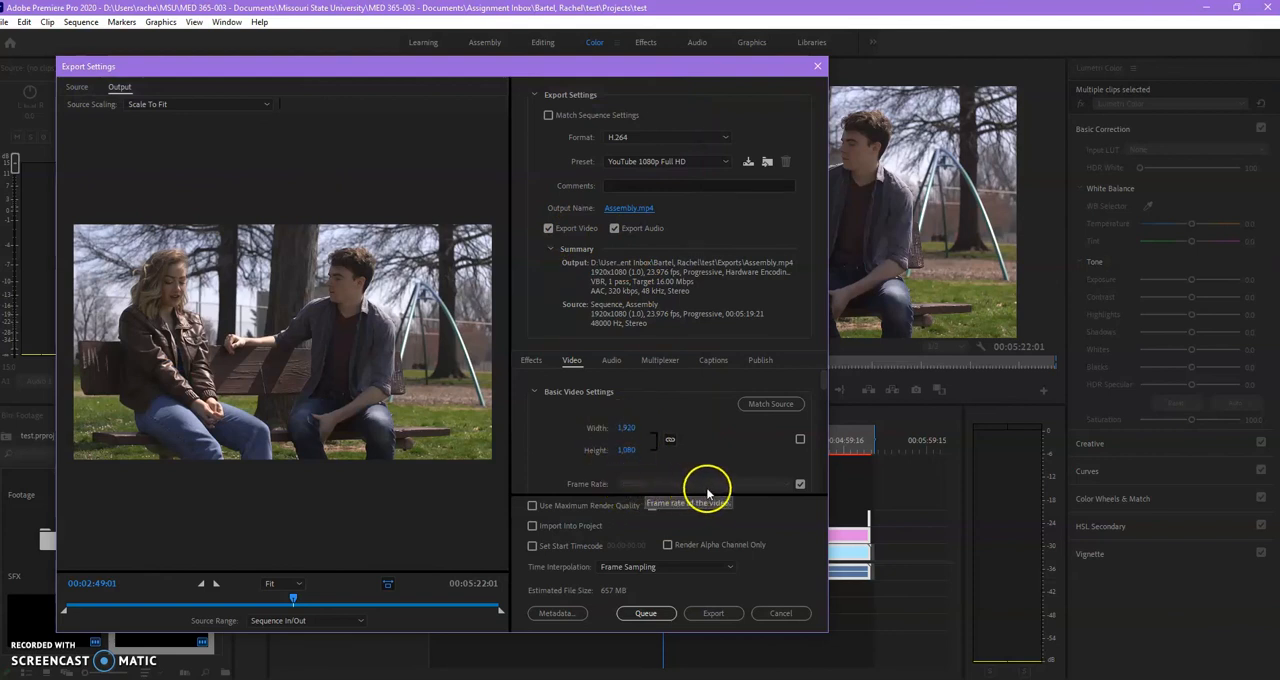
pyautogui.click(714, 615)
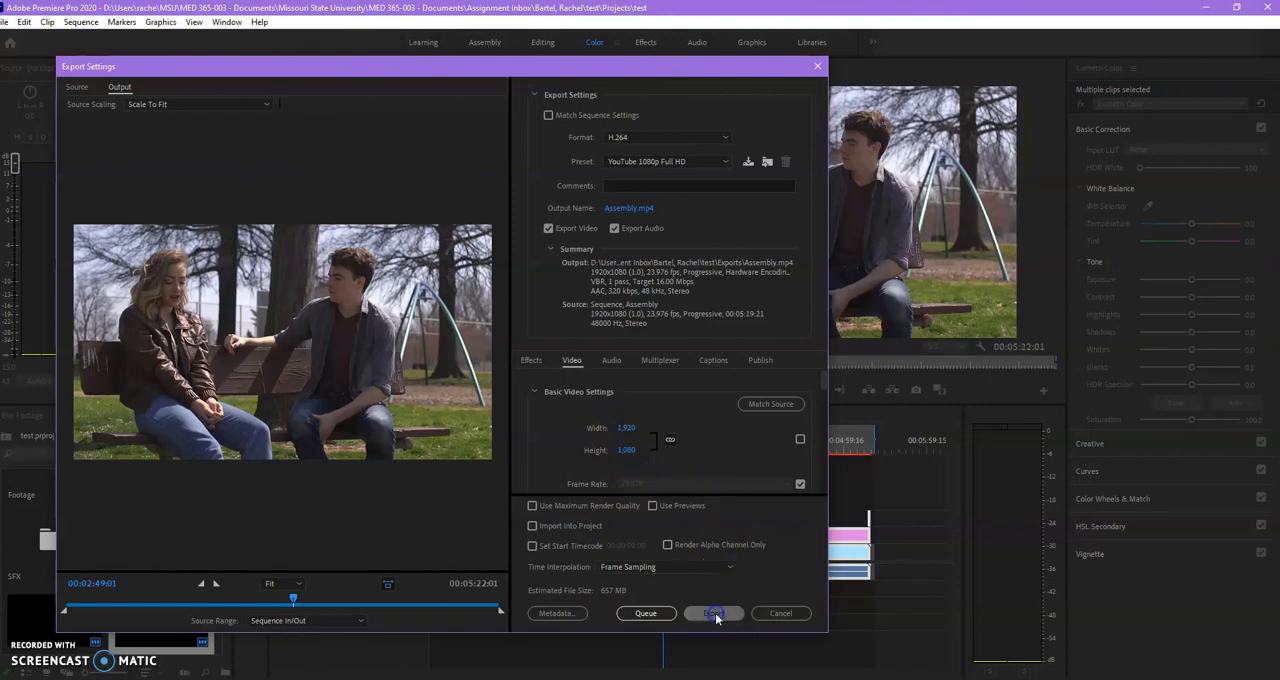